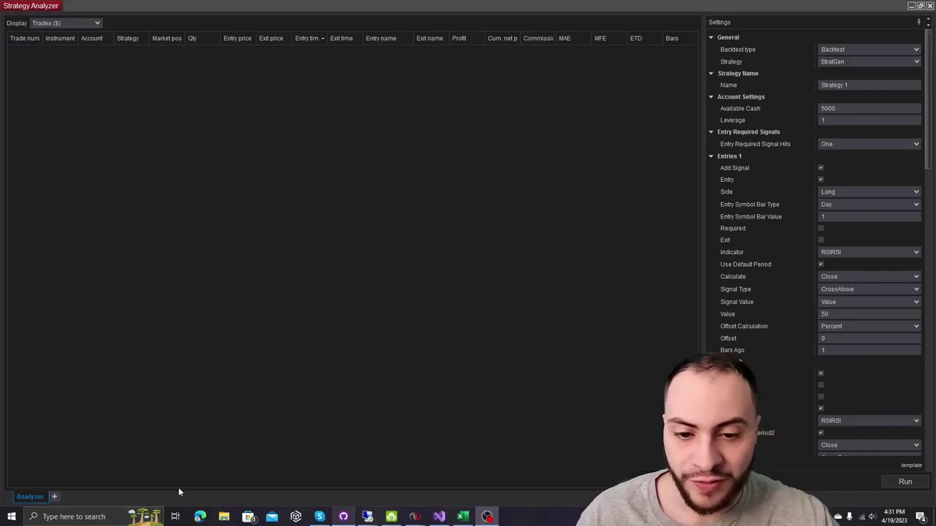
Open ChatGPT in the browser and ask it to 'Build a mean reversion trading strategy in NinjaTrader'.
{"action": "left_click", "coordinate": [199, 517]}
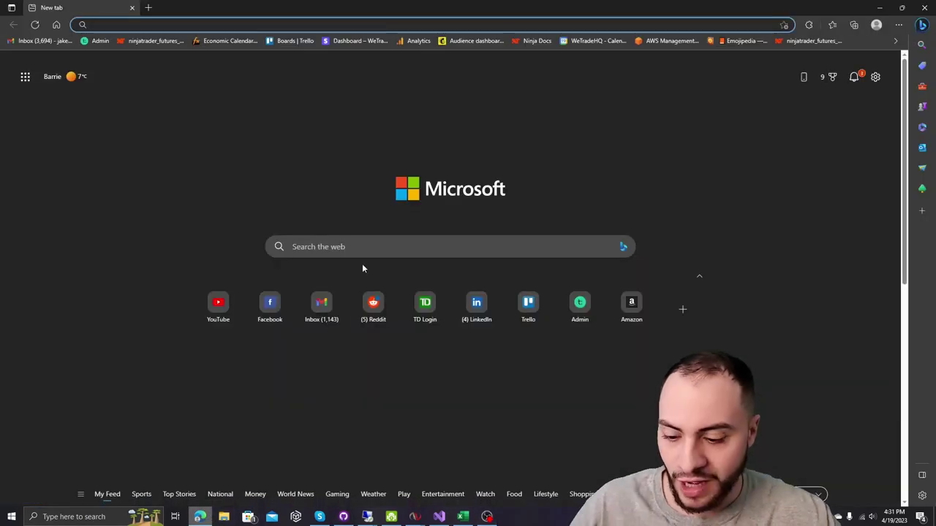
{"action": "type", "text": "chat"}
{"action": "key", "text": "Return"}
{"action": "type", "text": "Build a mean reversion tr"}
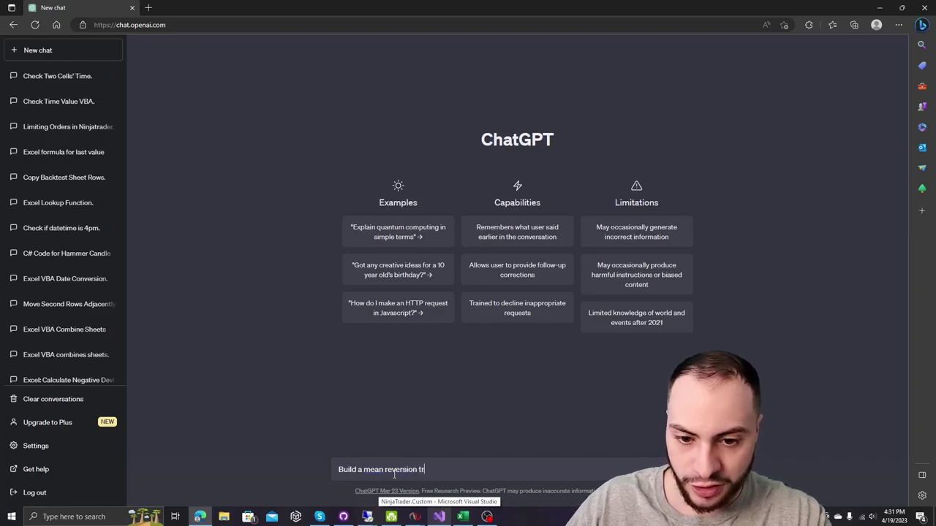
{"action": "type", "text": "ading sta"}
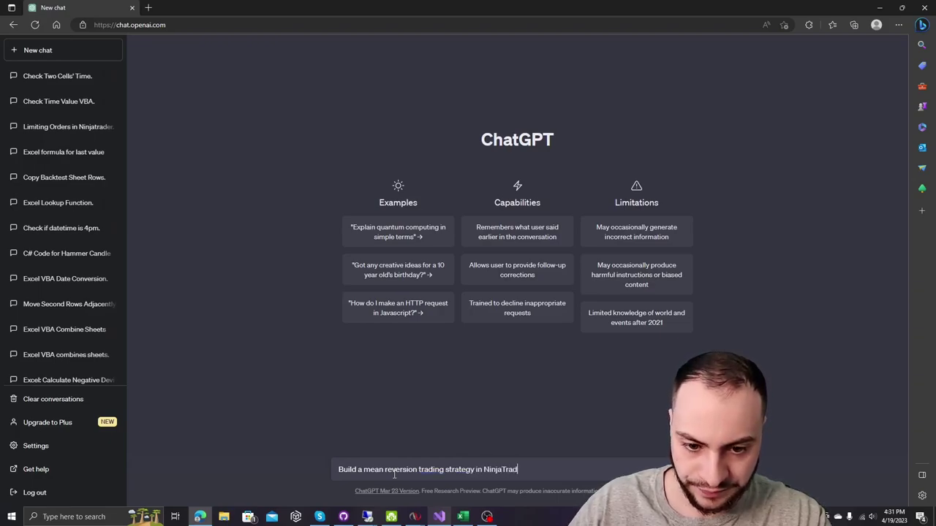
{"action": "key", "text": "Return"}
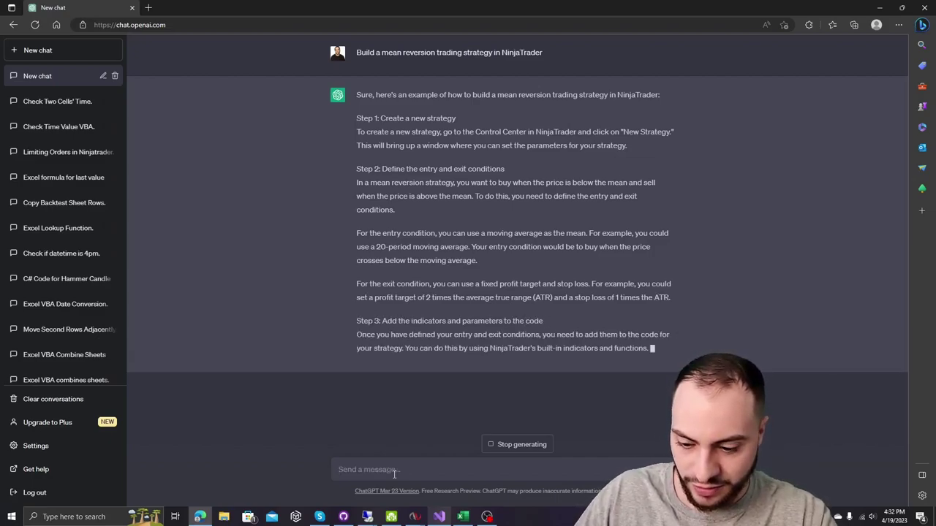
Draft a follow-up asking for an example NinjaTrader C# mean reversion strategy with full class declarations.
{"action": "type", "text": "Write"}
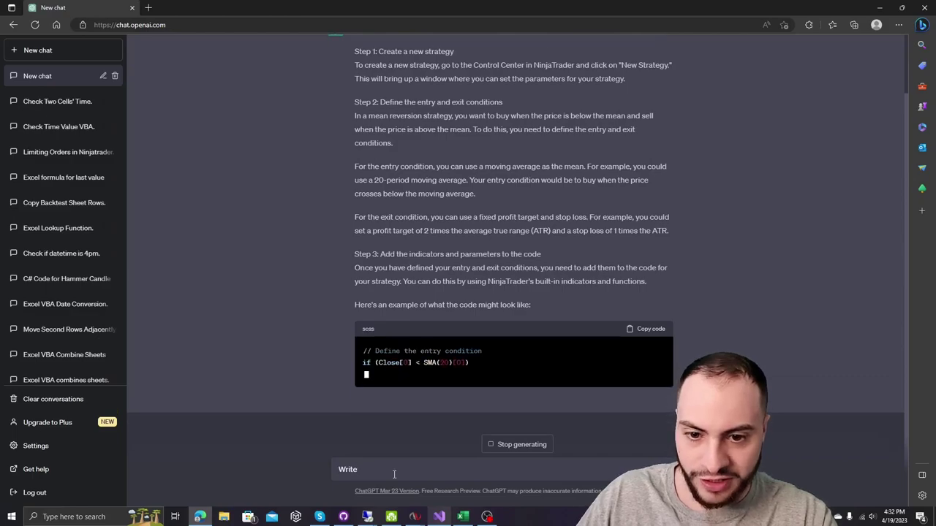
{"action": "key", "text": "BackSpace"}
{"action": "key", "text": "BackSpace"}
{"action": "key", "text": "BackSpace"}
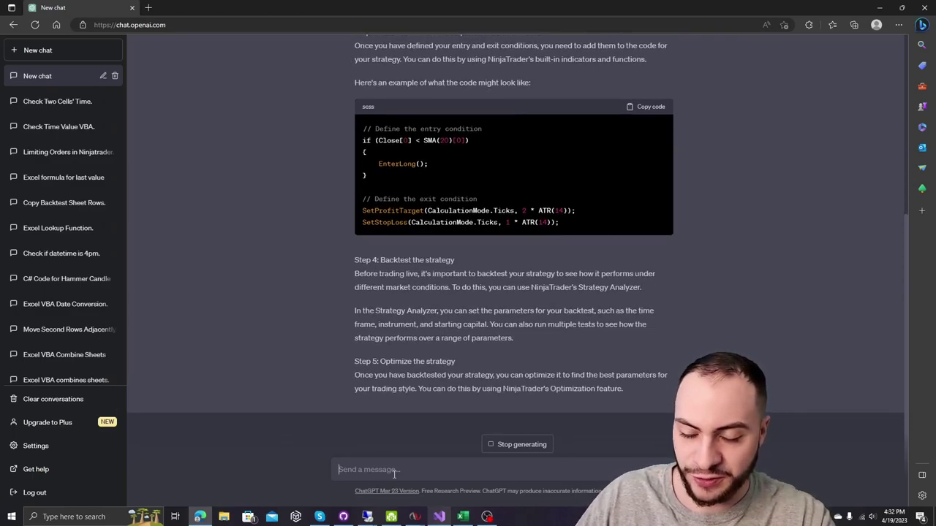
{"action": "type", "text": "W"}
{"action": "key", "text": "BackSpace"}
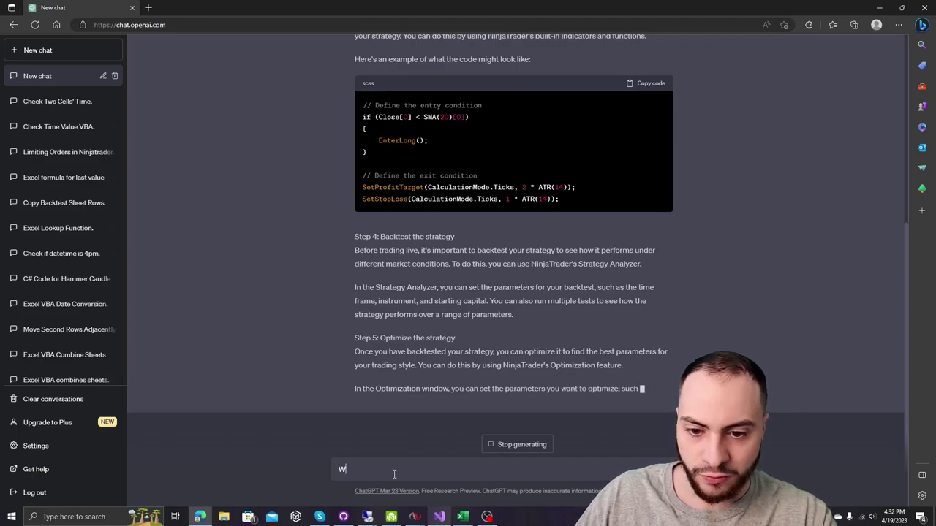
{"action": "type", "text": "rite a "}
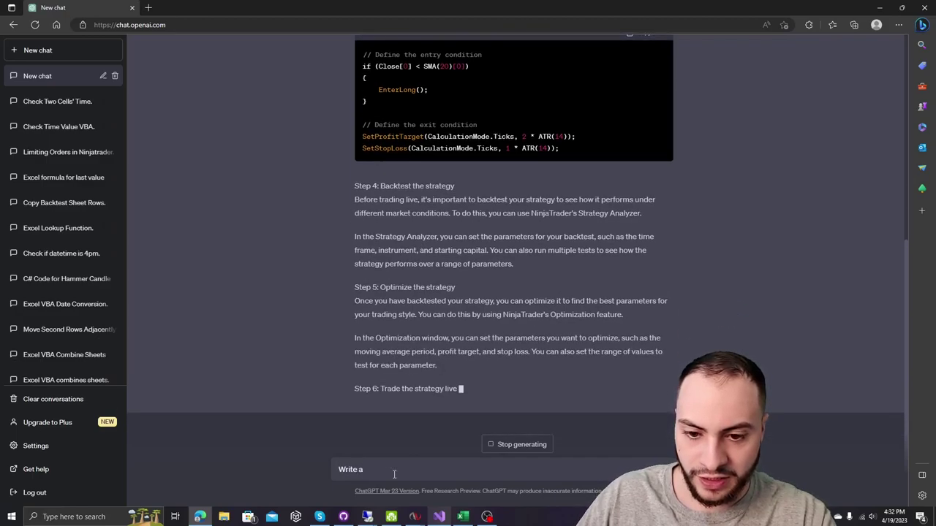
{"action": "type", "text": "mean reversion "}
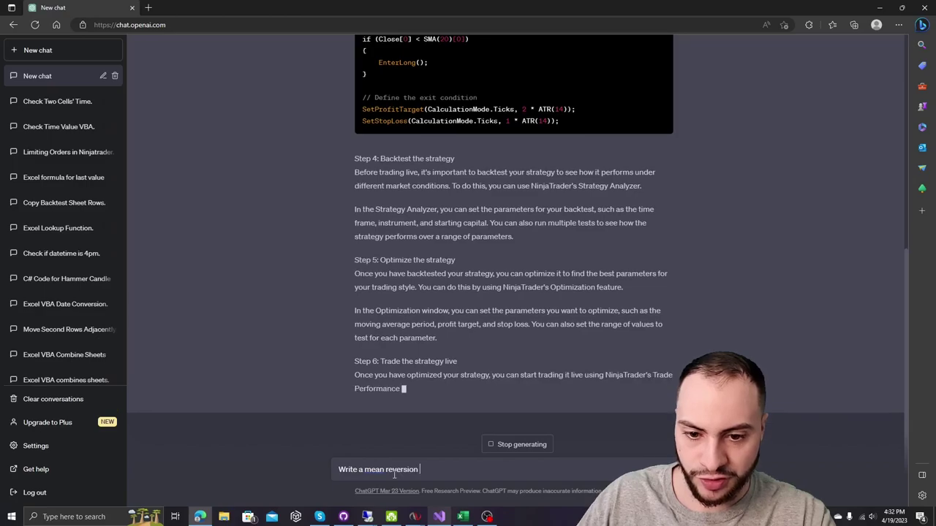
{"action": "type", "text": "strategy in NinjaTrader"}
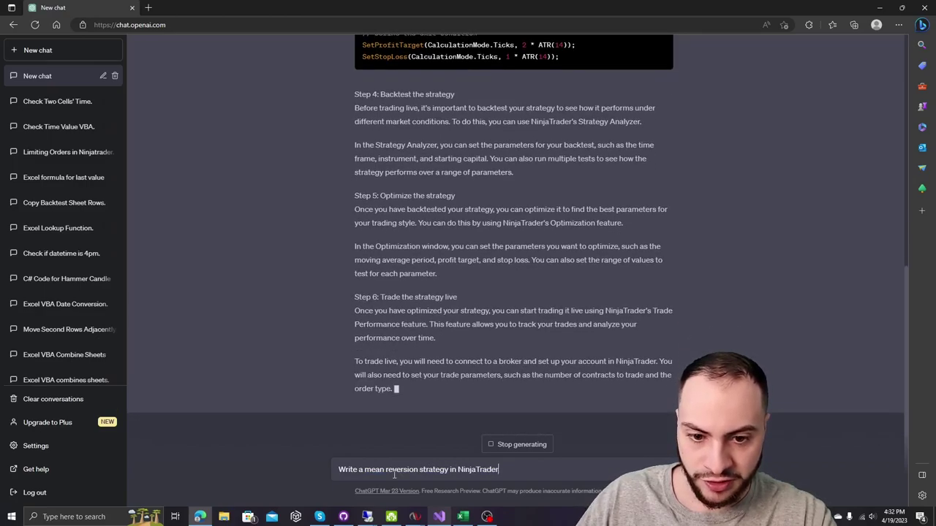
{"action": "type", "text": " C# with ful"}
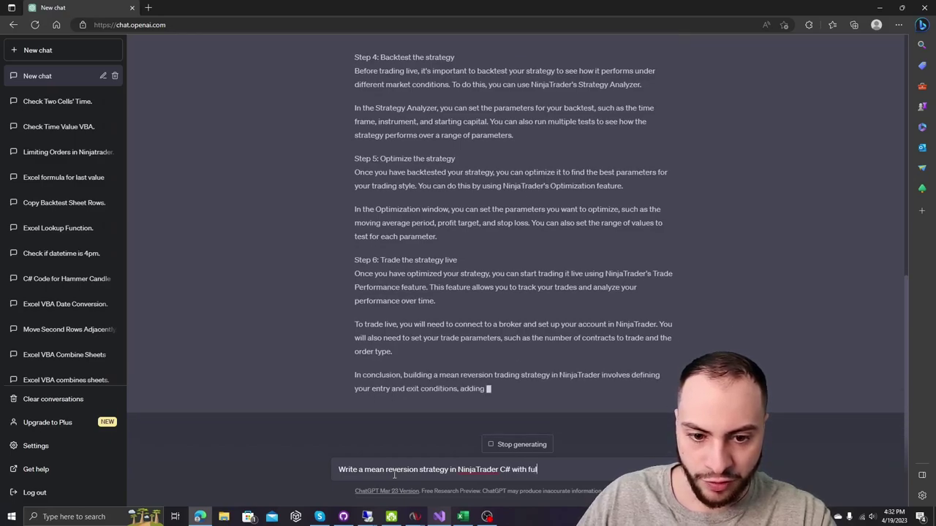
{"action": "type", "text": "l class decla"}
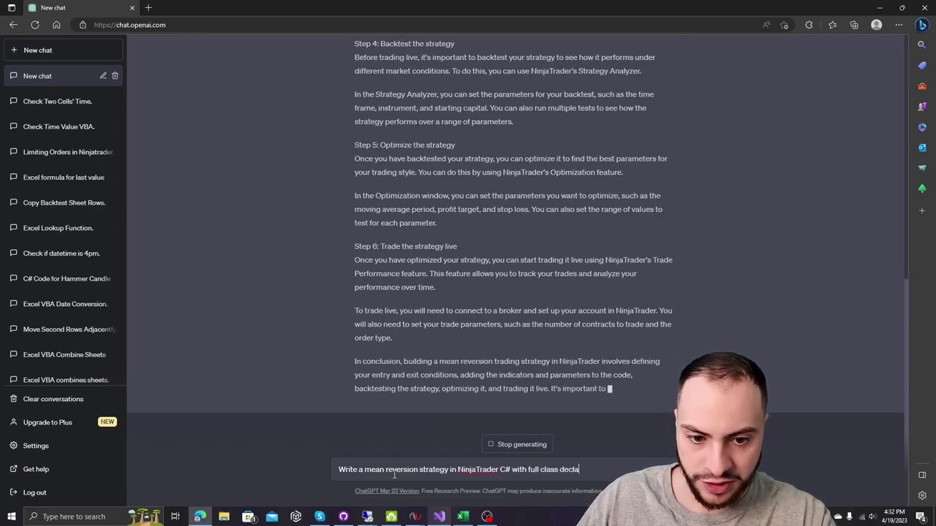
{"action": "key", "text": "BackSpace"}
{"action": "type", "text": "ration and meth"}
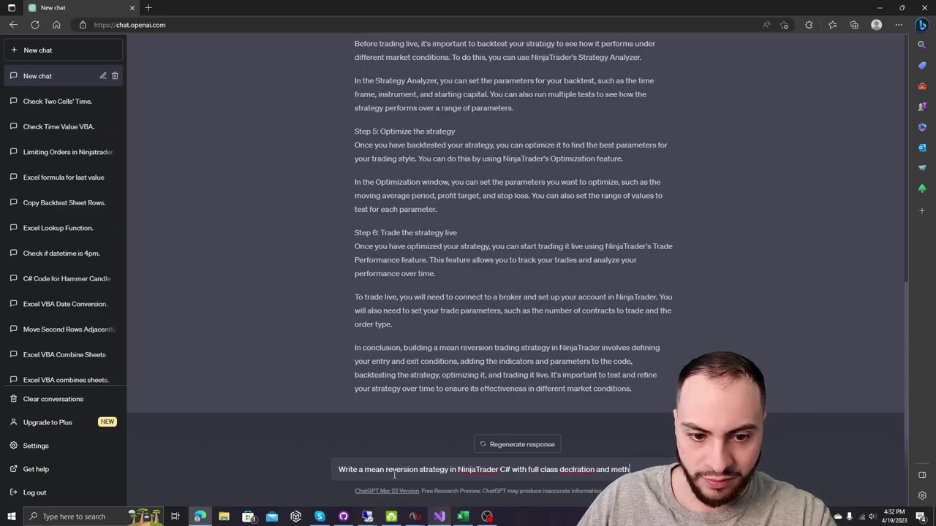
{"action": "type", "text": "od de"}
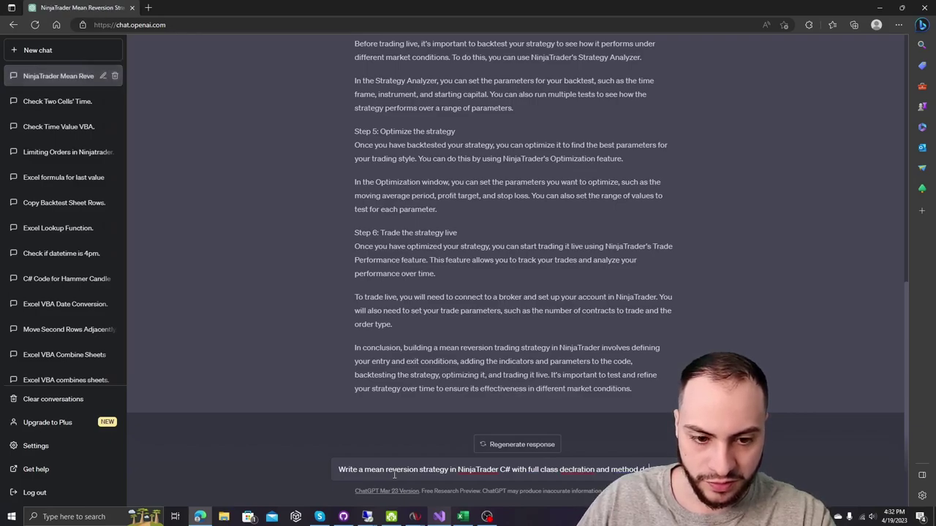
{"action": "type", "text": "n example"}
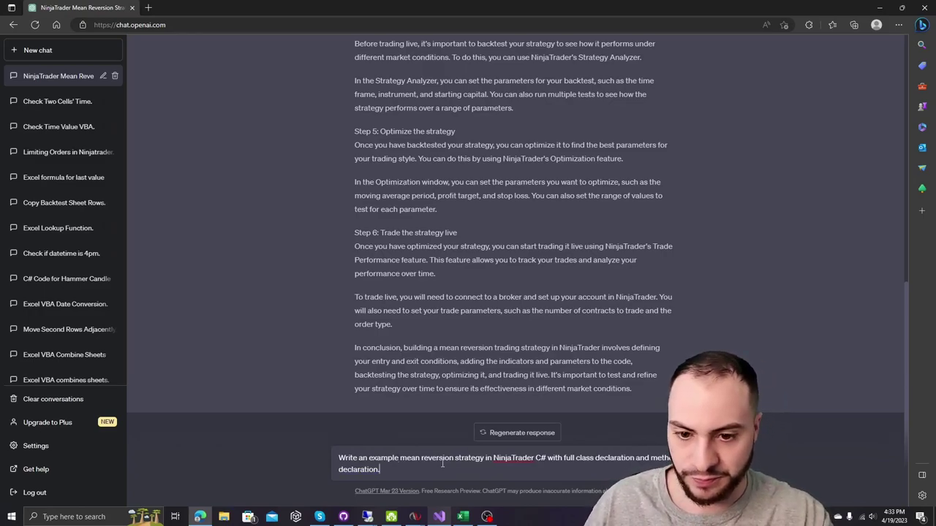
Send the request for the full C# strategy code and scroll through the answer.
{"action": "key", "text": "Return"}
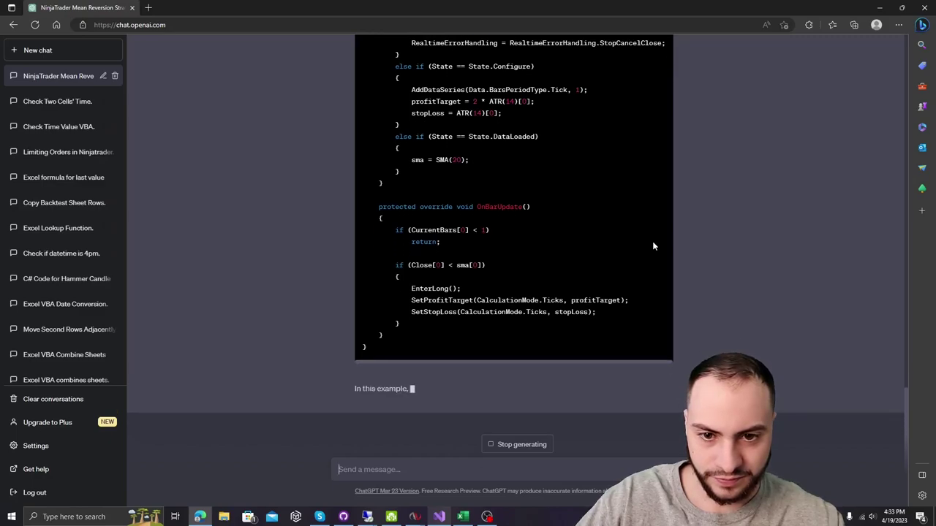
{"action": "scroll", "coordinate": [652, 245], "scroll_direction": "up", "scroll_amount": 3}
{"action": "scroll", "coordinate": [653, 245], "scroll_direction": "up", "scroll_amount": 3}
{"action": "scroll", "coordinate": [518, 218], "scroll_direction": "down", "scroll_amount": 1}
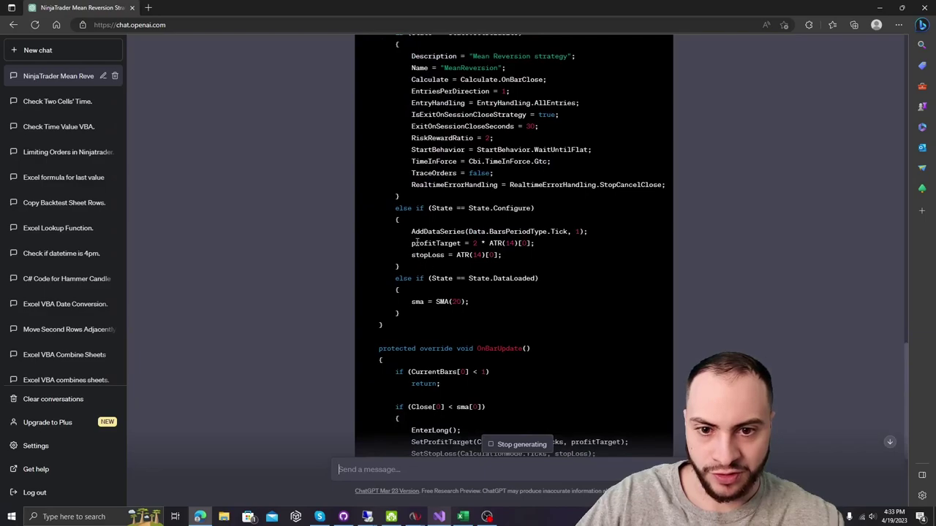
Review the AddDataSeries line and the ATR profit target and stop loss lines in the code.
{"action": "left_click_drag", "start_coordinate": [439, 238], "coordinate": [587, 237]}
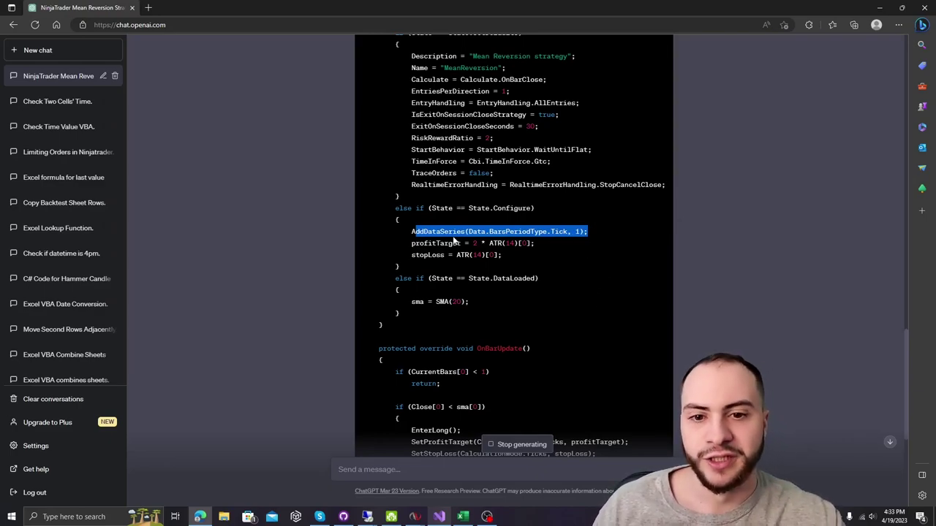
{"action": "scroll", "coordinate": [516, 220], "scroll_direction": "down", "scroll_amount": 1}
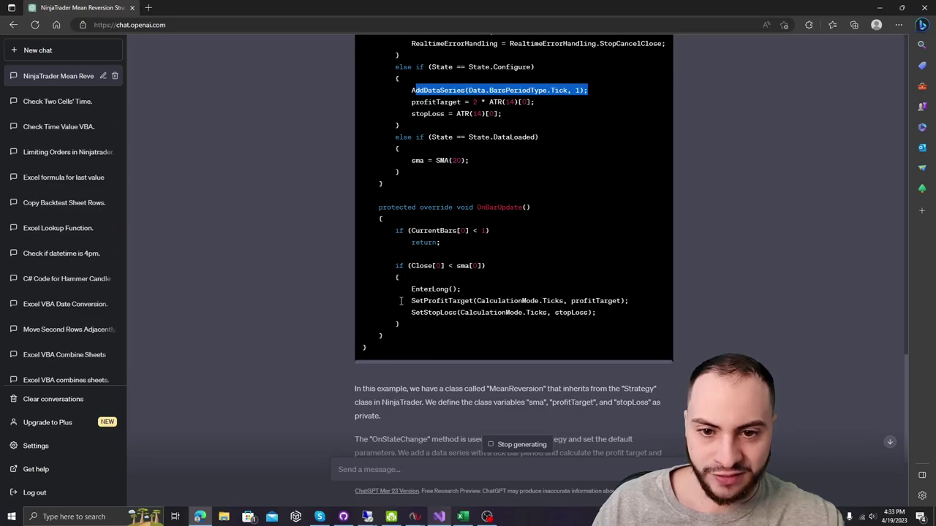
{"action": "left_click_drag", "start_coordinate": [410, 299], "coordinate": [615, 299]}
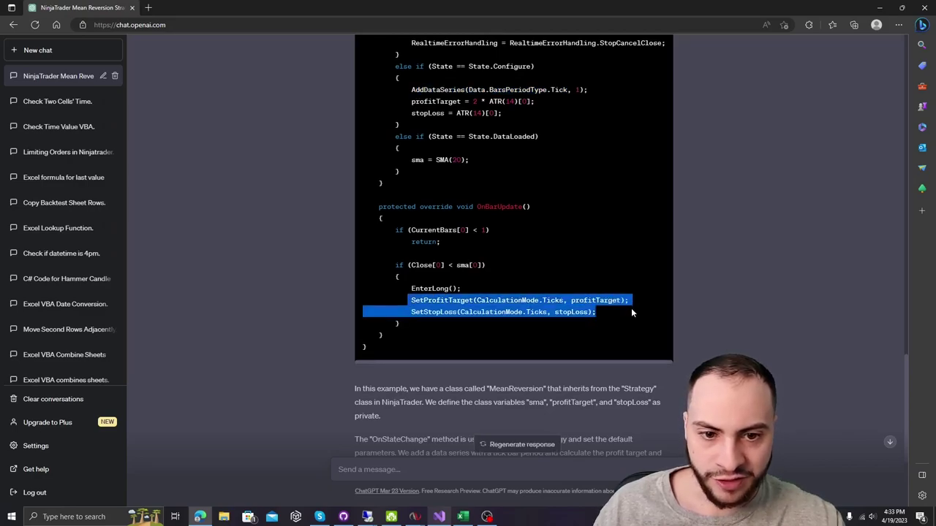
{"action": "scroll", "coordinate": [569, 293], "scroll_direction": "up", "scroll_amount": 2}
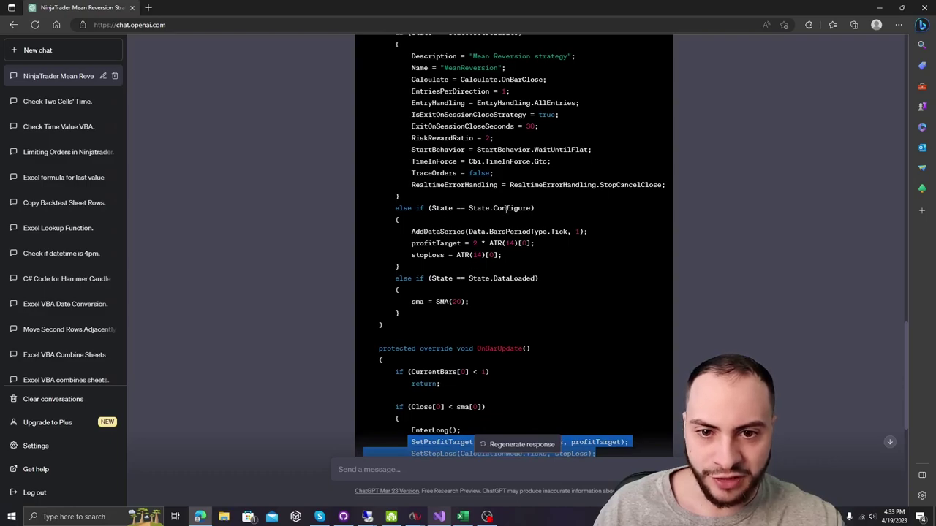
{"action": "scroll", "coordinate": [519, 235], "scroll_direction": "down", "scroll_amount": 2}
{"action": "scroll", "coordinate": [558, 241], "scroll_direction": "up", "scroll_amount": 5}
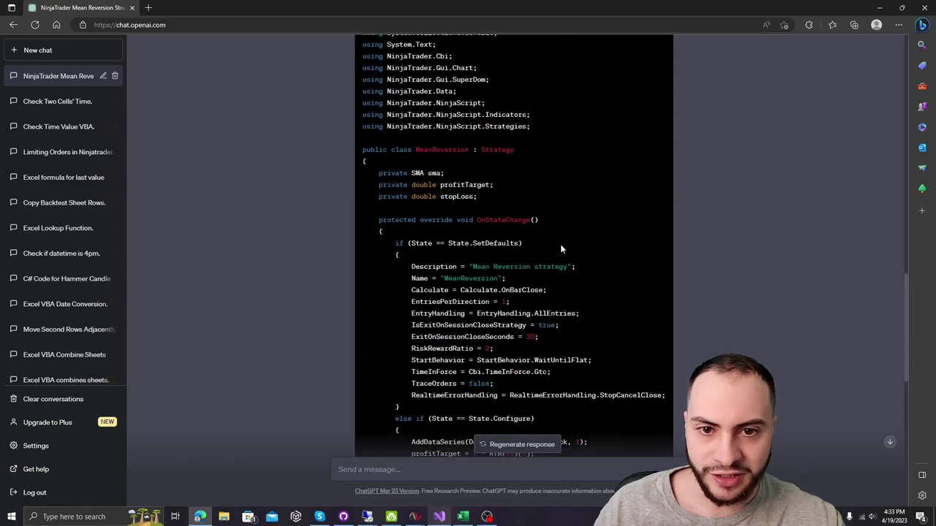
{"action": "scroll", "coordinate": [563, 249], "scroll_direction": "up", "scroll_amount": 2}
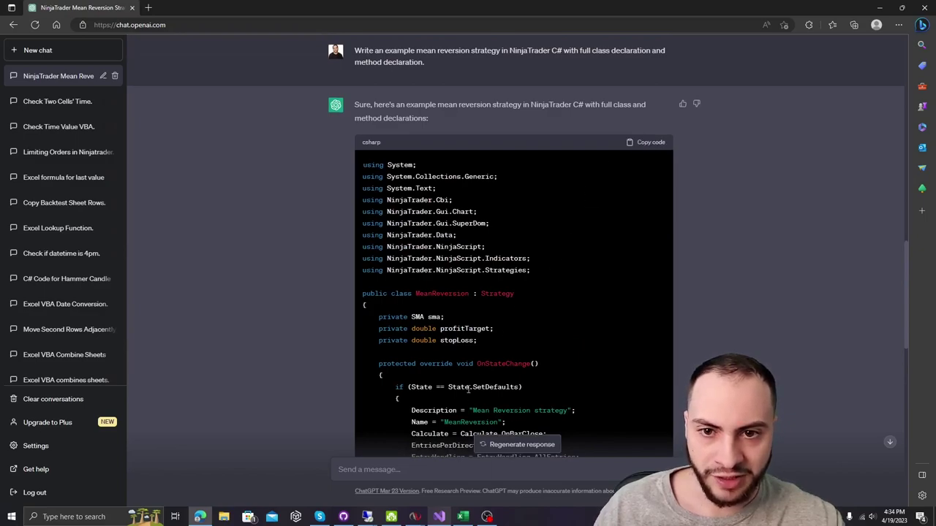
Open the NinjaScript Editor in NinjaTrader, expand Strategies, and maximize the editor.
{"action": "mouse_move", "coordinate": [415, 517]}
{"action": "left_click", "coordinate": [286, 464]}
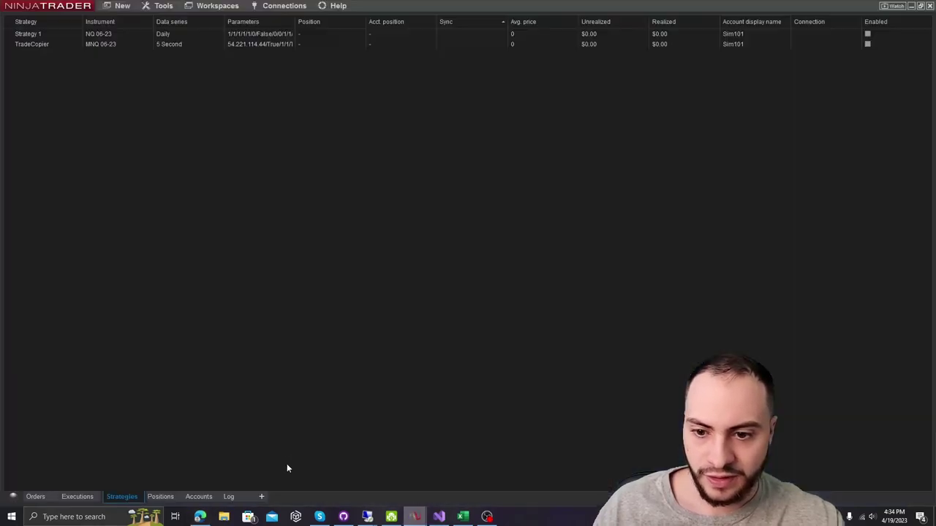
{"action": "left_click", "coordinate": [119, 6]}
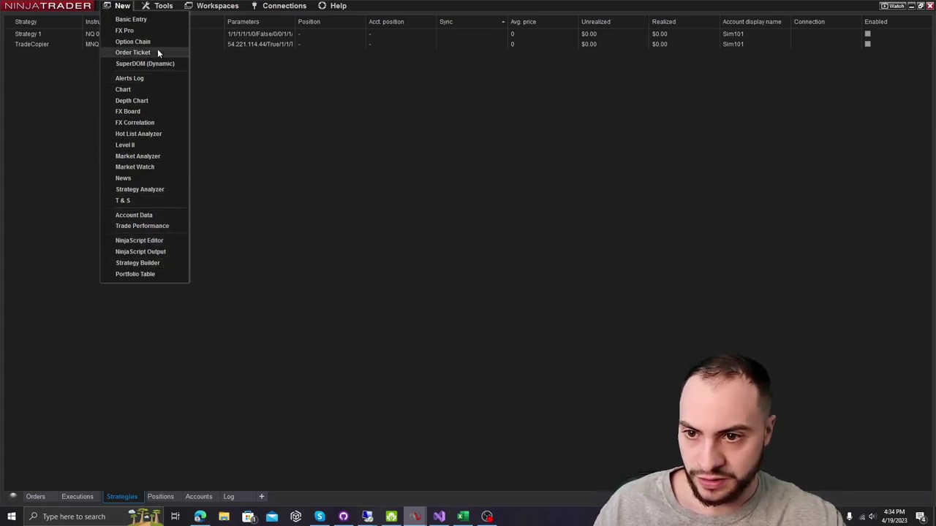
{"action": "left_click", "coordinate": [164, 240]}
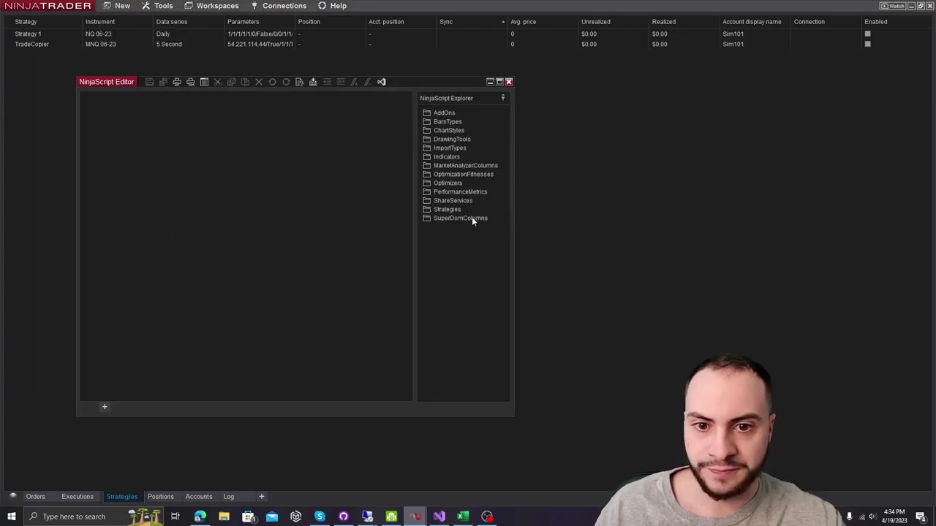
{"action": "left_click", "coordinate": [444, 209]}
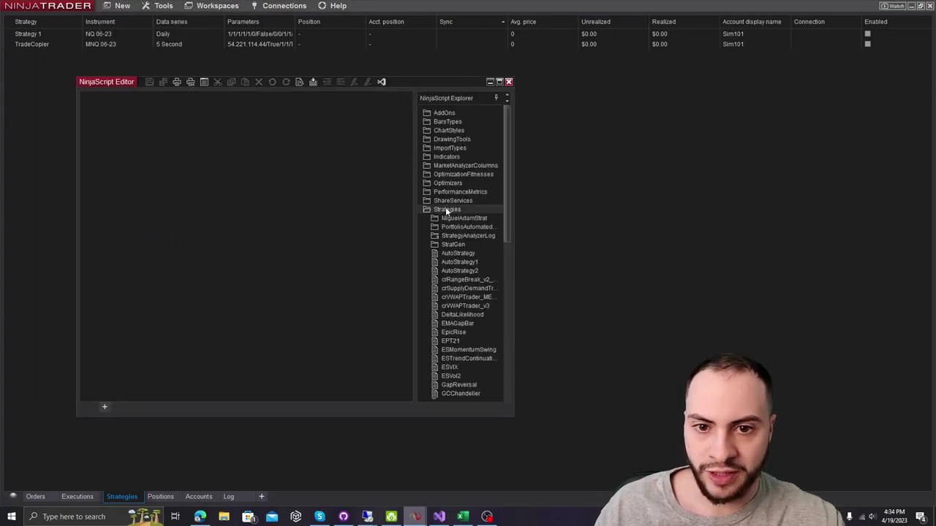
{"action": "left_click", "coordinate": [500, 82]}
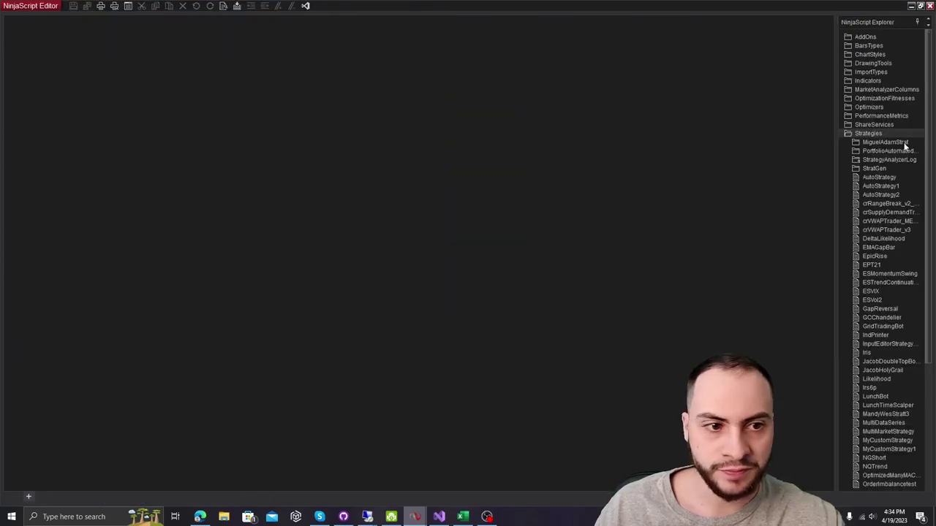
Start a new strategy in the wizard and name it MeanReversion.
{"action": "right_click", "coordinate": [868, 131]}
{"action": "left_click", "coordinate": [812, 143]}
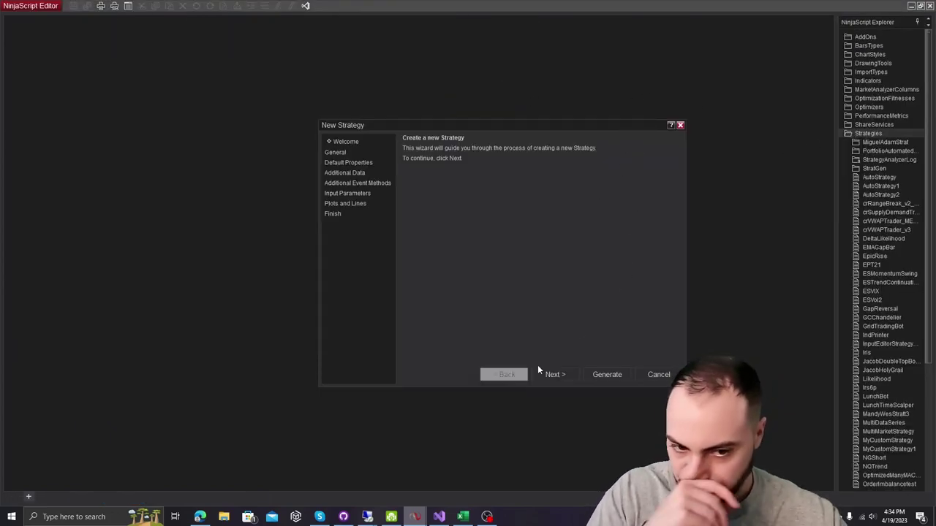
{"action": "left_click", "coordinate": [555, 374]}
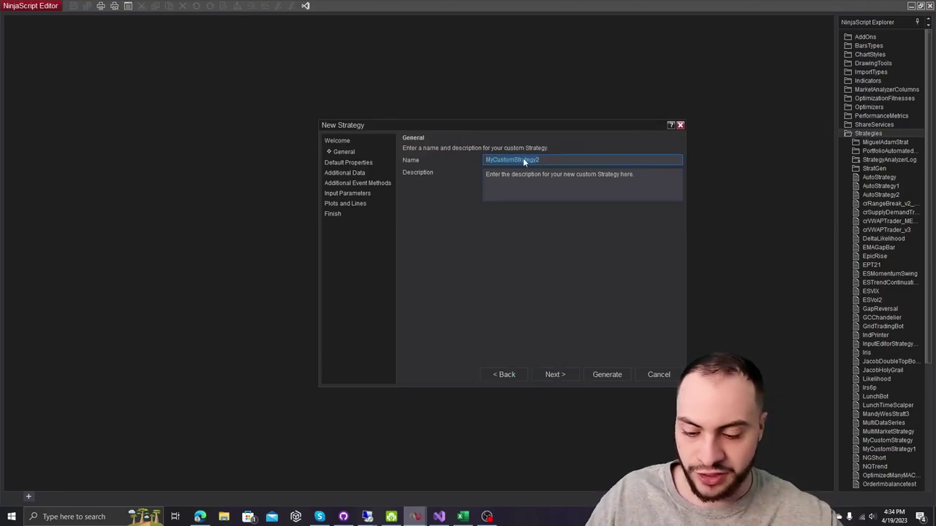
{"action": "type", "text": "MeanRever"}
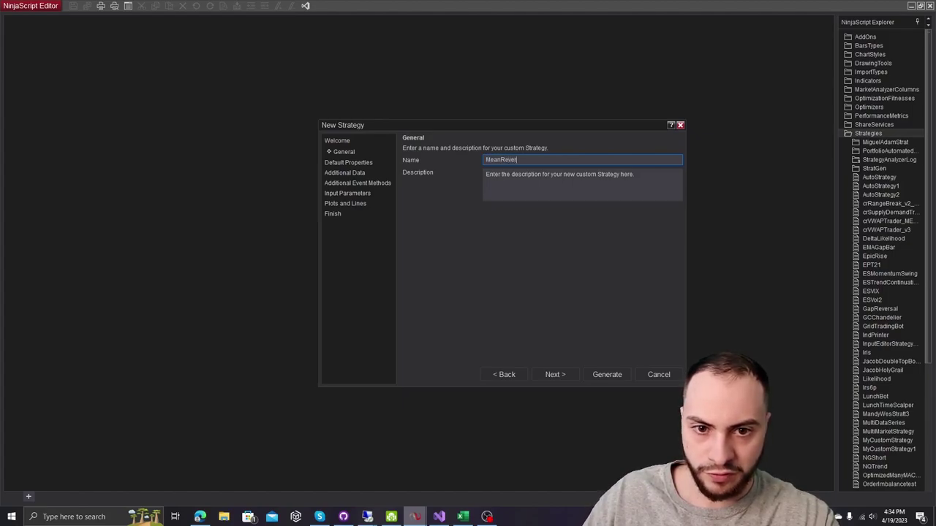
{"action": "type", "text": "sionStrategy"}
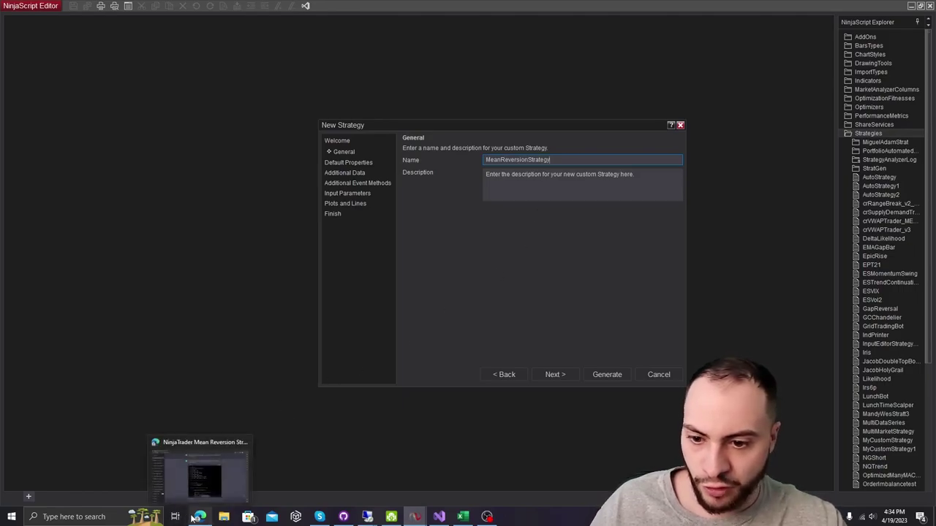
{"action": "left_click", "coordinate": [200, 517]}
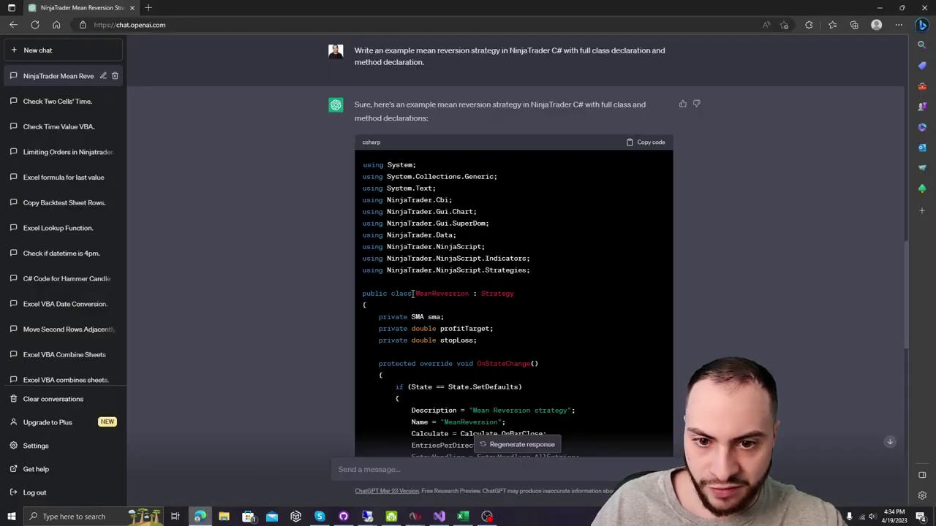
{"action": "left_click", "coordinate": [870, 9]}
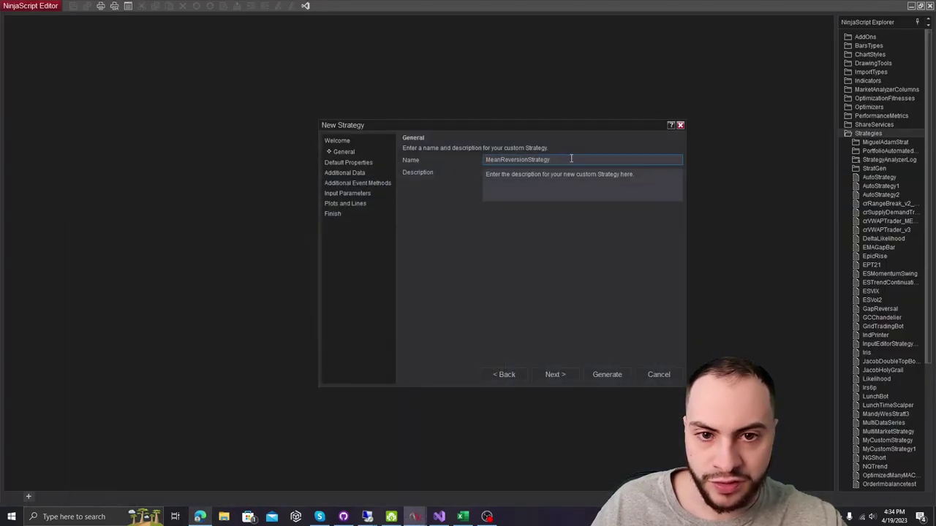
{"action": "left_click_drag", "start_coordinate": [572, 159], "coordinate": [530, 159]}
{"action": "key", "text": "BackSpace"}
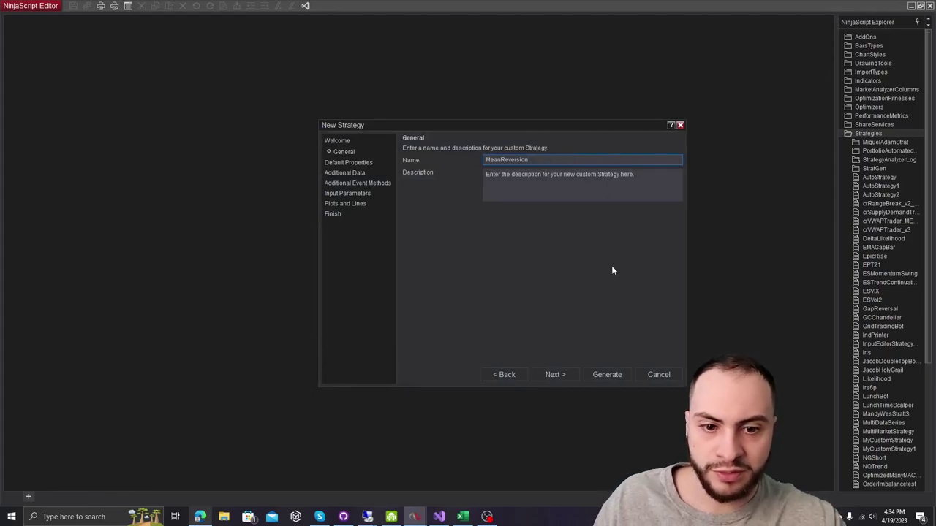
{"action": "left_click", "coordinate": [563, 374]}
Generate the starter code and replace all of it with the pasted ChatGPT strategy.
{"action": "left_click", "coordinate": [610, 374]}
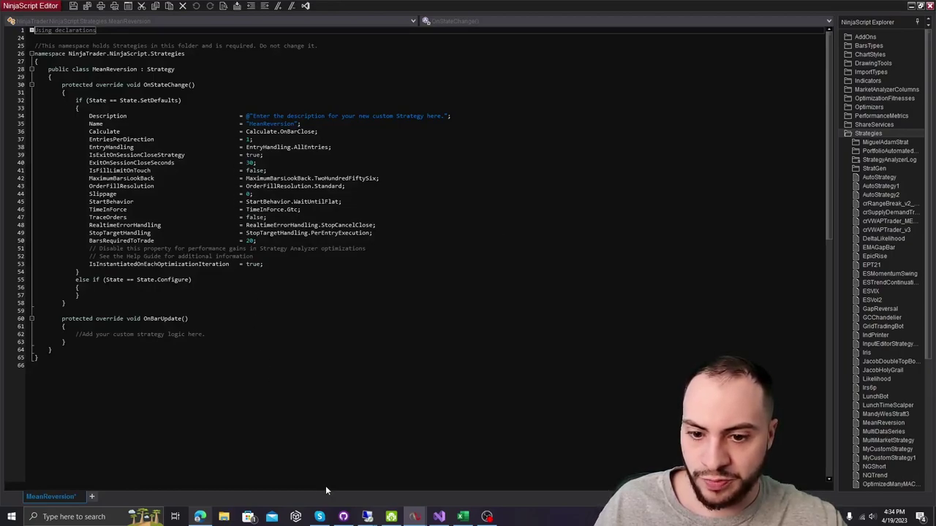
{"action": "left_click", "coordinate": [212, 179]}
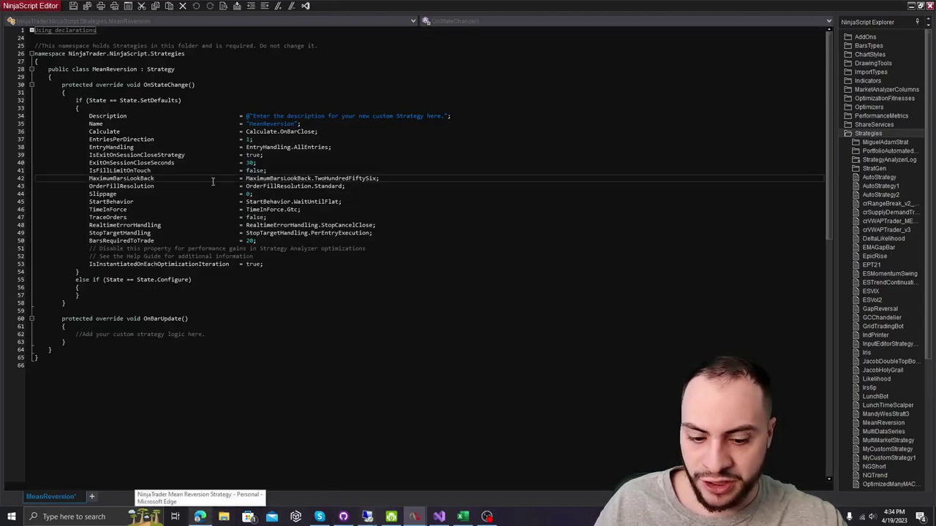
{"action": "key", "text": "ctrl+a"}
{"action": "key", "text": "Delete"}
{"action": "key", "text": "ctrl+v"}
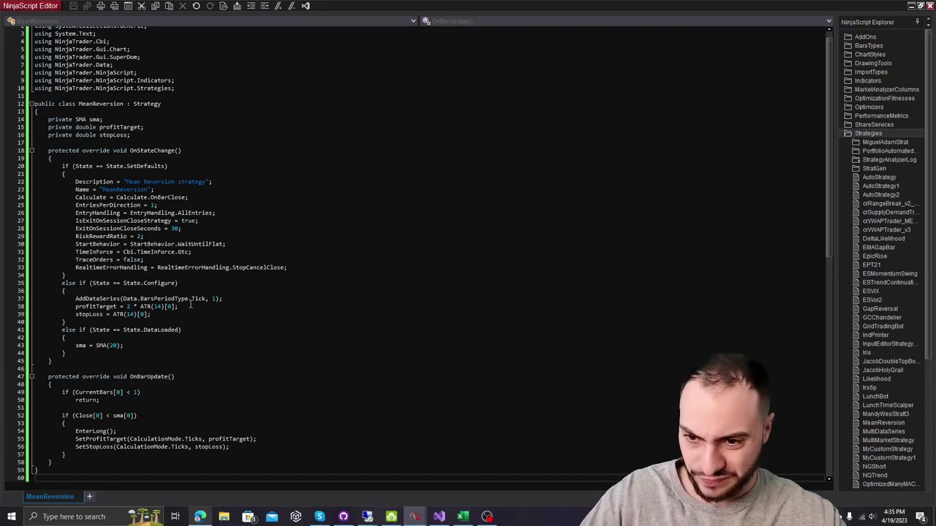
Delete the AddDataSeries tick data series line.
{"action": "left_click", "coordinate": [240, 300]}
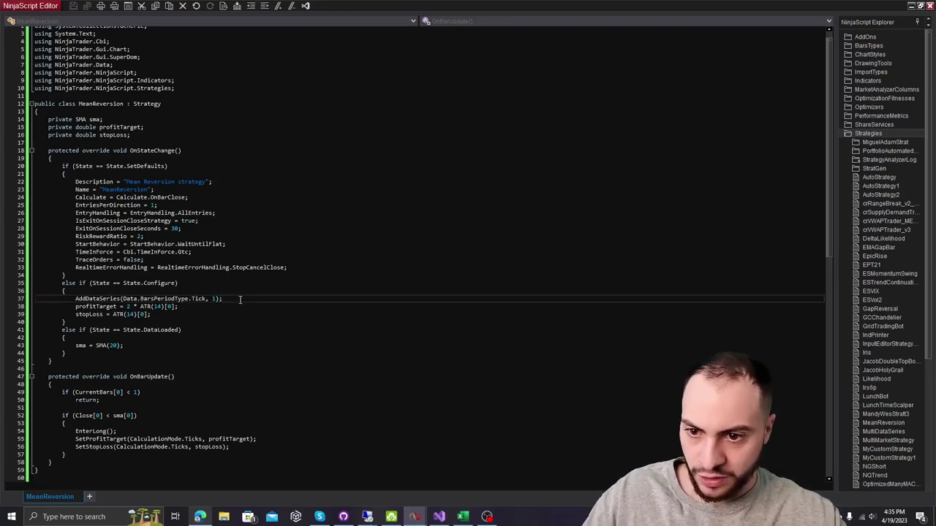
{"action": "scroll", "coordinate": [476, 259], "scroll_direction": "up", "scroll_amount": 2, "text": "ctrl"}
{"action": "scroll", "coordinate": [417, 259], "scroll_direction": "up", "scroll_amount": 2, "text": "ctrl"}
{"action": "scroll", "coordinate": [418, 259], "scroll_direction": "up", "scroll_amount": 2, "text": "ctrl"}
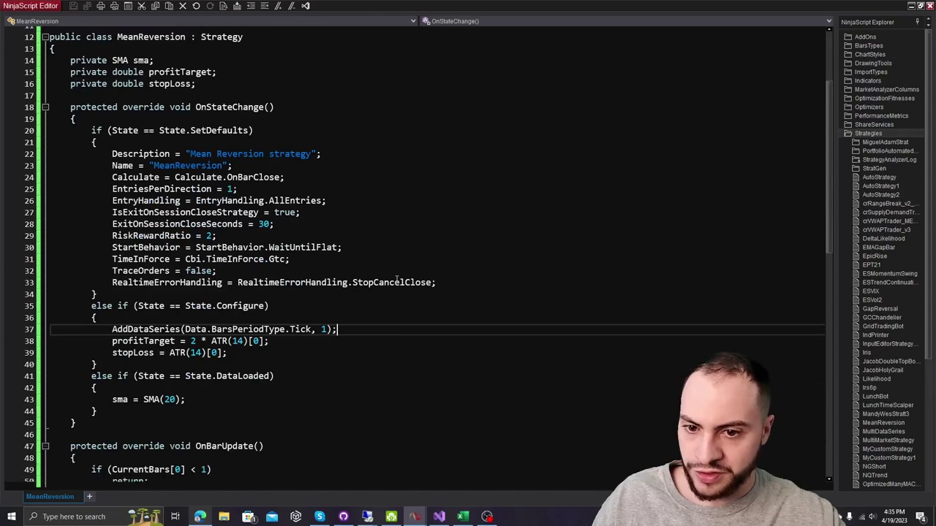
{"action": "scroll", "coordinate": [395, 282], "scroll_direction": "down", "scroll_amount": 1}
{"action": "scroll", "coordinate": [393, 282], "scroll_direction": "down", "scroll_amount": 1}
{"action": "scroll", "coordinate": [391, 283], "scroll_direction": "up", "scroll_amount": 1, "text": "ctrl"}
{"action": "scroll", "coordinate": [388, 283], "scroll_direction": "up", "scroll_amount": 1, "text": "ctrl"}
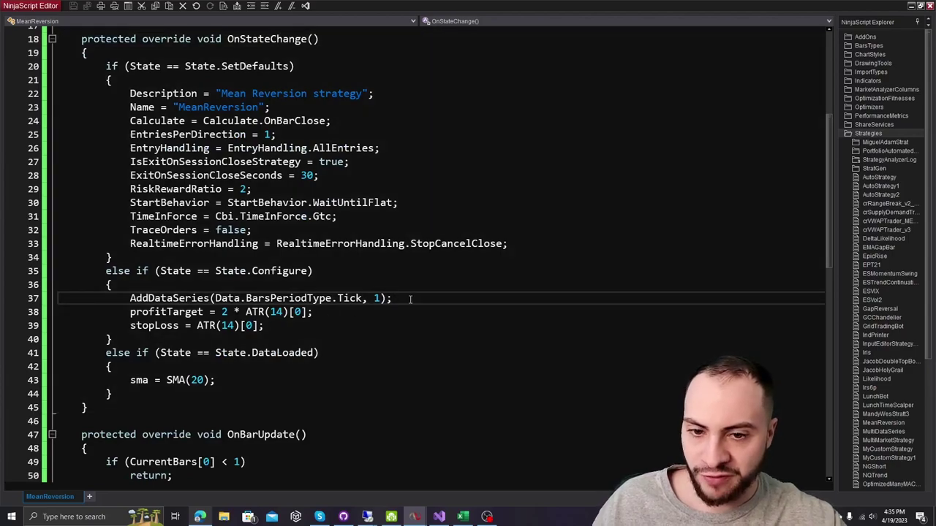
{"action": "key", "text": "shift+Home"}
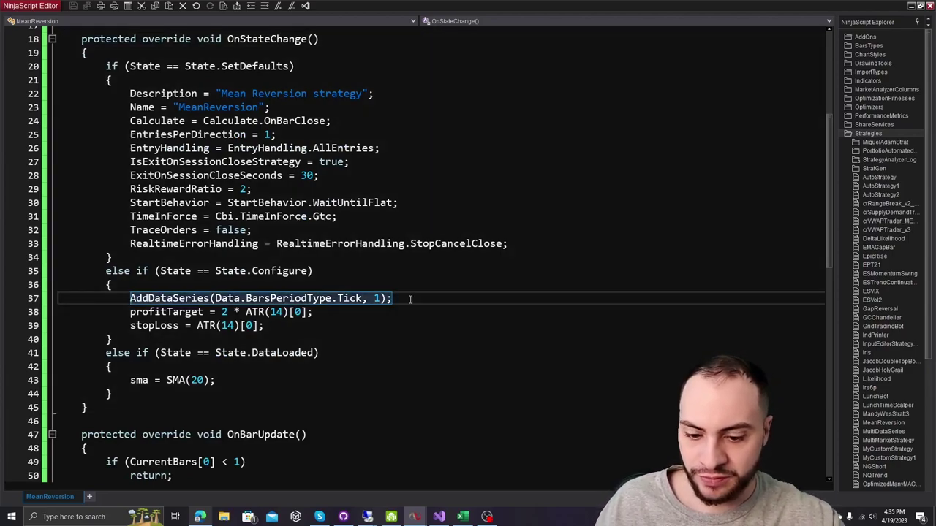
{"action": "key", "text": "BackSpace"}
{"action": "key", "text": "BackSpace"}
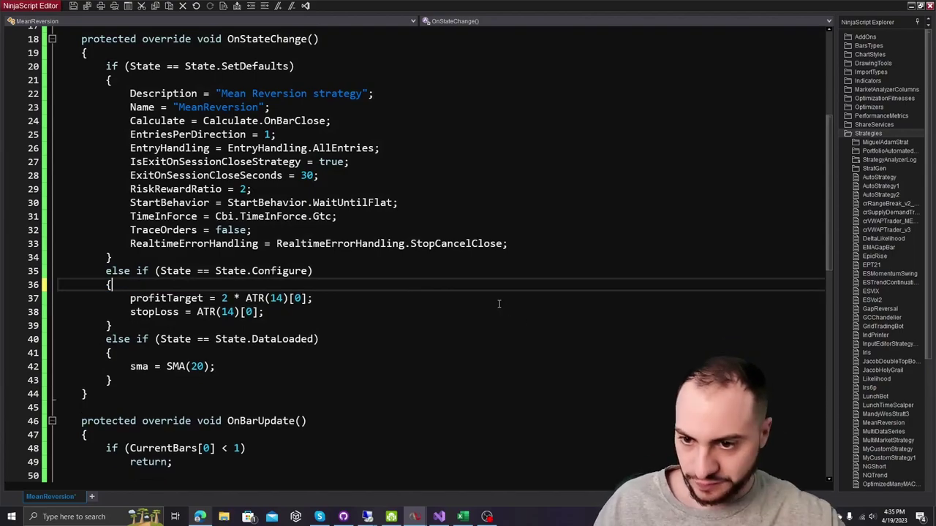
Delete the SetProfitTarget and SetStopLoss lines from the long entry.
{"action": "scroll", "coordinate": [499, 303], "scroll_direction": "up", "scroll_amount": 1}
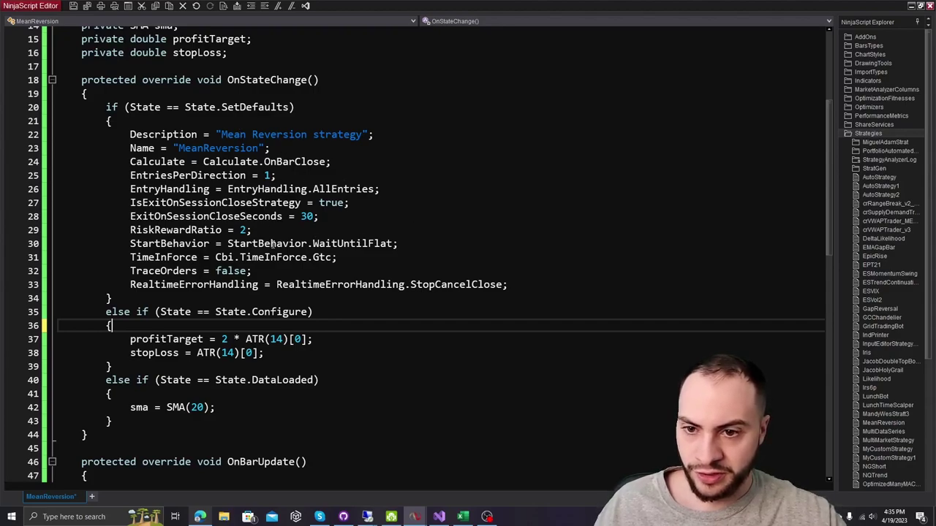
{"action": "scroll", "coordinate": [272, 244], "scroll_direction": "down", "scroll_amount": 3}
{"action": "scroll", "coordinate": [272, 244], "scroll_direction": "down", "scroll_amount": 1}
{"action": "scroll", "coordinate": [272, 243], "scroll_direction": "down", "scroll_amount": 1}
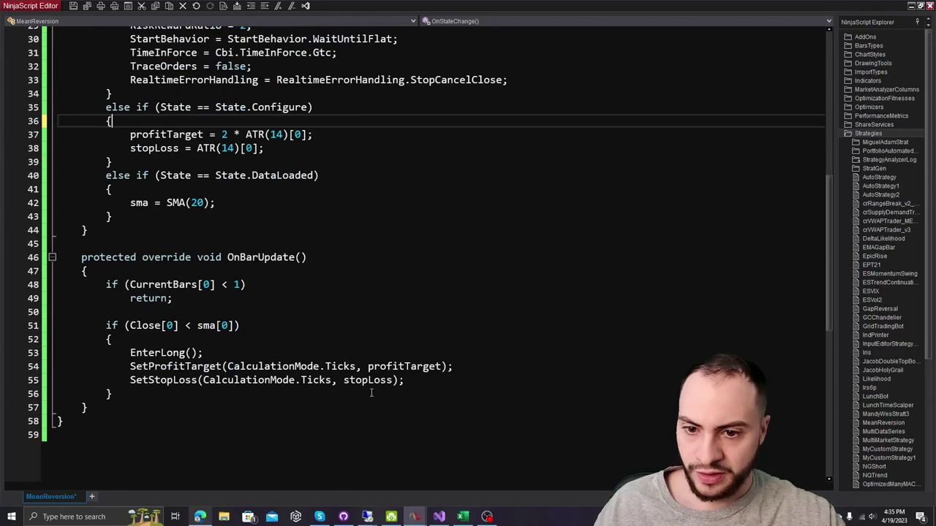
{"action": "left_click_drag", "start_coordinate": [413, 380], "coordinate": [57, 373]}
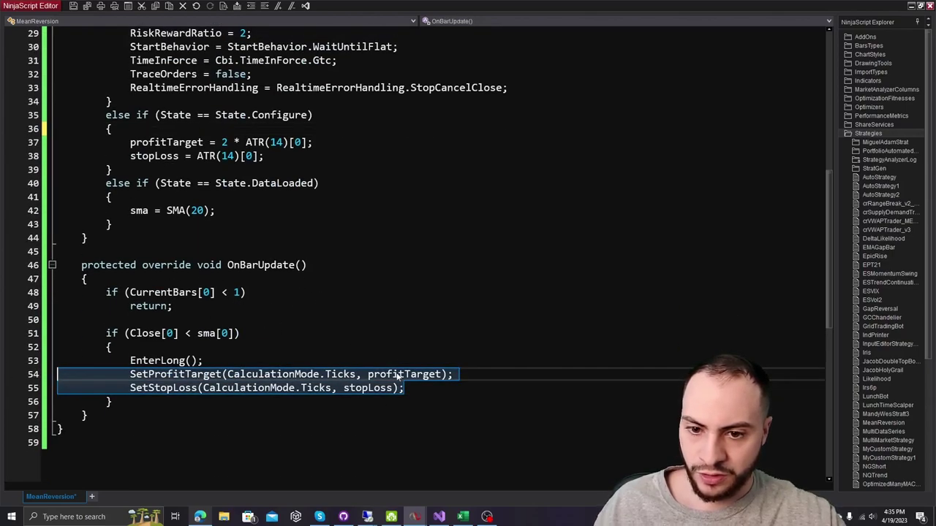
{"action": "scroll", "coordinate": [439, 386], "scroll_direction": "down", "scroll_amount": 2}
{"action": "scroll", "coordinate": [439, 386], "scroll_direction": "up", "scroll_amount": 5}
{"action": "scroll", "coordinate": [438, 384], "scroll_direction": "up", "scroll_amount": 2}
{"action": "scroll", "coordinate": [438, 384], "scroll_direction": "down", "scroll_amount": 3}
{"action": "scroll", "coordinate": [438, 384], "scroll_direction": "down", "scroll_amount": 1}
{"action": "scroll", "coordinate": [438, 384], "scroll_direction": "up", "scroll_amount": 1}
{"action": "left_click", "coordinate": [425, 469]}
{"action": "left_click_drag", "start_coordinate": [426, 469], "coordinate": [62, 456]}
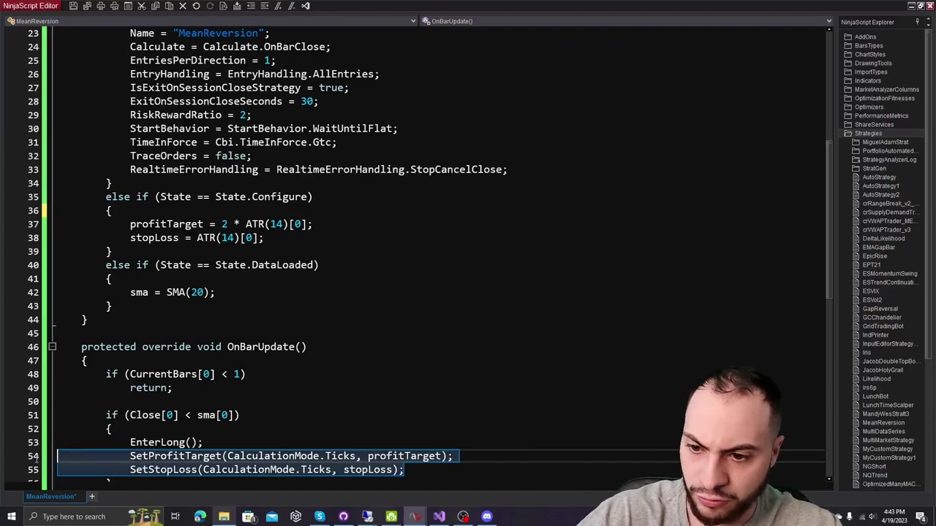
{"action": "key", "text": "Delete"}
{"action": "key", "text": "BackSpace"}
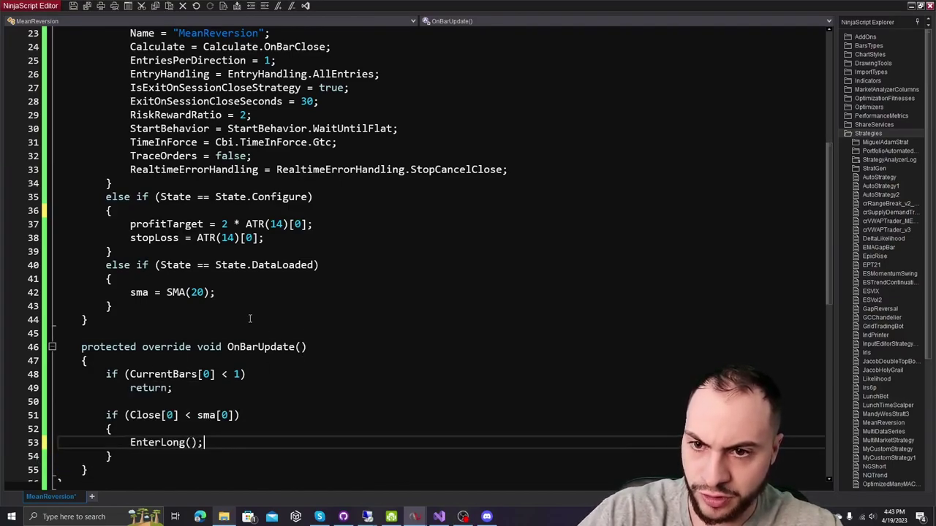
{"action": "scroll", "coordinate": [302, 324], "scroll_direction": "up", "scroll_amount": 2}
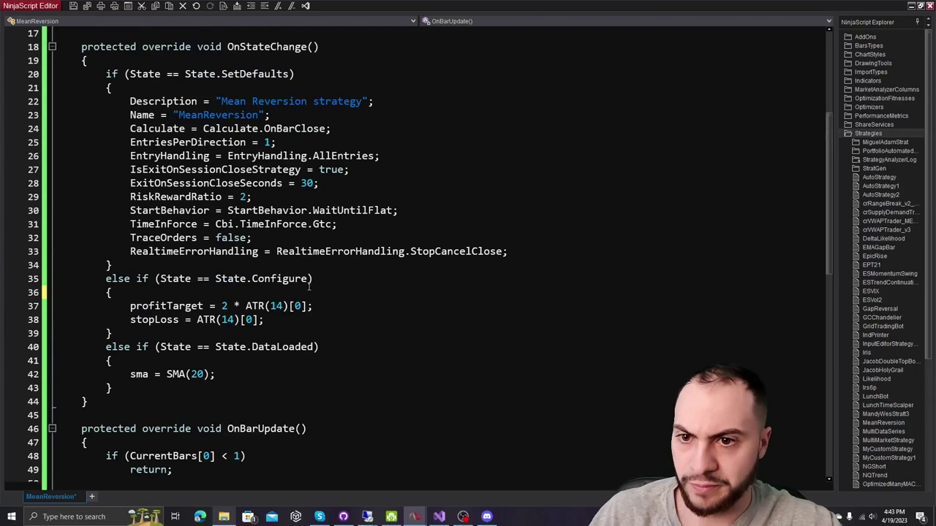
{"action": "scroll", "coordinate": [301, 174], "scroll_direction": "down", "scroll_amount": 1}
{"action": "scroll", "coordinate": [300, 173], "scroll_direction": "up", "scroll_amount": 3}
{"action": "scroll", "coordinate": [301, 176], "scroll_direction": "down", "scroll_amount": 5}
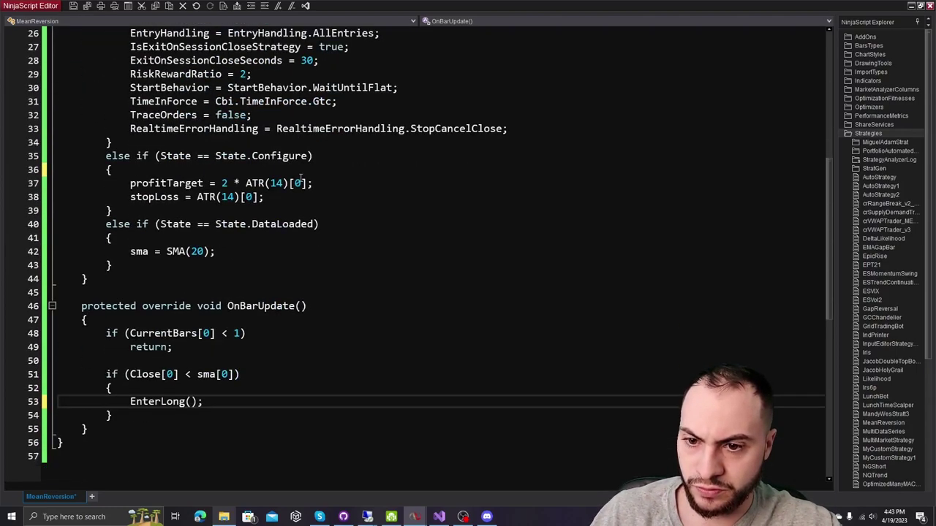
{"action": "scroll", "coordinate": [297, 259], "scroll_direction": "up", "scroll_amount": 1}
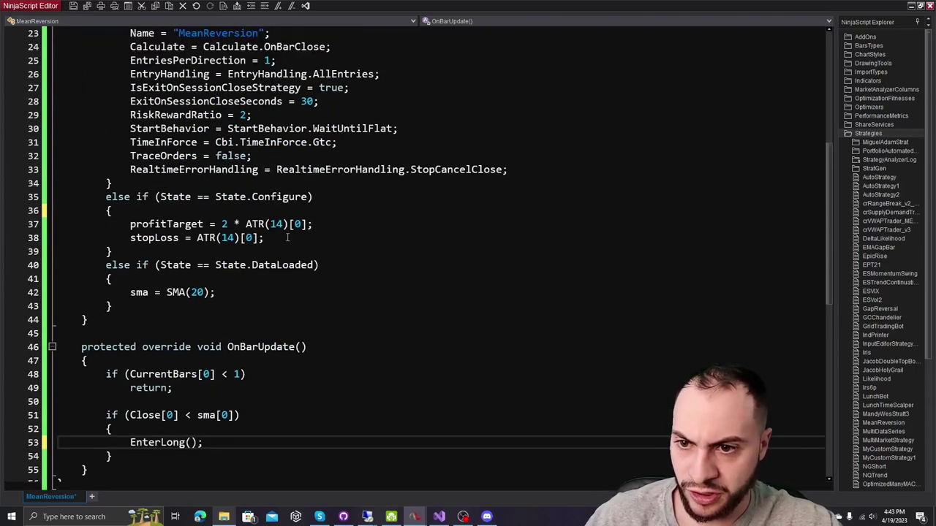
Add AddChartIndicator(sma) below the SMA(20) assignment and save to compile.
{"action": "left_click", "coordinate": [223, 291]}
{"action": "key", "text": "Return"}
{"action": "type", "text": "AddChartIndicator"}
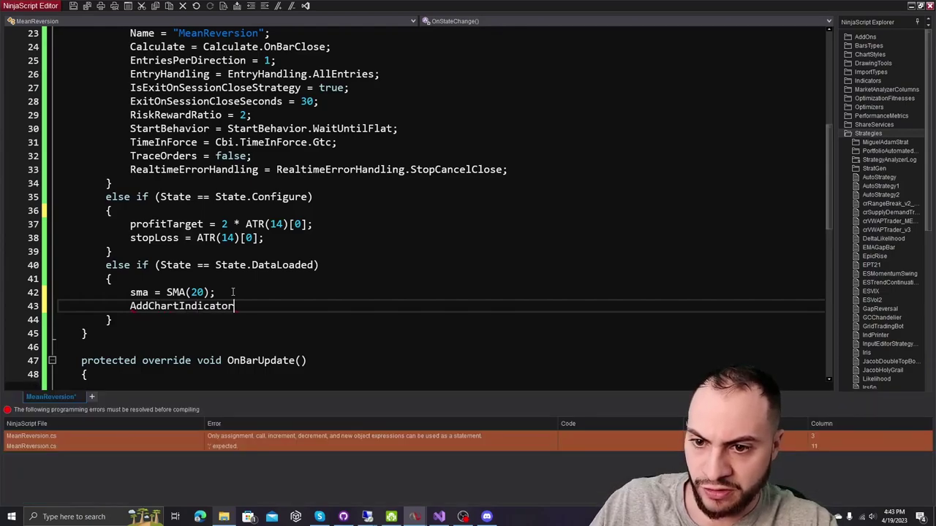
{"action": "type", "text": "(sma"}
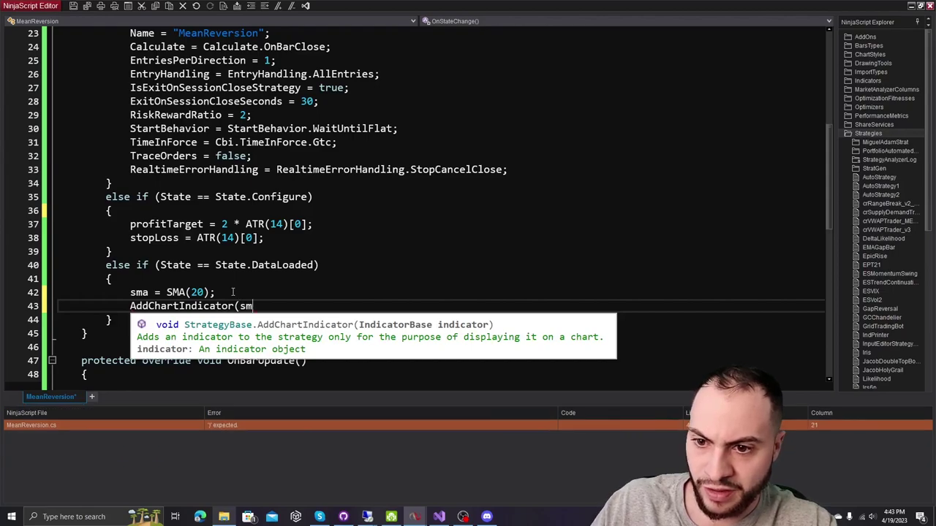
{"action": "type", "text": ");"}
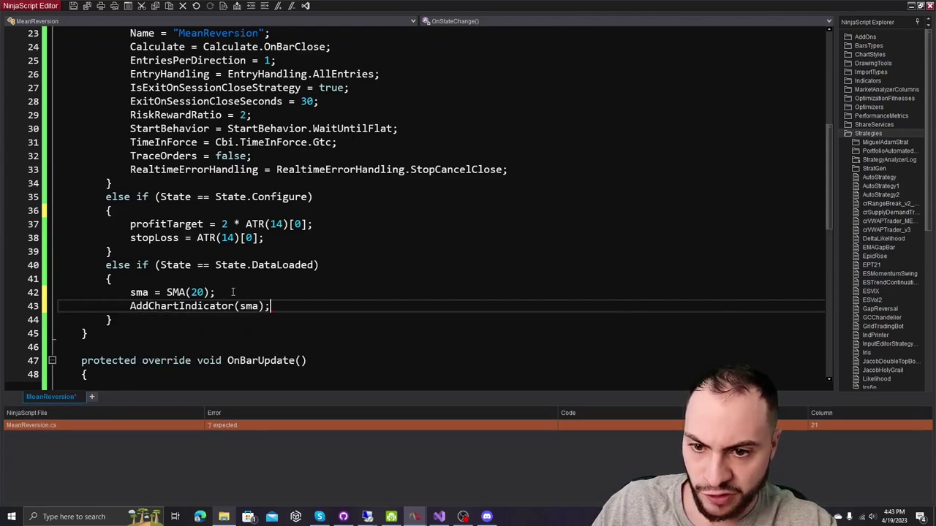
{"action": "key", "text": "ctrl+s"}
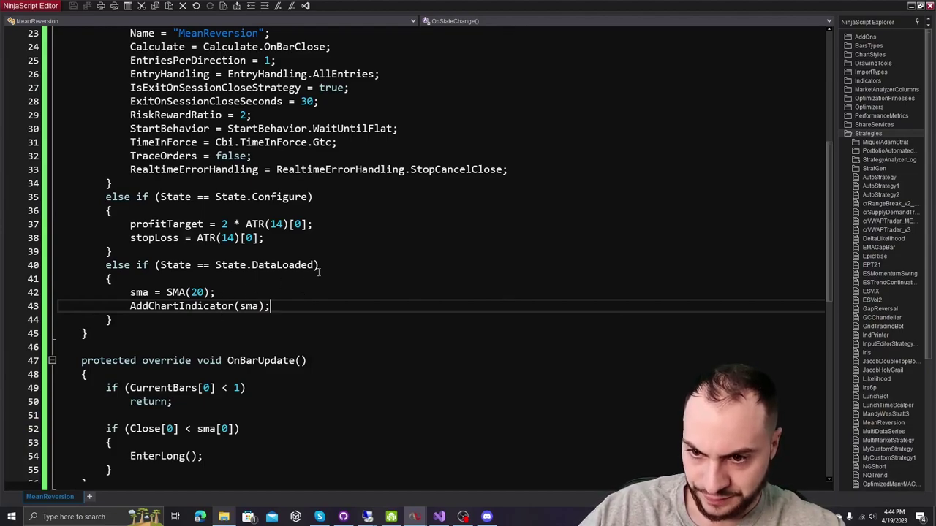
{"action": "scroll", "coordinate": [319, 272], "scroll_direction": "down", "scroll_amount": 1}
{"action": "scroll", "coordinate": [317, 274], "scroll_direction": "down", "scroll_amount": 1}
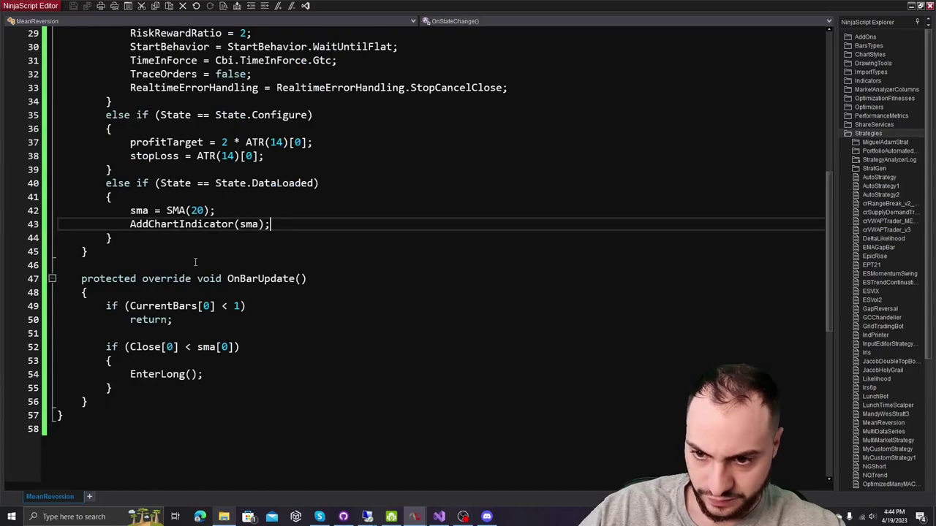
{"action": "scroll", "coordinate": [195, 262], "scroll_direction": "up", "scroll_amount": 1}
{"action": "scroll", "coordinate": [197, 259], "scroll_direction": "up", "scroll_amount": 1}
{"action": "scroll", "coordinate": [199, 256], "scroll_direction": "up", "scroll_amount": 2}
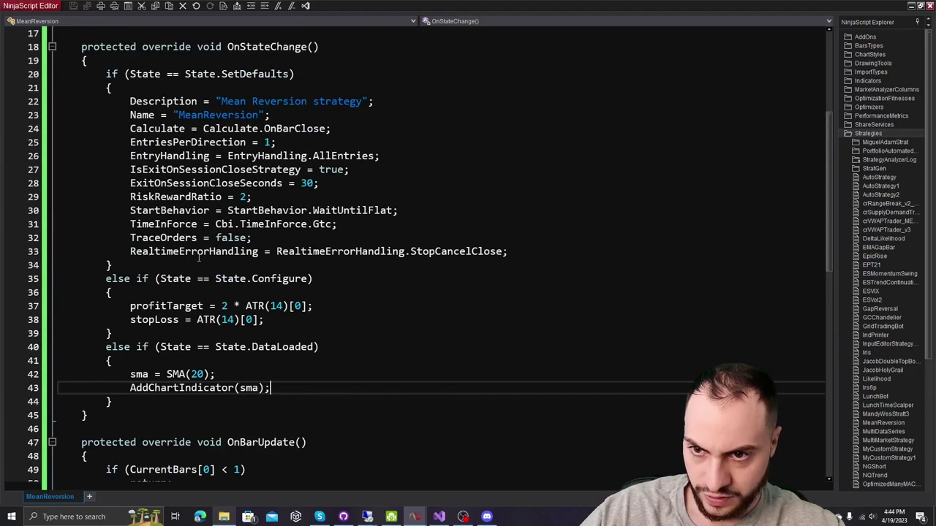
Check the SMA period value 20 and find the brace closing OnBarUpdate.
{"action": "double_click", "coordinate": [198, 374]}
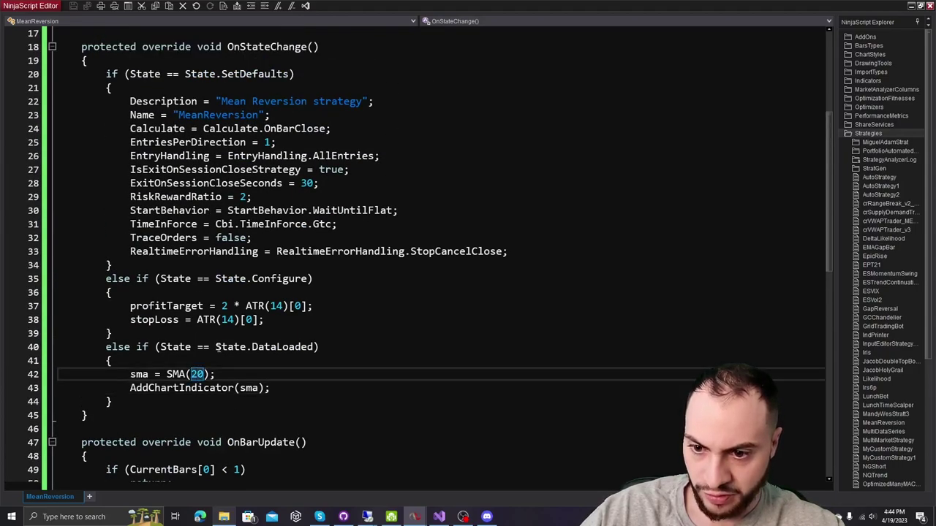
{"action": "scroll", "coordinate": [218, 335], "scroll_direction": "up", "scroll_amount": 2}
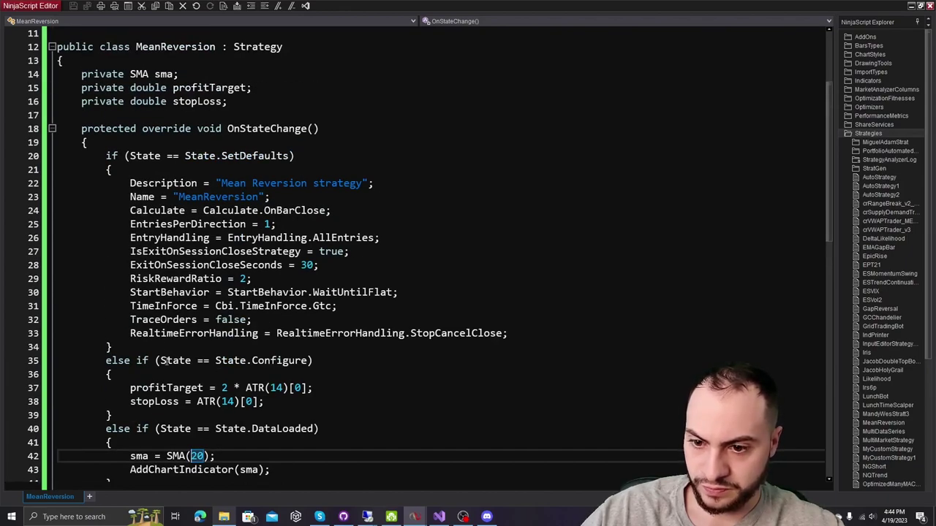
{"action": "scroll", "coordinate": [176, 351], "scroll_direction": "down", "scroll_amount": 15}
{"action": "scroll", "coordinate": [189, 318], "scroll_direction": "up", "scroll_amount": 5}
{"action": "scroll", "coordinate": [193, 300], "scroll_direction": "up", "scroll_amount": 6}
{"action": "scroll", "coordinate": [196, 278], "scroll_direction": "up", "scroll_amount": 5}
{"action": "scroll", "coordinate": [198, 262], "scroll_direction": "down", "scroll_amount": 6}
{"action": "left_click", "coordinate": [103, 430]}
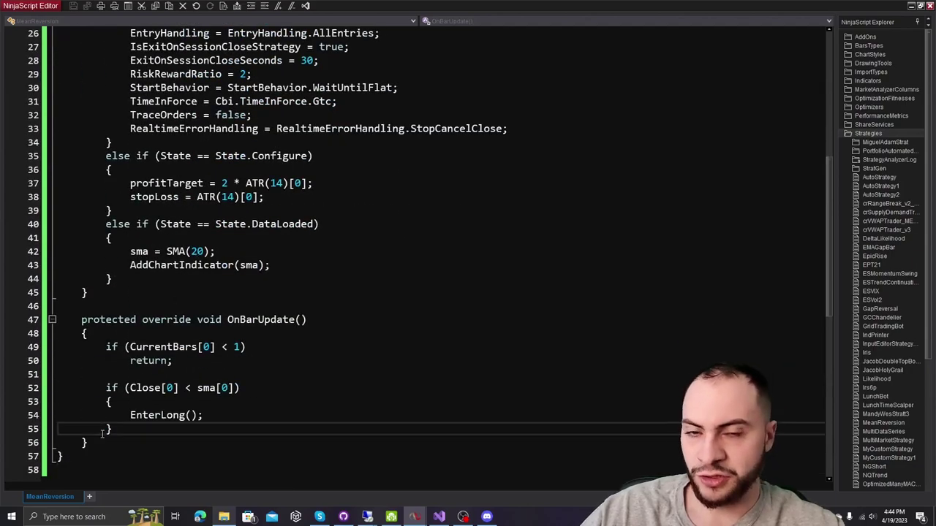
{"action": "left_click", "coordinate": [123, 443]}
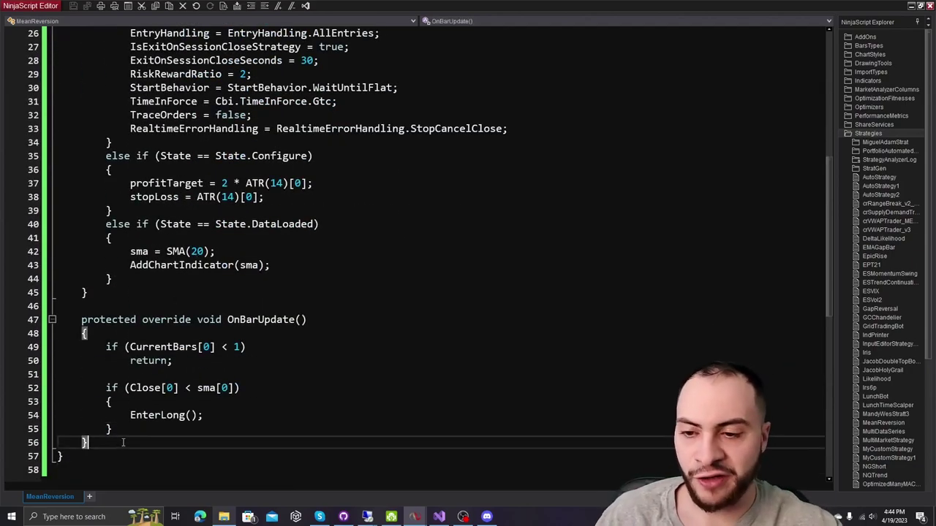
Add a [NinjaScriptProperty] attribute line below the OnBarUpdate method.
{"action": "key", "text": "Return"}
{"action": "key", "text": "Return"}
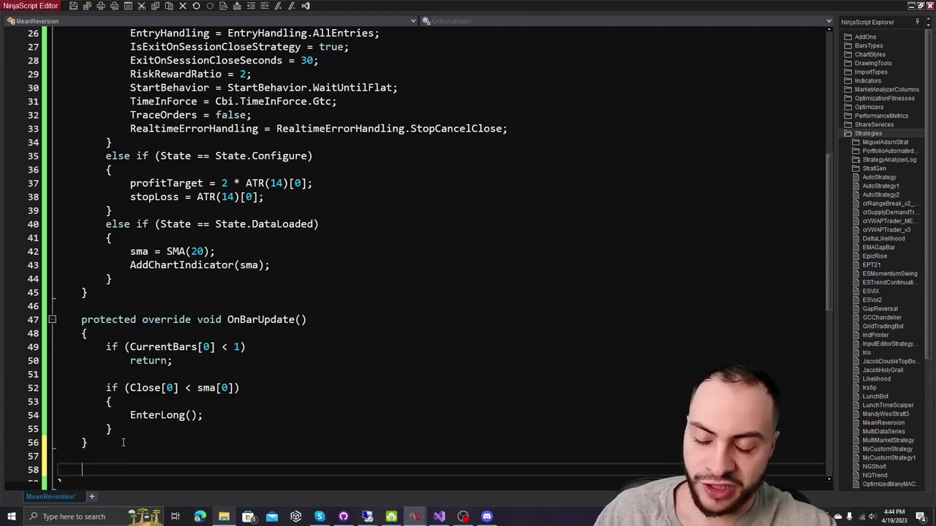
{"action": "type", "text": "[Ninja"}
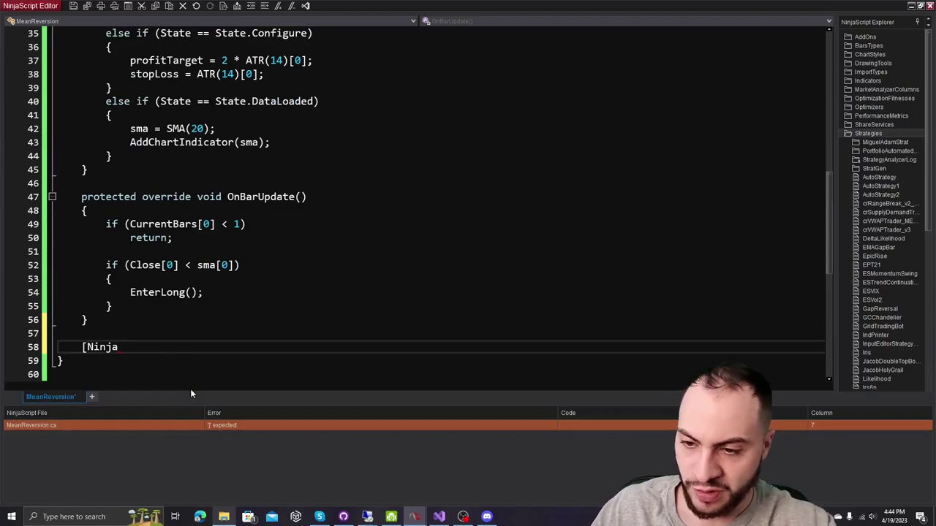
{"action": "type", "text": "ScriptProperty]"}
{"action": "key", "text": "Return"}
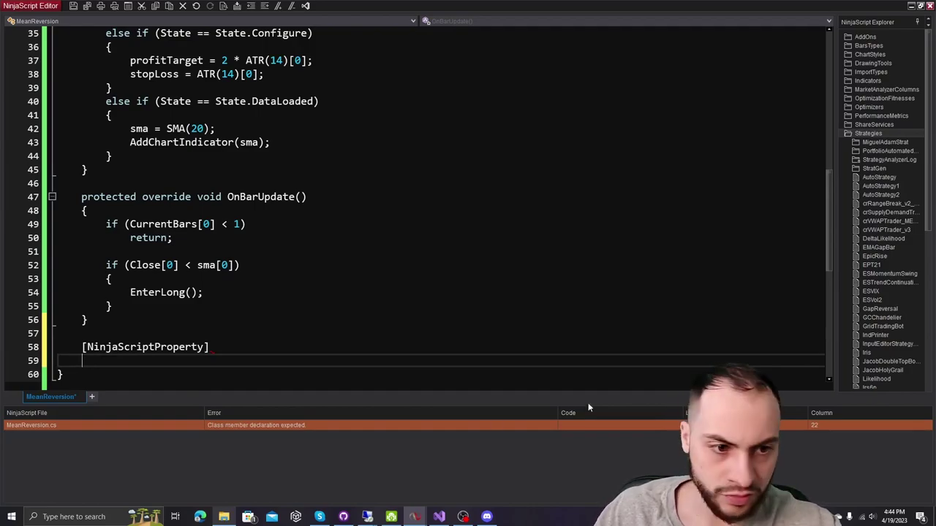
Copy EMAGapBar's startingCash property and Display attribute into MeanReversion, aligning the indentation.
{"action": "double_click", "coordinate": [878, 245]}
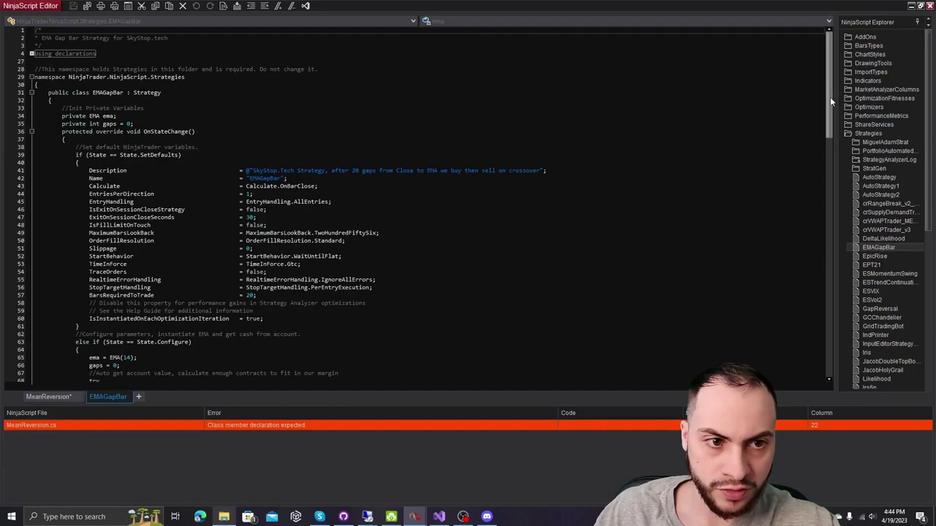
{"action": "left_click_drag", "start_coordinate": [830, 101], "coordinate": [830, 280]}
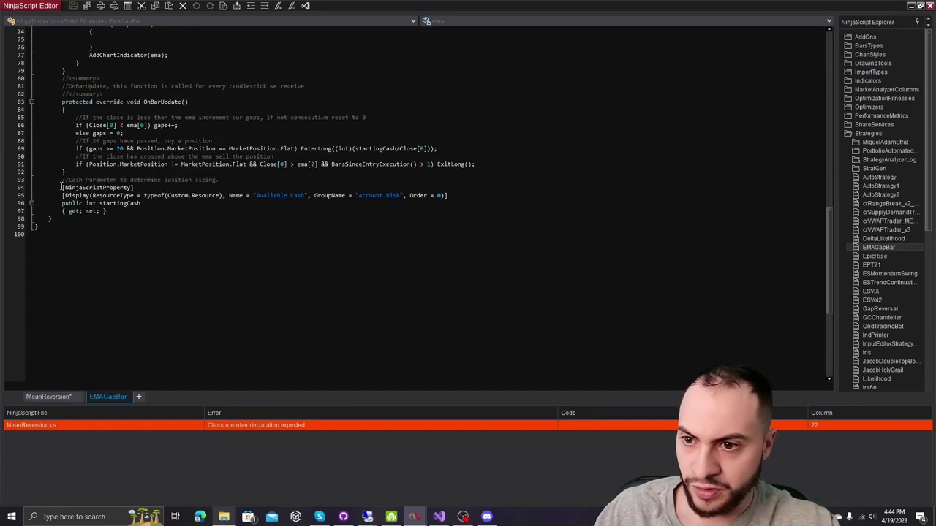
{"action": "left_click_drag", "start_coordinate": [59, 194], "coordinate": [107, 213]}
{"action": "key", "text": "ctrl+c"}
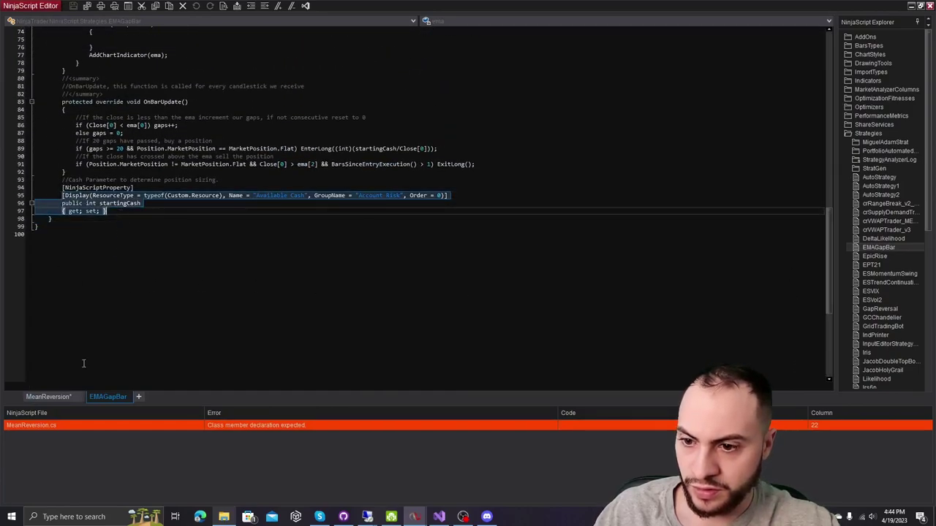
{"action": "left_click", "coordinate": [58, 397]}
{"action": "left_click", "coordinate": [190, 327]}
{"action": "key", "text": "ctrl+v"}
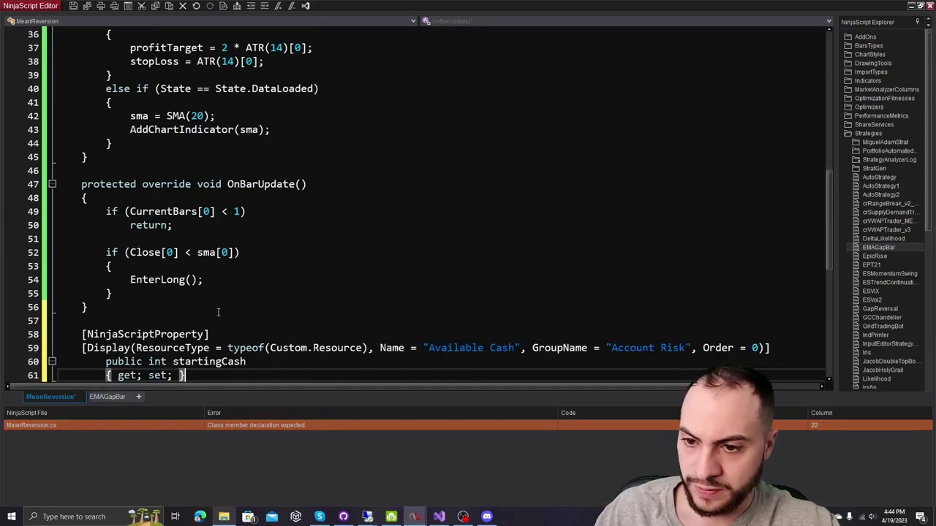
{"action": "left_click_drag", "start_coordinate": [105, 280], "coordinate": [186, 293]}
{"action": "key", "text": "shift+Tab"}
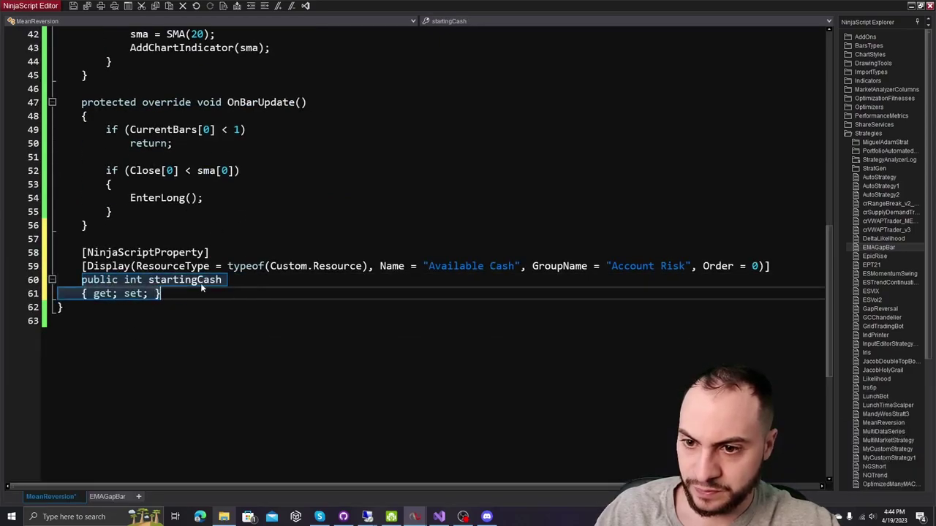
{"action": "left_click", "coordinate": [295, 280]}
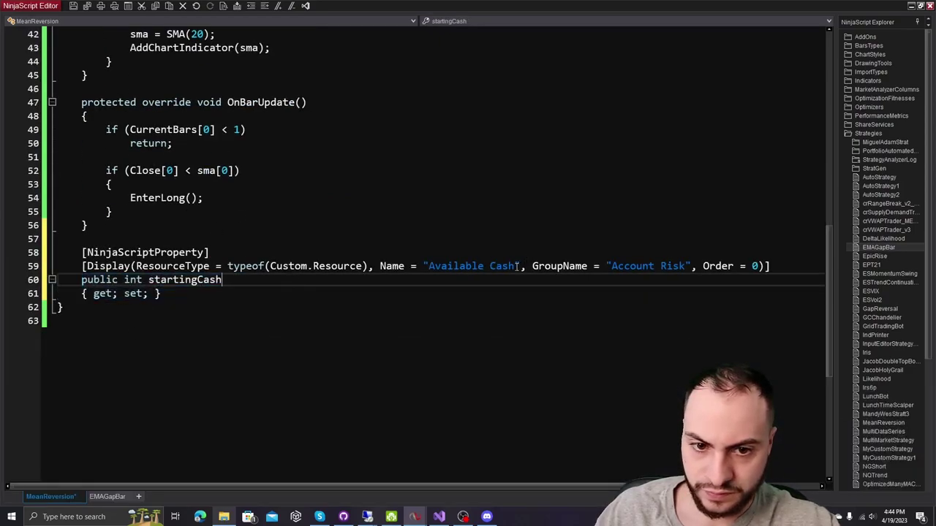
Rename the display to 'SMA Period', remove the Account Risk group, and rename the property smaPeriod.
{"action": "left_click_drag", "start_coordinate": [514, 266], "coordinate": [427, 266]}
{"action": "type", "text": "SMA Period"}
{"action": "left_click", "coordinate": [734, 265]}
{"action": "left_click_drag", "start_coordinate": [678, 267], "coordinate": [508, 266]}
{"action": "key", "text": "Delete"}
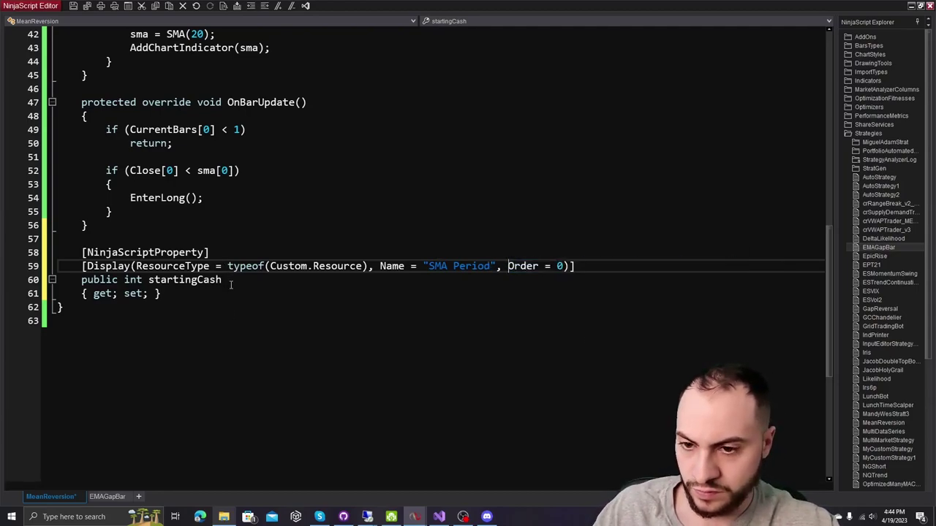
{"action": "double_click", "coordinate": [153, 280]}
{"action": "type", "text": "smaPe"}
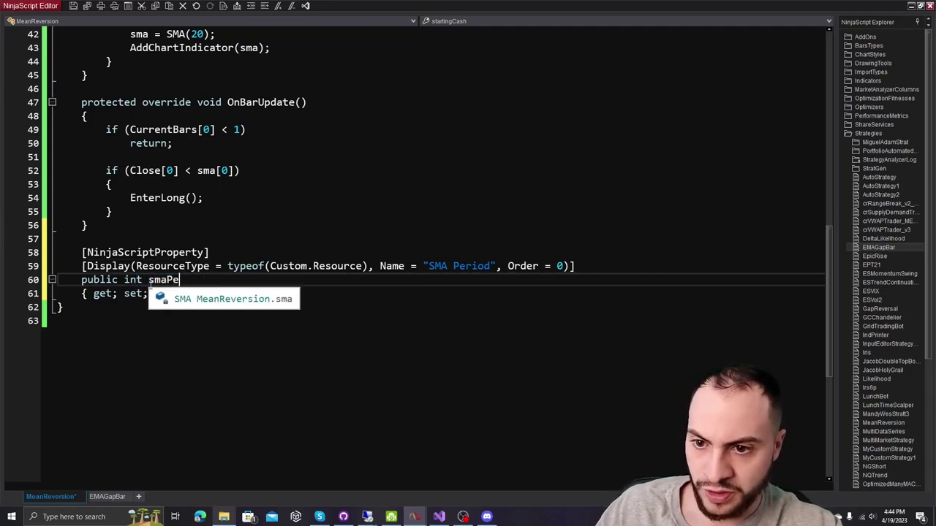
{"action": "type", "text": "riod"}
{"action": "key", "text": "Escape"}
{"action": "left_click", "coordinate": [190, 241]}
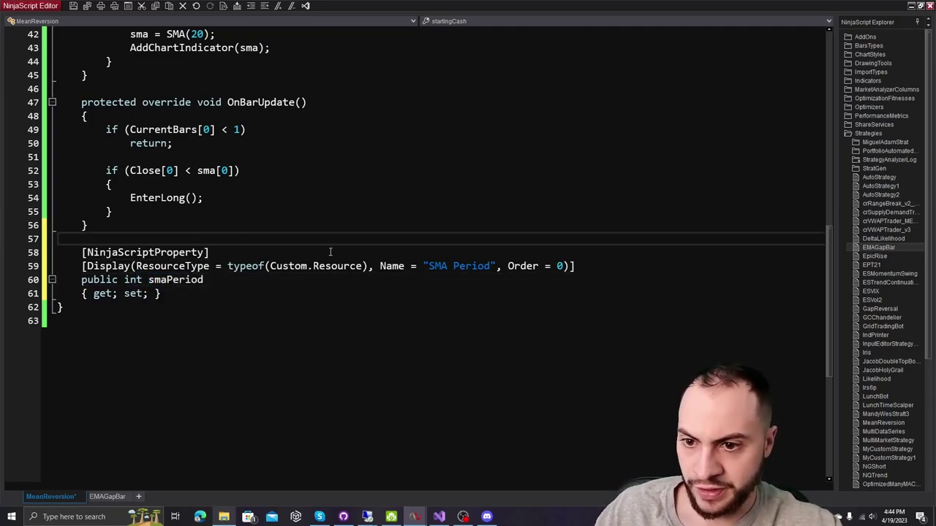
{"action": "left_click", "coordinate": [227, 253]}
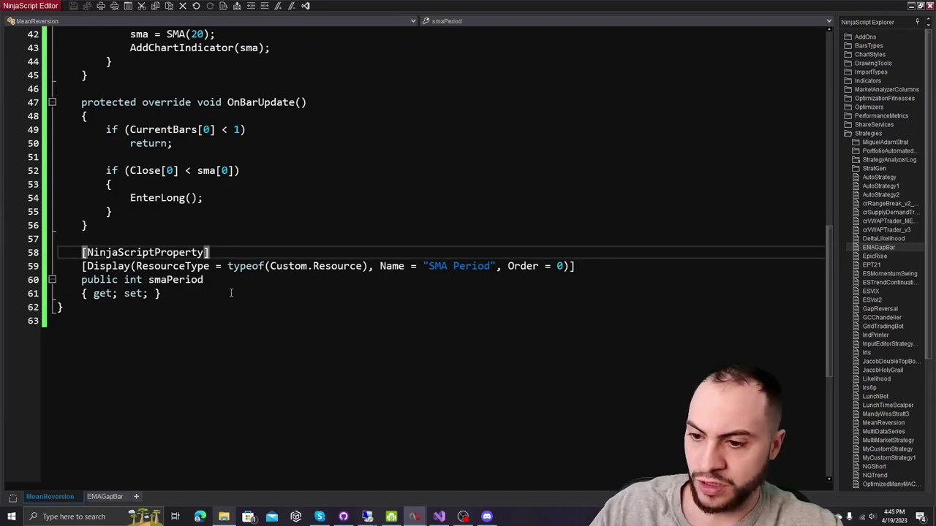
Scroll through MeanReversion reviewing the compile errors about Display not being found.
{"action": "scroll", "coordinate": [278, 285], "scroll_direction": "up", "scroll_amount": 1}
{"action": "scroll", "coordinate": [278, 285], "scroll_direction": "up", "scroll_amount": 1}
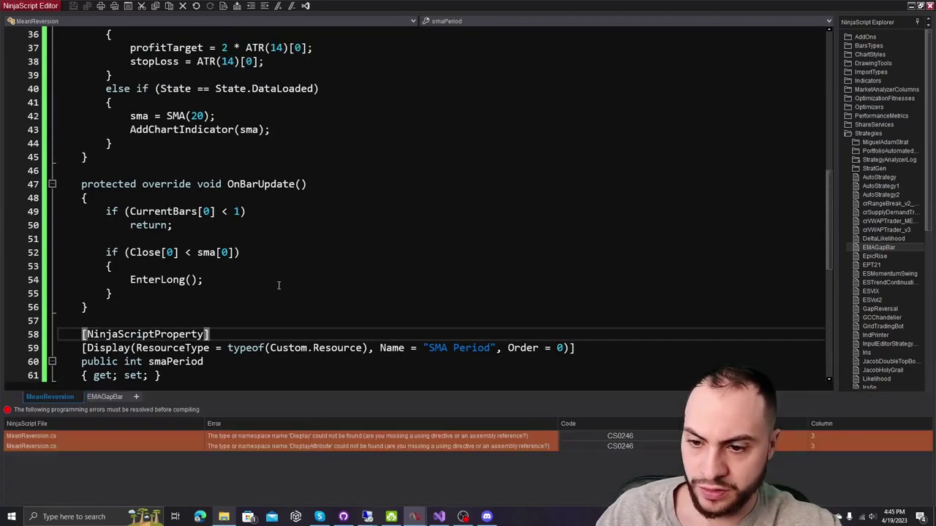
{"action": "scroll", "coordinate": [278, 285], "scroll_direction": "down", "scroll_amount": 1}
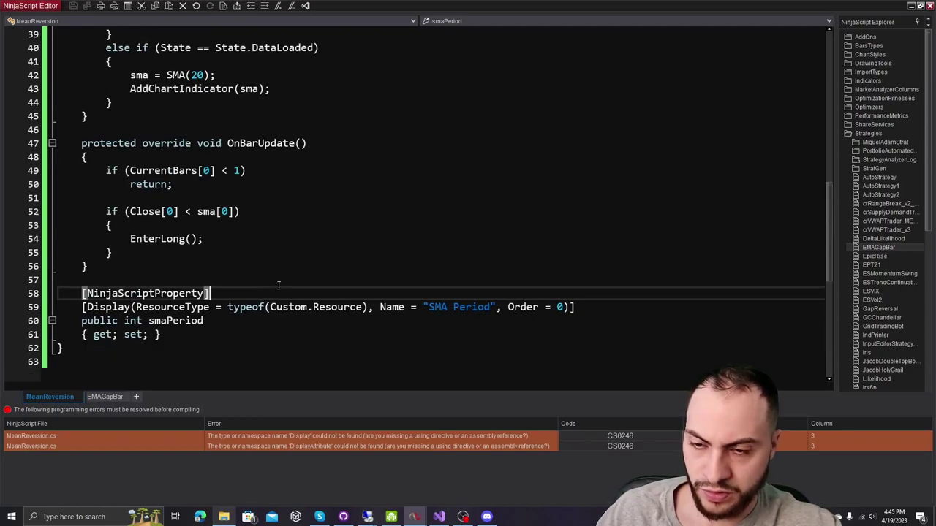
{"action": "scroll", "coordinate": [279, 285], "scroll_direction": "up", "scroll_amount": 9}
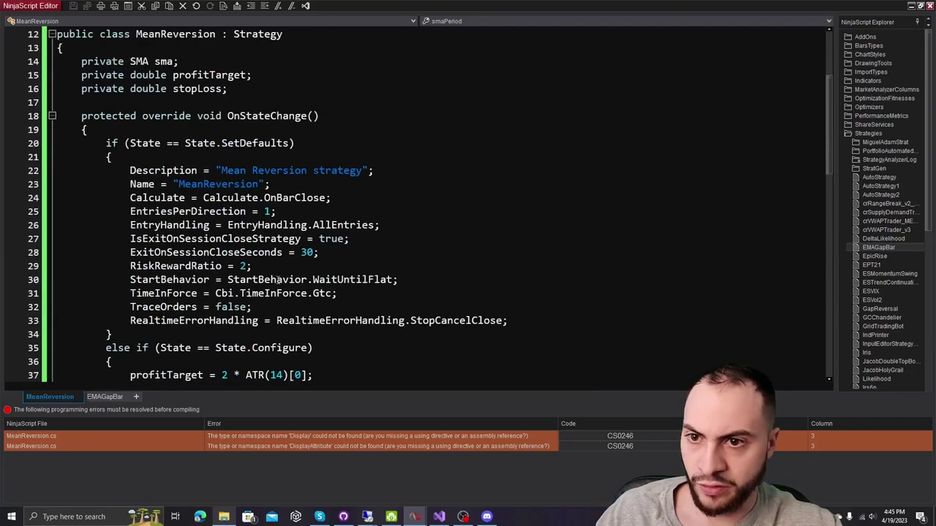
{"action": "scroll", "coordinate": [126, 142], "scroll_direction": "up", "scroll_amount": 4}
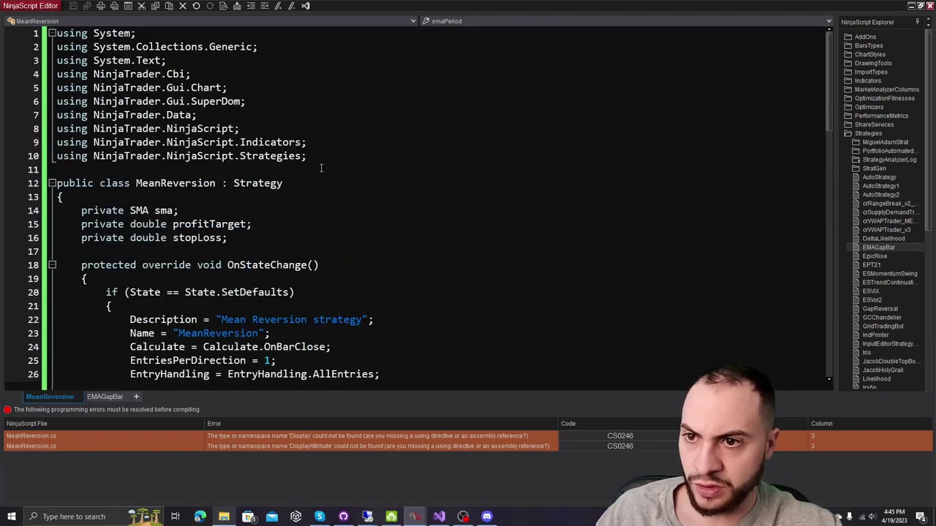
{"action": "scroll", "coordinate": [321, 168], "scroll_direction": "down", "scroll_amount": 1}
{"action": "scroll", "coordinate": [320, 168], "scroll_direction": "down", "scroll_amount": 4}
{"action": "scroll", "coordinate": [320, 168], "scroll_direction": "down", "scroll_amount": 7}
{"action": "scroll", "coordinate": [320, 168], "scroll_direction": "down", "scroll_amount": 1}
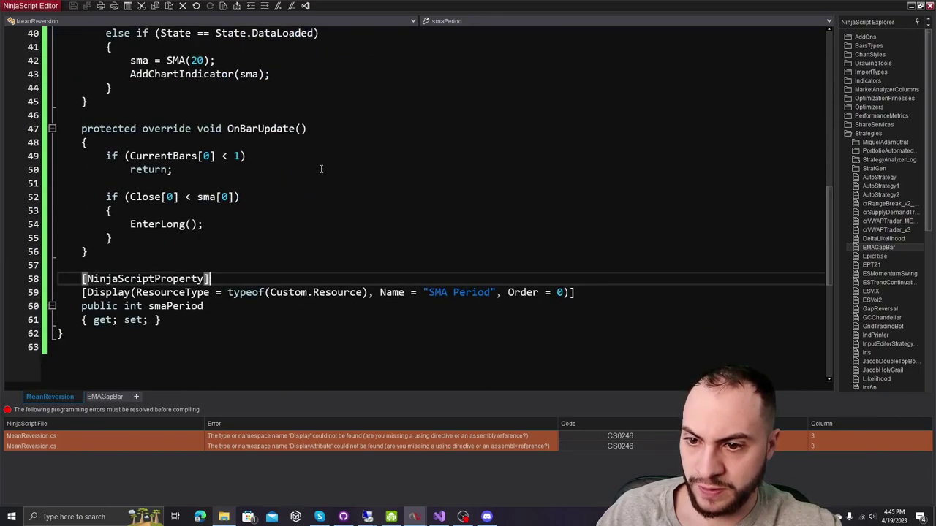
Recheck the property code and bring up EMAGapBar's code for comparison.
{"action": "left_click", "coordinate": [122, 249]}
{"action": "scroll", "coordinate": [185, 252], "scroll_direction": "up", "scroll_amount": 7}
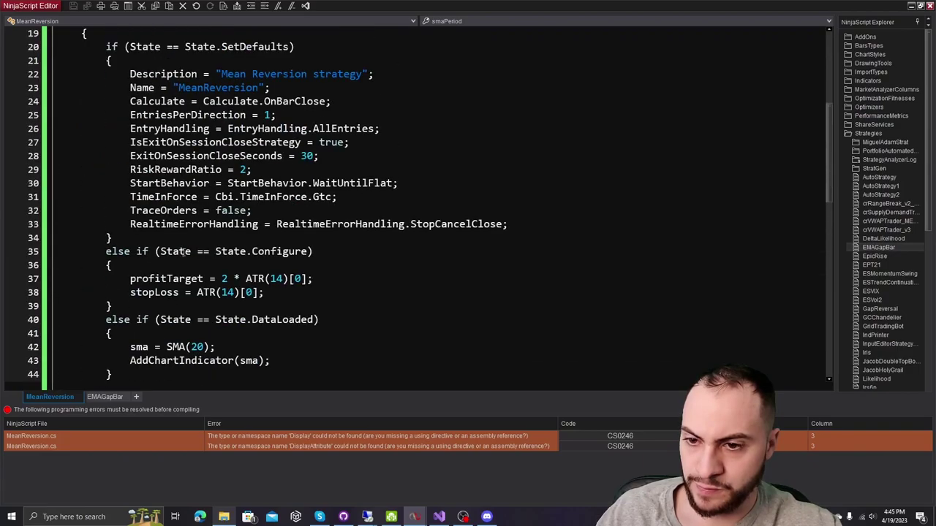
{"action": "scroll", "coordinate": [185, 253], "scroll_direction": "up", "scroll_amount": 6}
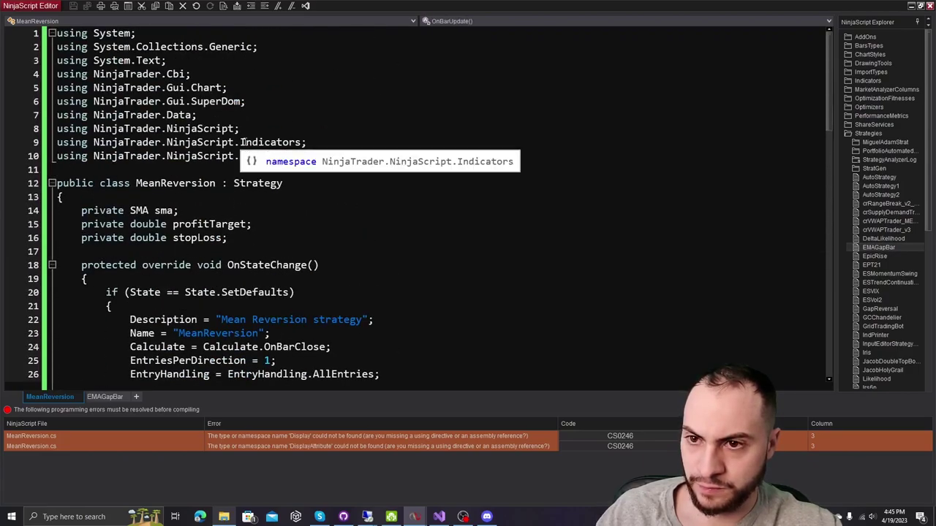
{"action": "scroll", "coordinate": [241, 309], "scroll_direction": "down", "scroll_amount": 6}
{"action": "scroll", "coordinate": [194, 342], "scroll_direction": "down", "scroll_amount": 1}
{"action": "scroll", "coordinate": [194, 341], "scroll_direction": "down", "scroll_amount": 6}
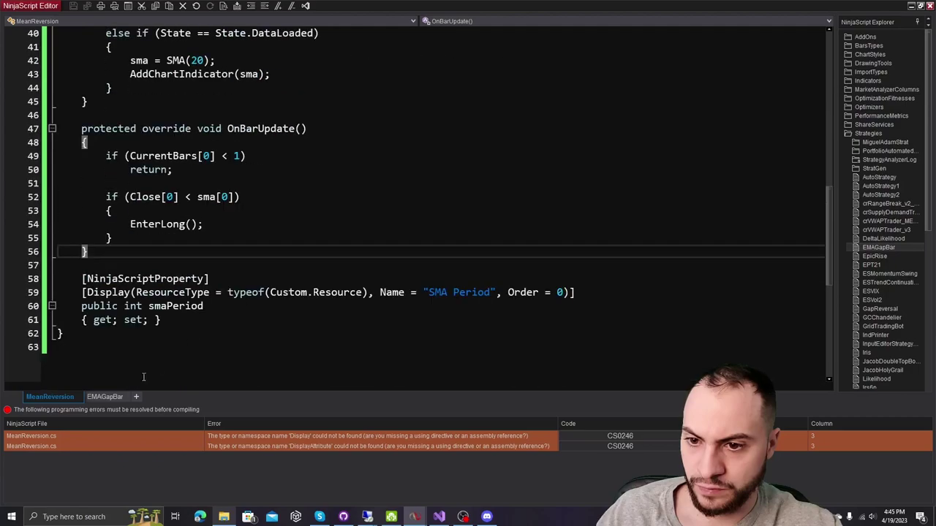
{"action": "left_click", "coordinate": [104, 397]}
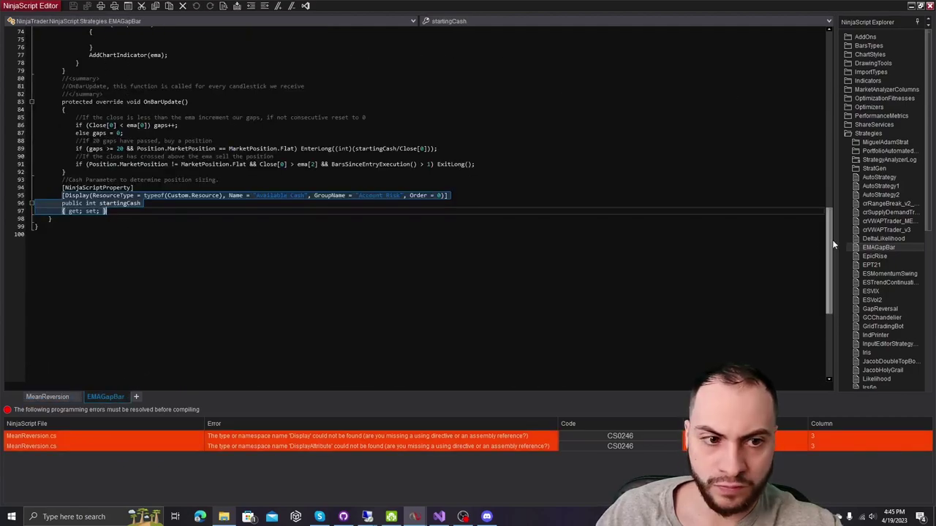
Replace MeanReversion's using statements with the using block copied from EMAGapBar.
{"action": "left_click", "coordinate": [31, 53]}
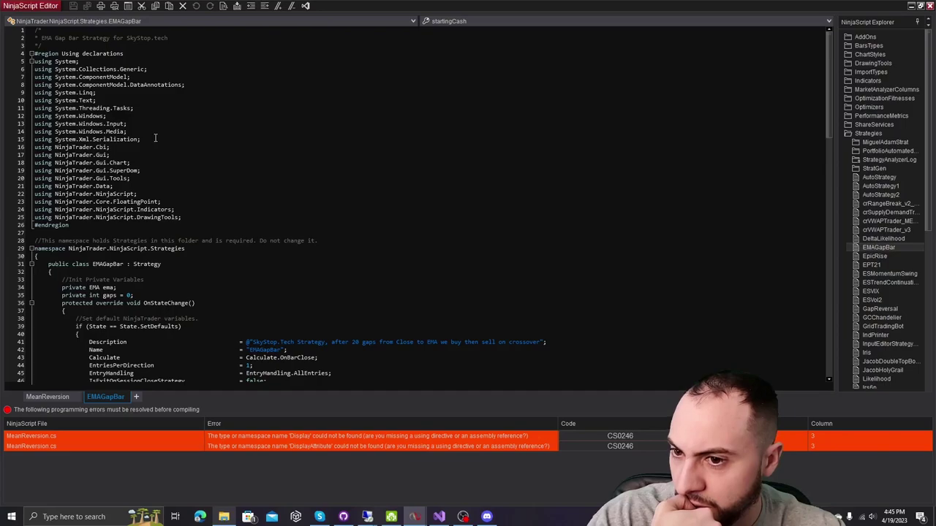
{"action": "left_click_drag", "start_coordinate": [143, 194], "coordinate": [33, 194]}
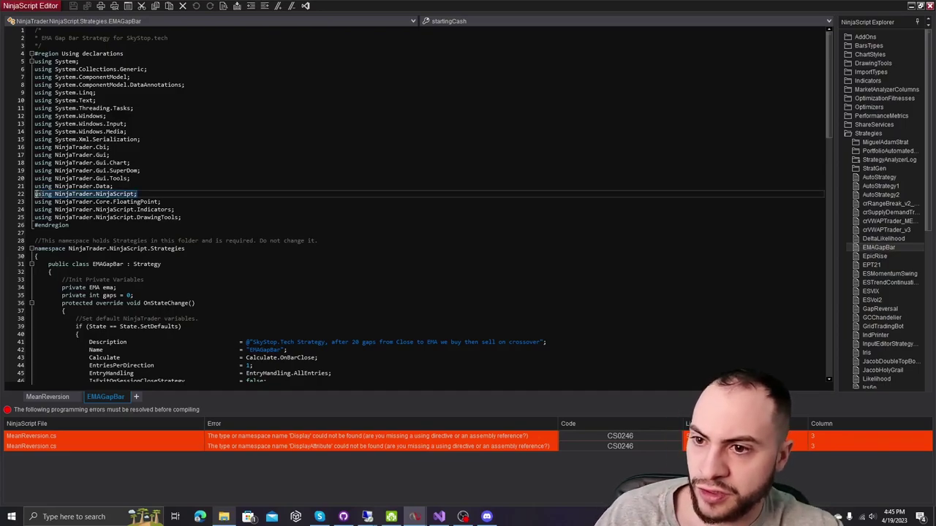
{"action": "left_click", "coordinate": [64, 397]}
{"action": "scroll", "coordinate": [298, 139], "scroll_direction": "up", "scroll_amount": 10}
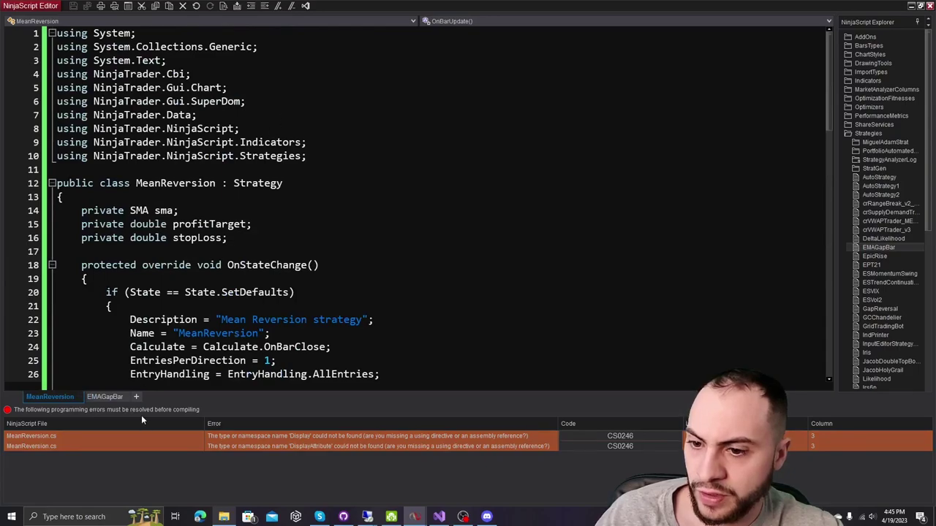
{"action": "left_click", "coordinate": [101, 397]}
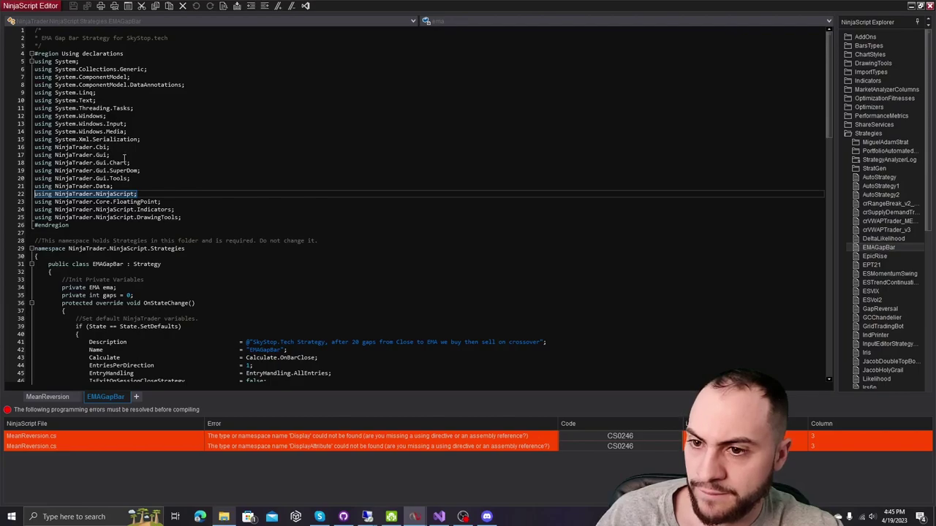
{"action": "mouse_move", "coordinate": [202, 221]}
{"action": "left_mouse_down"}
{"action": "mouse_move", "coordinate": [34, 194]}
{"action": "mouse_move", "coordinate": [34, 61]}
{"action": "left_mouse_up"}
{"action": "key", "text": "ctrl+c"}
{"action": "left_click", "coordinate": [46, 397]}
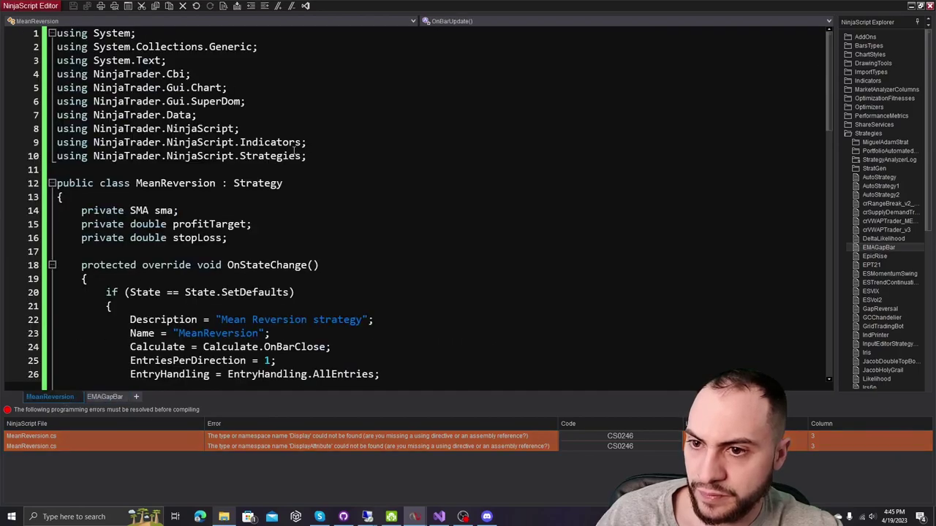
{"action": "mouse_move", "coordinate": [312, 159]}
{"action": "left_mouse_down"}
{"action": "mouse_move", "coordinate": [55, 73]}
{"action": "mouse_move", "coordinate": [55, 33]}
{"action": "left_mouse_up"}
{"action": "key", "text": "ctrl+v"}
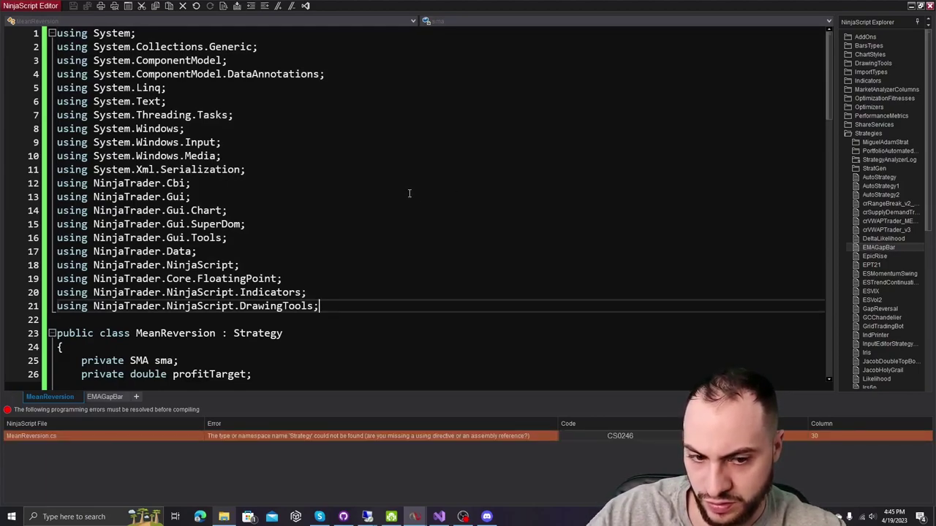
{"action": "scroll", "coordinate": [409, 193], "scroll_direction": "down", "scroll_amount": 2}
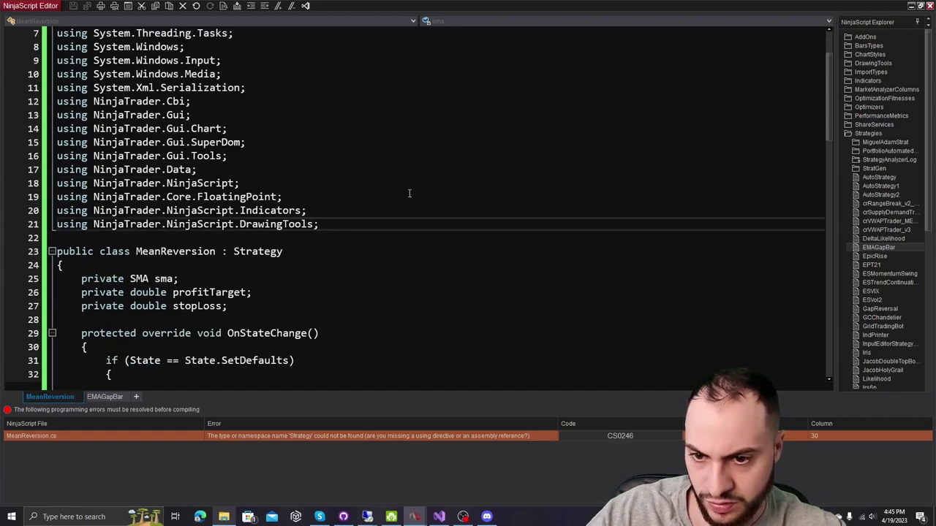
{"action": "scroll", "coordinate": [409, 193], "scroll_direction": "down", "scroll_amount": 1}
Paste EMAGapBar's NinjaTrader.NinjaScript.Strategies namespace comment and declaration above the MeanReversion class.
{"action": "left_click", "coordinate": [107, 396]}
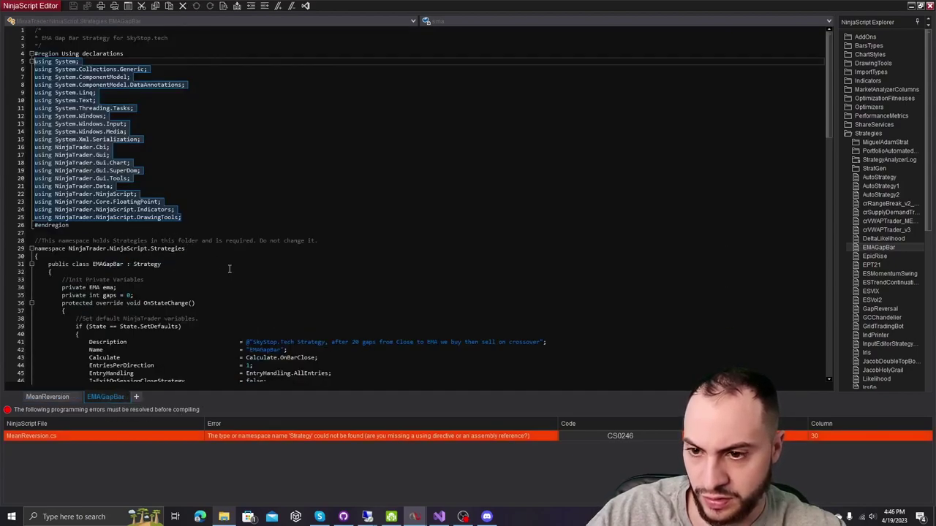
{"action": "left_click", "coordinate": [49, 396]}
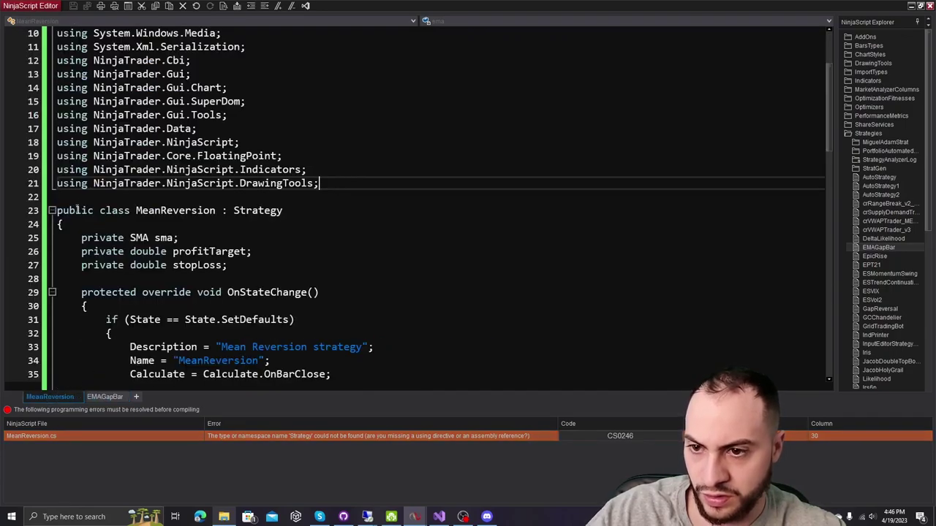
{"action": "key", "text": "Down"}
{"action": "left_click", "coordinate": [109, 397]}
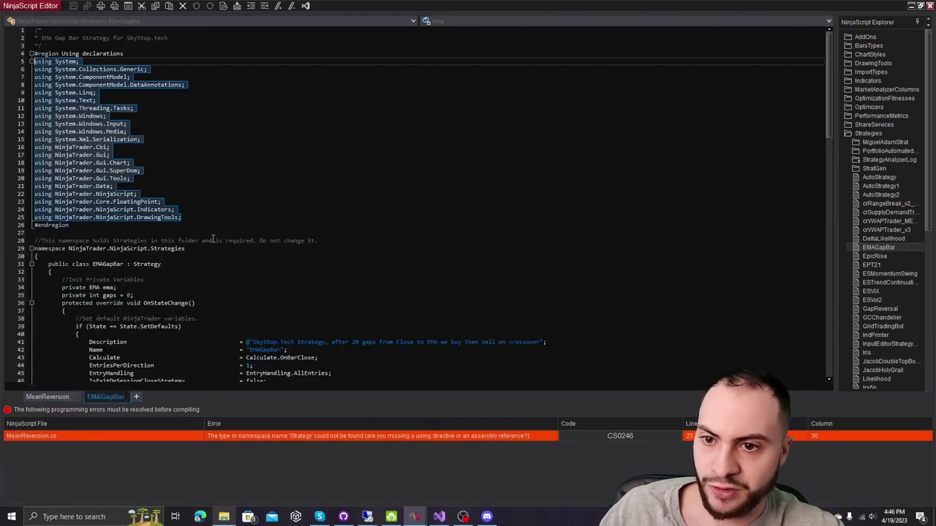
{"action": "left_click", "coordinate": [161, 249]}
{"action": "mouse_move", "coordinate": [29, 249]}
{"action": "left_mouse_down"}
{"action": "mouse_move", "coordinate": [18, 244]}
{"action": "mouse_move", "coordinate": [34, 262]}
{"action": "left_mouse_up"}
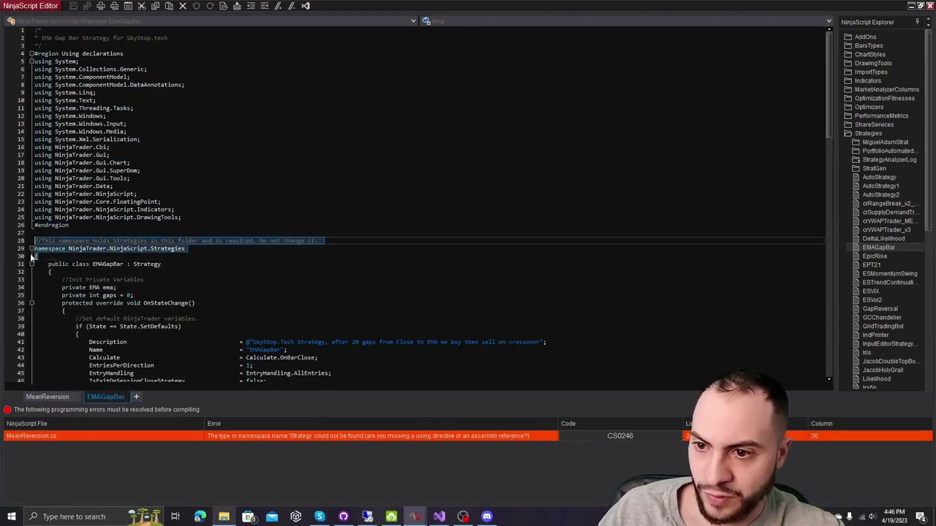
{"action": "left_click", "coordinate": [61, 401]}
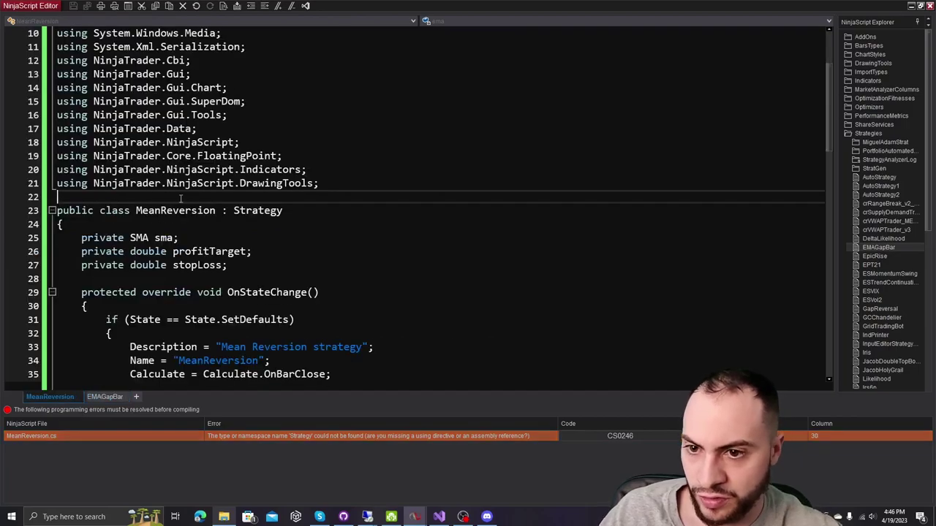
{"action": "type", "text": "//This namespace holds Strategies in this folder and is required. Do not change it. namespace NinjaTrader.NinjaScript.Strategies {"}
{"action": "scroll", "coordinate": [176, 197], "scroll_direction": "down", "scroll_amount": 7}
{"action": "scroll", "coordinate": [192, 205], "scroll_direction": "down", "scroll_amount": 12}
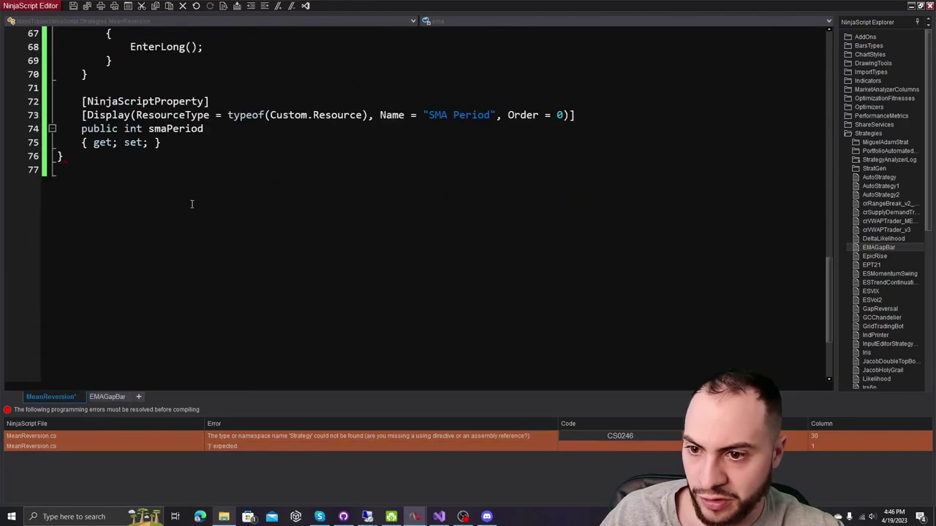
Add the namespace's closing brace at the end of the file and indent the class body.
{"action": "left_click", "coordinate": [87, 160]}
{"action": "key", "text": "Return"}
{"action": "type", "text": "}"}
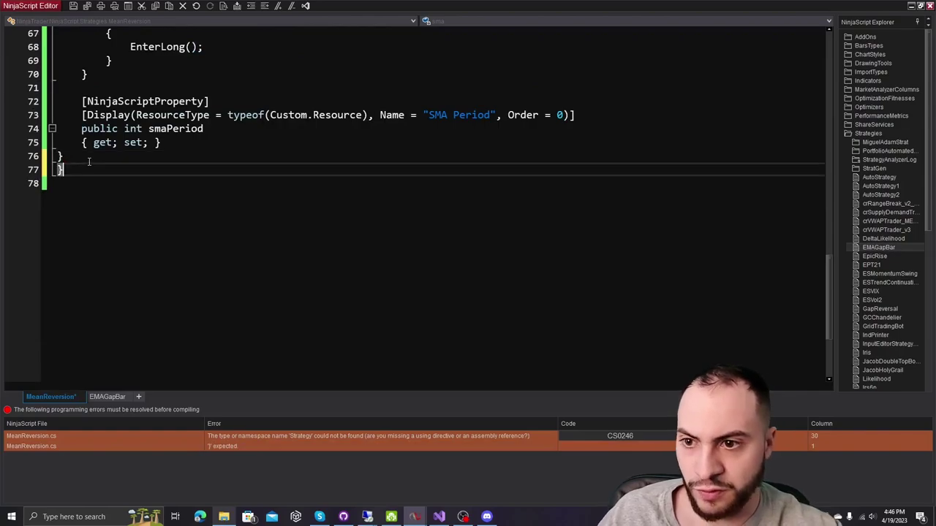
{"action": "mouse_move", "coordinate": [87, 160]}
{"action": "left_mouse_down"}
{"action": "mouse_move", "coordinate": [63, 157]}
{"action": "mouse_move", "coordinate": [57, 131]}
{"action": "left_mouse_up"}
{"action": "key", "text": "Tab"}
{"action": "key", "text": "Down"}
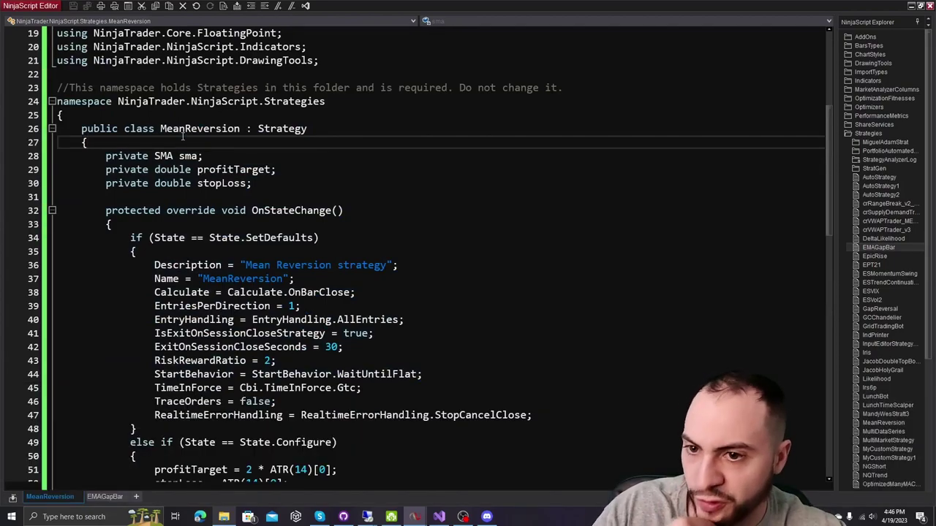
Delete the RiskRewardRatio = 2 line and its blank line, then save and compile.
{"action": "scroll", "coordinate": [195, 197], "scroll_direction": "up", "scroll_amount": 2}
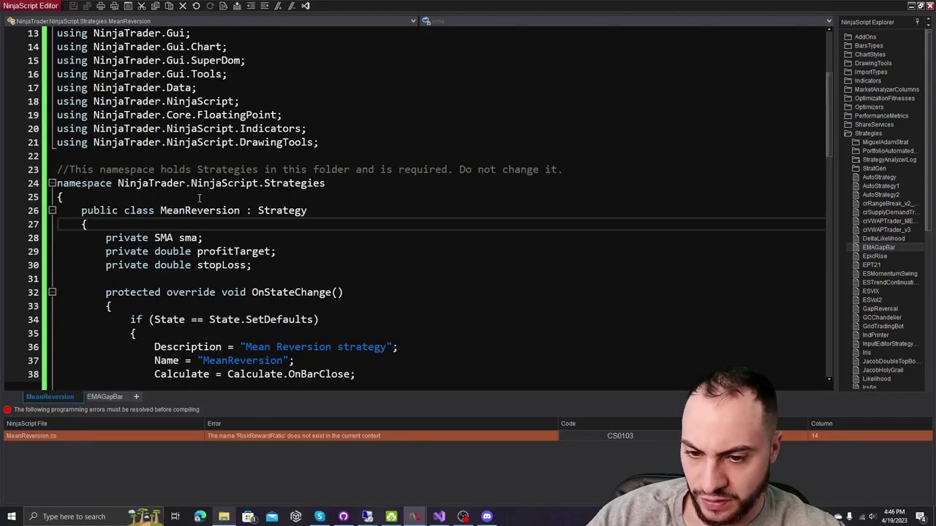
{"action": "scroll", "coordinate": [259, 212], "scroll_direction": "down", "scroll_amount": 4}
{"action": "scroll", "coordinate": [260, 212], "scroll_direction": "down", "scroll_amount": 3}
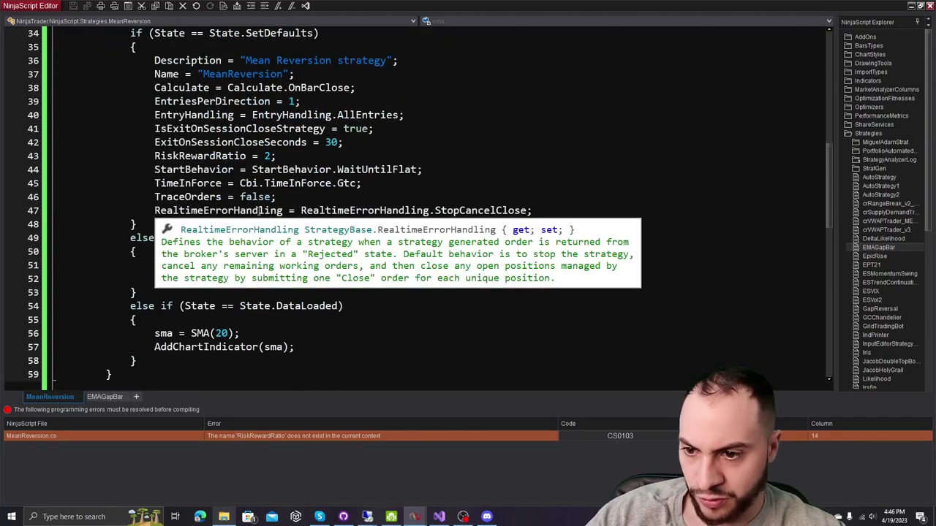
{"action": "left_click", "coordinate": [278, 156]}
{"action": "left_click_drag", "start_coordinate": [278, 155], "coordinate": [38, 155]}
{"action": "key", "text": "BackSpace"}
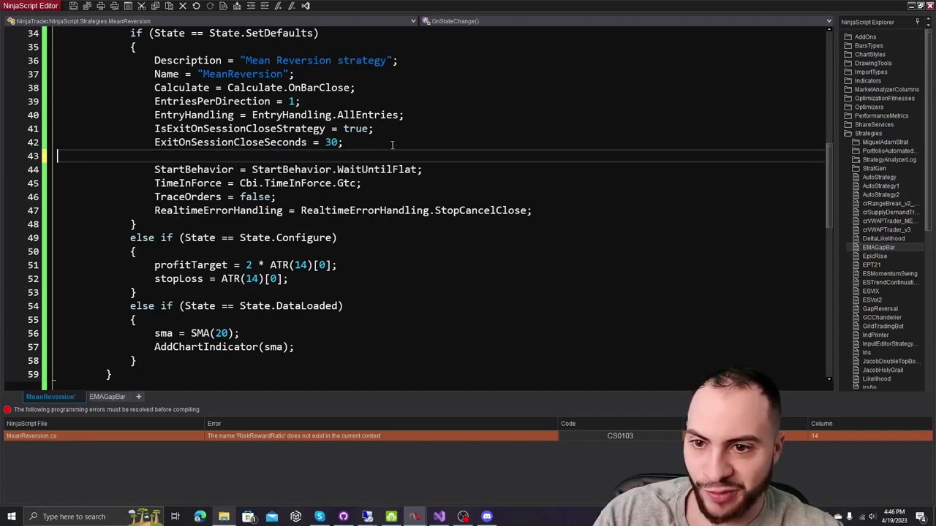
{"action": "key", "text": "BackSpace"}
{"action": "key", "text": "ctrl+s"}
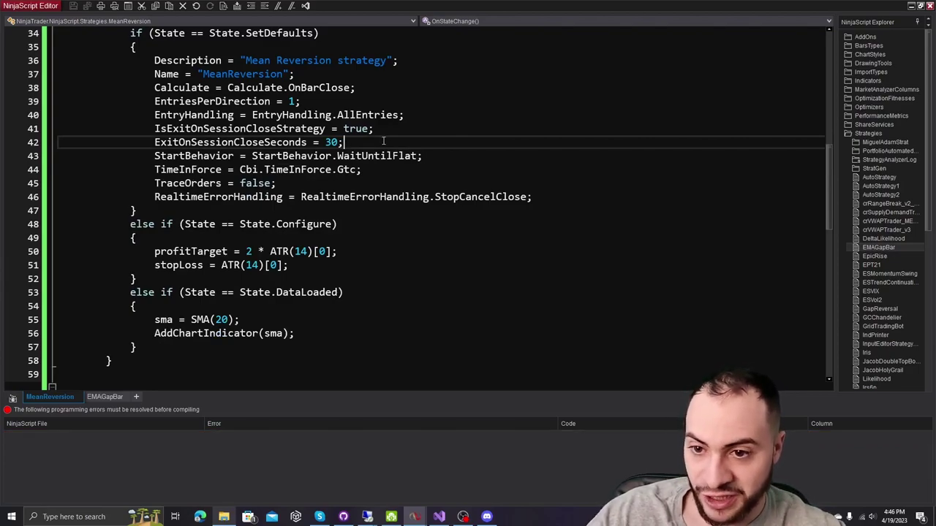
Review the compiled script and place the caret after the smaPeriod property.
{"action": "scroll", "coordinate": [378, 146], "scroll_direction": "up", "scroll_amount": 3}
{"action": "scroll", "coordinate": [376, 147], "scroll_direction": "down", "scroll_amount": 5}
{"action": "scroll", "coordinate": [375, 146], "scroll_direction": "up", "scroll_amount": 4}
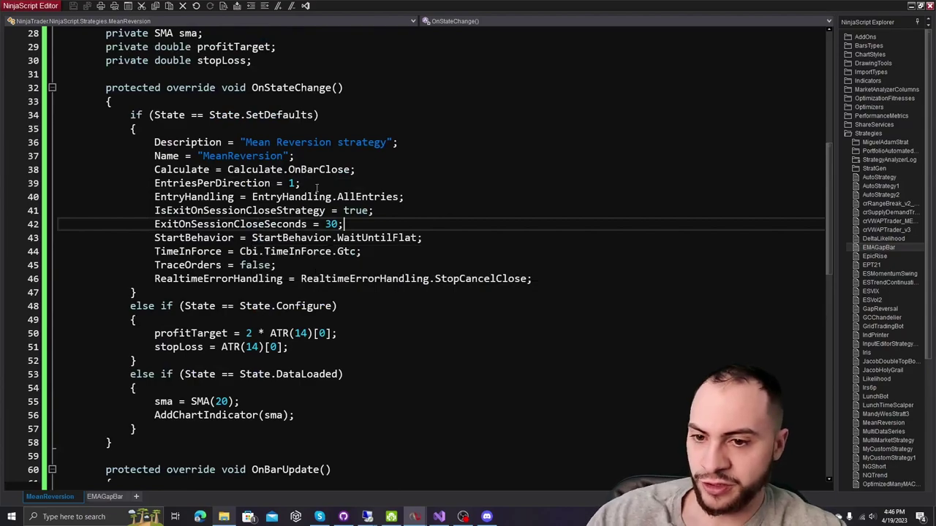
{"action": "scroll", "coordinate": [327, 210], "scroll_direction": "down", "scroll_amount": 3}
{"action": "scroll", "coordinate": [327, 209], "scroll_direction": "down", "scroll_amount": 3}
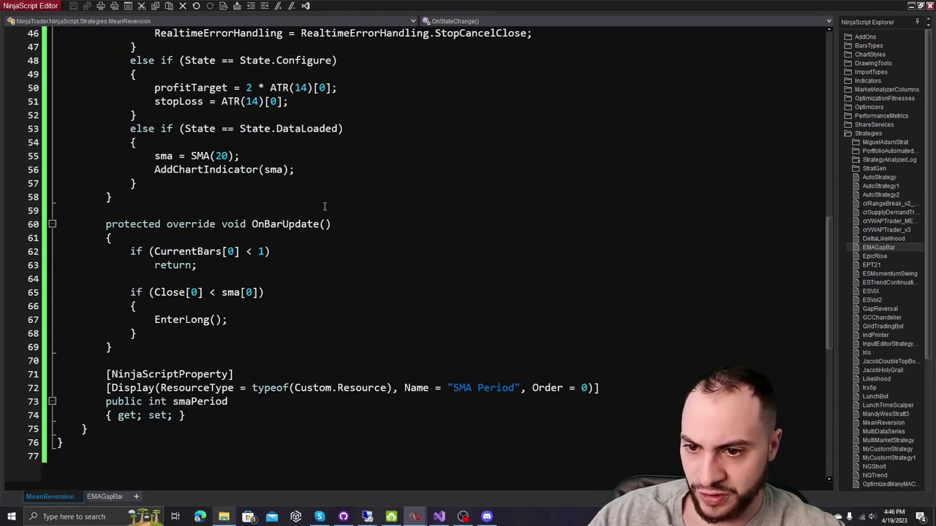
{"action": "scroll", "coordinate": [324, 207], "scroll_direction": "down", "scroll_amount": 1}
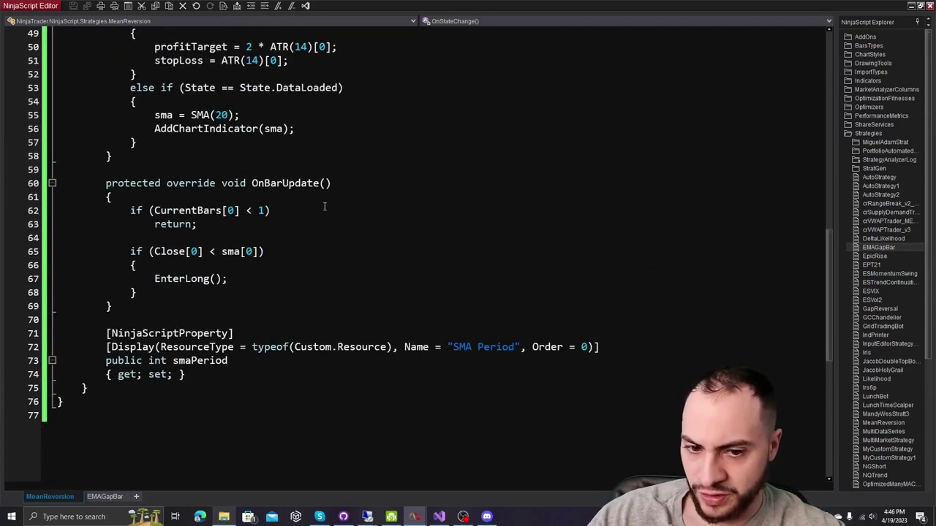
{"action": "left_click", "coordinate": [205, 373]}
{"action": "scroll", "coordinate": [307, 266], "scroll_direction": "up", "scroll_amount": 4}
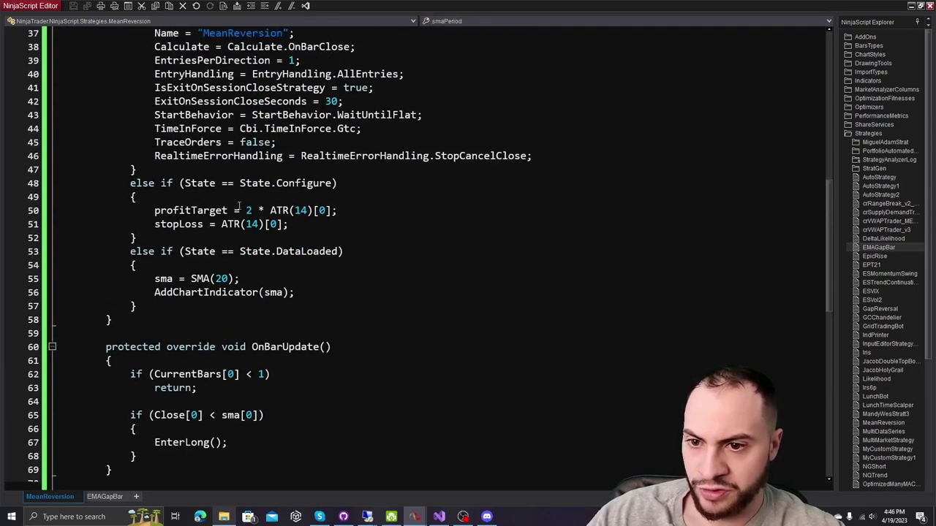
{"action": "scroll", "coordinate": [265, 210], "scroll_direction": "up", "scroll_amount": 1}
{"action": "scroll", "coordinate": [332, 234], "scroll_direction": "up", "scroll_amount": 4}
{"action": "scroll", "coordinate": [375, 282], "scroll_direction": "down", "scroll_amount": 4}
{"action": "scroll", "coordinate": [373, 280], "scroll_direction": "down", "scroll_amount": 4}
{"action": "scroll", "coordinate": [335, 275], "scroll_direction": "up", "scroll_amount": 3}
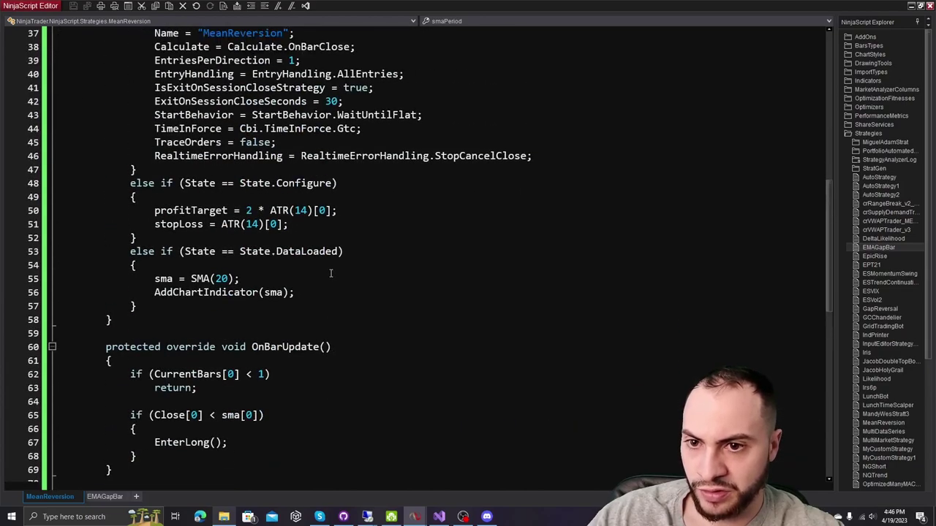
{"action": "scroll", "coordinate": [307, 278], "scroll_direction": "up", "scroll_amount": 1}
{"action": "scroll", "coordinate": [264, 285], "scroll_direction": "down", "scroll_amount": 3}
Copy the SMA Period property block and paste it twice below itself.
{"action": "scroll", "coordinate": [211, 294], "scroll_direction": "down", "scroll_amount": 4}
{"action": "key", "text": "shift+Up"}
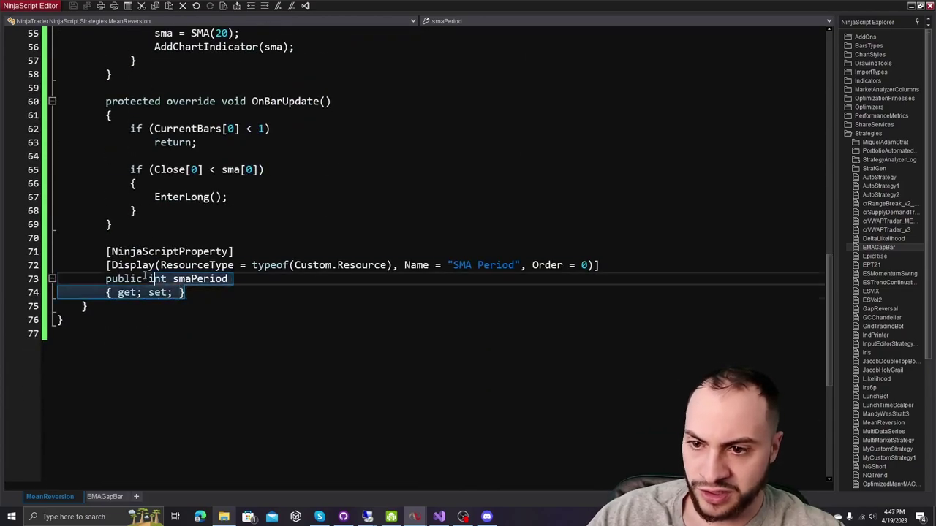
{"action": "key", "text": "shift+Up"}
{"action": "key", "text": "shift+Up"}
{"action": "key", "text": "shift+Home"}
{"action": "key", "text": "ctrl+c"}
{"action": "key", "text": "End"}
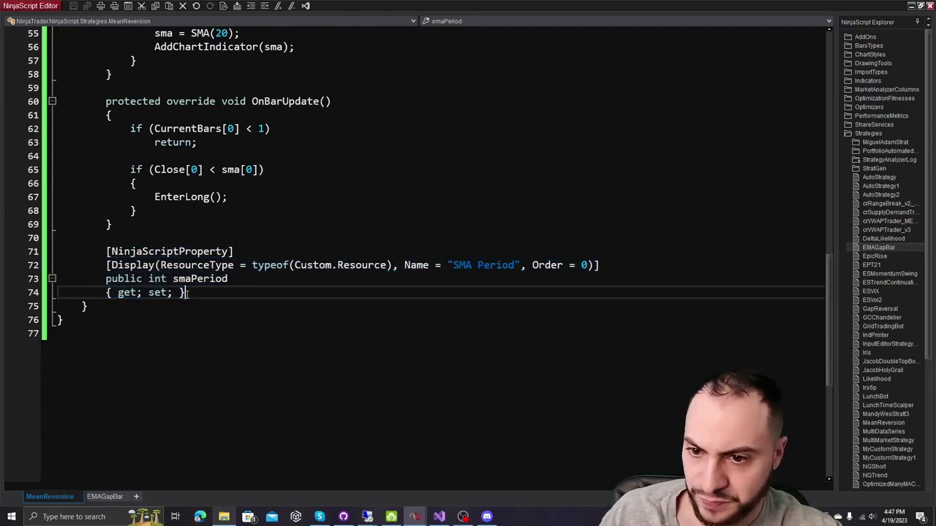
{"action": "key", "text": "Return"}
{"action": "key", "text": "ctrl+v"}
{"action": "key", "text": "Return"}
{"action": "key", "text": "ctrl+v"}
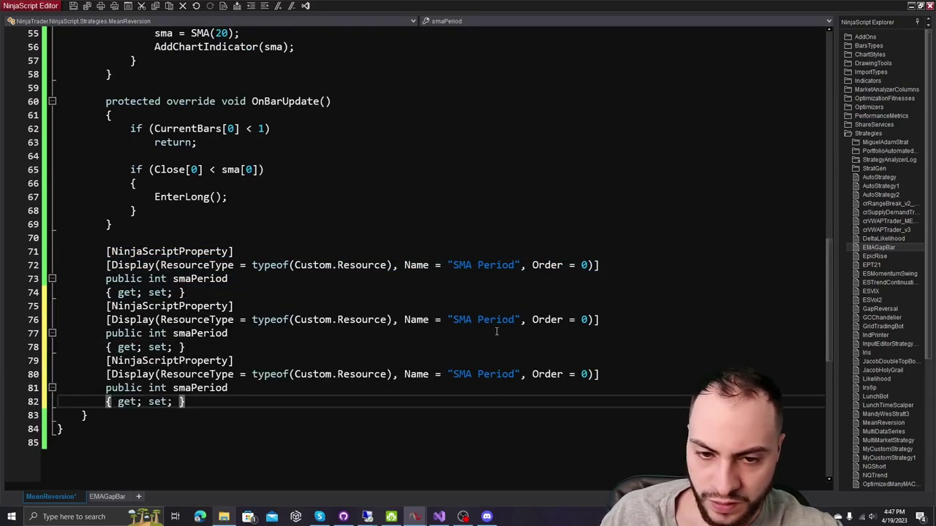
Relabel the two copies as 'Profit Target In Ticks' and 'Stop Loss In Ticks'.
{"action": "left_click_drag", "start_coordinate": [515, 319], "coordinate": [455, 319]}
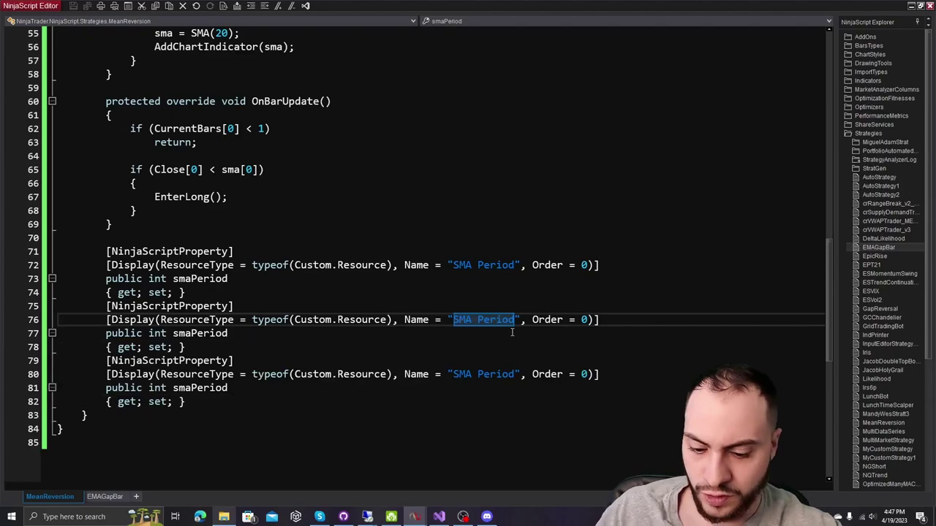
{"action": "type", "text": "Profit Target In Ticks"}
{"action": "left_click_drag", "start_coordinate": [589, 320], "coordinate": [460, 319]}
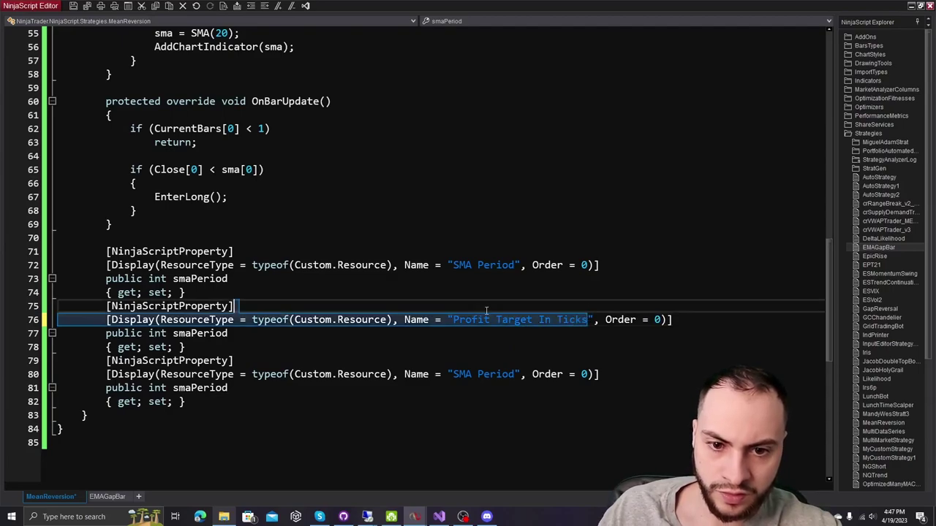
{"action": "key", "text": "ctrl+v"}
{"action": "key", "text": "ctrl+z"}
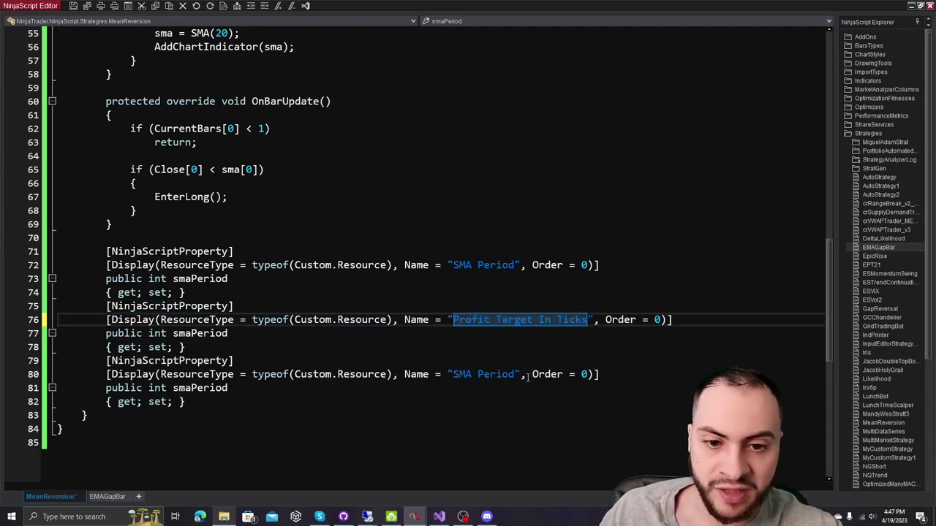
{"action": "left_click_drag", "start_coordinate": [517, 374], "coordinate": [454, 374]}
{"action": "key", "text": "ctrl+v"}
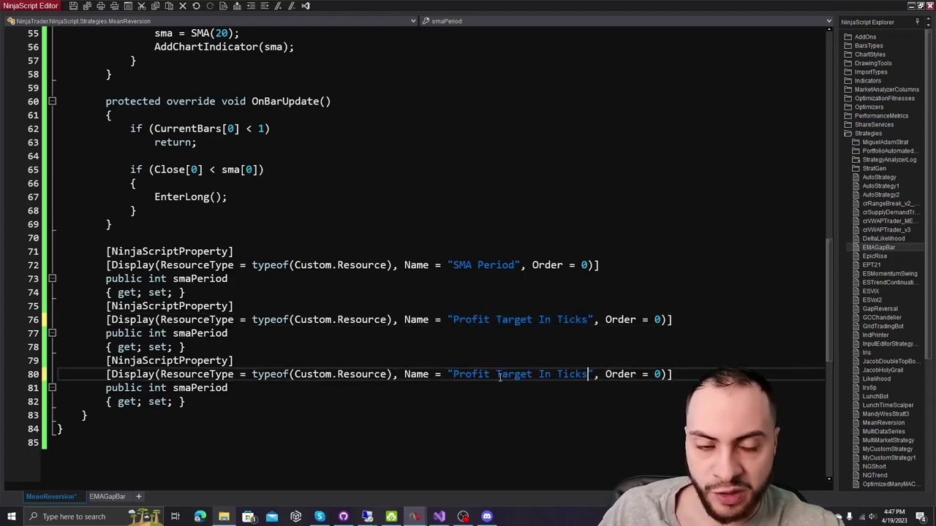
{"action": "left_click_drag", "start_coordinate": [532, 374], "coordinate": [454, 374]}
{"action": "type", "text": "Stop "}
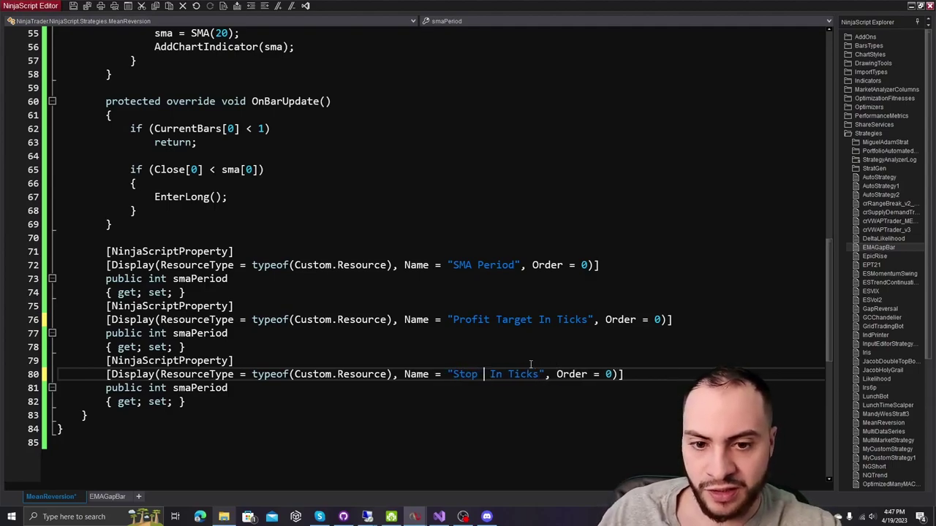
{"action": "type", "text": "Loss"}
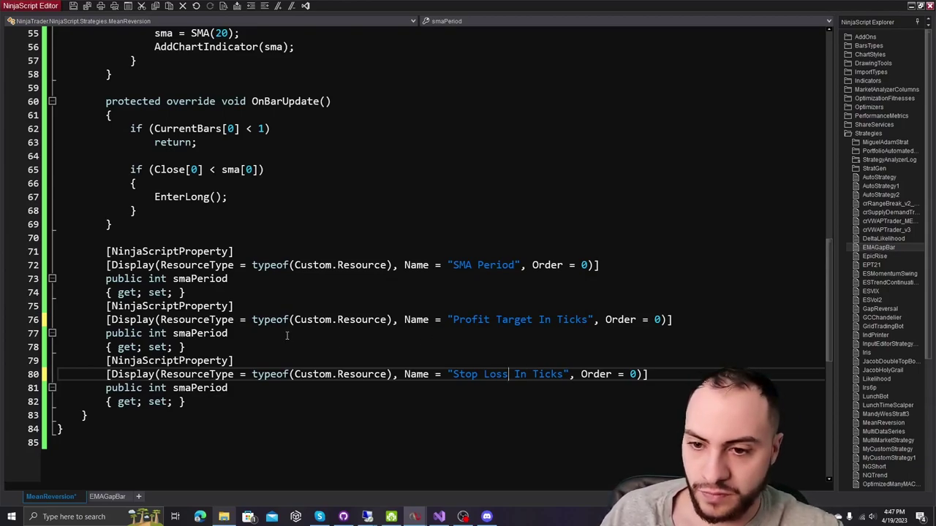
Change the second copied property to a double named profitTarget.
{"action": "scroll", "coordinate": [234, 331], "scroll_direction": "up", "scroll_amount": 7}
{"action": "scroll", "coordinate": [307, 211], "scroll_direction": "up", "scroll_amount": 7}
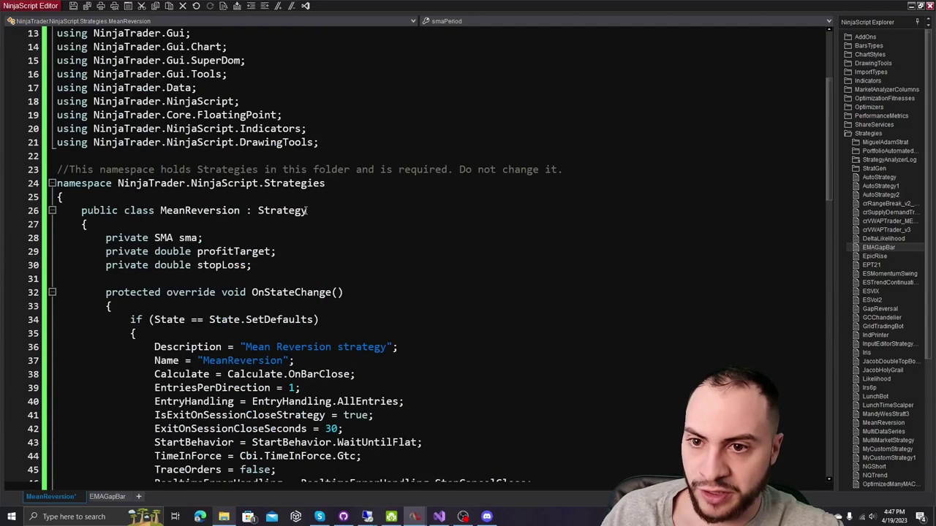
{"action": "scroll", "coordinate": [193, 251], "scroll_direction": "down", "scroll_amount": 9}
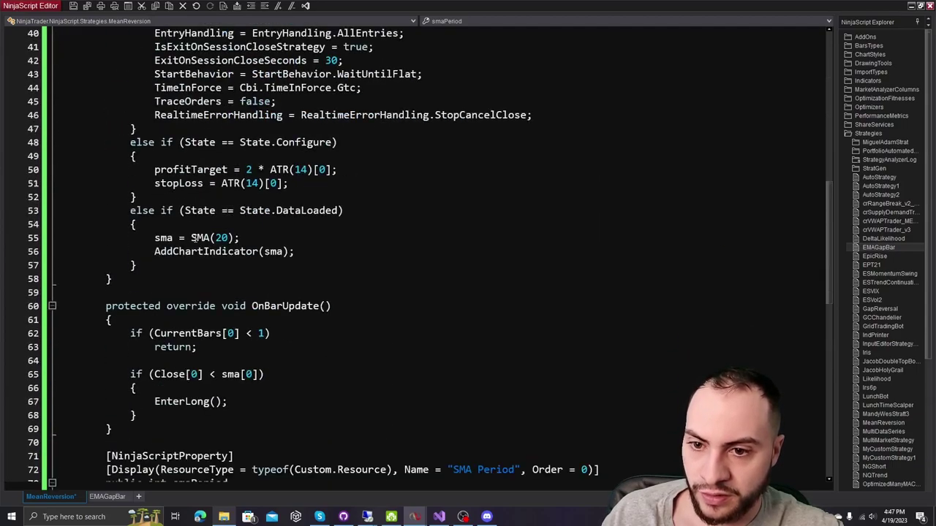
{"action": "scroll", "coordinate": [205, 282], "scroll_direction": "down", "scroll_amount": 5}
{"action": "left_click", "coordinate": [231, 334]}
{"action": "left_click", "coordinate": [148, 333], "text": "shift"}
{"action": "type", "text": "double"}
{"action": "scroll", "coordinate": [409, 227], "scroll_direction": "up", "scroll_amount": 8}
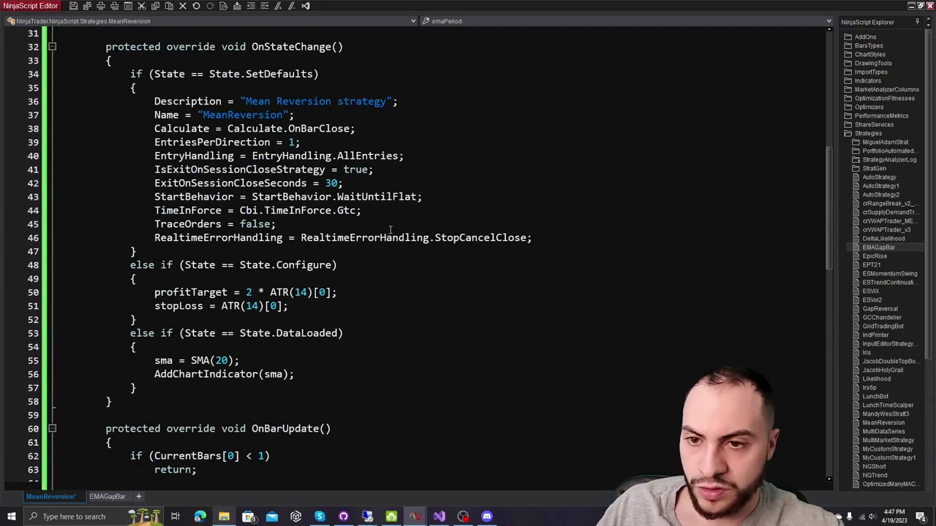
{"action": "scroll", "coordinate": [409, 227], "scroll_direction": "up", "scroll_amount": 6}
{"action": "scroll", "coordinate": [410, 226], "scroll_direction": "down", "scroll_amount": 12}
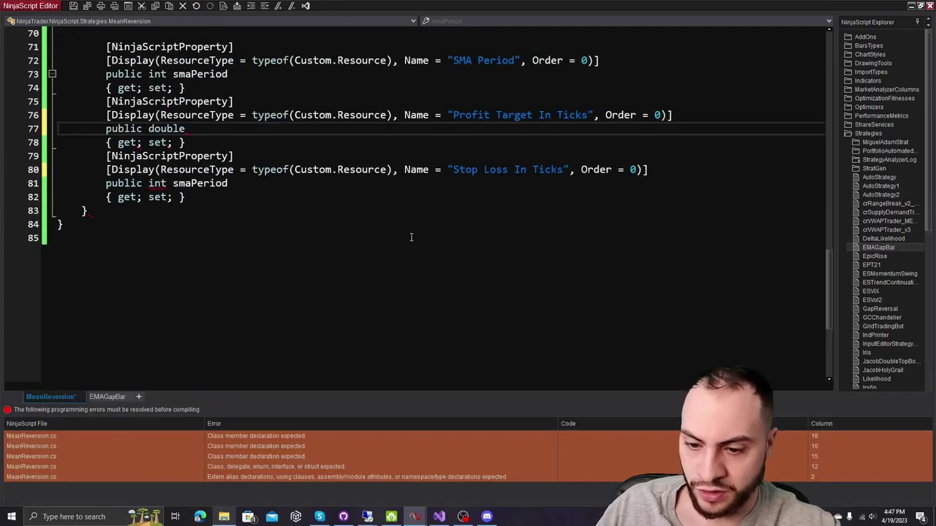
{"action": "type", "text": "profi"}
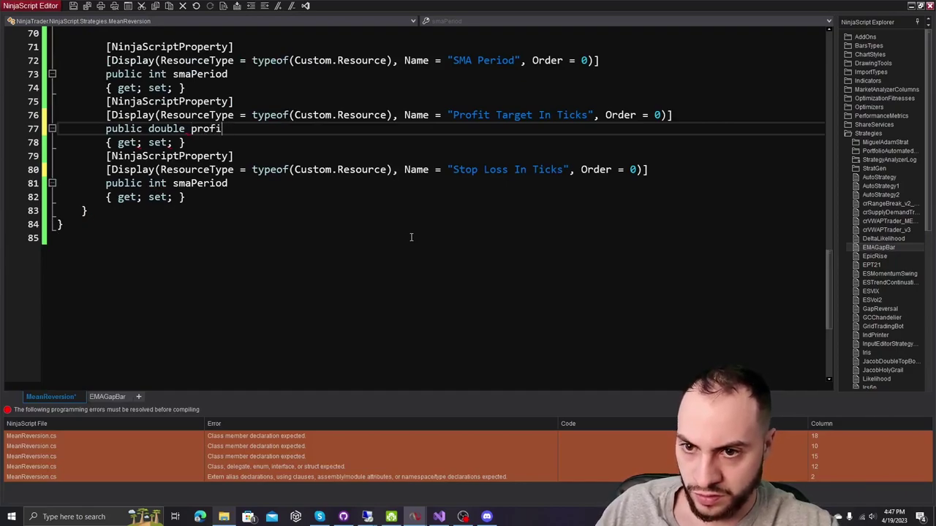
{"action": "type", "text": "tTarge"}
Change the third property to double stopLoss, then save and compile.
{"action": "scroll", "coordinate": [424, 219], "scroll_direction": "up", "scroll_amount": 7}
{"action": "scroll", "coordinate": [438, 198], "scroll_direction": "up", "scroll_amount": 10}
{"action": "scroll", "coordinate": [362, 186], "scroll_direction": "down", "scroll_amount": 2}
{"action": "scroll", "coordinate": [314, 233], "scroll_direction": "down", "scroll_amount": 13}
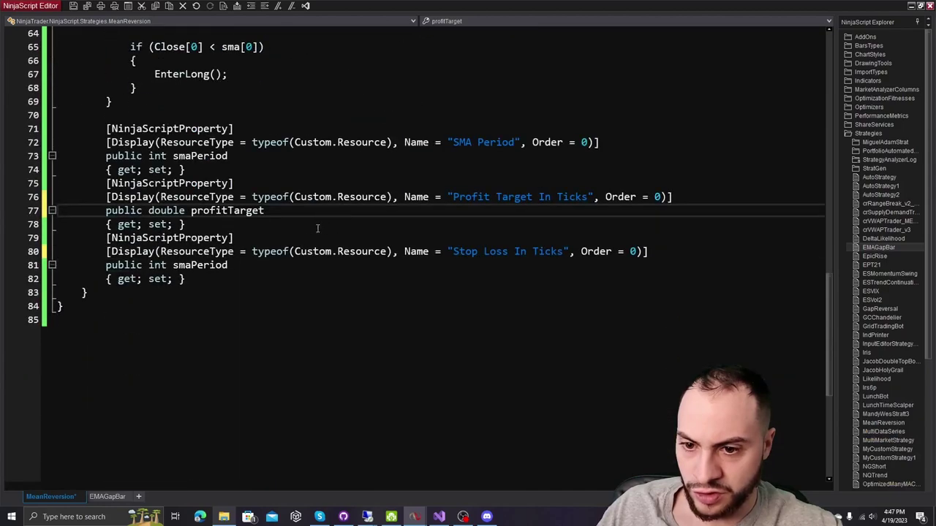
{"action": "left_click_drag", "start_coordinate": [233, 268], "coordinate": [145, 265]}
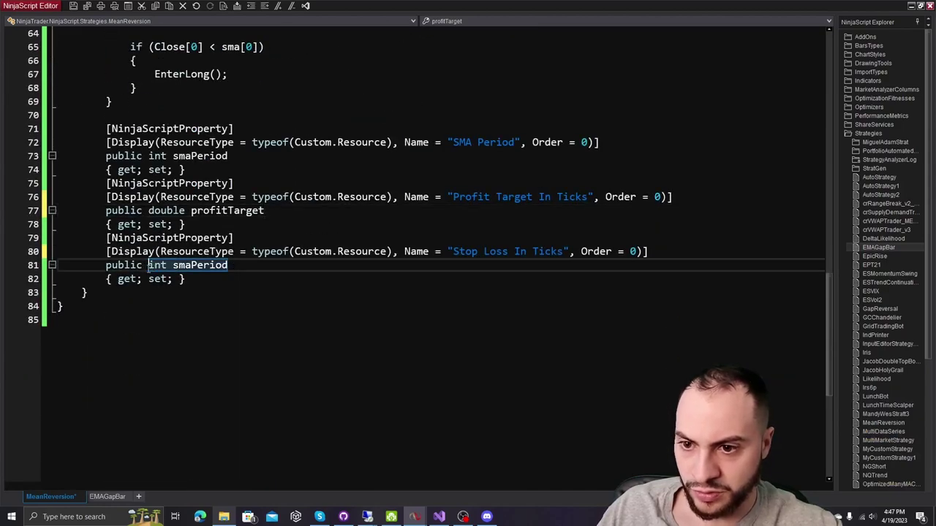
{"action": "type", "text": "double stopLoss"}
{"action": "key", "text": "ctrl+s"}
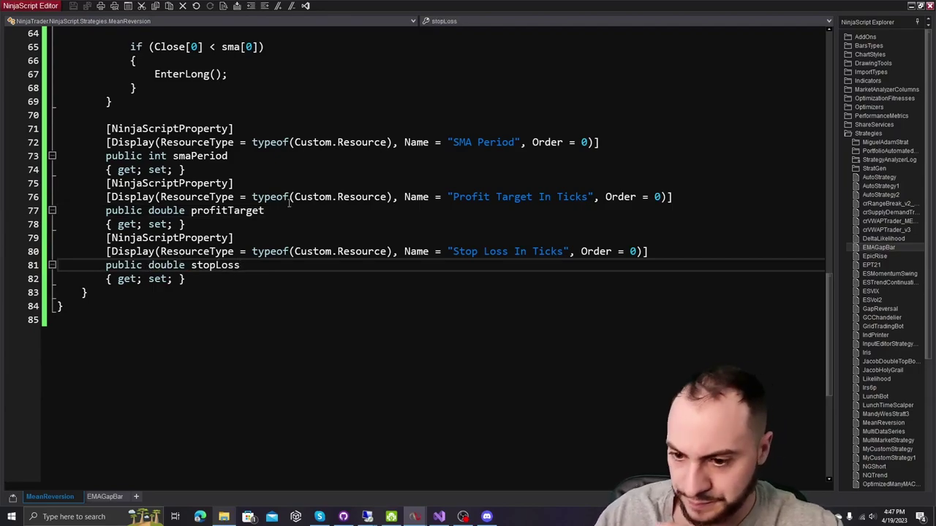
{"action": "scroll", "coordinate": [430, 181], "scroll_direction": "up", "scroll_amount": 1}
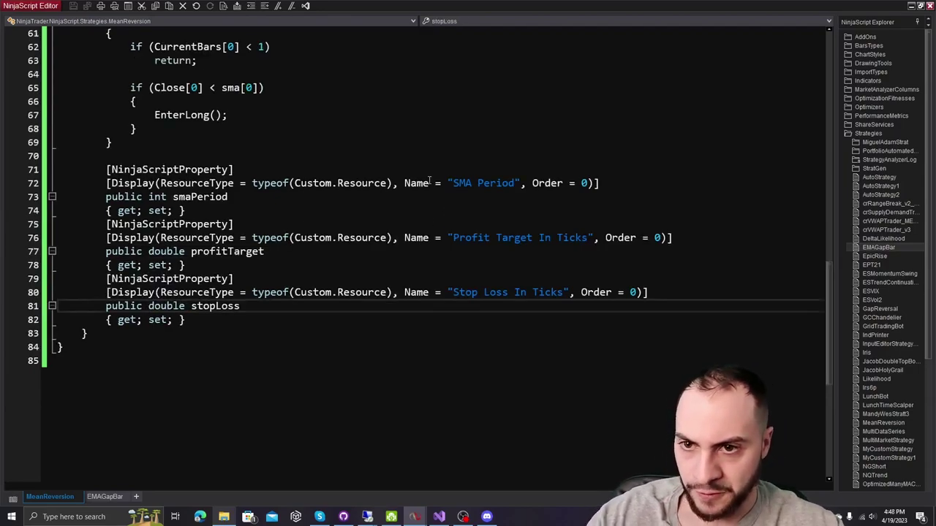
{"action": "scroll", "coordinate": [430, 181], "scroll_direction": "up", "scroll_amount": 5}
{"action": "scroll", "coordinate": [410, 187], "scroll_direction": "up", "scroll_amount": 1}
Delete the duplicate private profitTarget and stopLoss field declarations.
{"action": "scroll", "coordinate": [351, 201], "scroll_direction": "up", "scroll_amount": 5}
{"action": "scroll", "coordinate": [314, 211], "scroll_direction": "down", "scroll_amount": 1}
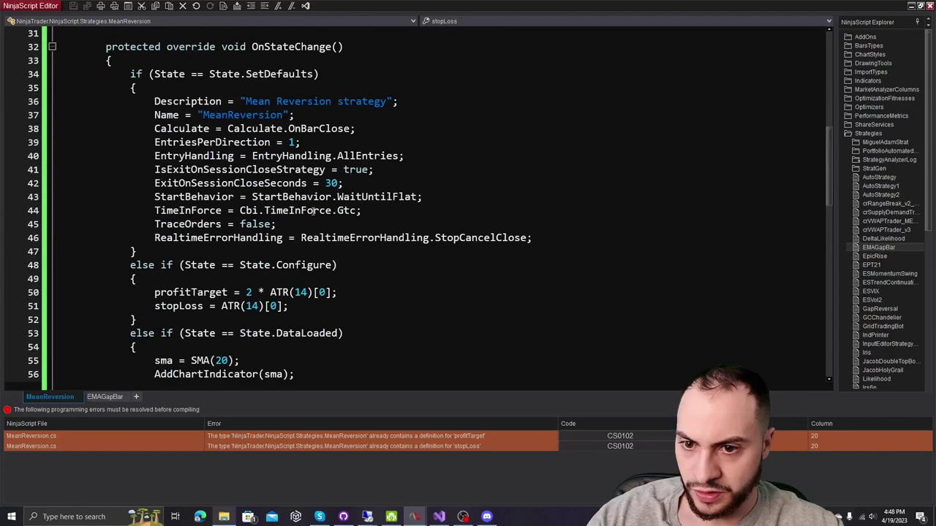
{"action": "left_click", "coordinate": [566, 232]}
{"action": "scroll", "coordinate": [567, 234], "scroll_direction": "down", "scroll_amount": 7}
{"action": "scroll", "coordinate": [392, 267], "scroll_direction": "down", "scroll_amount": 4}
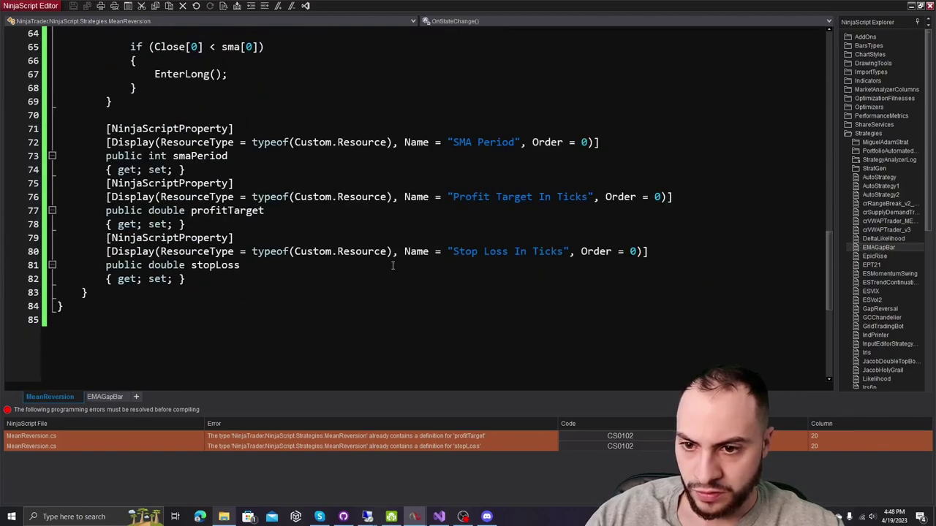
{"action": "scroll", "coordinate": [392, 266], "scroll_direction": "up", "scroll_amount": 8}
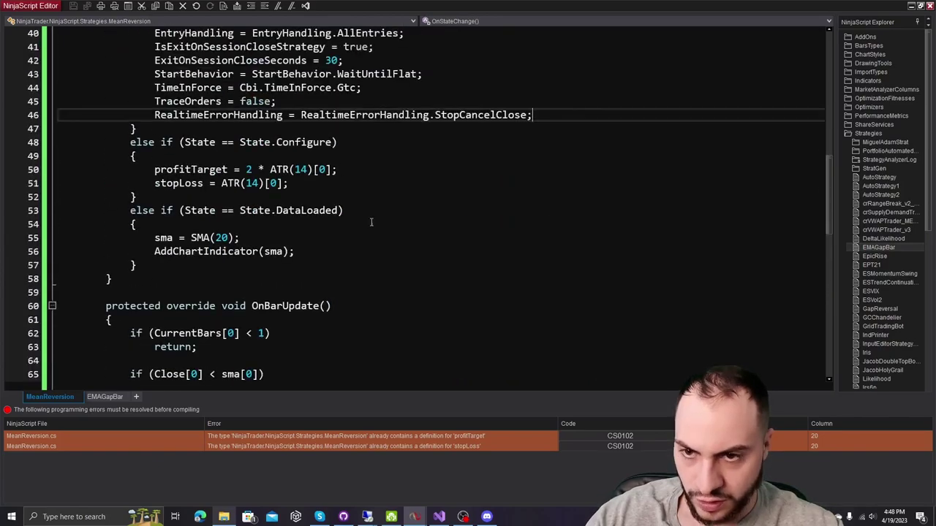
{"action": "scroll", "coordinate": [393, 266], "scroll_direction": "up", "scroll_amount": 5}
{"action": "mouse_move", "coordinate": [253, 101]}
{"action": "left_mouse_down"}
{"action": "mouse_move", "coordinate": [66, 100]}
{"action": "mouse_move", "coordinate": [38, 88]}
{"action": "left_mouse_up"}
{"action": "key", "text": "BackSpace"}
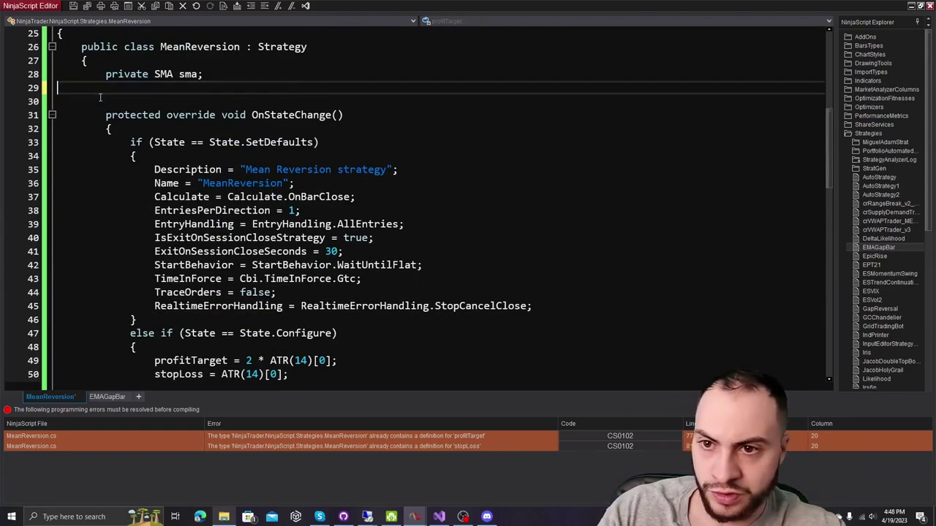
{"action": "key", "text": "BackSpace"}
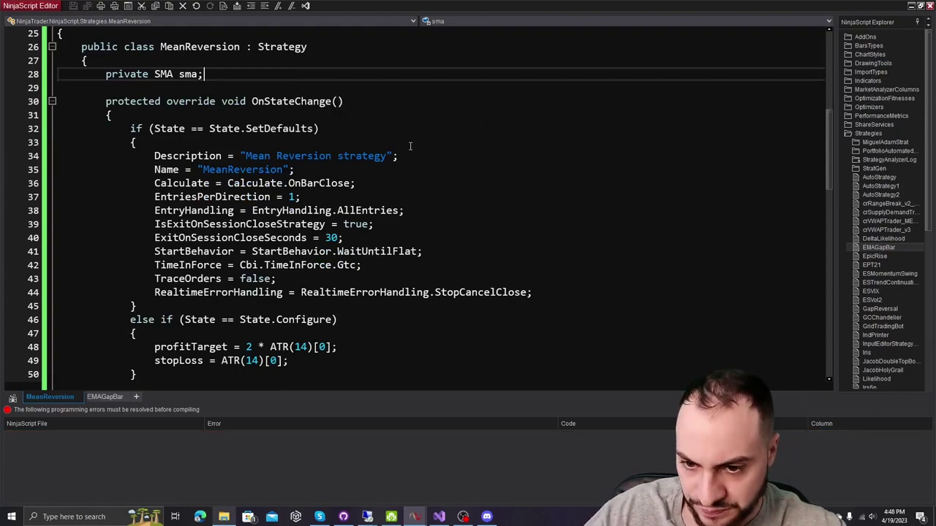
Move the profitTarget and stopLoss ATR assignments from Configure into SetDefaults after RealtimeErrorHandling.
{"action": "scroll", "coordinate": [349, 191], "scroll_direction": "down", "scroll_amount": 2}
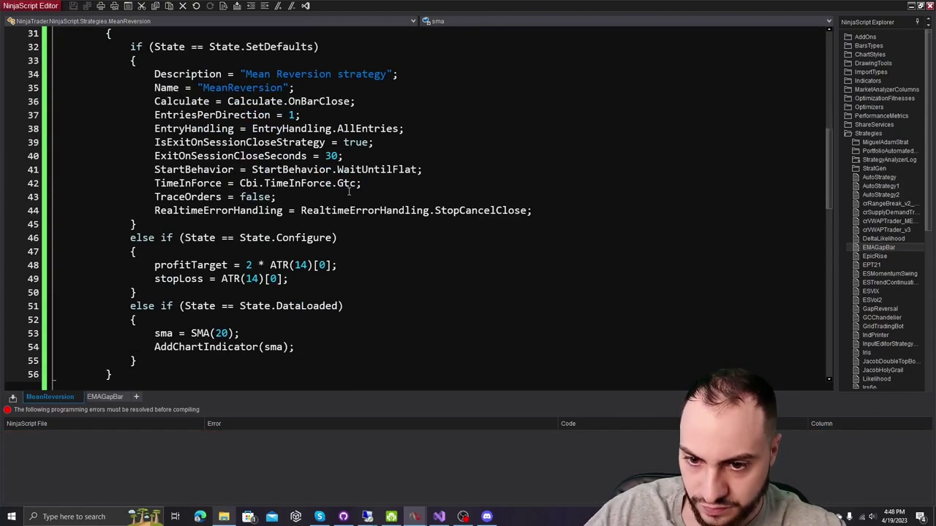
{"action": "scroll", "coordinate": [310, 206], "scroll_direction": "down", "scroll_amount": 1}
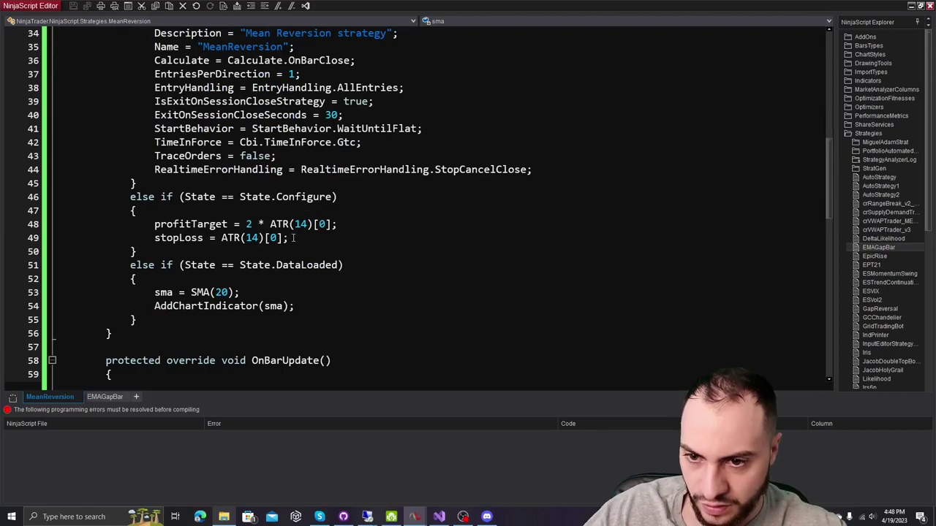
{"action": "left_click_drag", "start_coordinate": [293, 238], "coordinate": [59, 225]}
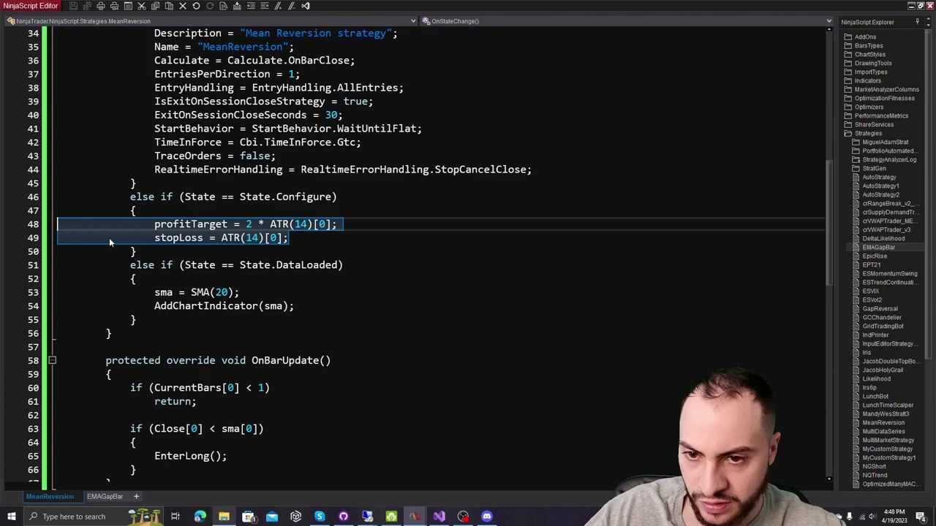
{"action": "left_click", "coordinate": [295, 238]}
{"action": "left_click_drag", "start_coordinate": [296, 238], "coordinate": [59, 224]}
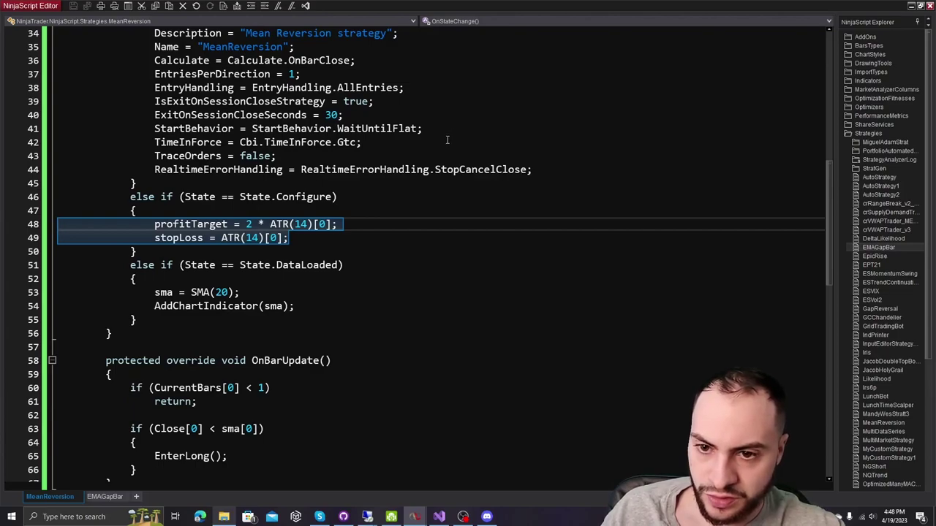
{"action": "key", "text": "ctrl+x"}
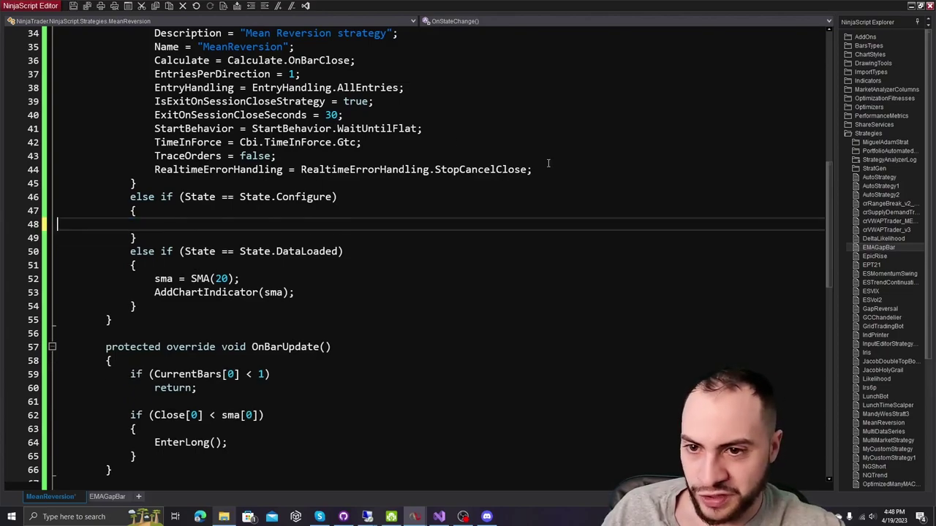
{"action": "left_click", "coordinate": [554, 169]}
{"action": "key", "text": "Return"}
{"action": "key", "text": "ctrl+v"}
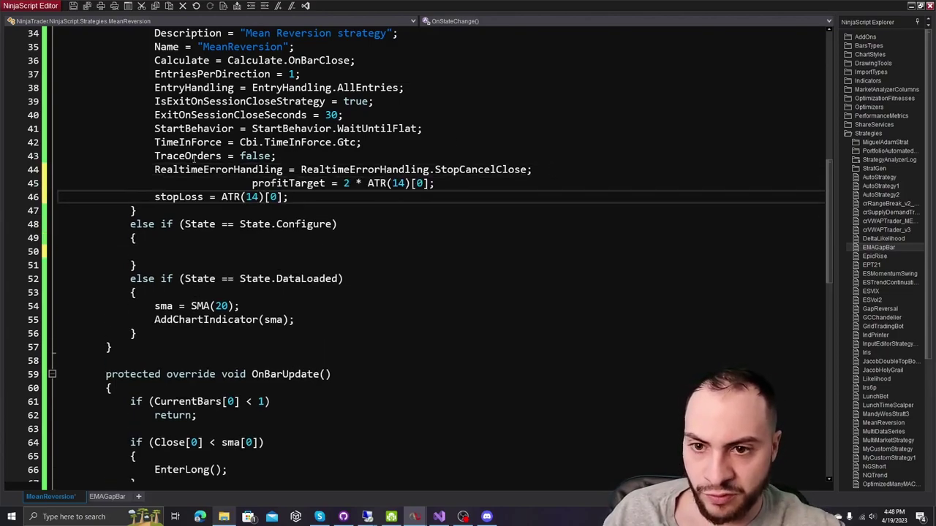
{"action": "left_click", "coordinate": [249, 184]}
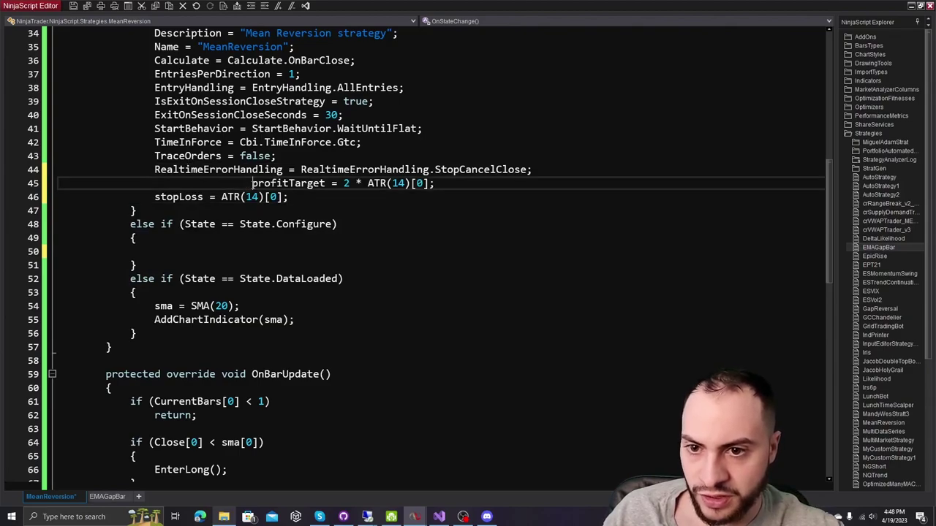
{"action": "scroll", "coordinate": [252, 183], "scroll_direction": "up", "scroll_amount": 2}
{"action": "key", "text": "BackSpace"}
{"action": "key", "text": "BackSpace"}
{"action": "key", "text": "BackSpace"}
{"action": "key", "text": "BackSpace"}
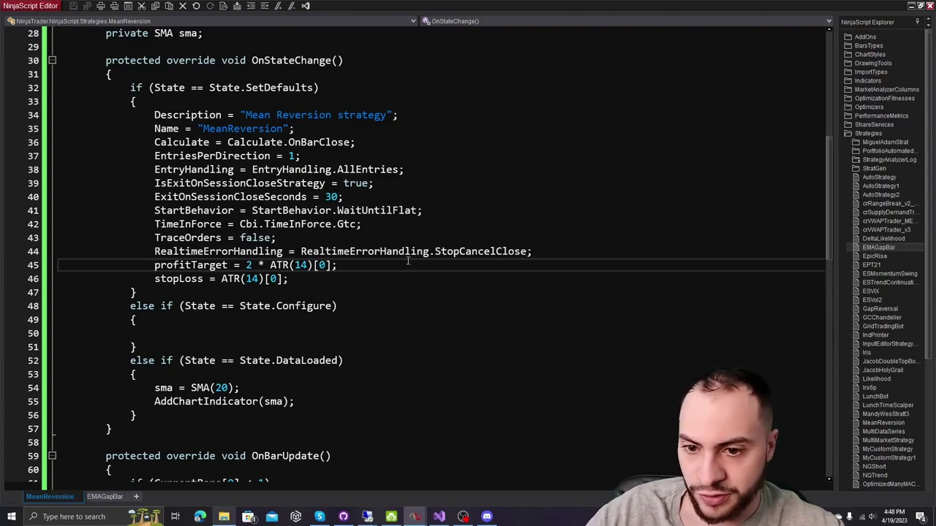
Review the close-below-SMA entry condition and place the caret on the blank line above it.
{"action": "scroll", "coordinate": [408, 260], "scroll_direction": "down", "scroll_amount": 4}
{"action": "scroll", "coordinate": [408, 260], "scroll_direction": "down", "scroll_amount": 3}
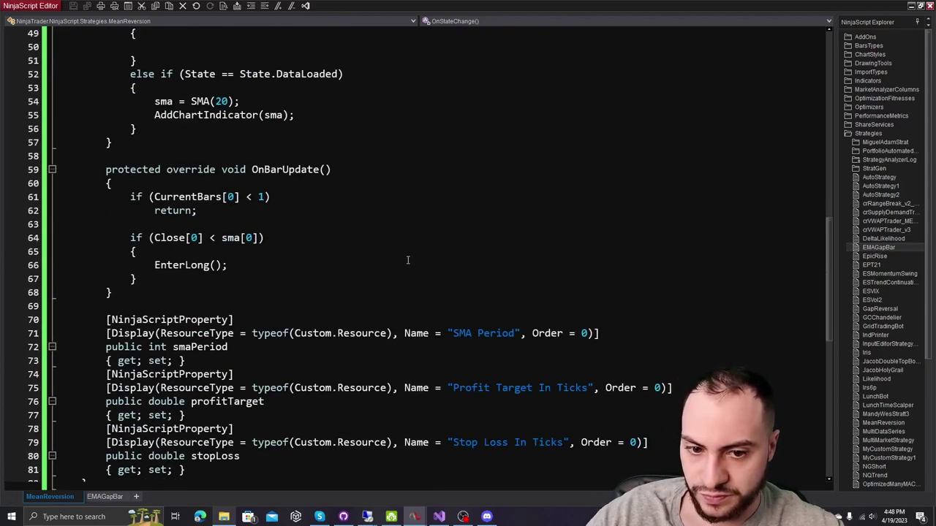
{"action": "scroll", "coordinate": [408, 260], "scroll_direction": "down", "scroll_amount": 2}
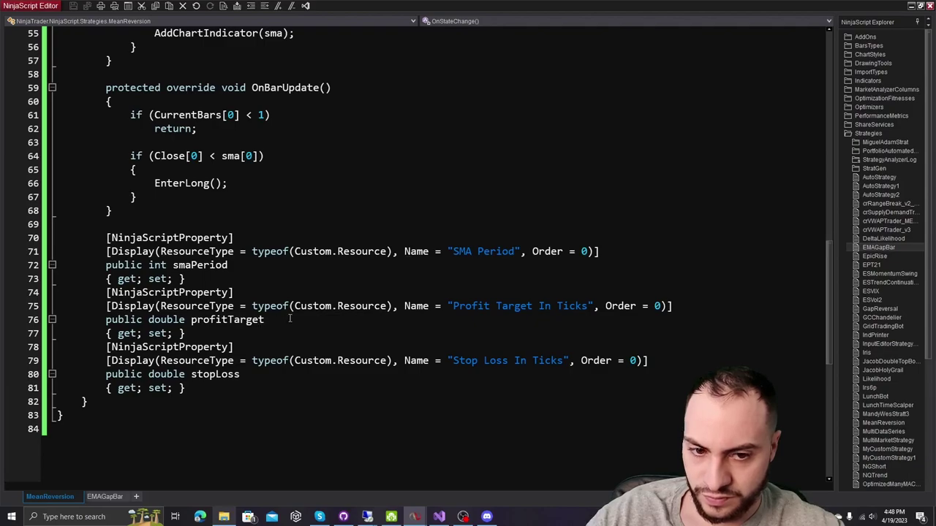
{"action": "scroll", "coordinate": [296, 325], "scroll_direction": "up", "scroll_amount": 2}
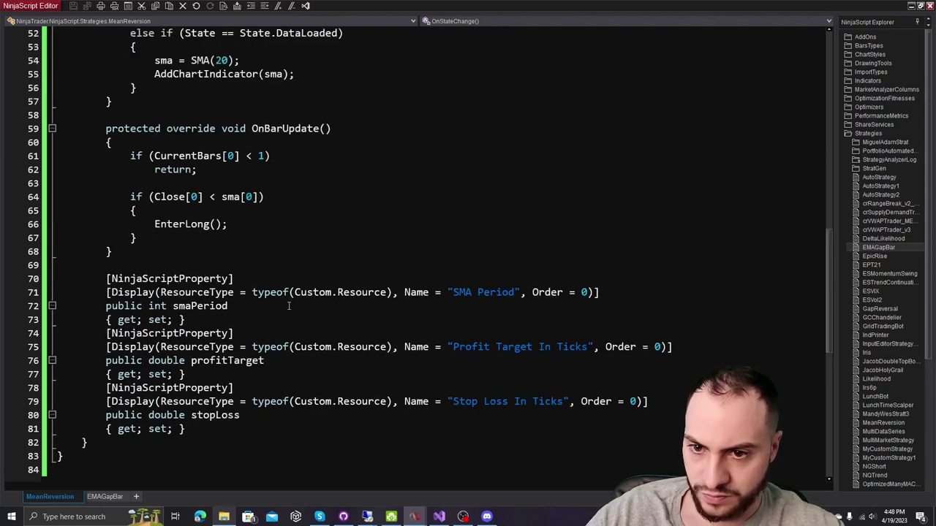
{"action": "scroll", "coordinate": [293, 314], "scroll_direction": "up", "scroll_amount": 3}
{"action": "scroll", "coordinate": [289, 304], "scroll_direction": "up", "scroll_amount": 2}
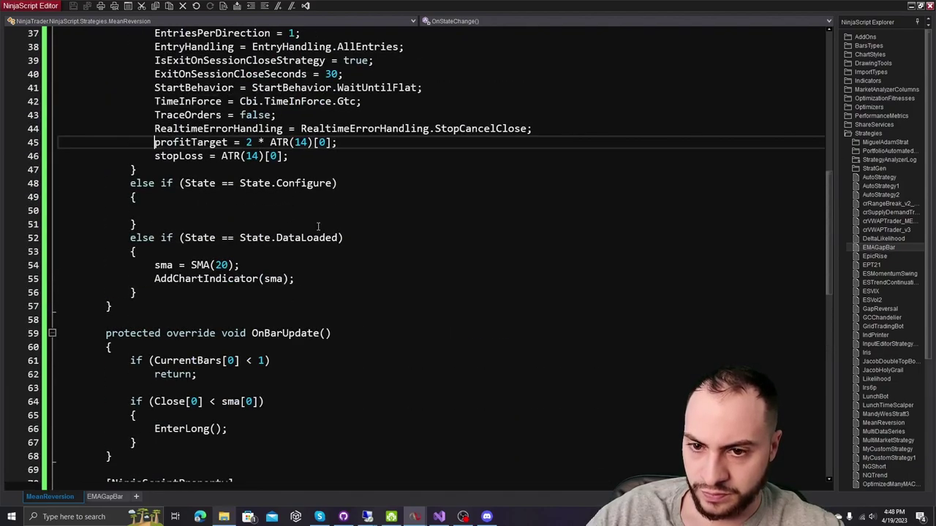
{"action": "scroll", "coordinate": [304, 275], "scroll_direction": "down", "scroll_amount": 2}
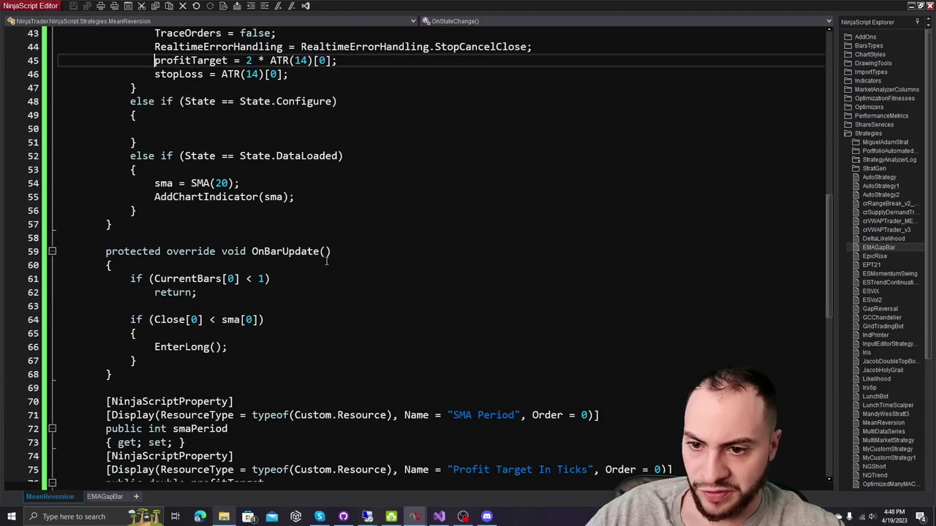
{"action": "scroll", "coordinate": [158, 295], "scroll_direction": "down", "scroll_amount": 2}
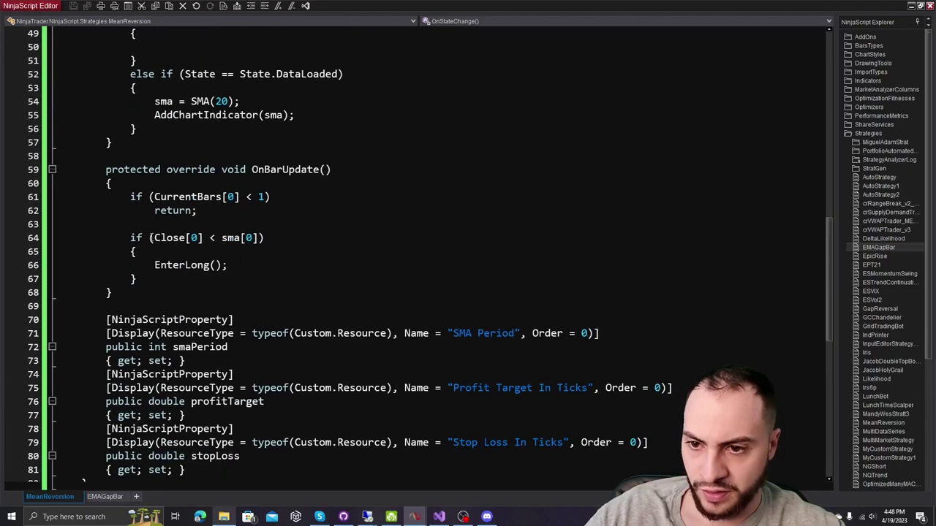
{"action": "left_click_drag", "start_coordinate": [150, 237], "coordinate": [266, 238]}
{"action": "left_click", "coordinate": [266, 238]}
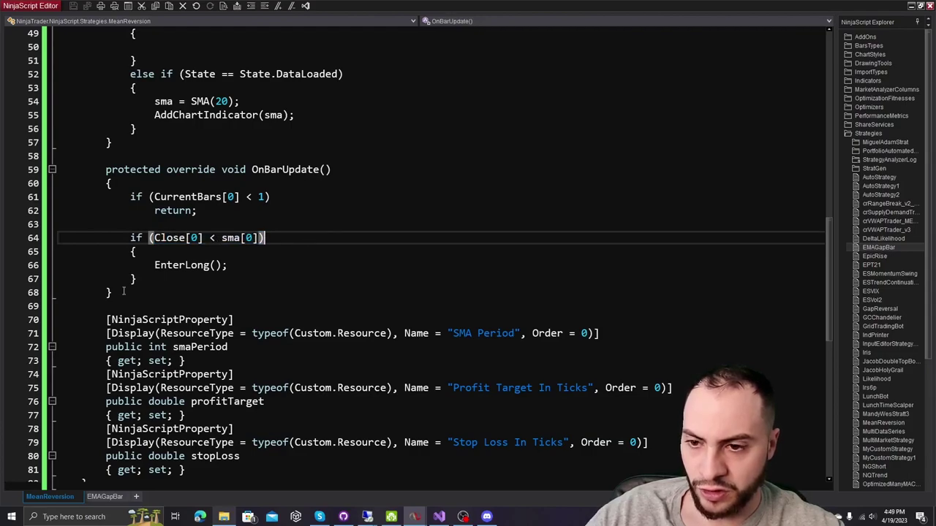
{"action": "left_click", "coordinate": [164, 225]}
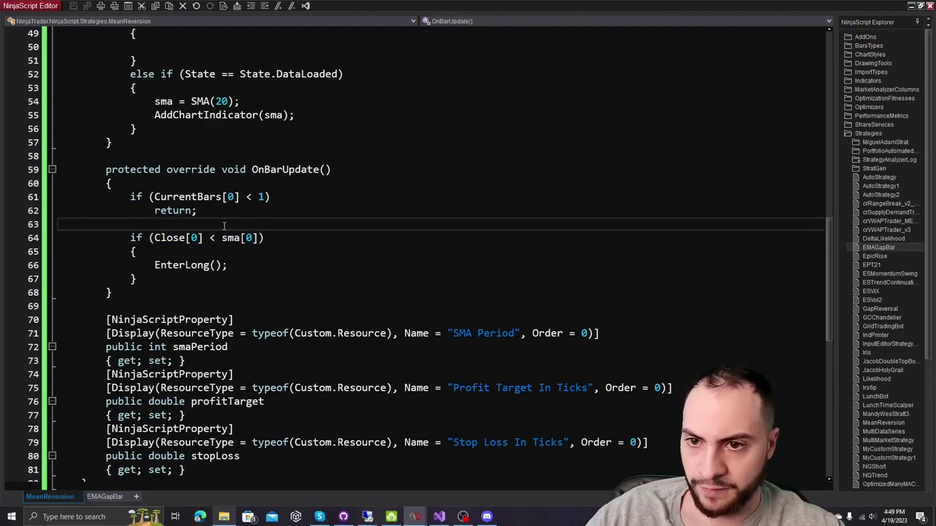
{"action": "scroll", "coordinate": [225, 226], "scroll_direction": "up", "scroll_amount": 3}
{"action": "scroll", "coordinate": [224, 226], "scroll_direction": "up", "scroll_amount": 2}
{"action": "scroll", "coordinate": [224, 226], "scroll_direction": "down", "scroll_amount": 4}
{"action": "scroll", "coordinate": [225, 226], "scroll_direction": "up", "scroll_amount": 2}
Add the comment '//Add our Simple Moving Average' above the SMA setup line.
{"action": "left_click", "coordinate": [160, 219]}
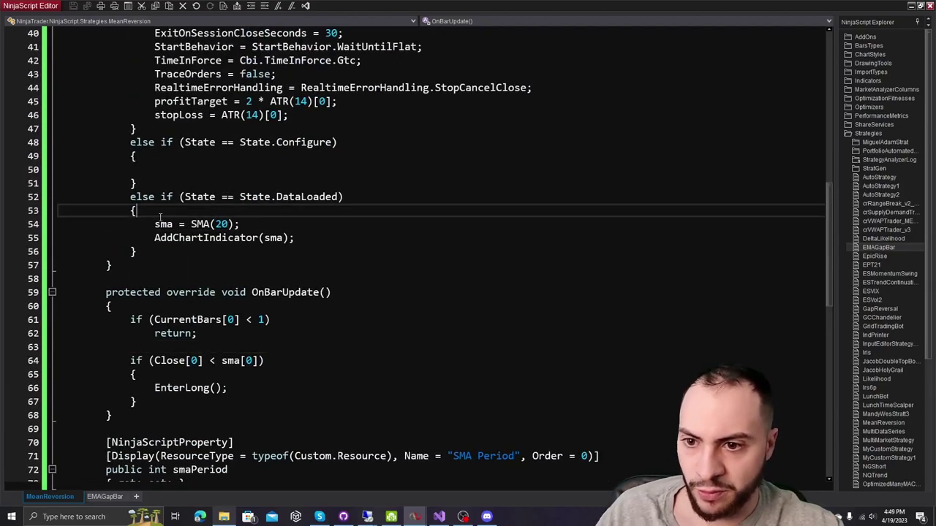
{"action": "key", "text": "Up"}
{"action": "key", "text": "Return"}
{"action": "type", "text": "//Add our Sim"}
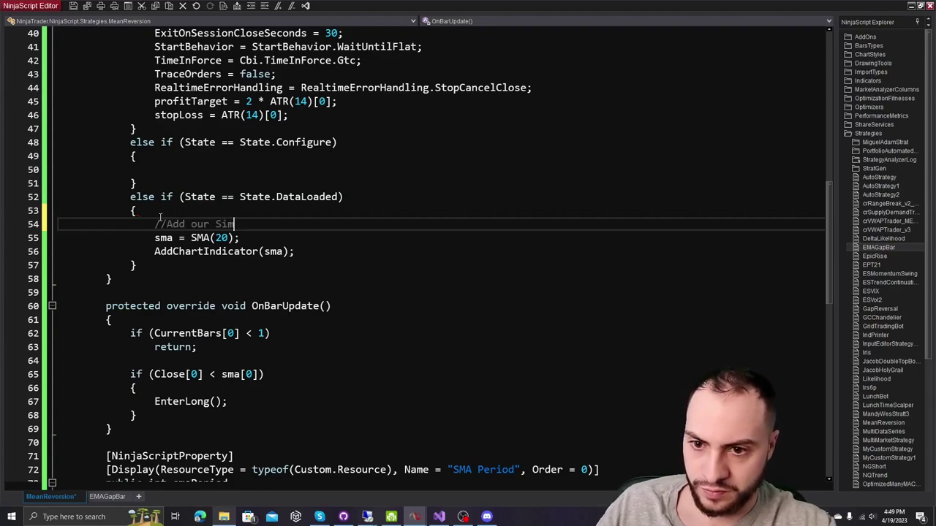
{"action": "type", "text": "ple Moving Average Indicator to the chart and initialize the indicator varia"}
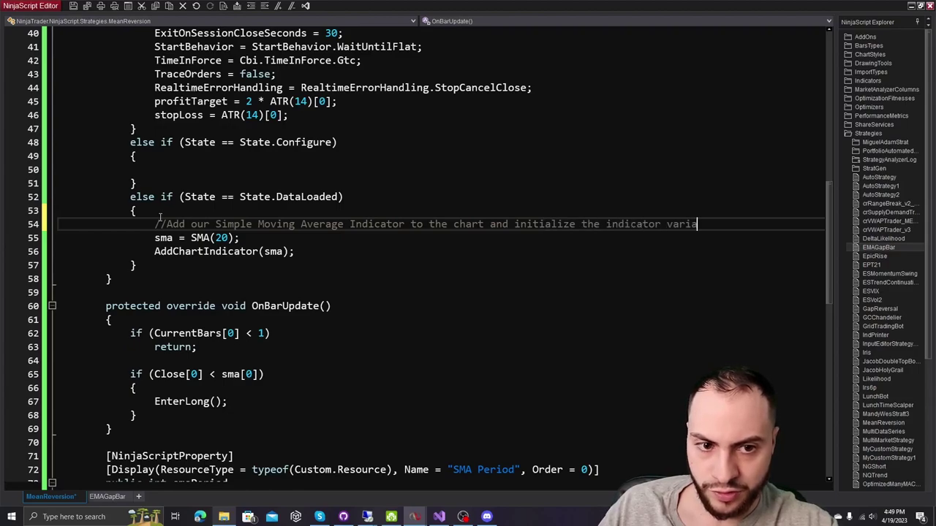
{"action": "type", "text": "ble"}
{"action": "scroll", "coordinate": [362, 308], "scroll_direction": "down", "scroll_amount": 2}
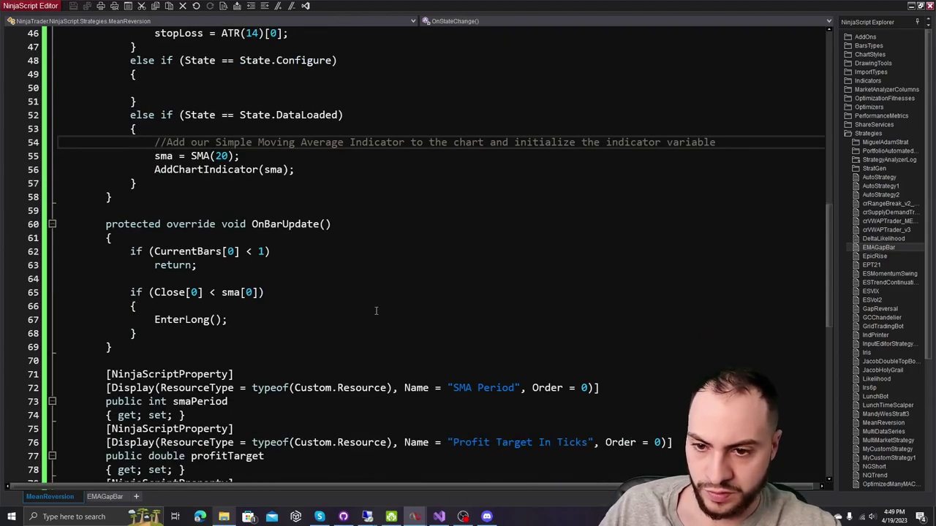
{"action": "scroll", "coordinate": [362, 308], "scroll_direction": "down", "scroll_amount": 1}
Add a 'Don't trade' comment at the start of OnBarUpdate and save the strategy.
{"action": "left_click", "coordinate": [143, 197]}
{"action": "key", "text": "Return"}
{"action": "type", "text": "//Don"}
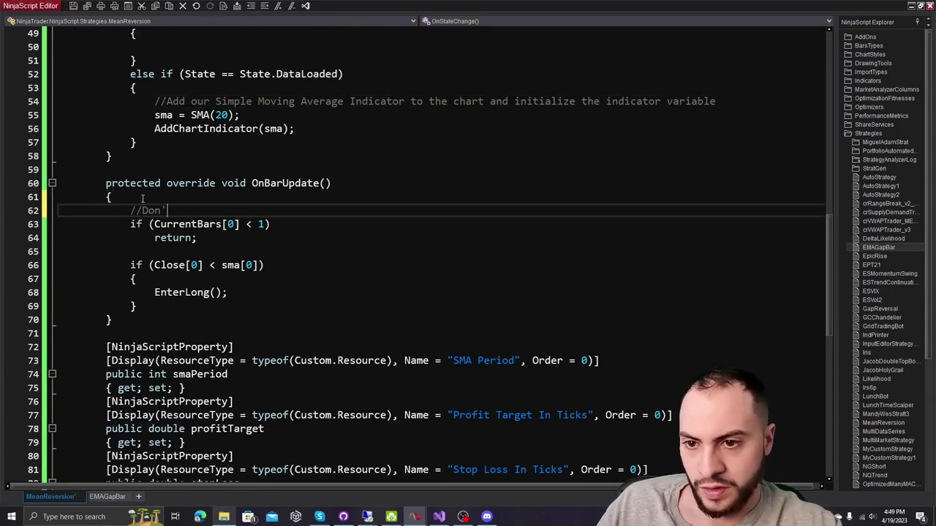
{"action": "type", "text": "'t "}
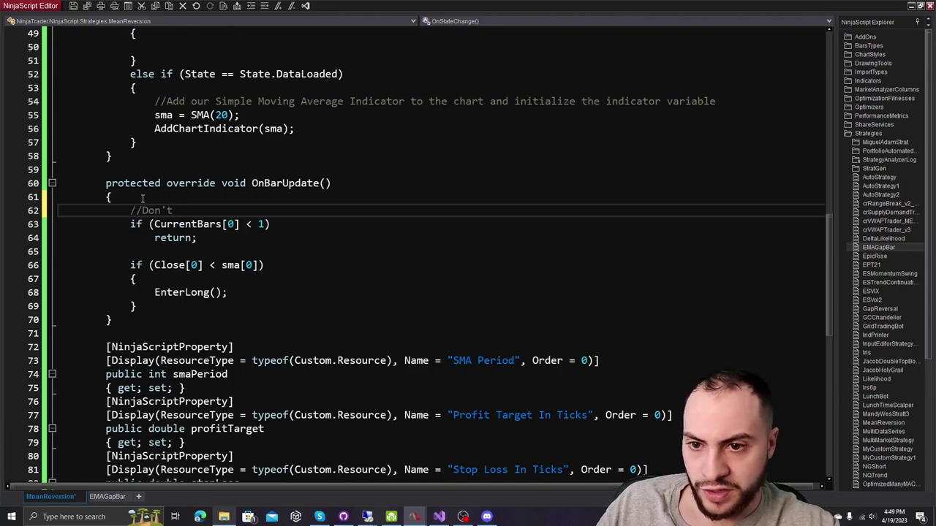
{"action": "type", "text": "trade until the first bar has completed loading"}
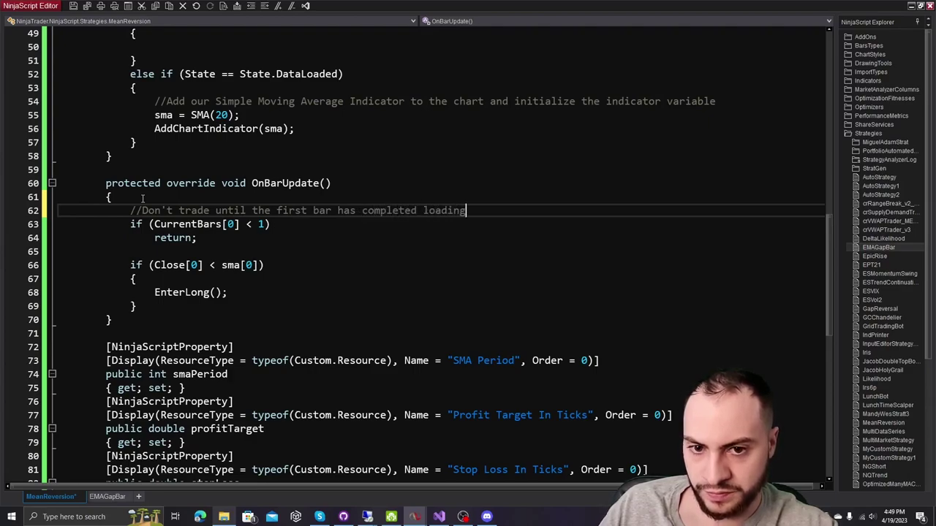
{"action": "key", "text": "ctrl+s"}
Add an '//If the close' comment above the long-entry condition.
{"action": "left_click", "coordinate": [173, 256]}
{"action": "key", "text": "BackSpace"}
{"action": "key", "text": "Return"}
{"action": "type", "text": "//"}
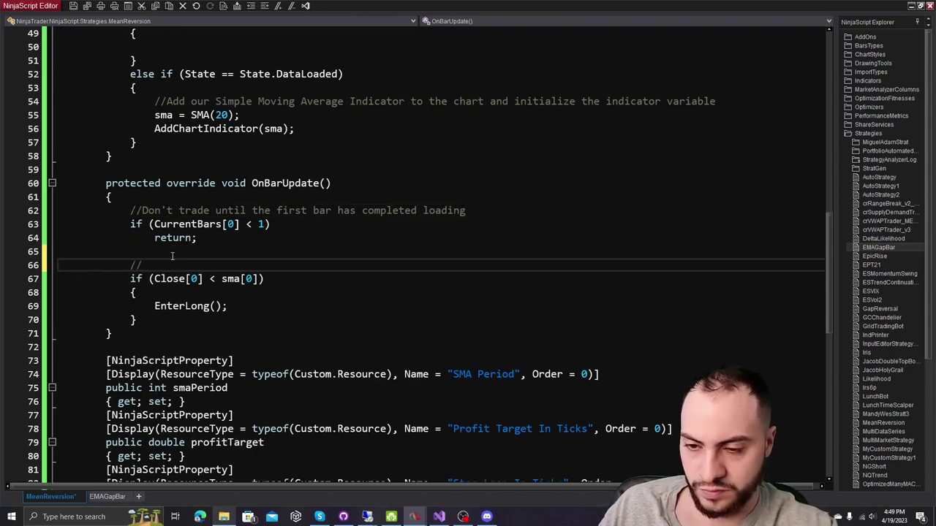
{"action": "type", "text": "If the close"}
{"action": "key", "text": "BackSpace"}
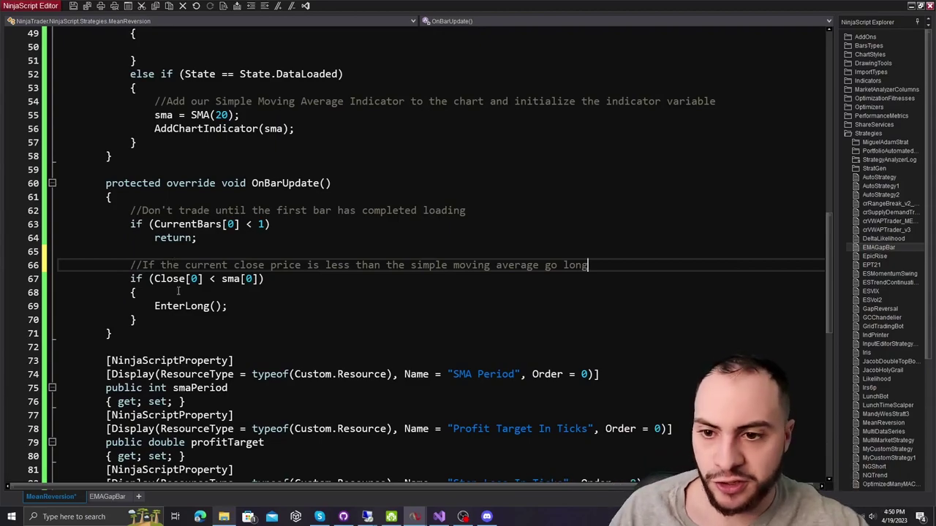
{"action": "mouse_move", "coordinate": [227, 305]}
{"action": "left_mouse_down"}
{"action": "mouse_move", "coordinate": [144, 305]}
{"action": "mouse_move", "coordinate": [131, 265]}
{"action": "left_mouse_up"}
{"action": "scroll", "coordinate": [138, 280], "scroll_direction": "up", "scroll_amount": 2}
{"action": "scroll", "coordinate": [137, 280], "scroll_direction": "down", "scroll_amount": 2}
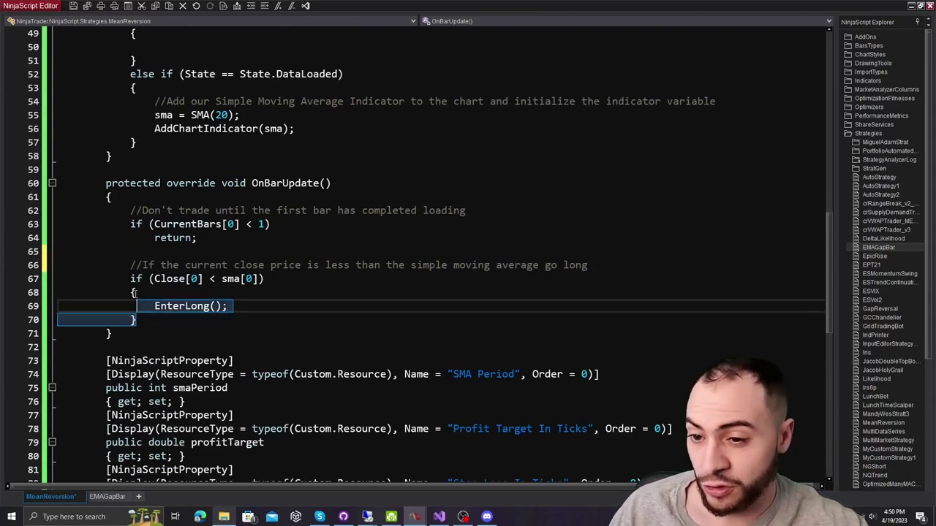
Paste a copy of the long-entry if-block below the original.
{"action": "key", "text": "ctrl+c"}
{"action": "left_click", "coordinate": [152, 318]}
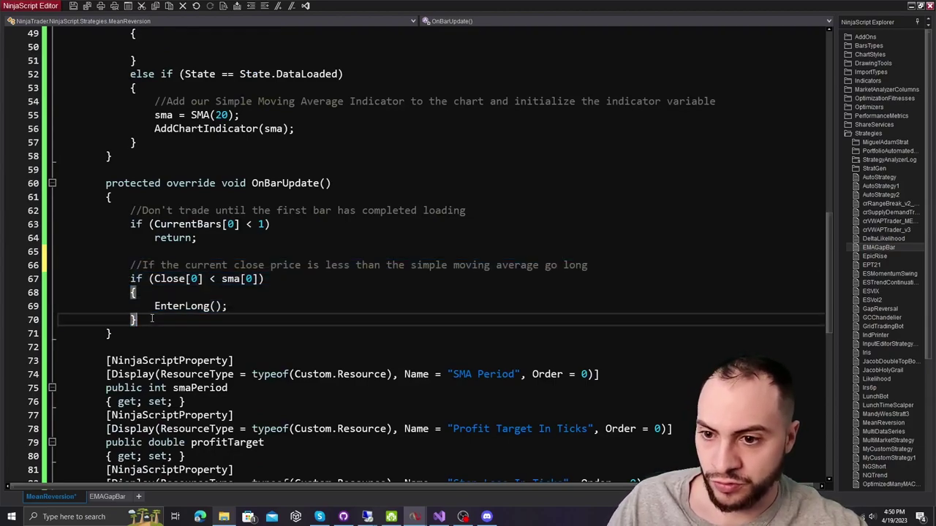
{"action": "key", "text": "Return"}
{"action": "key", "text": "Return"}
{"action": "key", "text": "ctrl+v"}
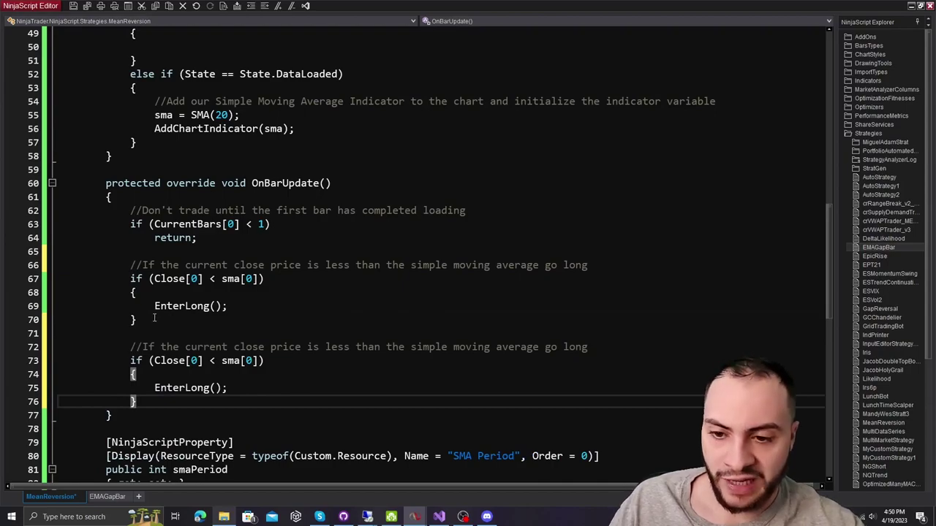
{"action": "scroll", "coordinate": [262, 290], "scroll_direction": "down", "scroll_amount": 1}
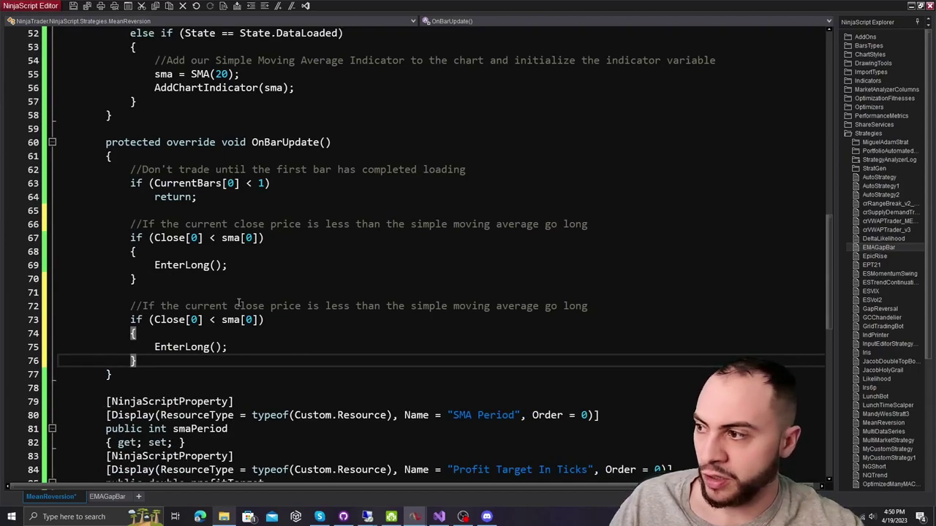
Change the copied condition to Close[0] > sma[0] and its call to EnterShort().
{"action": "left_click", "coordinate": [216, 320]}
{"action": "key", "text": "BackSpace"}
{"action": "type", "text": ">"}
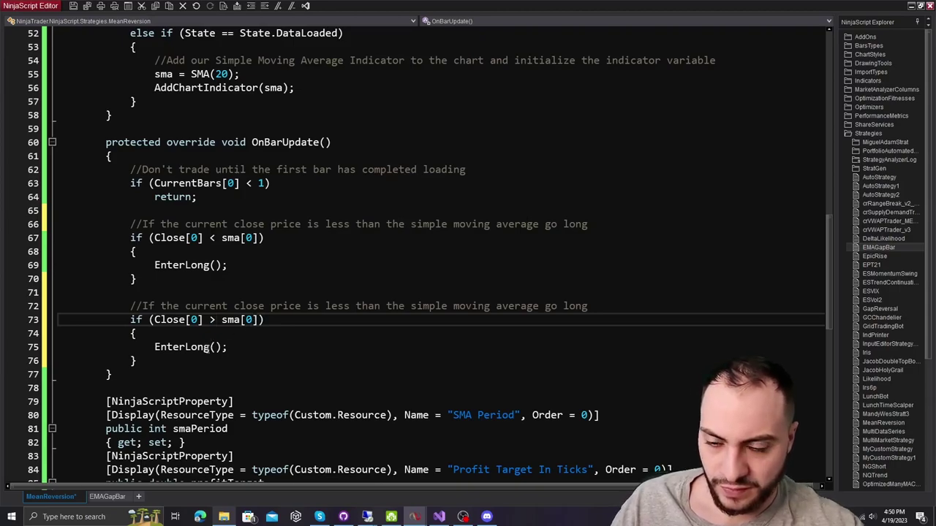
{"action": "left_click_drag", "start_coordinate": [211, 348], "coordinate": [185, 348]}
{"action": "type", "text": "Short"}
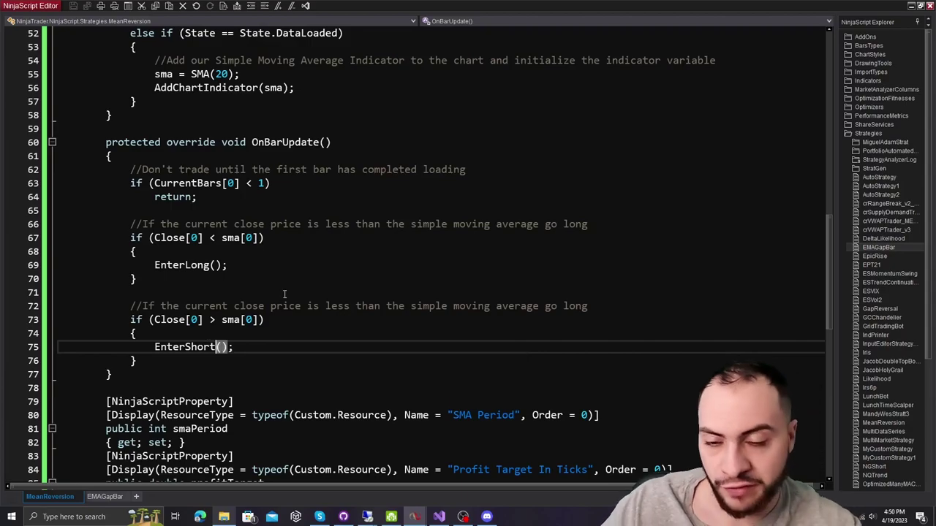
{"action": "scroll", "coordinate": [296, 241], "scroll_direction": "down", "scroll_amount": 2}
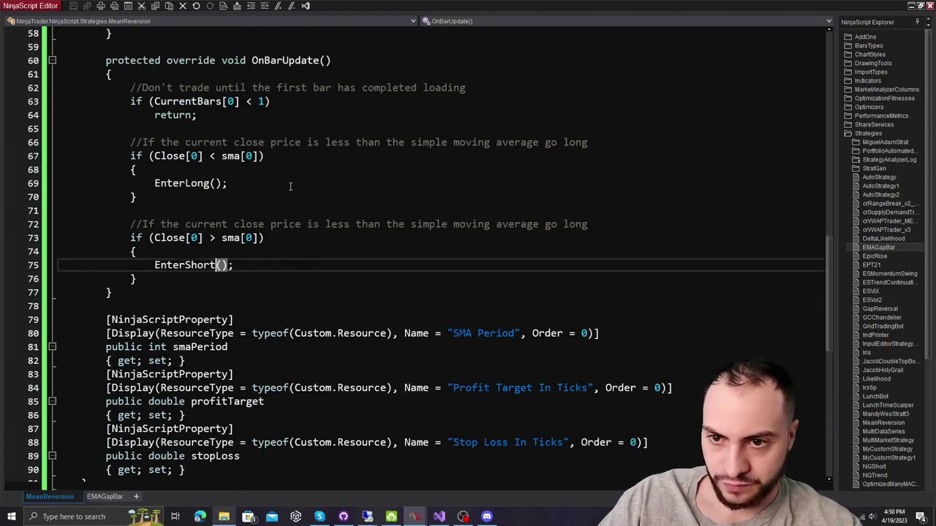
{"action": "scroll", "coordinate": [283, 196], "scroll_direction": "down", "scroll_amount": 1}
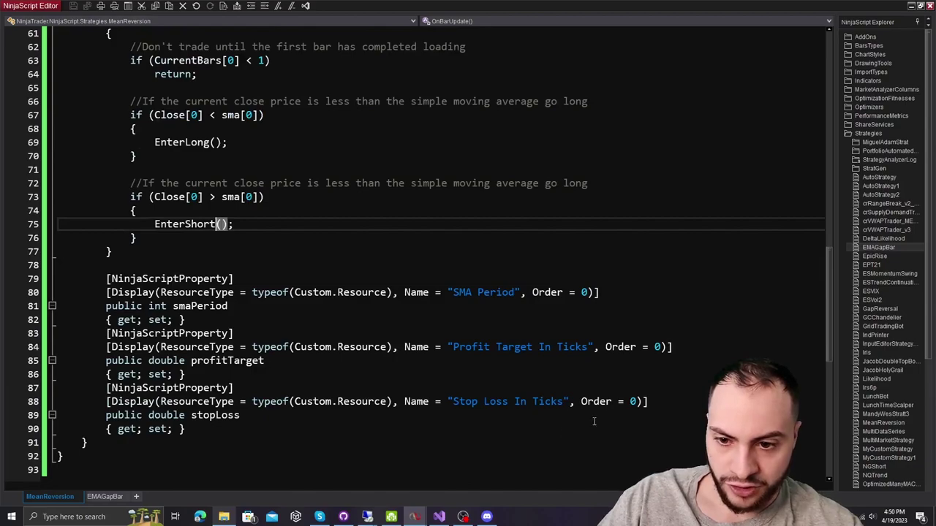
{"action": "scroll", "coordinate": [313, 362], "scroll_direction": "up", "scroll_amount": 3}
{"action": "scroll", "coordinate": [302, 340], "scroll_direction": "up", "scroll_amount": 2}
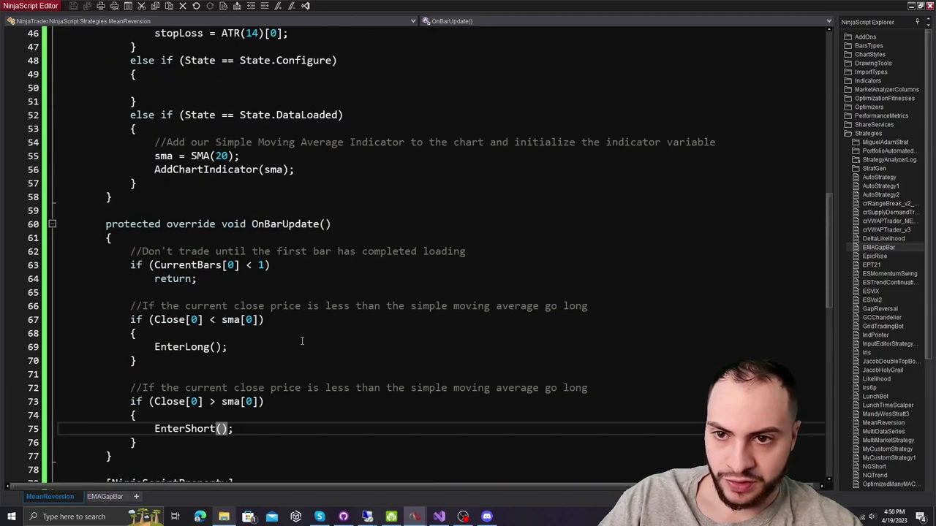
{"action": "scroll", "coordinate": [285, 300], "scroll_direction": "up", "scroll_amount": 1}
{"action": "scroll", "coordinate": [263, 241], "scroll_direction": "up", "scroll_amount": 1}
Add SetStopLoss(CalculationMode.Ticks, stopLoss); inside the State.Configure block.
{"action": "scroll", "coordinate": [237, 181], "scroll_direction": "up", "scroll_amount": 1}
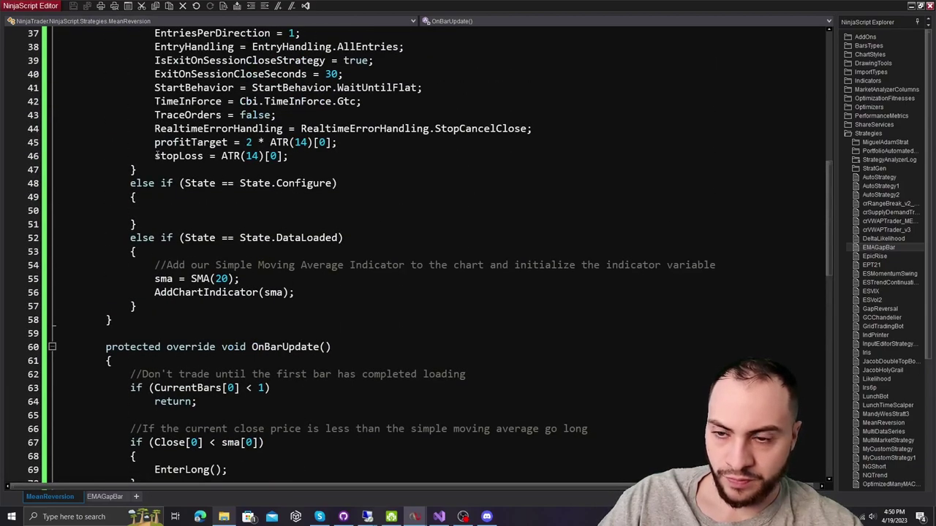
{"action": "left_click_drag", "start_coordinate": [155, 141], "coordinate": [209, 156]}
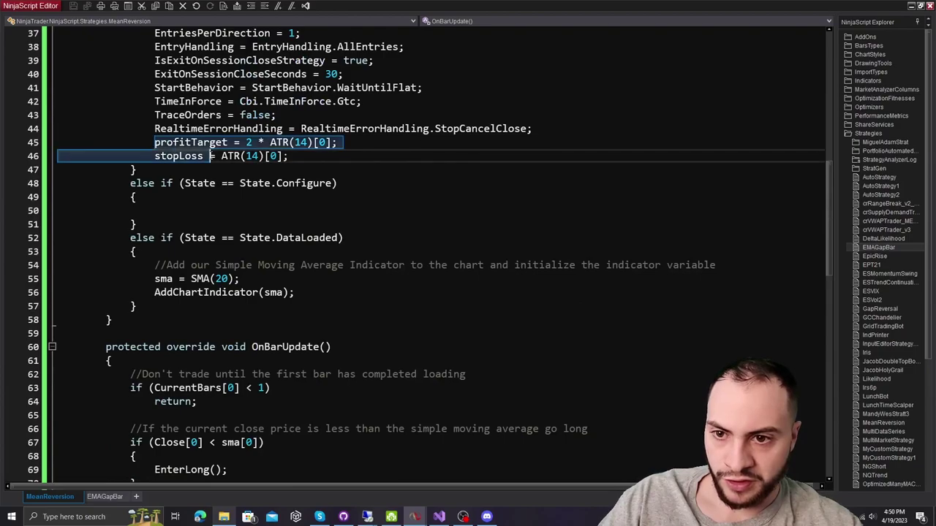
{"action": "left_click", "coordinate": [149, 207]}
{"action": "key", "text": "Tab"}
{"action": "key", "text": "Tab"}
{"action": "key", "text": "Tab"}
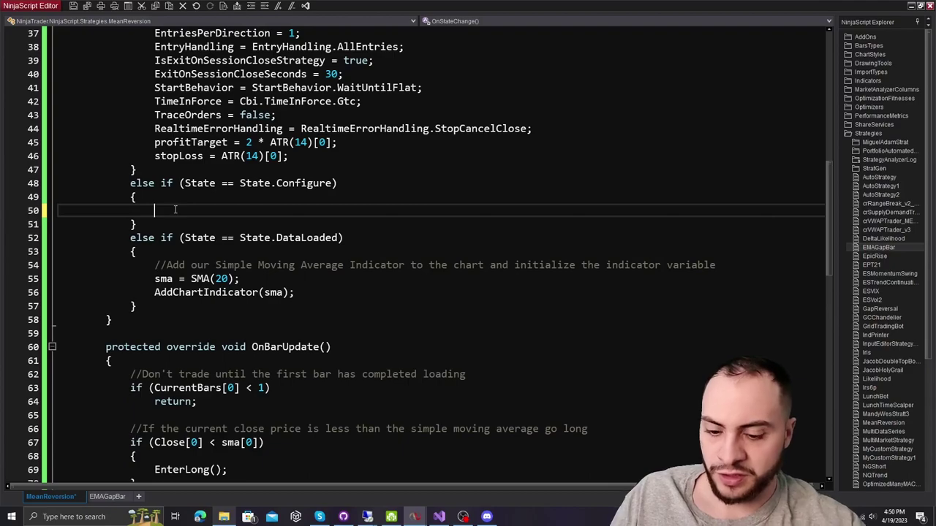
{"action": "type", "text": "DS"}
{"action": "key", "text": "BackSpace"}
{"action": "key", "text": "BackSpace"}
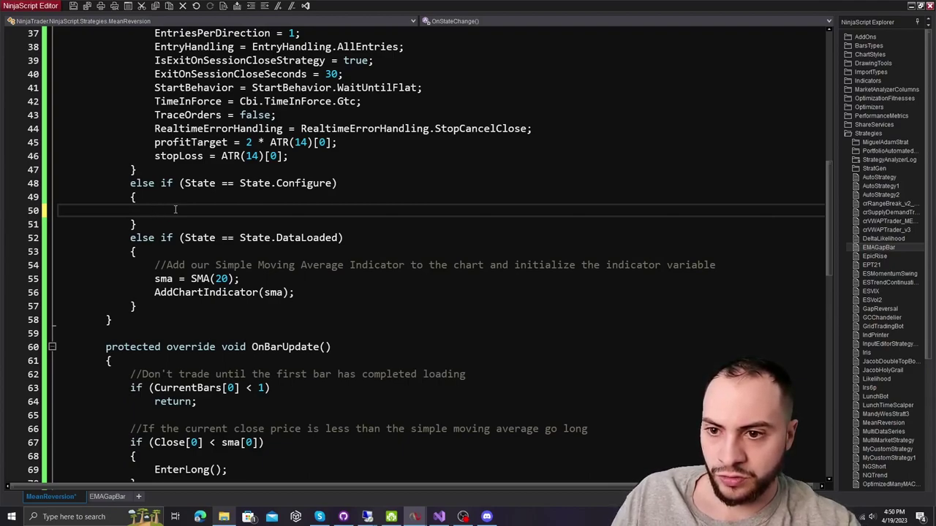
{"action": "type", "text": "SetStopLoss(CalculationMode."}
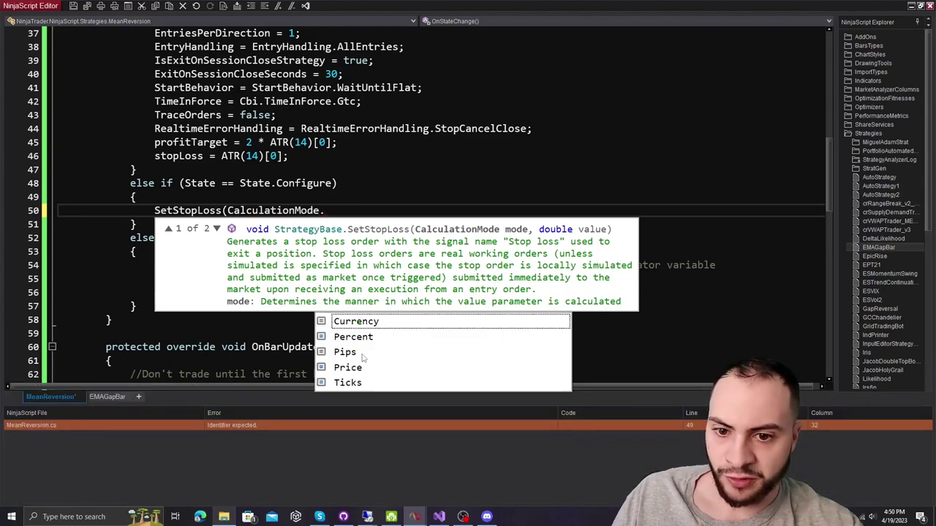
{"action": "double_click", "coordinate": [346, 382]}
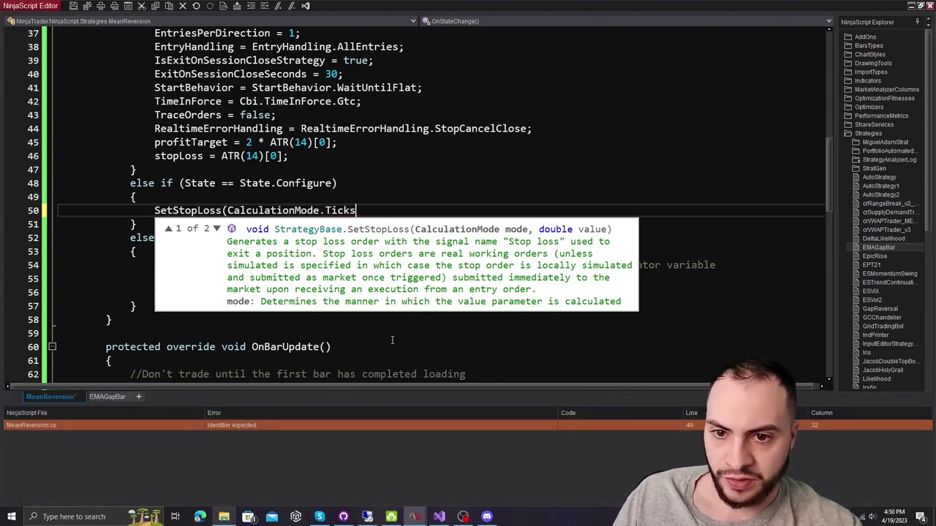
{"action": "type", "text": ", stopLoss)"}
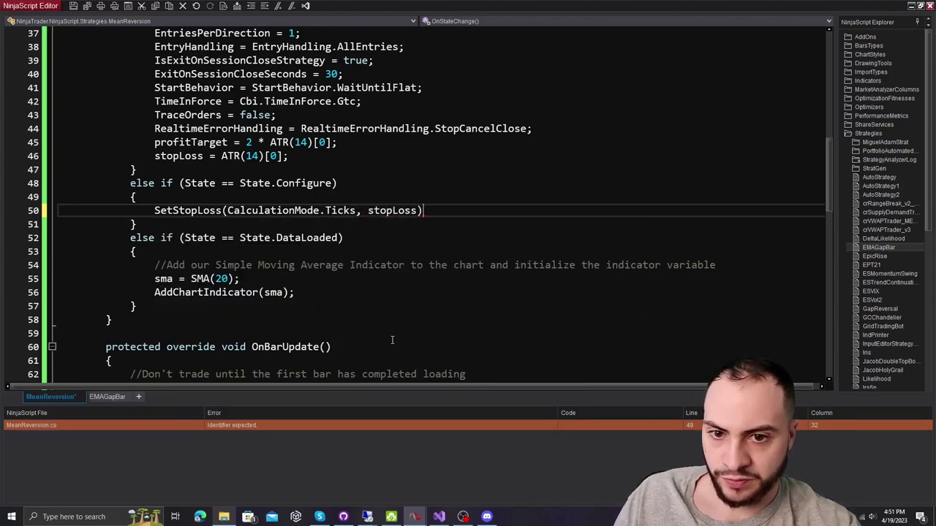
{"action": "type", "text": ";"}
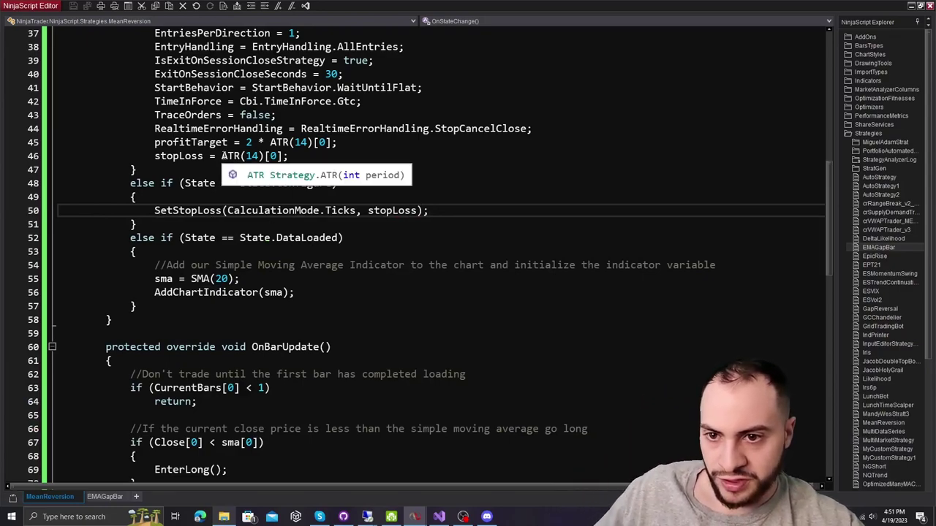
Review the ATR-based stopLoss assignment and the 'Stop Loss In Ticks' property name.
{"action": "left_click_drag", "start_coordinate": [221, 156], "coordinate": [281, 157]}
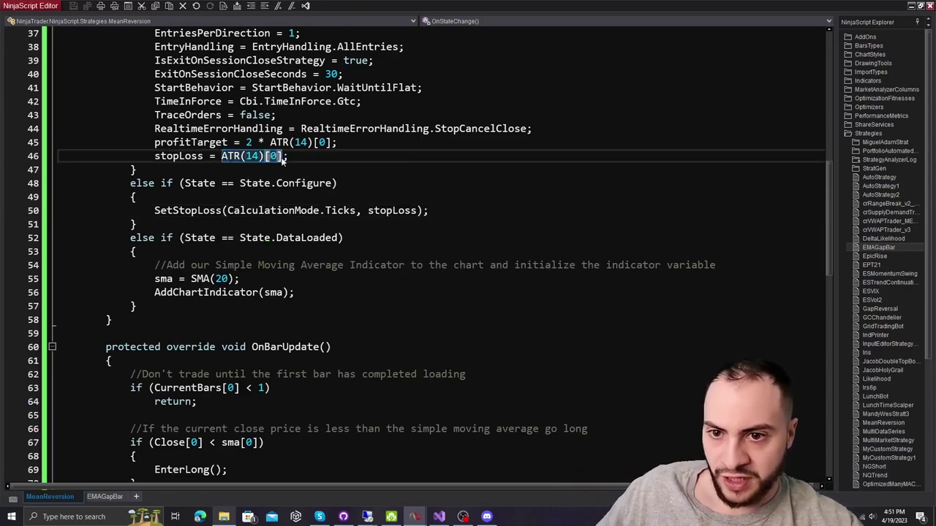
{"action": "scroll", "coordinate": [409, 196], "scroll_direction": "down", "scroll_amount": 6}
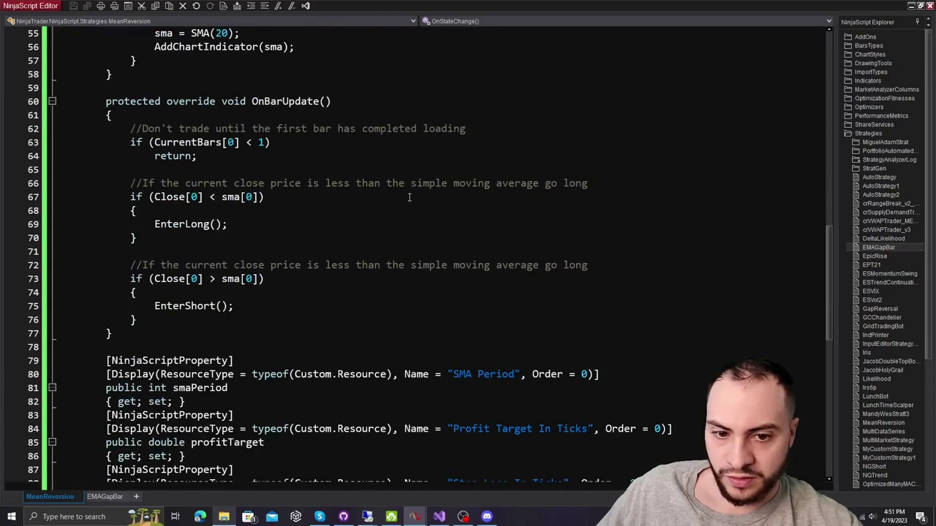
{"action": "scroll", "coordinate": [409, 197], "scroll_direction": "down", "scroll_amount": 3}
{"action": "left_click_drag", "start_coordinate": [454, 361], "coordinate": [564, 360]}
{"action": "scroll", "coordinate": [455, 334], "scroll_direction": "up", "scroll_amount": 4}
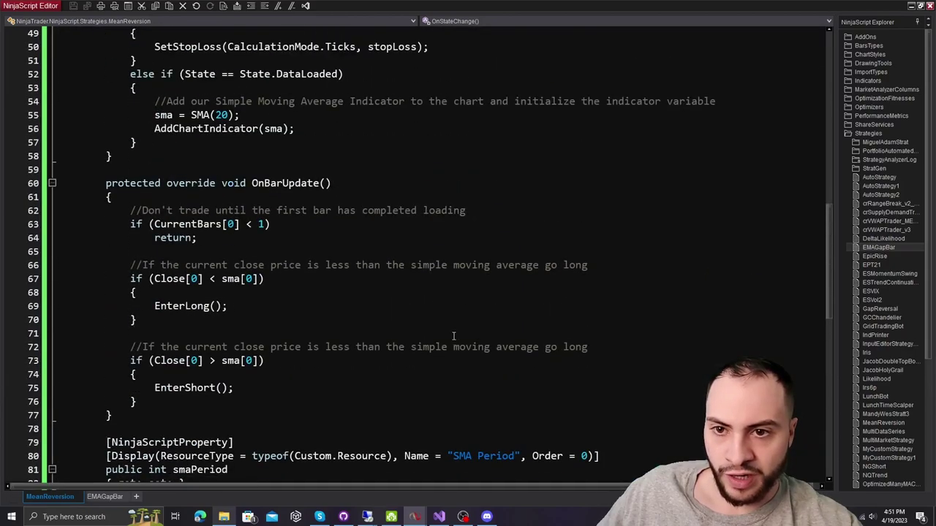
{"action": "scroll", "coordinate": [366, 241], "scroll_direction": "up", "scroll_amount": 5}
{"action": "scroll", "coordinate": [281, 139], "scroll_direction": "up", "scroll_amount": 2}
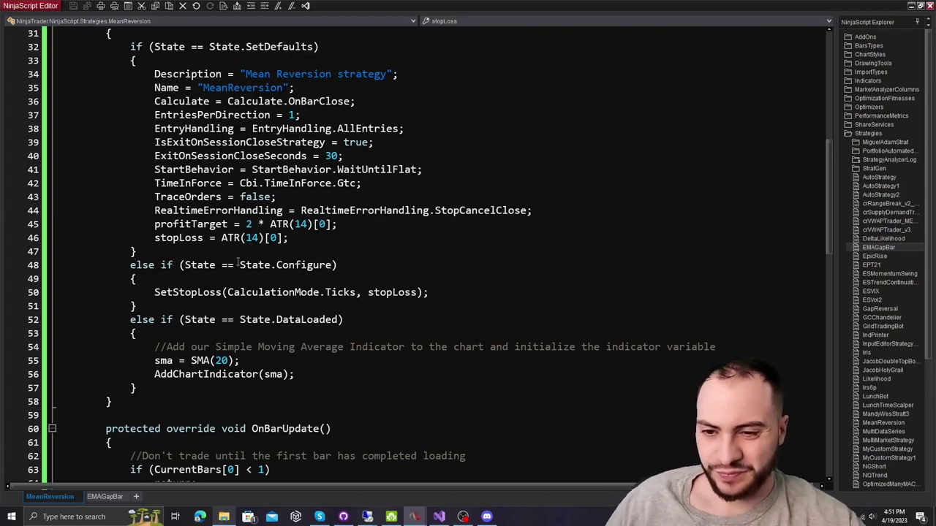
Add the comment '//Set stop loss in ticks' above the SetStopLoss call.
{"action": "left_click", "coordinate": [230, 290]}
{"action": "key", "text": "Return"}
{"action": "type", "text": "//"}
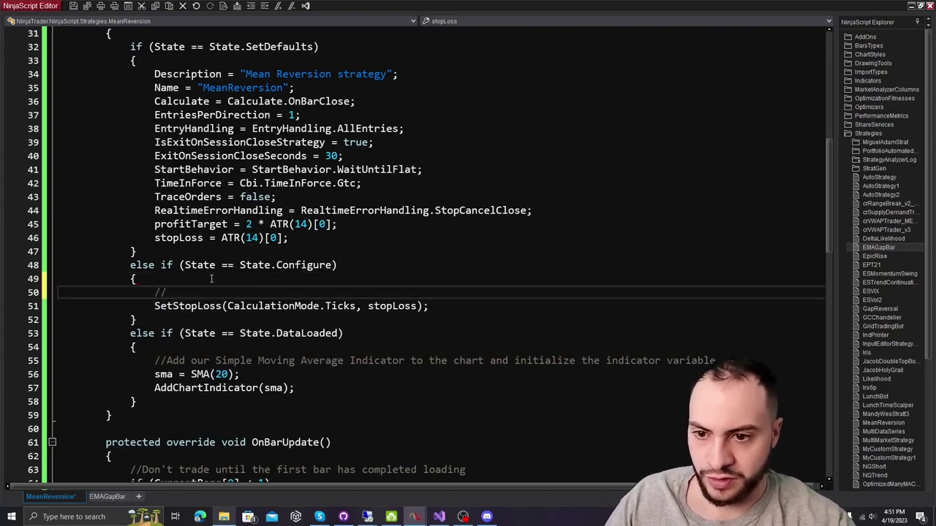
{"action": "type", "text": "Set stop loss in ticks"}
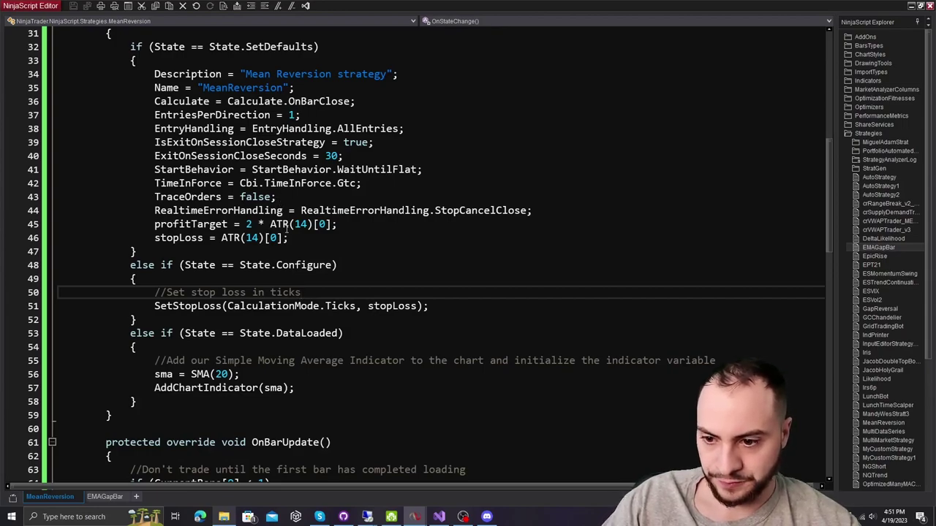
{"action": "scroll", "coordinate": [286, 230], "scroll_direction": "down", "scroll_amount": 1}
{"action": "scroll", "coordinate": [286, 229], "scroll_direction": "down", "scroll_amount": 3}
{"action": "scroll", "coordinate": [287, 230], "scroll_direction": "down", "scroll_amount": 1}
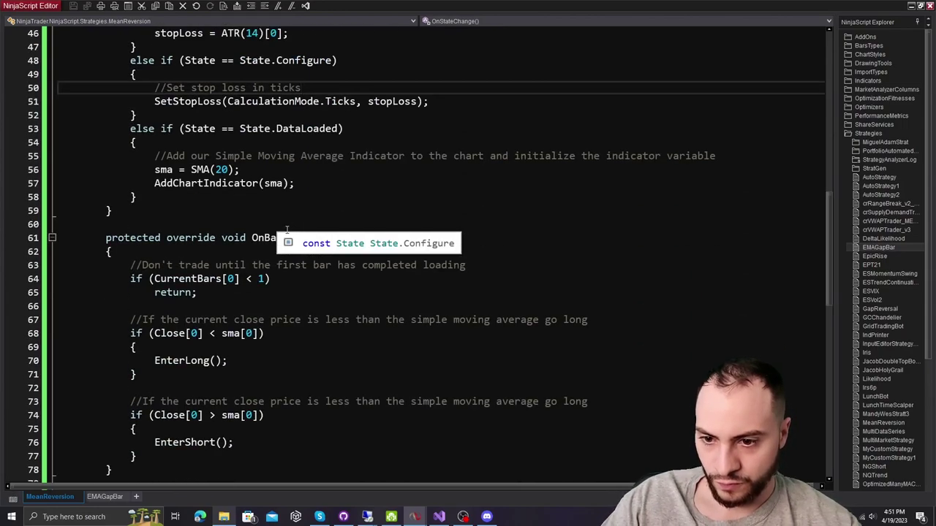
{"action": "scroll", "coordinate": [286, 229], "scroll_direction": "down", "scroll_amount": 2}
{"action": "scroll", "coordinate": [287, 230], "scroll_direction": "down", "scroll_amount": 3}
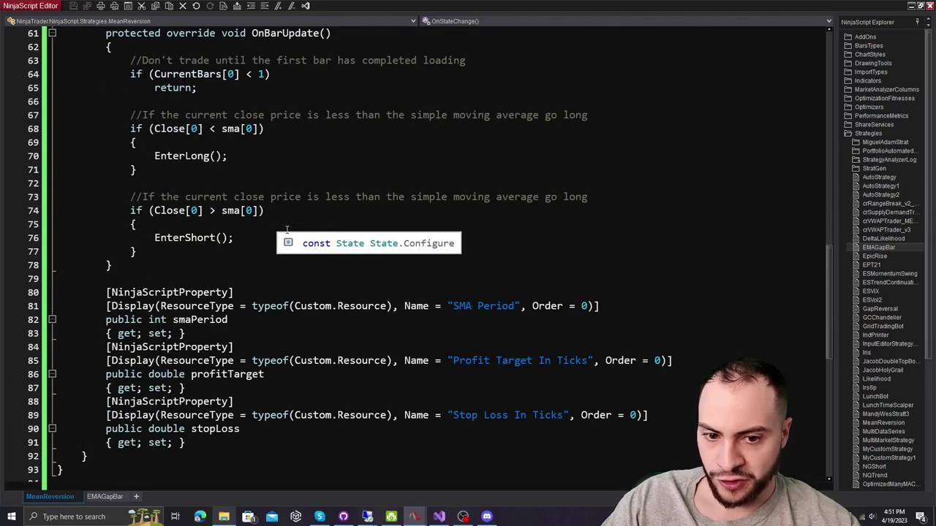
{"action": "scroll", "coordinate": [287, 230], "scroll_direction": "up", "scroll_amount": 3}
{"action": "scroll", "coordinate": [287, 230], "scroll_direction": "up", "scroll_amount": 5}
{"action": "scroll", "coordinate": [287, 229], "scroll_direction": "up", "scroll_amount": 5}
{"action": "scroll", "coordinate": [287, 228], "scroll_direction": "up", "scroll_amount": 5}
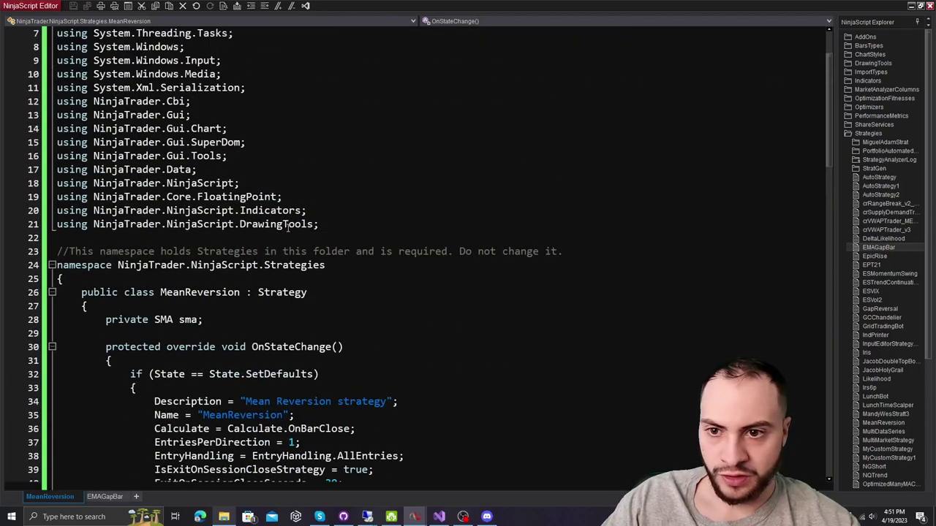
{"action": "scroll", "coordinate": [321, 222], "scroll_direction": "down", "scroll_amount": 4}
{"action": "scroll", "coordinate": [321, 223], "scroll_direction": "down", "scroll_amount": 4}
{"action": "scroll", "coordinate": [321, 226], "scroll_direction": "down", "scroll_amount": 3}
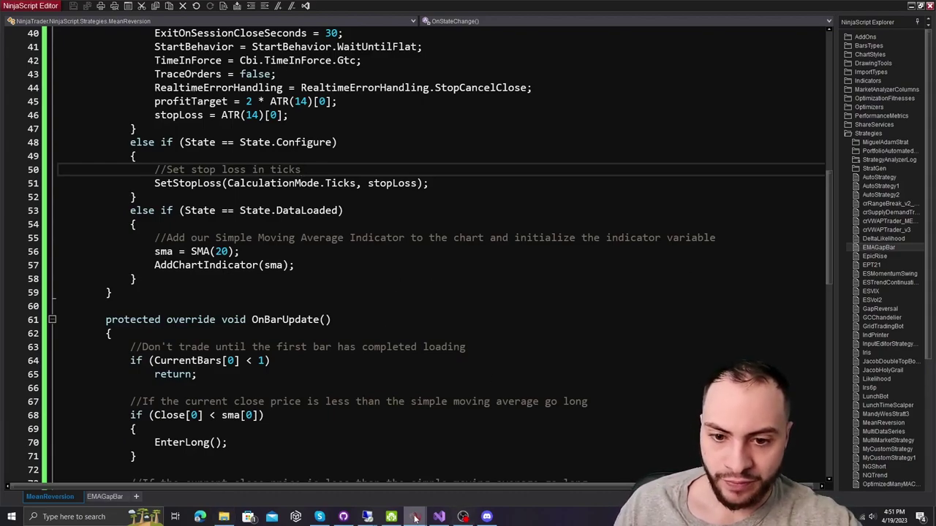
{"action": "mouse_move", "coordinate": [415, 517]}
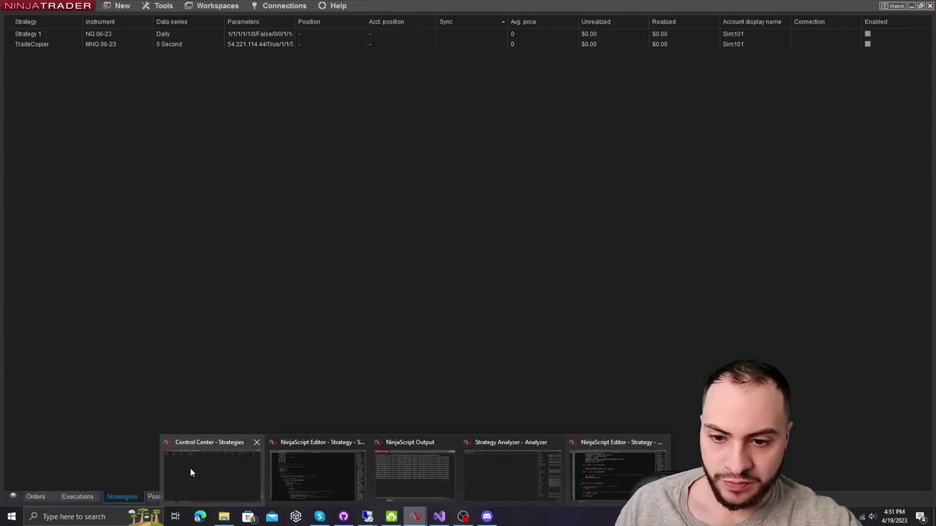
Switch to the Strategy Analyzer and browse its list of available strategies.
{"action": "left_click", "coordinate": [190, 471]}
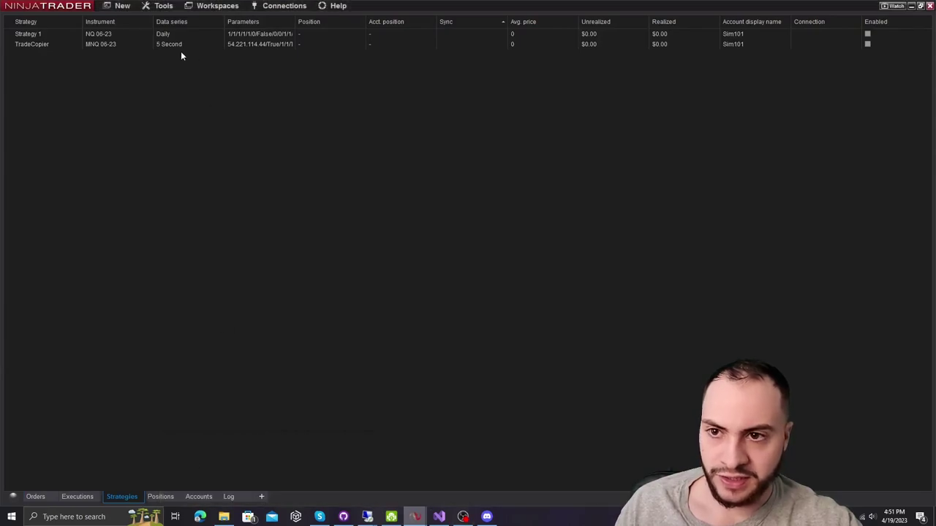
{"action": "left_click", "coordinate": [122, 6]}
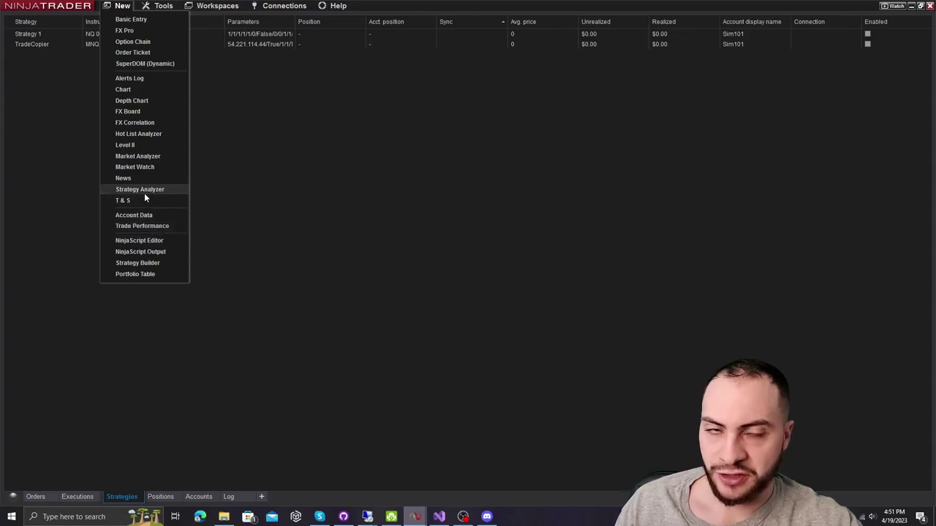
{"action": "left_click", "coordinate": [414, 519]}
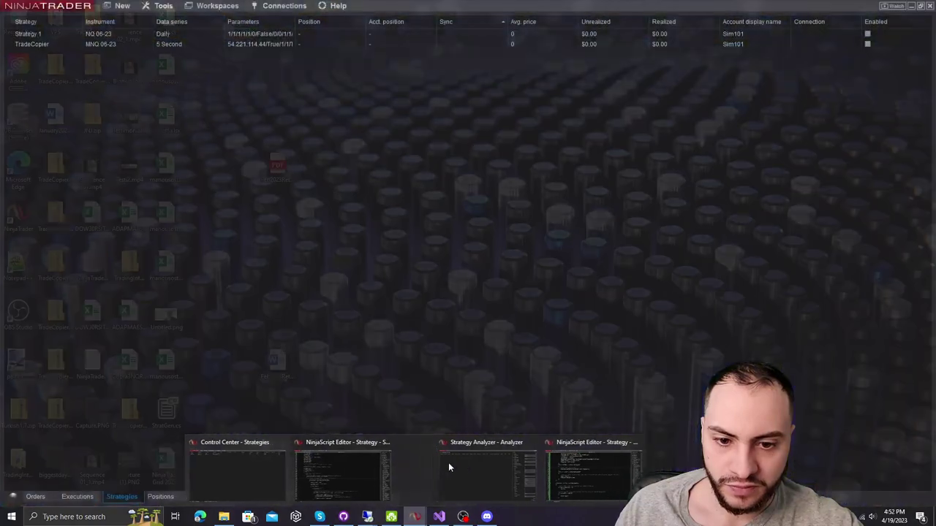
{"action": "left_click", "coordinate": [448, 468]}
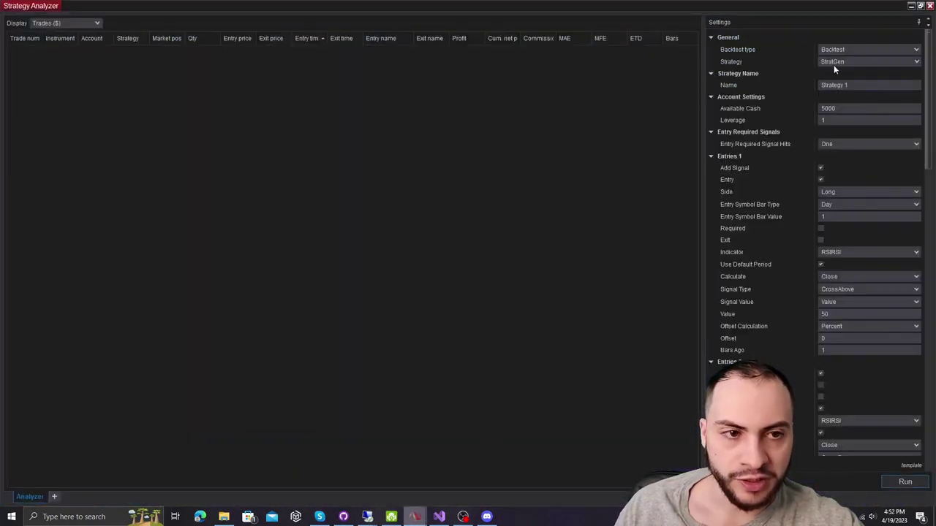
{"action": "left_click", "coordinate": [836, 64]}
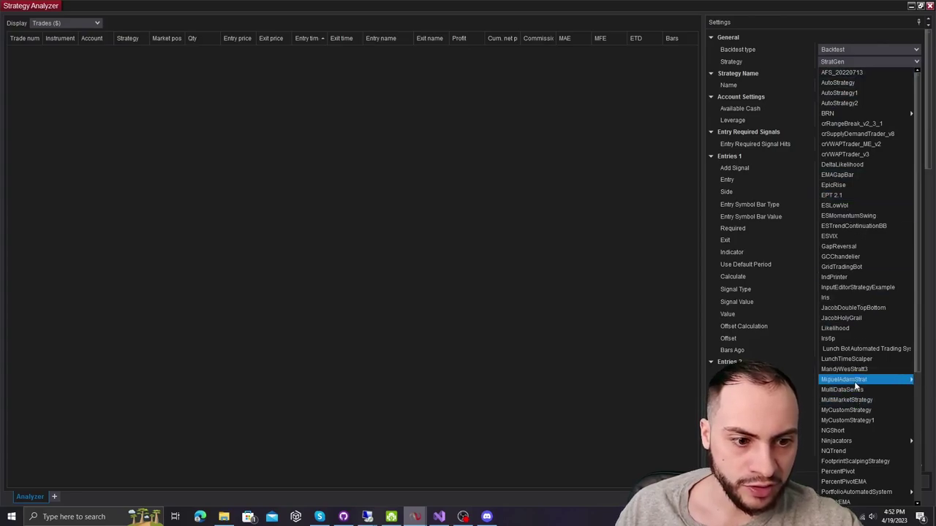
{"action": "left_click", "coordinate": [747, 122]}
{"action": "left_click", "coordinate": [867, 61]}
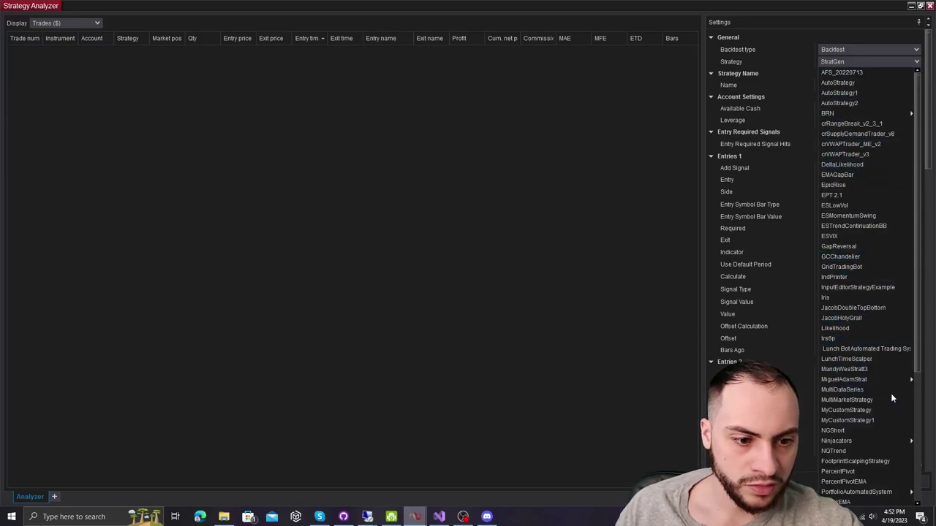
{"action": "scroll", "coordinate": [891, 393], "scroll_direction": "down", "scroll_amount": 2}
{"action": "scroll", "coordinate": [891, 394], "scroll_direction": "down", "scroll_amount": 2}
{"action": "scroll", "coordinate": [890, 395], "scroll_direction": "down", "scroll_amount": 2}
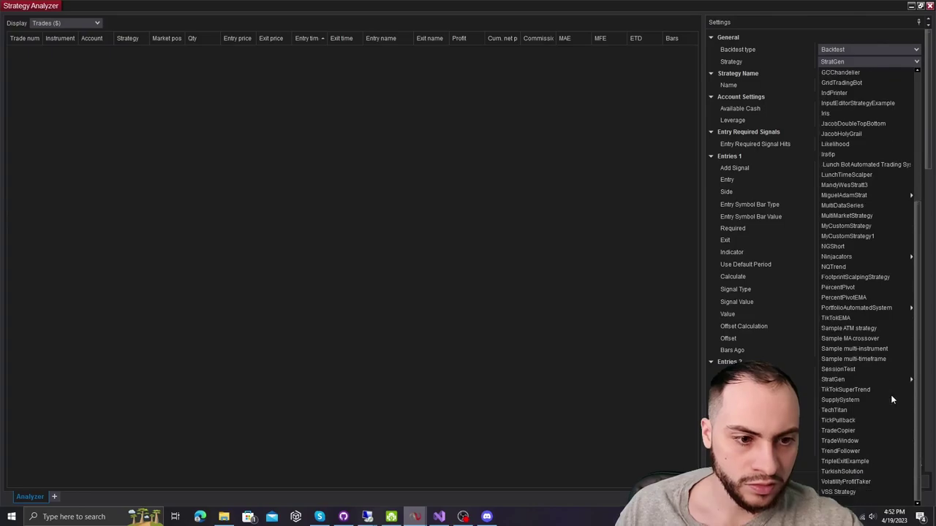
{"action": "scroll", "coordinate": [891, 395], "scroll_direction": "up", "scroll_amount": 2}
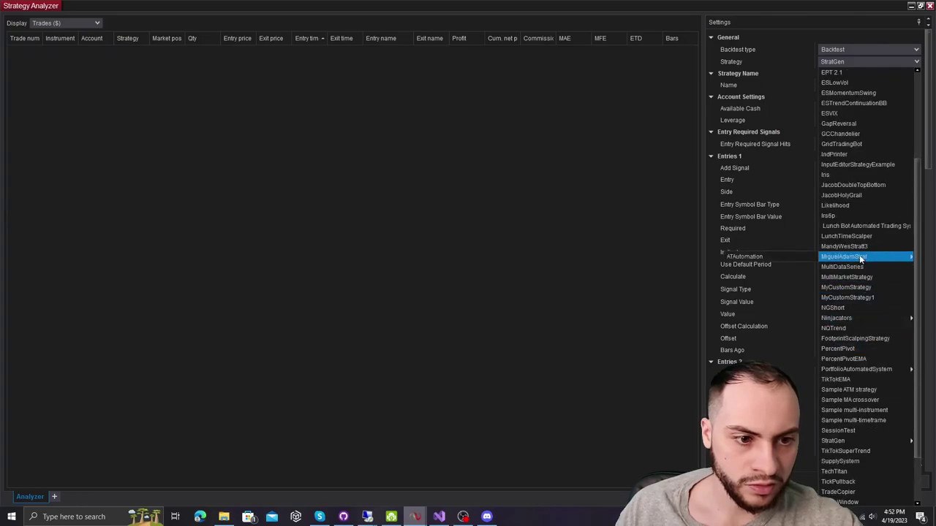
{"action": "mouse_move", "coordinate": [414, 517]}
{"action": "mouse_move", "coordinate": [574, 468]}
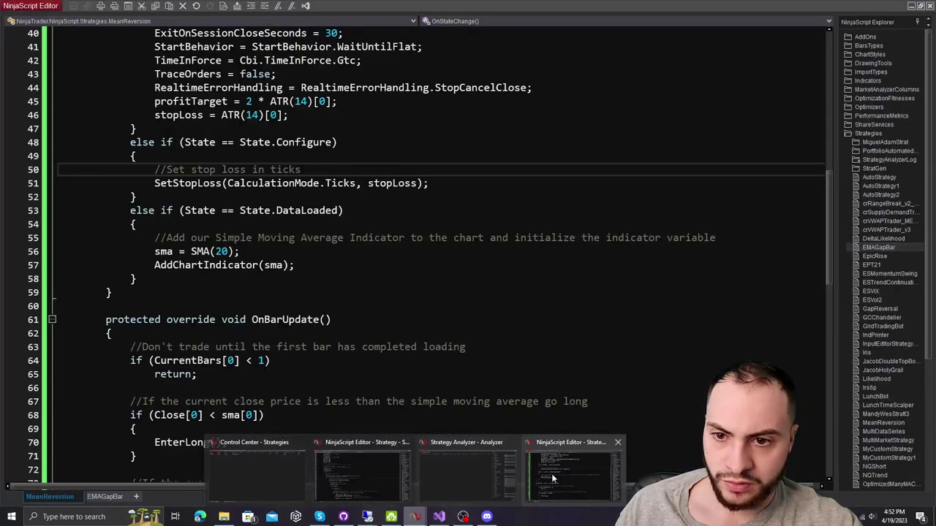
Close the StratGen editor, add an Analyzer 2 tab and browse its strategy list.
{"action": "left_click", "coordinate": [408, 443]}
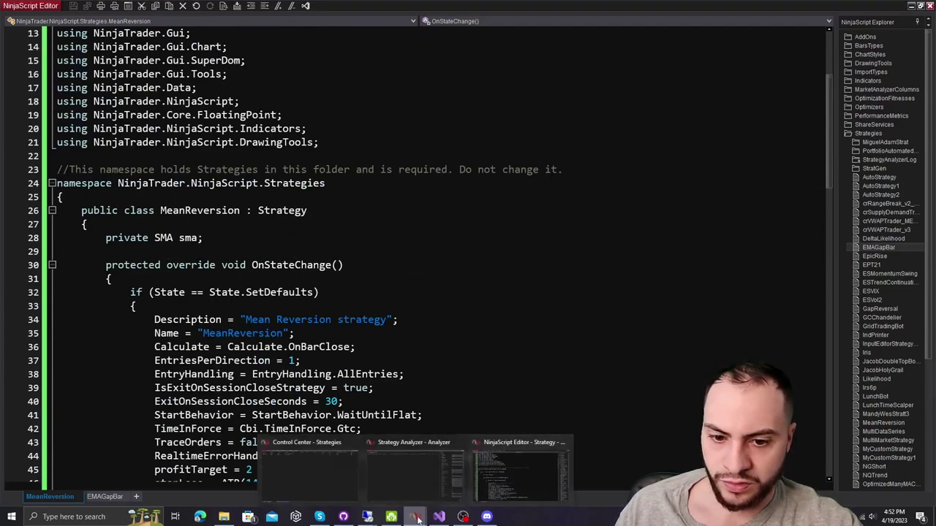
{"action": "left_click", "coordinate": [468, 472]}
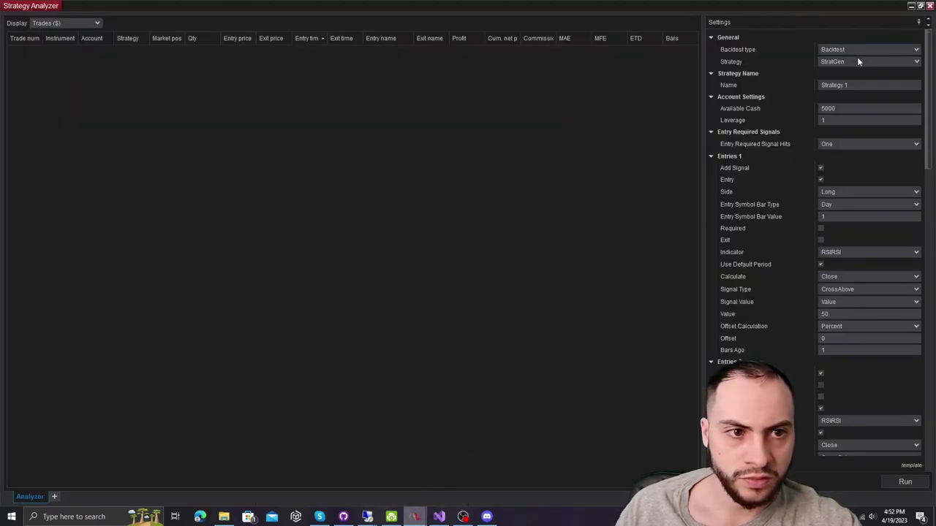
{"action": "left_click", "coordinate": [53, 497]}
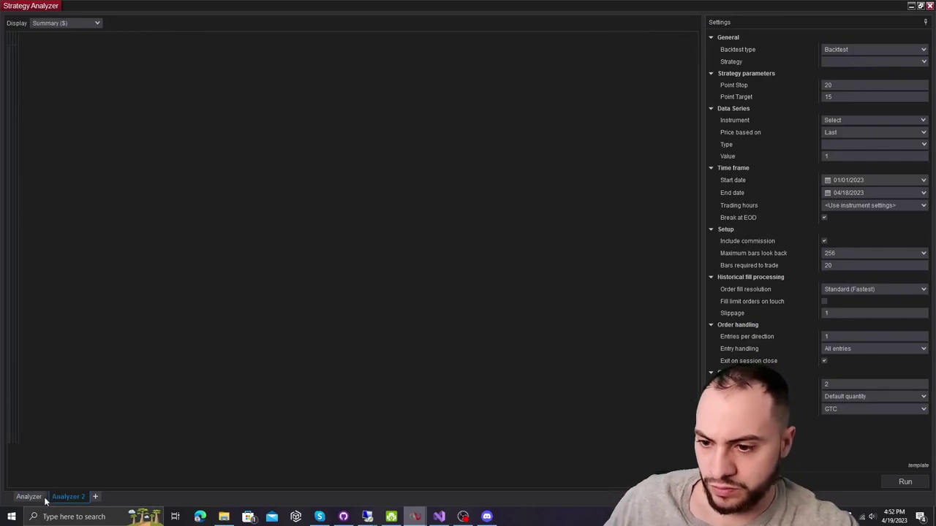
{"action": "left_click", "coordinate": [43, 498]}
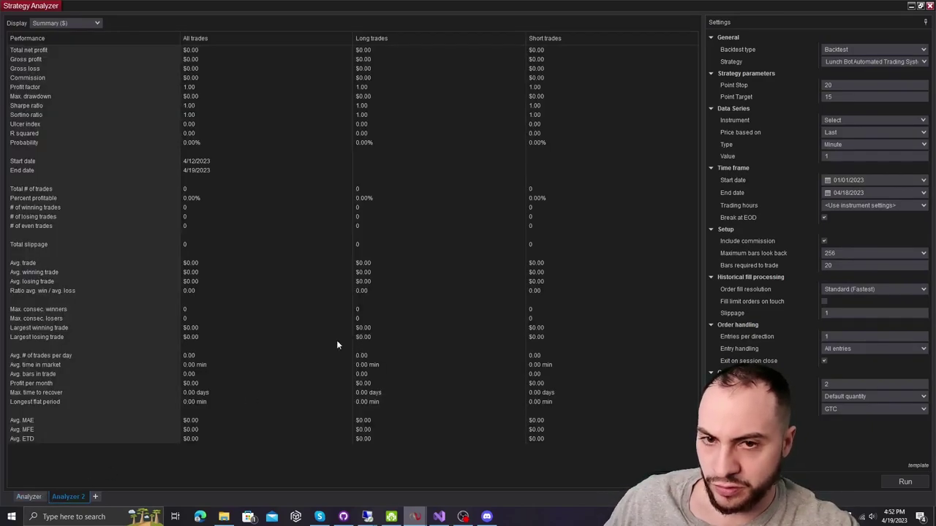
{"action": "left_click", "coordinate": [850, 62]}
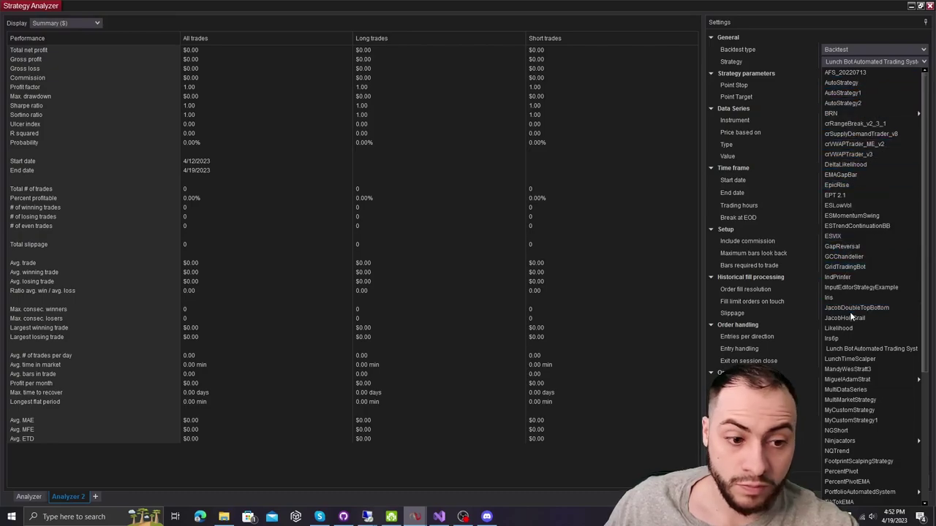
{"action": "scroll", "coordinate": [851, 315], "scroll_direction": "down", "scroll_amount": 6}
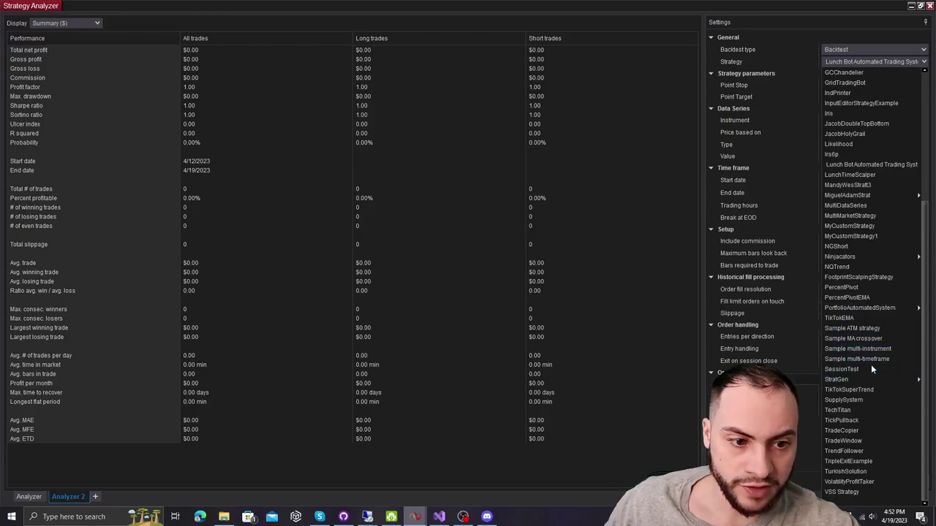
{"action": "scroll", "coordinate": [872, 373], "scroll_direction": "up", "scroll_amount": 2}
{"action": "scroll", "coordinate": [872, 373], "scroll_direction": "up", "scroll_amount": 4}
{"action": "mouse_move", "coordinate": [414, 517]}
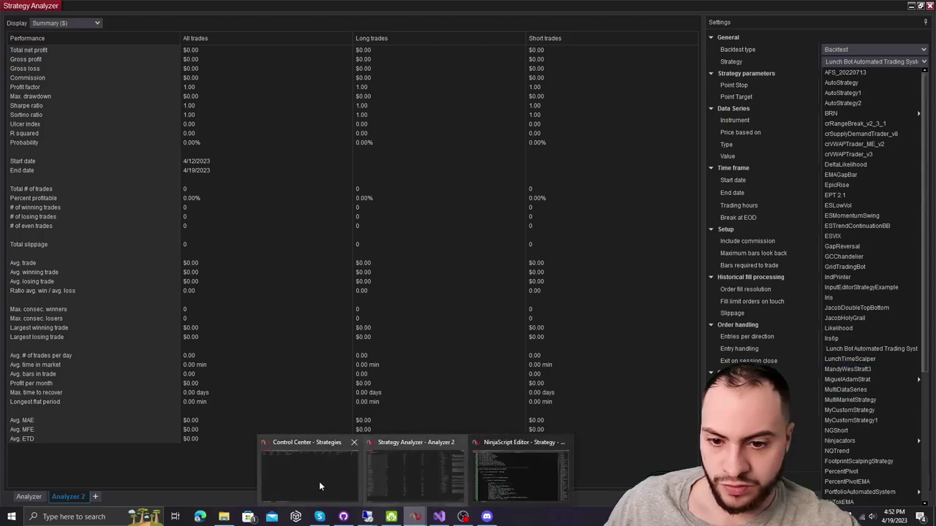
Open the Control Center Log and select the latest MeanReversion OnStateChange error.
{"action": "left_click", "coordinate": [301, 474]}
{"action": "left_click", "coordinate": [230, 497]}
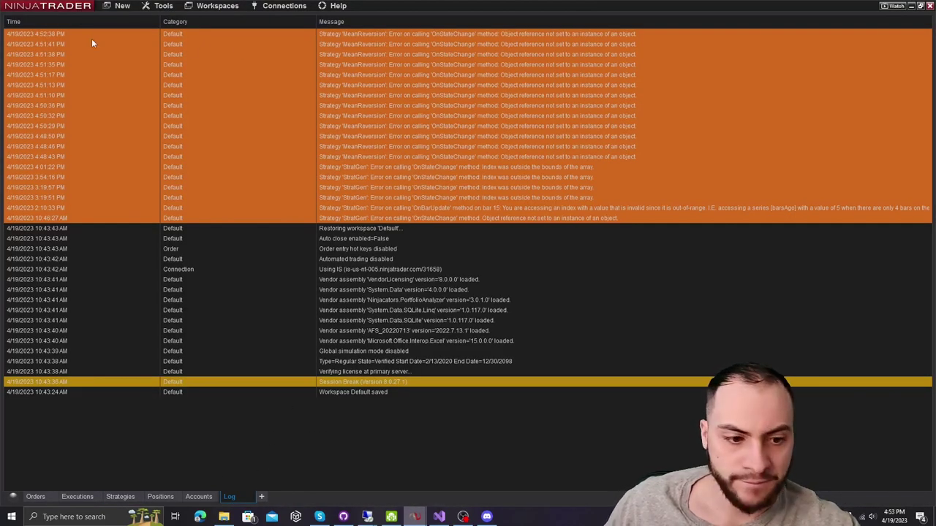
{"action": "left_click", "coordinate": [504, 36]}
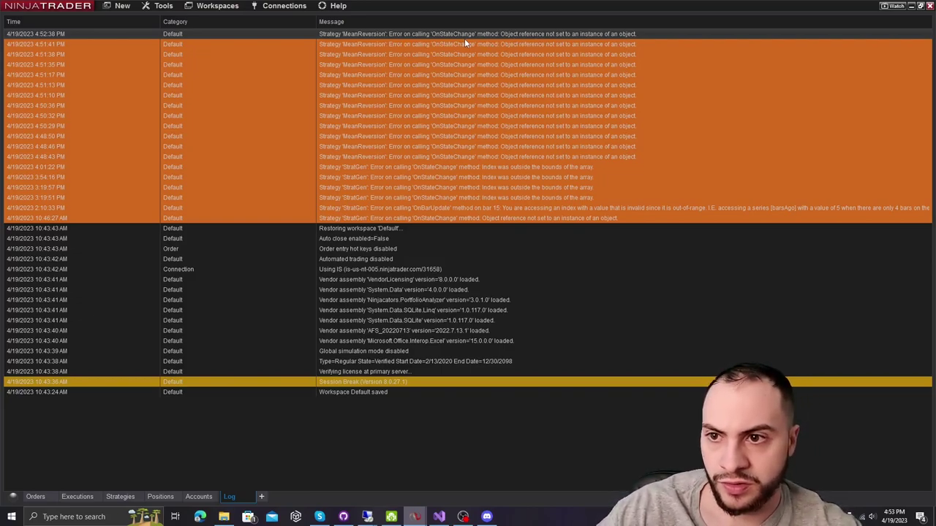
{"action": "mouse_move", "coordinate": [415, 517]}
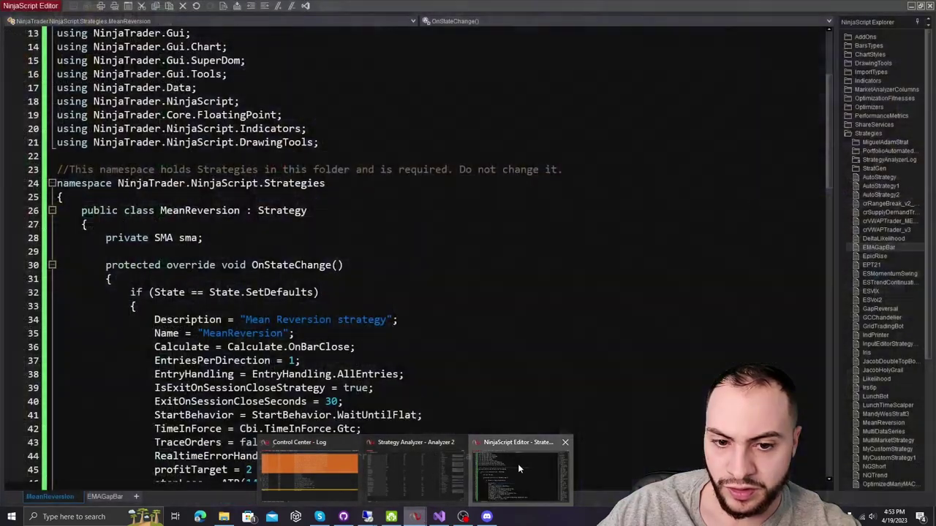
Replace the ATR expressions so stopLoss = 20 and profitTarget = 40.
{"action": "left_click", "coordinate": [518, 468]}
{"action": "scroll", "coordinate": [378, 194], "scroll_direction": "down", "scroll_amount": 4}
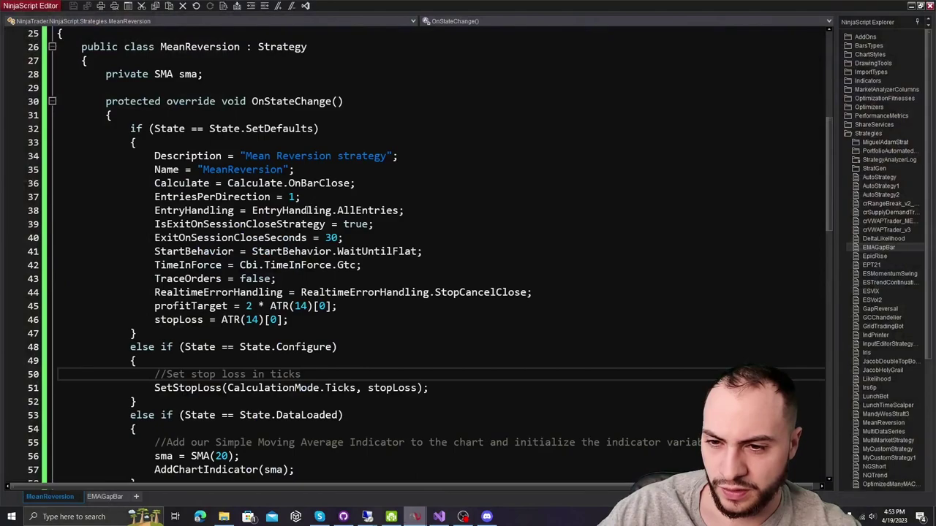
{"action": "scroll", "coordinate": [302, 218], "scroll_direction": "down", "scroll_amount": 1}
{"action": "scroll", "coordinate": [322, 198], "scroll_direction": "down", "scroll_amount": 1}
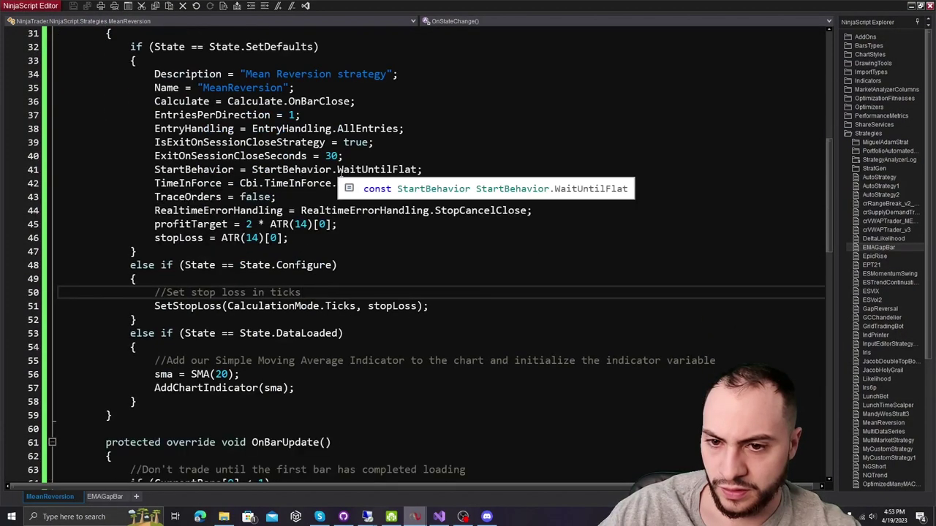
{"action": "left_click_drag", "start_coordinate": [289, 238], "coordinate": [173, 226]}
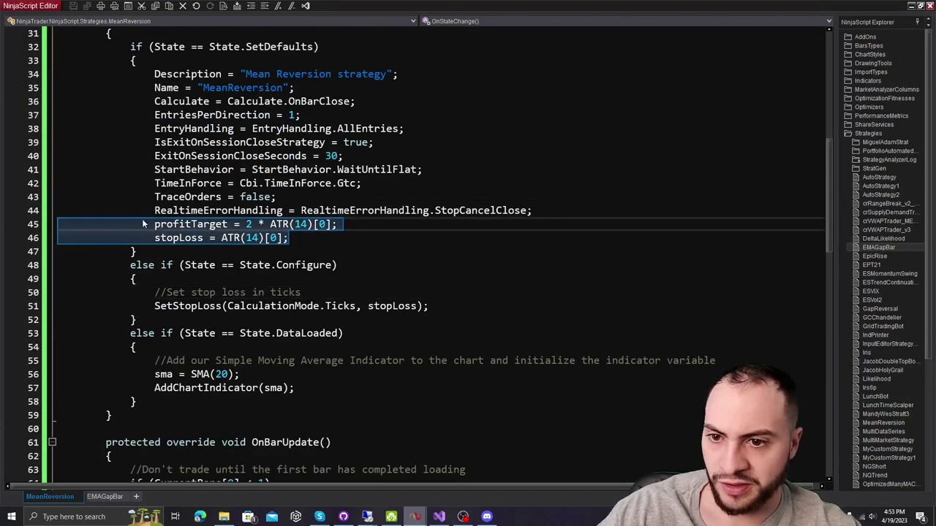
{"action": "left_click", "coordinate": [280, 225]}
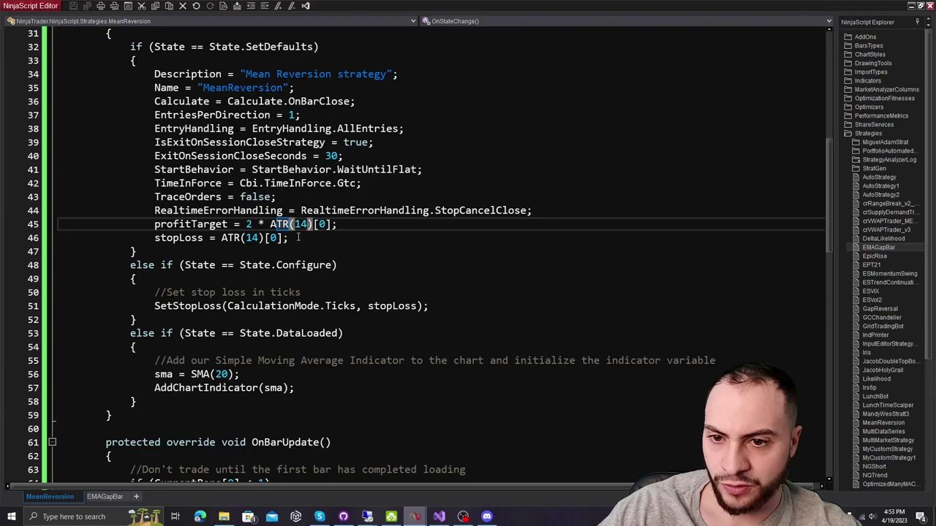
{"action": "left_click", "coordinate": [227, 238]}
{"action": "left_click_drag", "start_coordinate": [222, 238], "coordinate": [265, 239]}
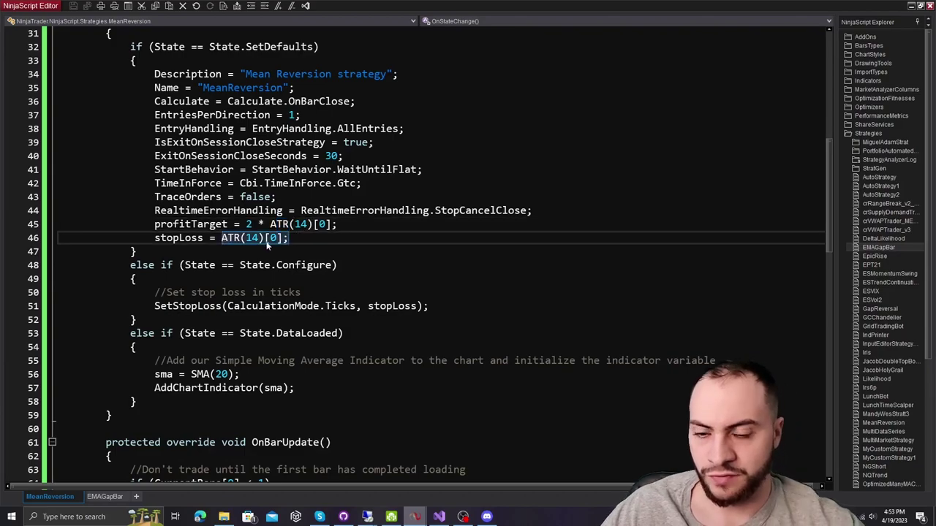
{"action": "type", "text": "20"}
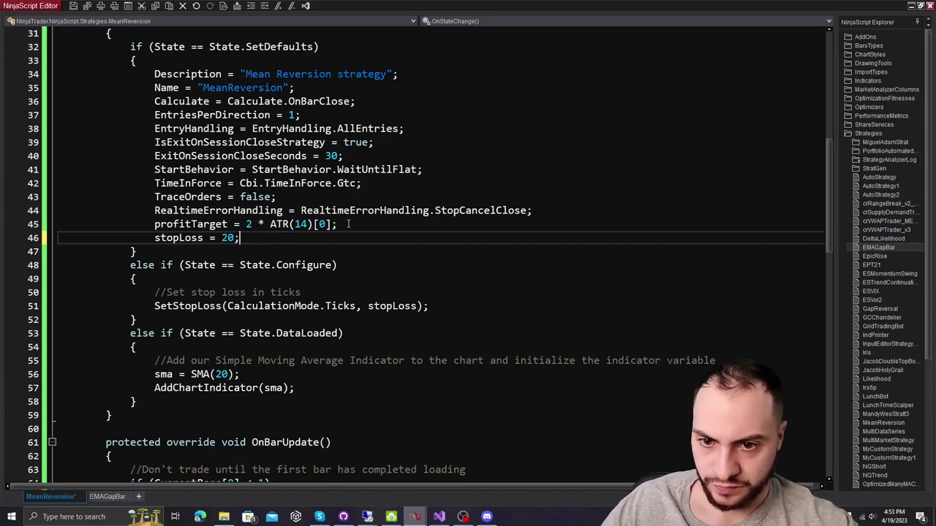
{"action": "left_click", "coordinate": [231, 225]}
{"action": "type", "text": "40"}
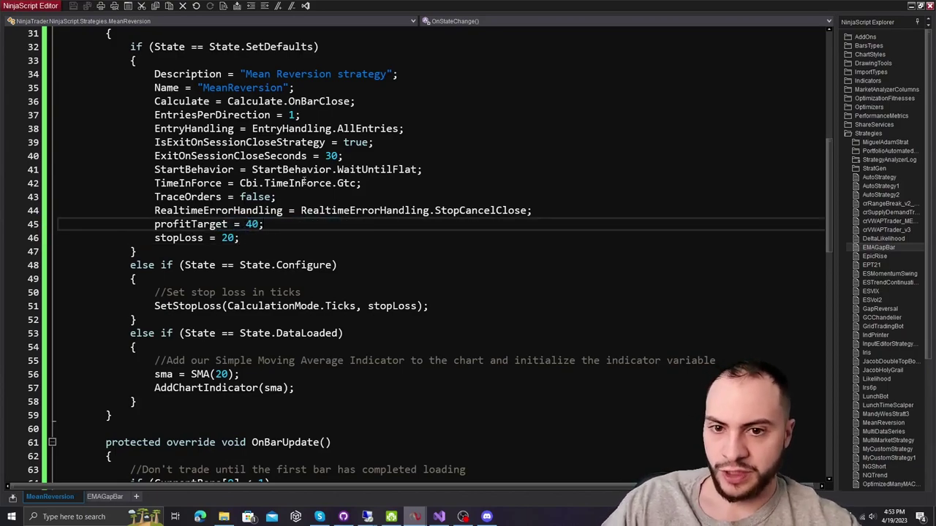
{"action": "scroll", "coordinate": [322, 181], "scroll_direction": "up", "scroll_amount": 2}
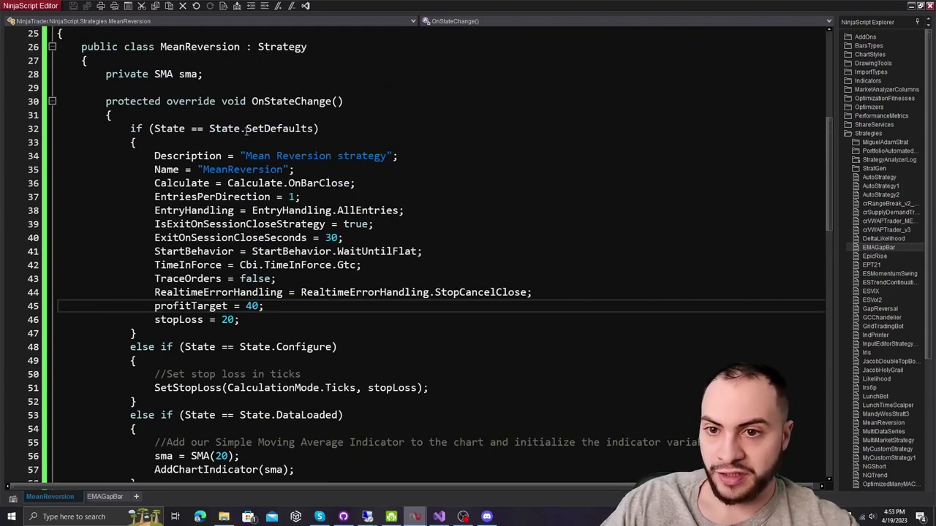
{"action": "scroll", "coordinate": [345, 184], "scroll_direction": "down", "scroll_amount": 1}
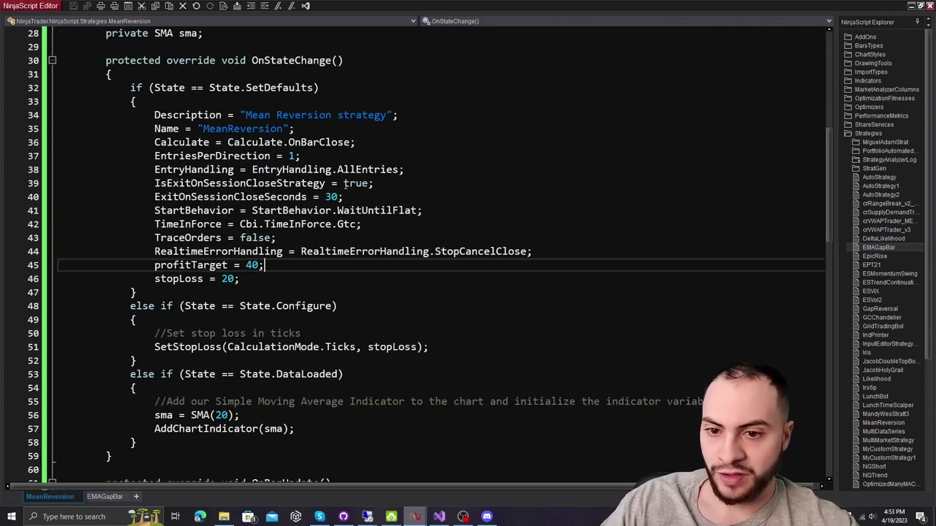
In the Strategy Analyzer, set the instrument to the ES E-mini S&P 500 futures contract.
{"action": "mouse_move", "coordinate": [414, 517]}
{"action": "left_click", "coordinate": [417, 489]}
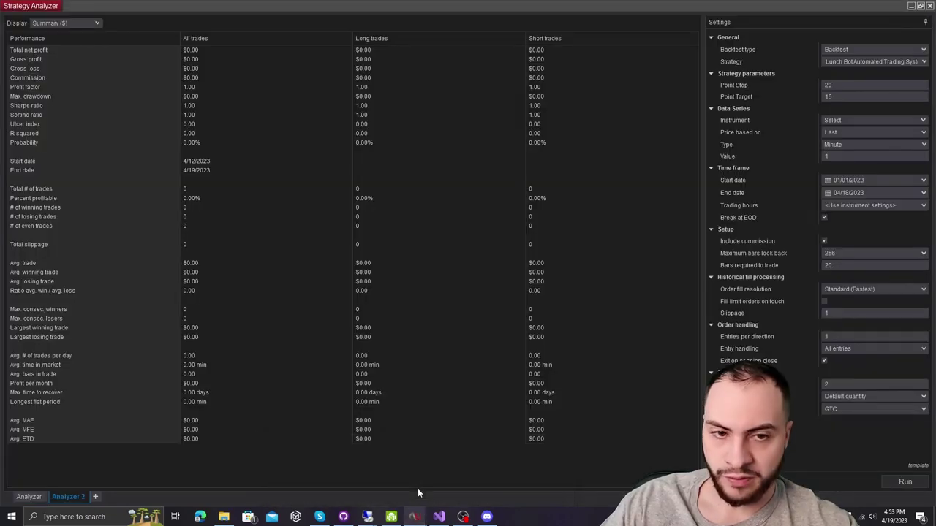
{"action": "left_click", "coordinate": [872, 64]}
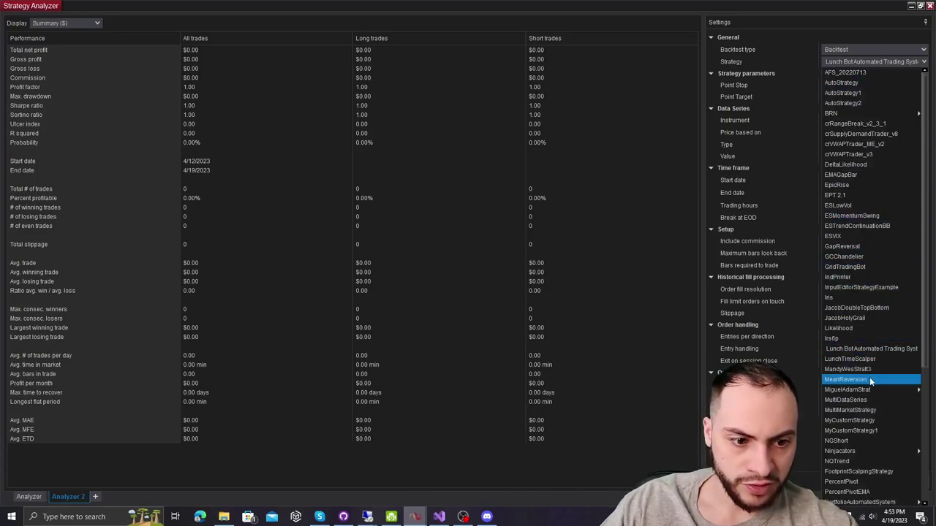
{"action": "key", "text": "Escape"}
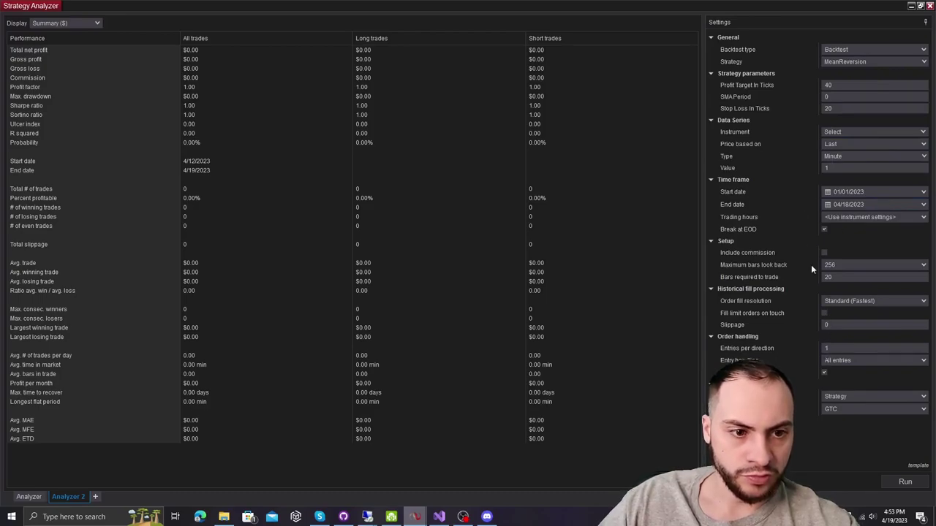
{"action": "left_click", "coordinate": [857, 132]}
{"action": "type", "text": "ES"}
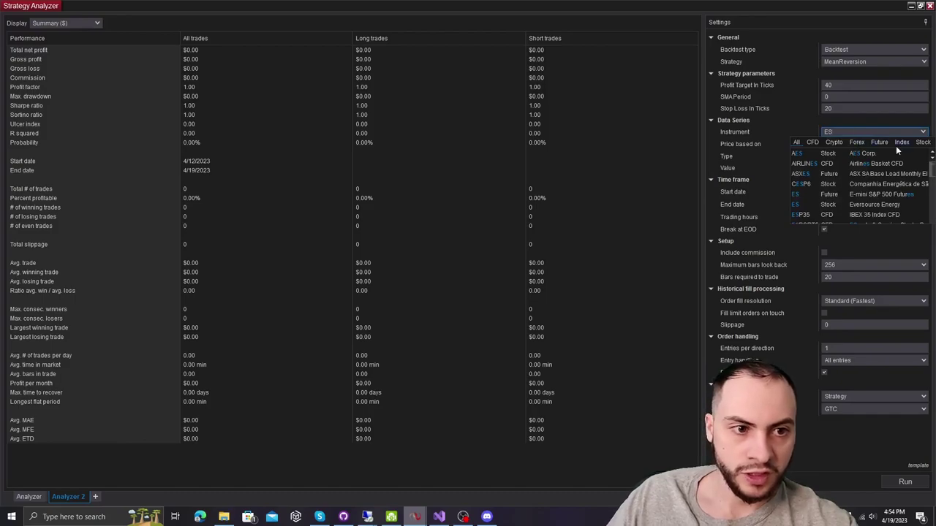
{"action": "left_click", "coordinate": [880, 143]}
{"action": "left_click", "coordinate": [847, 164]}
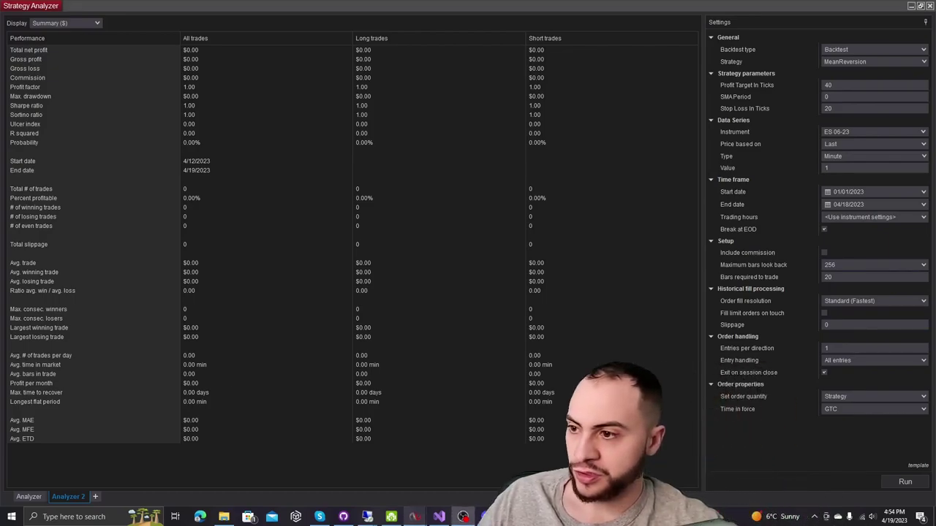
Use US Equities RTH trading hours, slippage 1 and SMA Period 20.
{"action": "left_click", "coordinate": [824, 373]}
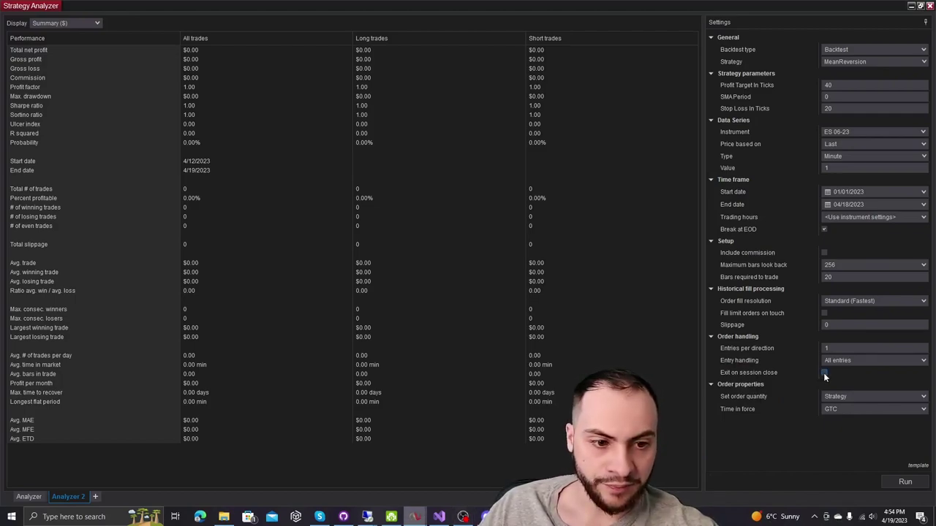
{"action": "left_click", "coordinate": [824, 373]}
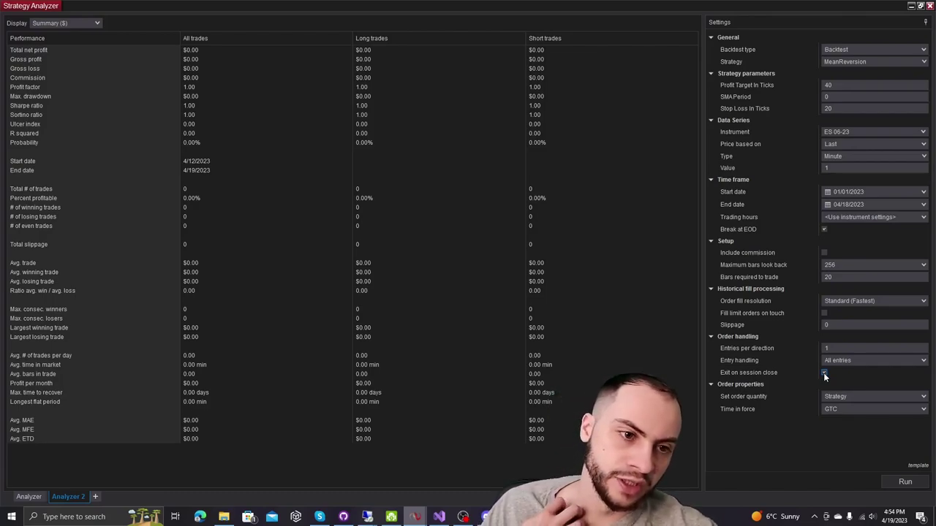
{"action": "left_click", "coordinate": [880, 216]}
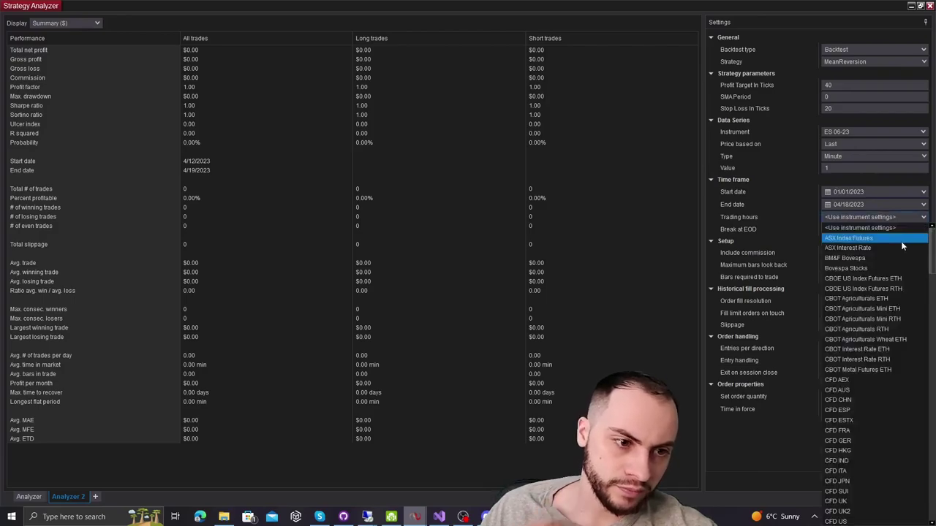
{"action": "left_click_drag", "start_coordinate": [929, 252], "coordinate": [912, 521]}
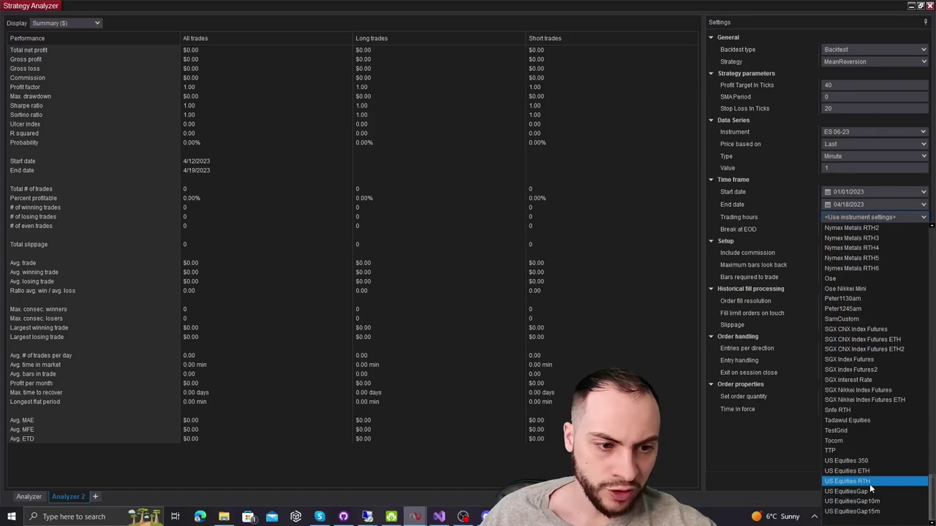
{"action": "left_click", "coordinate": [863, 481]}
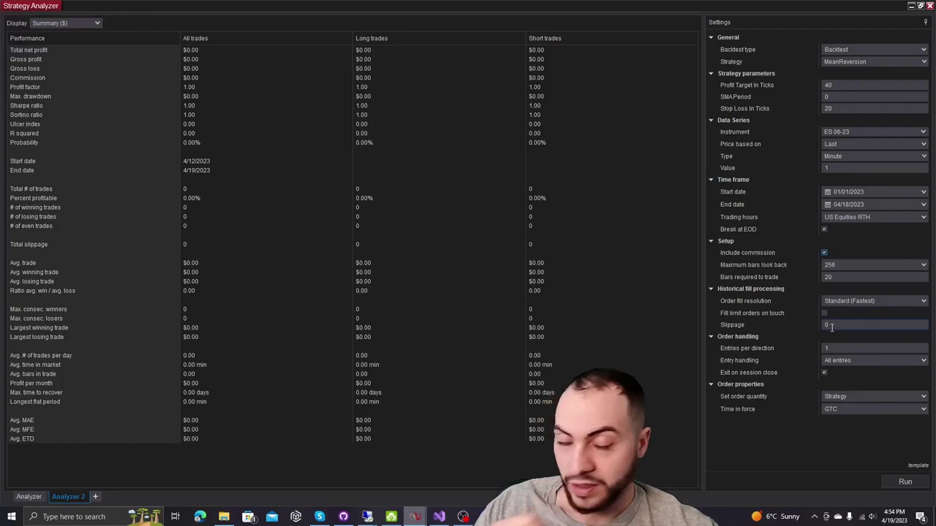
{"action": "left_click", "coordinate": [831, 327]}
{"action": "type", "text": "1"}
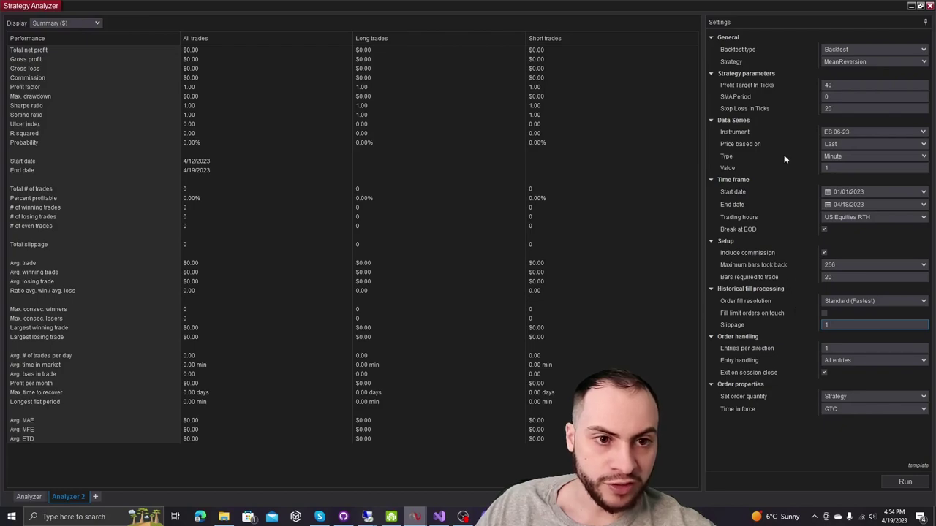
{"action": "left_click", "coordinate": [840, 97]}
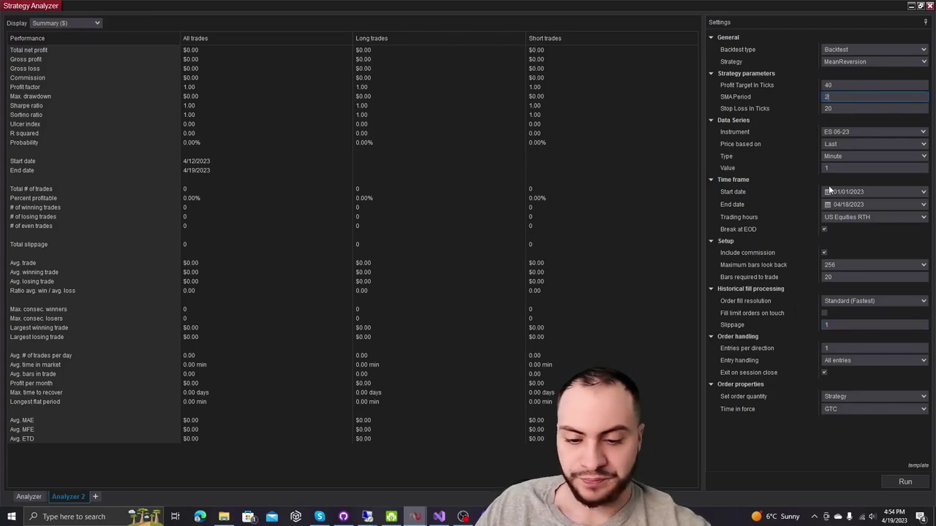
{"action": "type", "text": "20"}
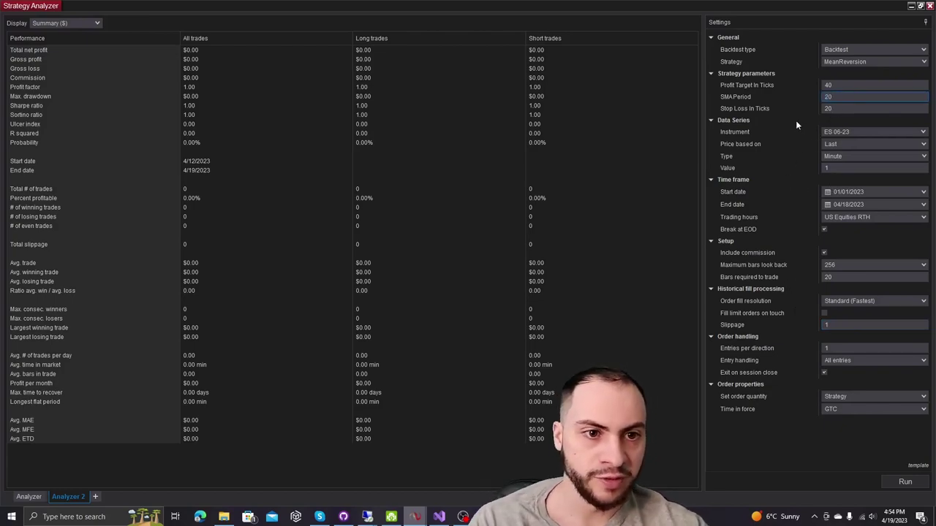
Run the backtest and view its trades on the chart: 4,637 trades, profit factor 0.67.
{"action": "left_click", "coordinate": [904, 482]}
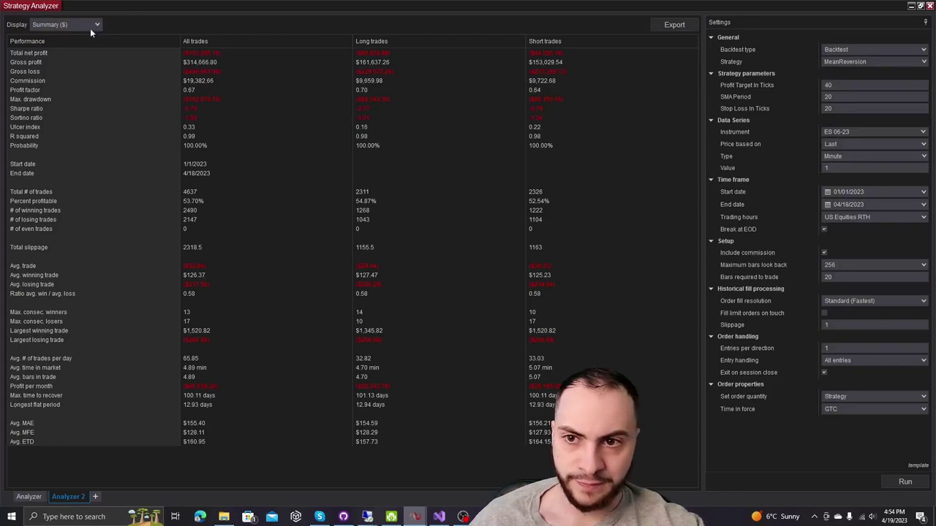
{"action": "left_click", "coordinate": [90, 28]}
{"action": "left_click", "coordinate": [66, 54]}
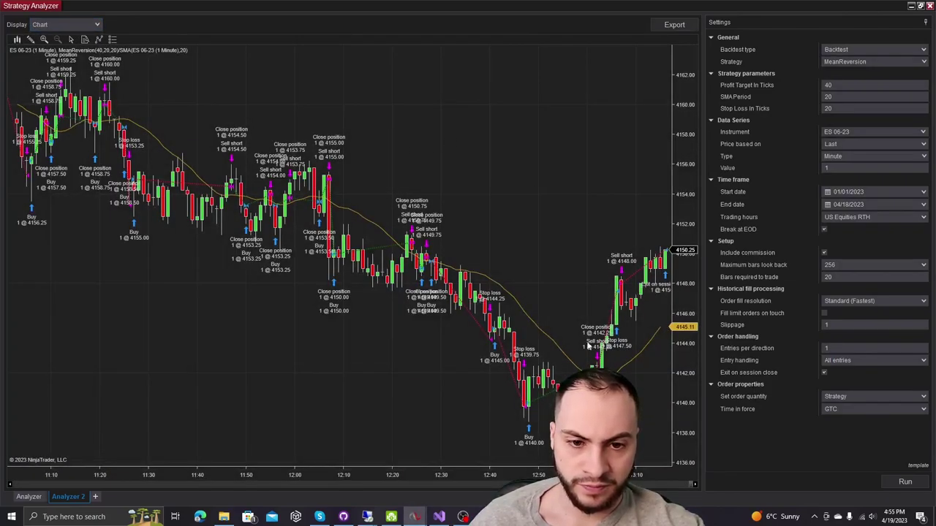
{"action": "scroll", "coordinate": [482, 473], "scroll_direction": "down", "scroll_amount": 3}
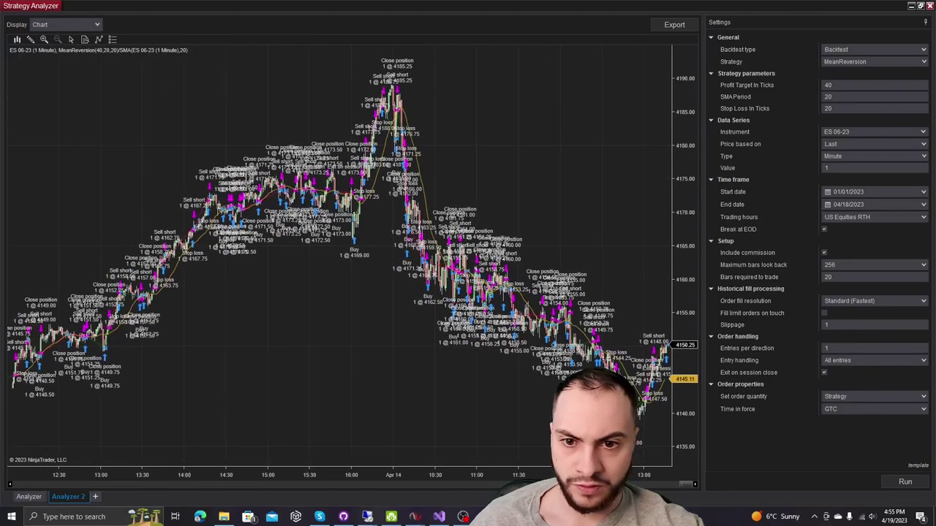
{"action": "scroll", "coordinate": [436, 482], "scroll_direction": "up", "scroll_amount": 3}
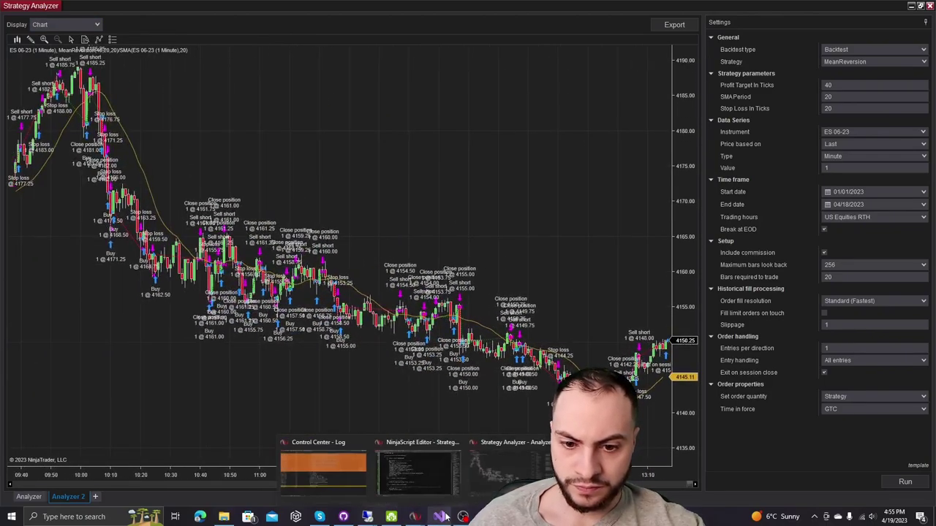
{"action": "mouse_move", "coordinate": [415, 517]}
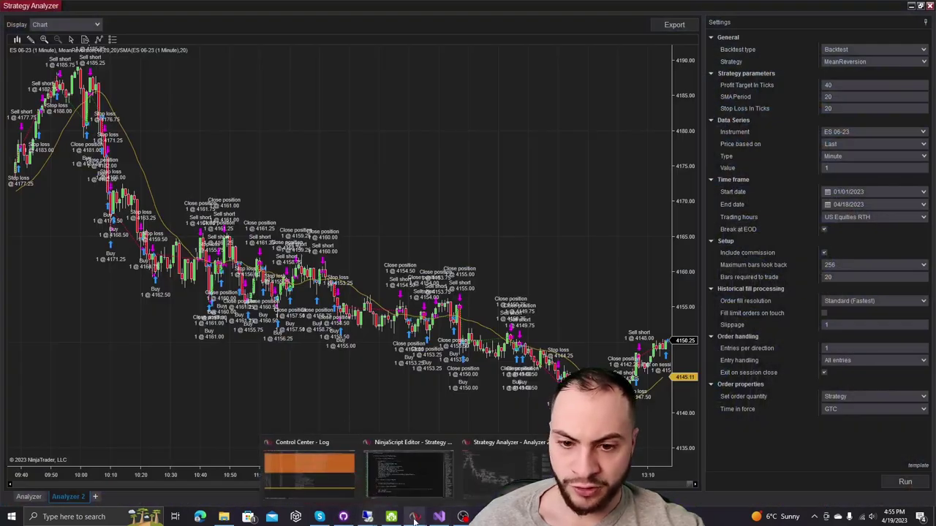
Change SMA(20) on line 56 to SMA(smaPeriod) and hide the editor.
{"action": "left_click", "coordinate": [424, 471]}
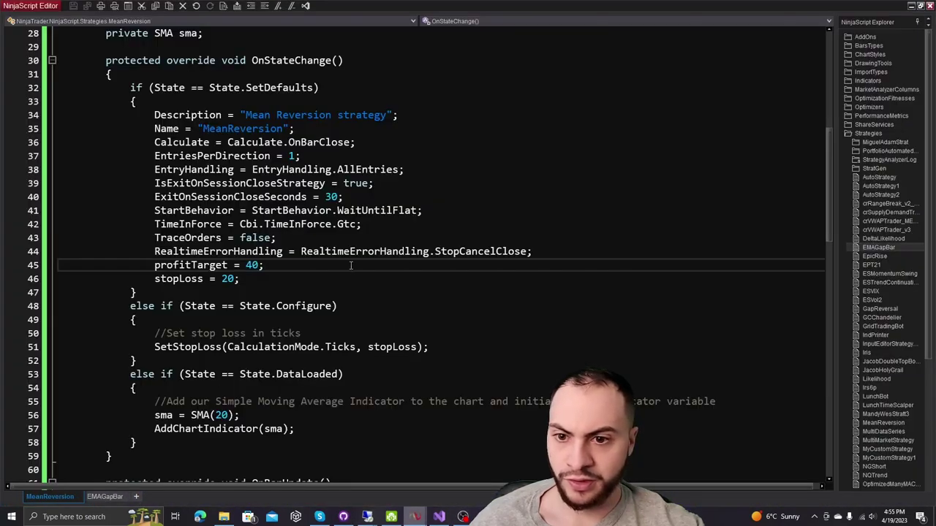
{"action": "scroll", "coordinate": [351, 266], "scroll_direction": "down", "scroll_amount": 1}
{"action": "scroll", "coordinate": [322, 274], "scroll_direction": "down", "scroll_amount": 2}
{"action": "scroll", "coordinate": [291, 284], "scroll_direction": "down", "scroll_amount": 1}
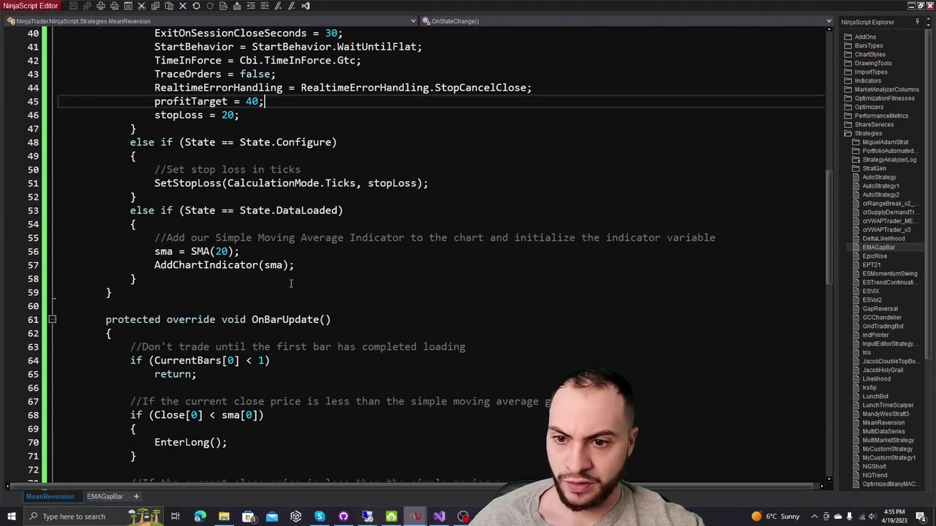
{"action": "left_click", "coordinate": [228, 251]}
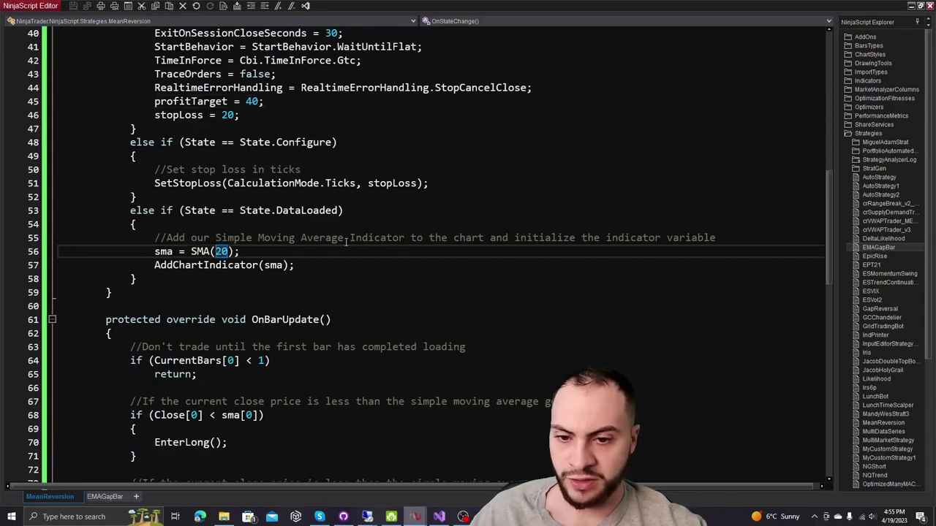
{"action": "key", "text": "BackSpace"}
{"action": "type", "text": "sma"}
{"action": "scroll", "coordinate": [346, 243], "scroll_direction": "down", "scroll_amount": 3}
{"action": "scroll", "coordinate": [348, 234], "scroll_direction": "down", "scroll_amount": 2}
{"action": "scroll", "coordinate": [351, 222], "scroll_direction": "down", "scroll_amount": 2}
{"action": "scroll", "coordinate": [351, 223], "scroll_direction": "up", "scroll_amount": 6}
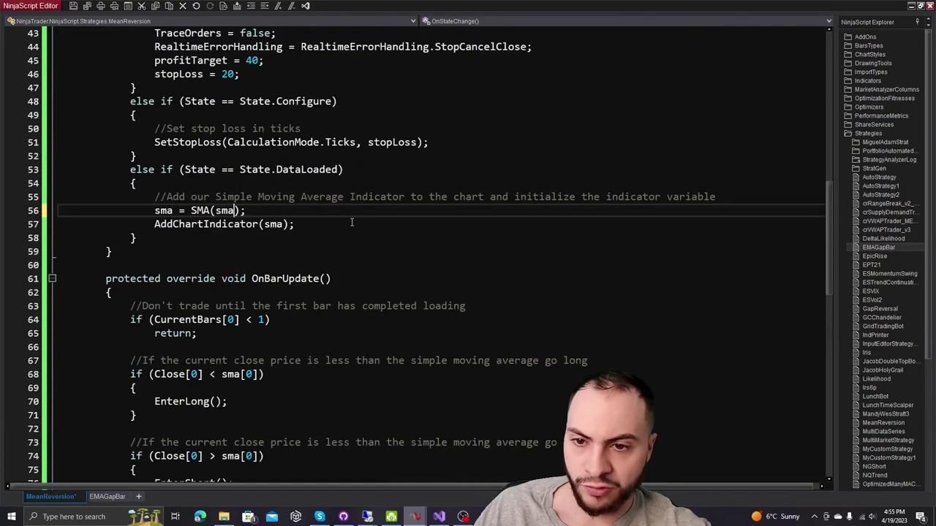
{"action": "type", "text": "Period"}
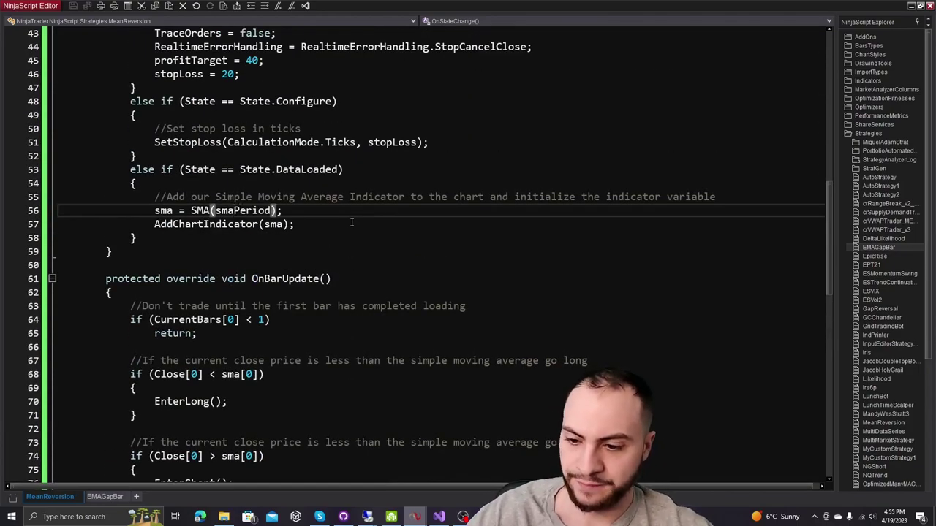
{"action": "scroll", "coordinate": [340, 213], "scroll_direction": "up", "scroll_amount": 1}
{"action": "scroll", "coordinate": [338, 211], "scroll_direction": "up", "scroll_amount": 1}
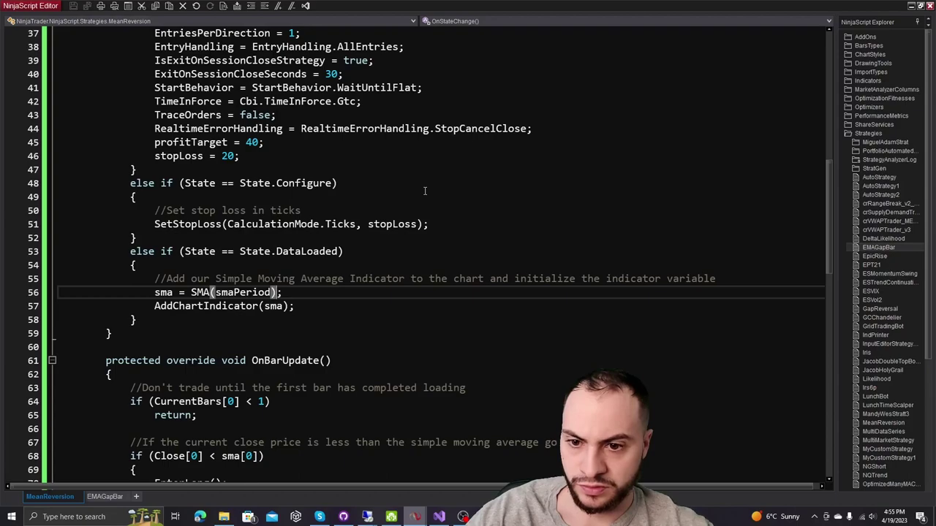
{"action": "scroll", "coordinate": [424, 190], "scroll_direction": "down", "scroll_amount": 1}
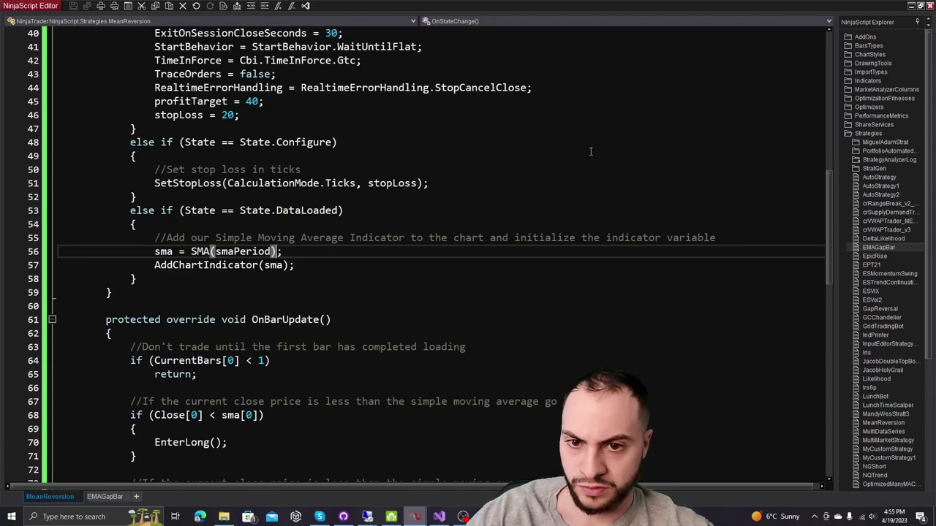
{"action": "left_click", "coordinate": [911, 7]}
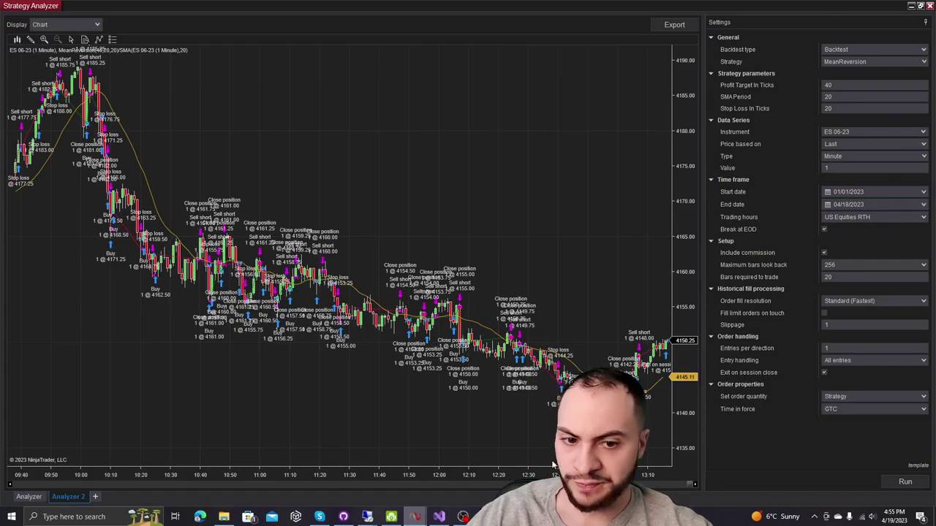
Set the backtest start date to 01/01/2022 and rerun the backtest.
{"action": "mouse_move", "coordinate": [688, 487]}
{"action": "left_mouse_down"}
{"action": "mouse_move", "coordinate": [669, 487]}
{"action": "mouse_move", "coordinate": [695, 487]}
{"action": "left_mouse_up"}
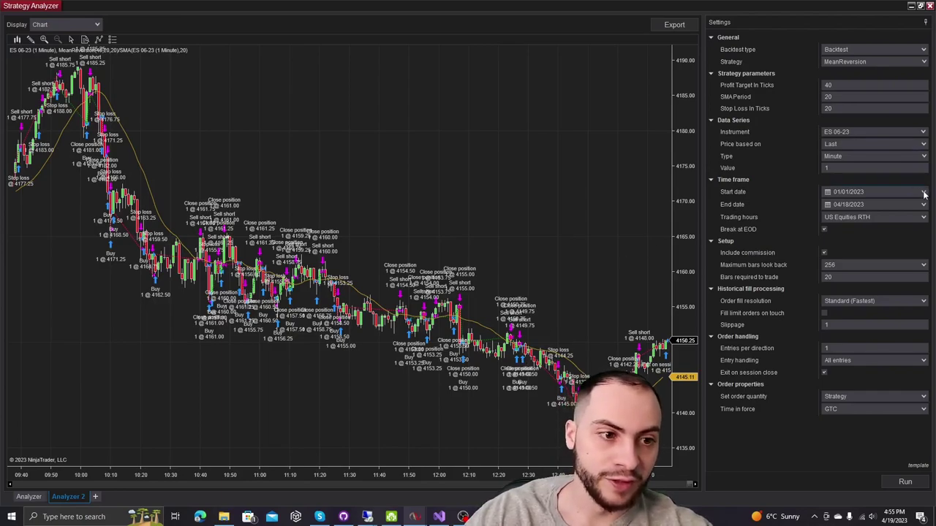
{"action": "left_click", "coordinate": [877, 193]}
{"action": "left_click", "coordinate": [876, 206]}
{"action": "left_click", "coordinate": [829, 205]}
{"action": "left_click", "coordinate": [839, 226]}
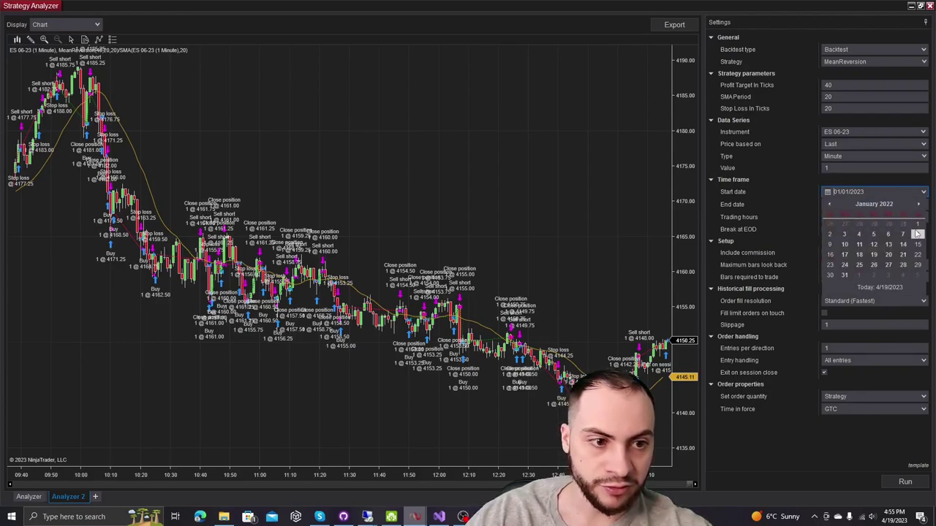
{"action": "left_click", "coordinate": [918, 224]}
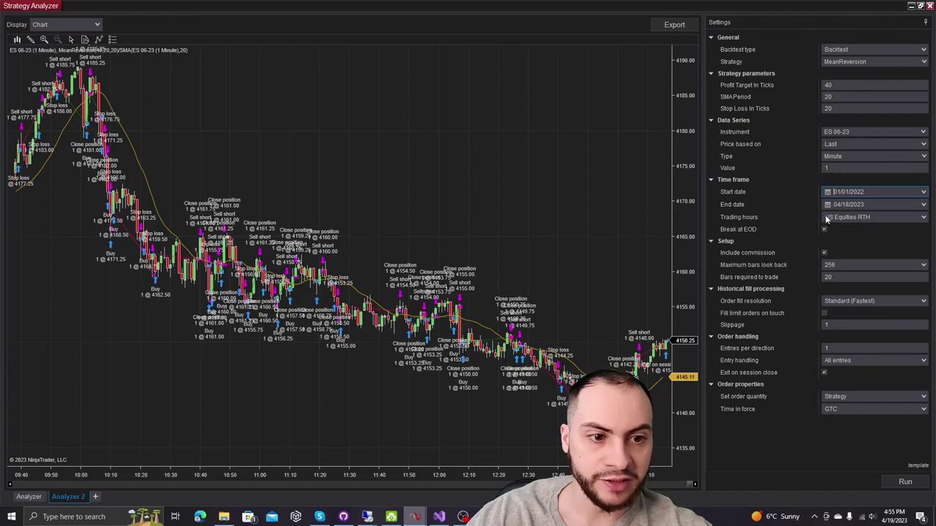
{"action": "left_click", "coordinate": [905, 481]}
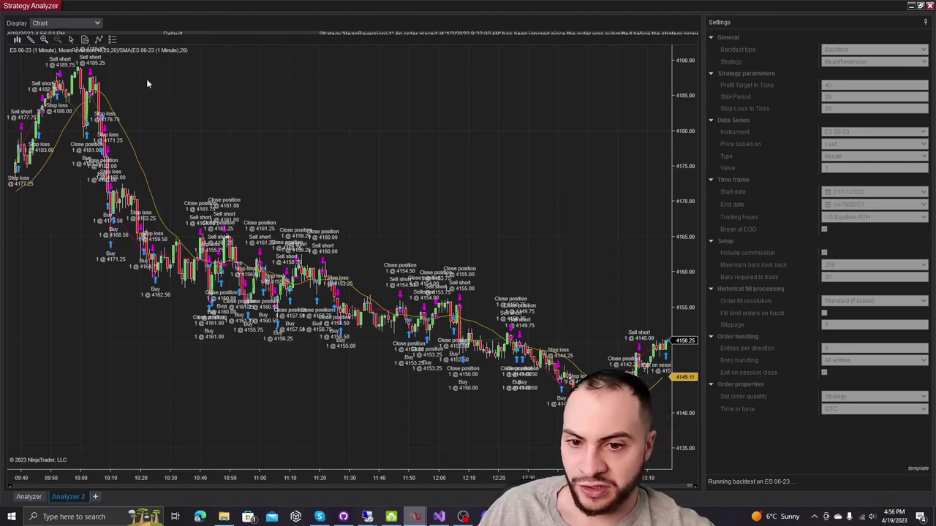
Review the losing Summary and the Analysis cumulative profit curve, then return to the trade chart.
{"action": "left_click", "coordinate": [81, 23]}
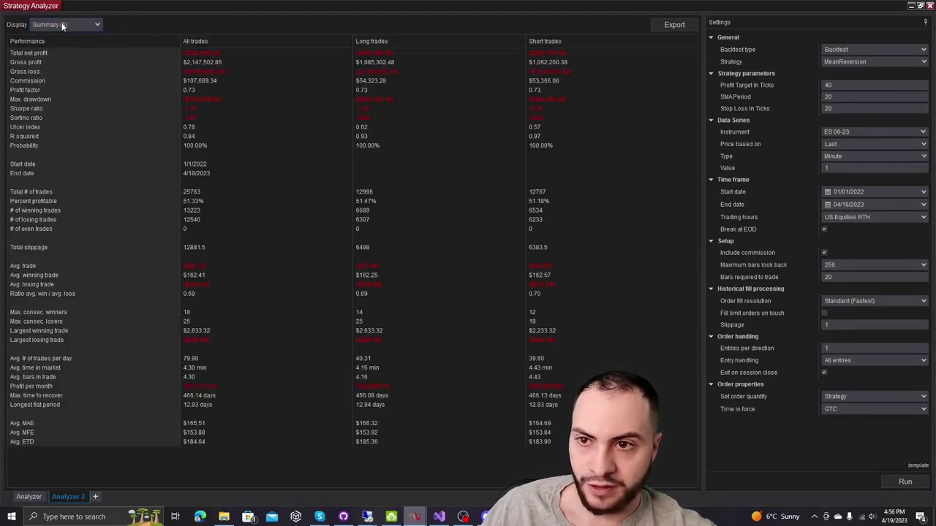
{"action": "left_click", "coordinate": [63, 25]}
{"action": "left_click", "coordinate": [73, 49]}
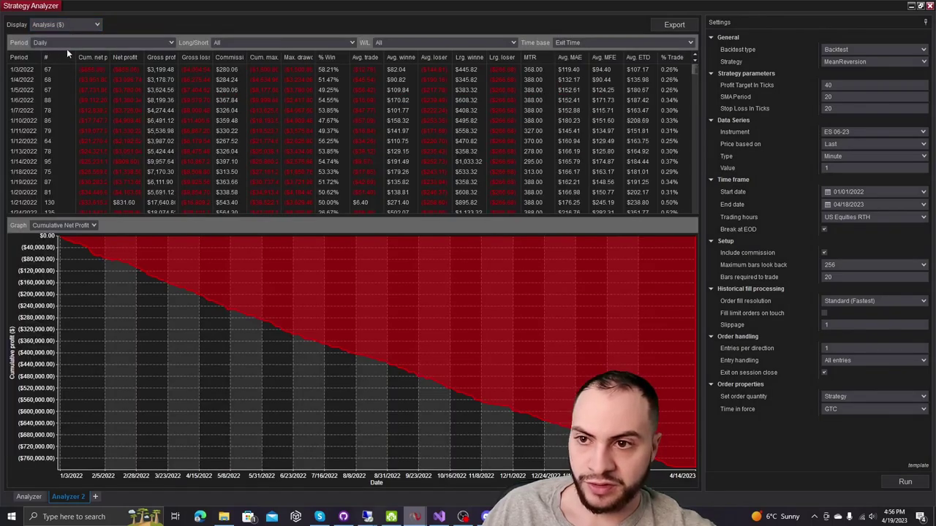
{"action": "left_click", "coordinate": [66, 24]}
{"action": "left_click", "coordinate": [63, 56]}
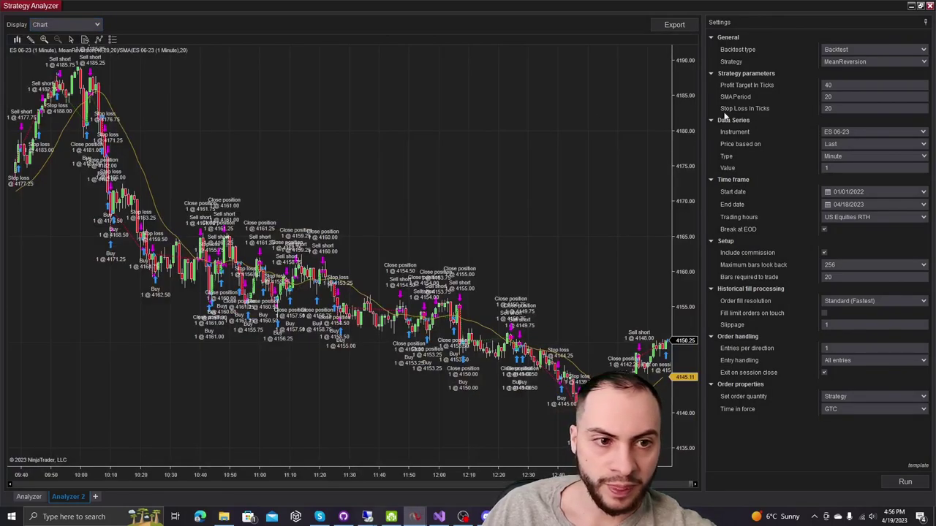
Switch the backtest type to Optimization and enter the 20;100;10 parameter range.
{"action": "left_click", "coordinate": [843, 52]}
{"action": "left_click", "coordinate": [824, 111]}
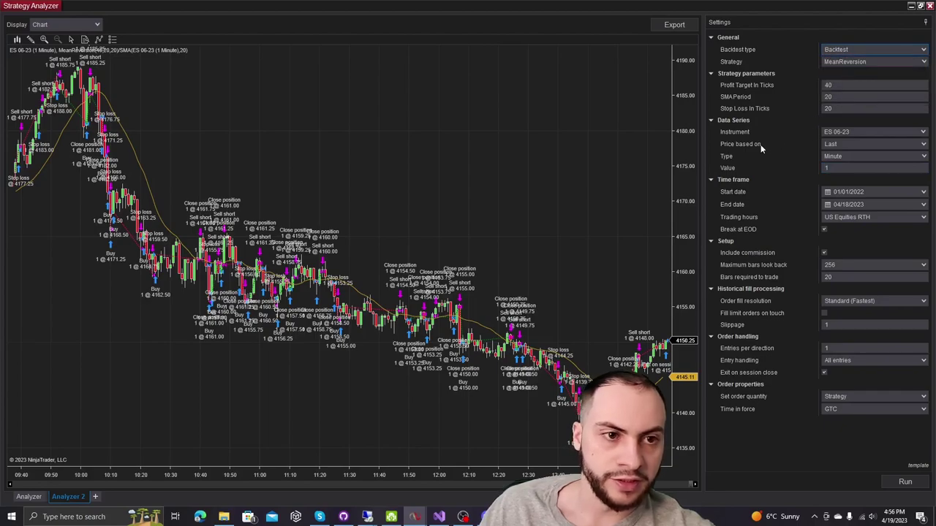
{"action": "key", "text": "Down"}
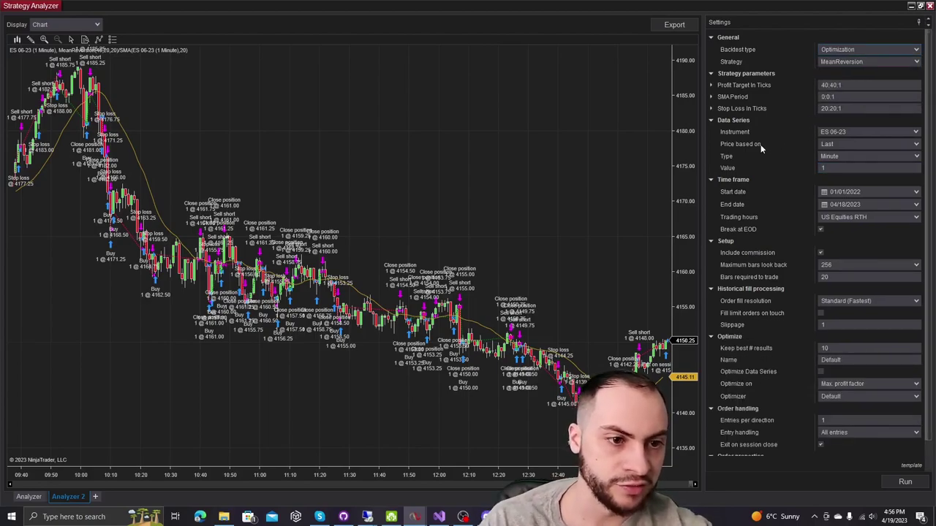
{"action": "left_click", "coordinate": [848, 96]}
{"action": "left_click", "coordinate": [844, 51]}
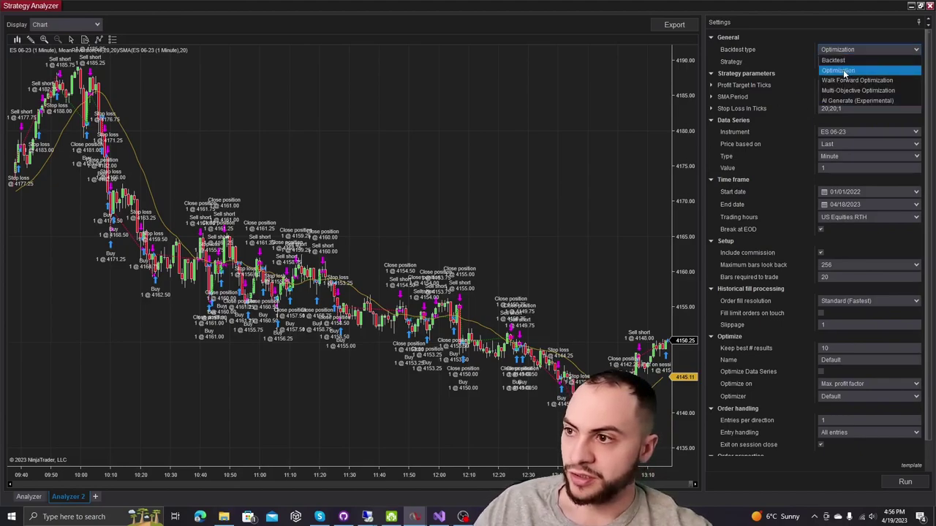
{"action": "left_click", "coordinate": [844, 70]}
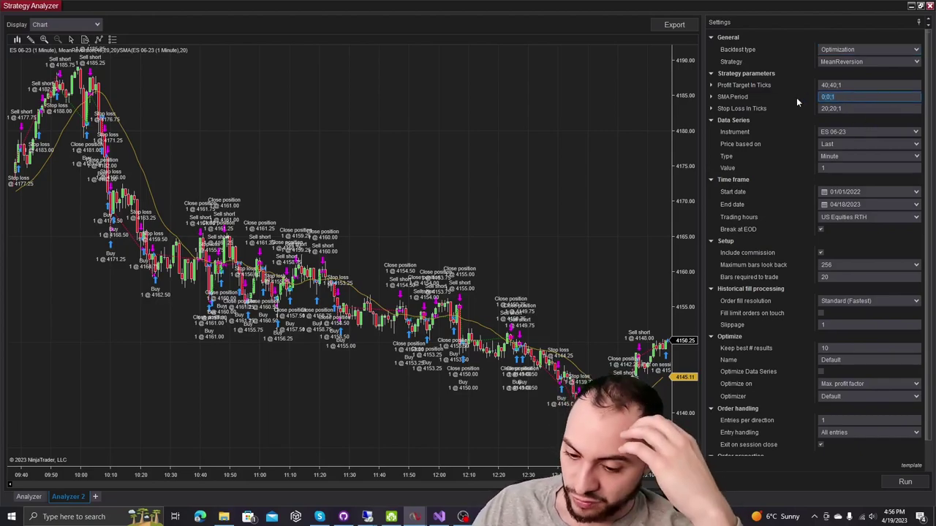
{"action": "type", "text": "20;"}
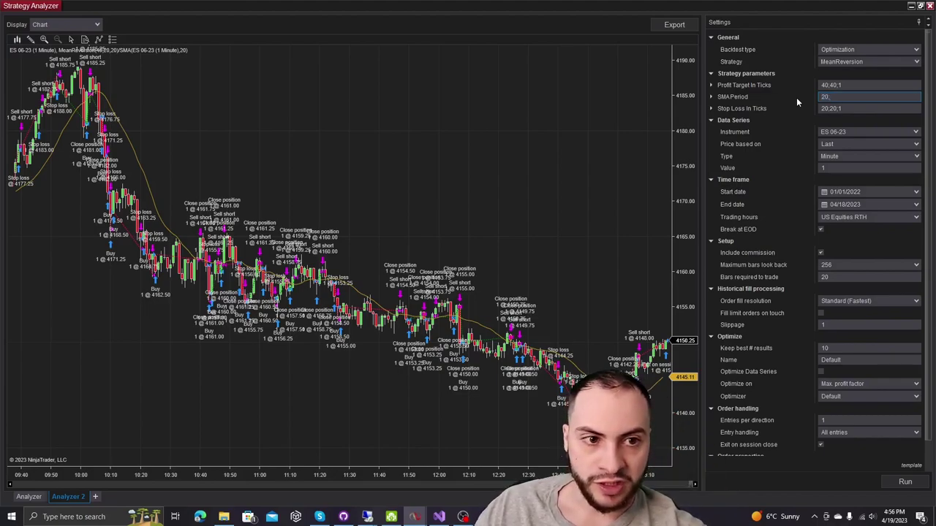
{"action": "type", "text": "100"}
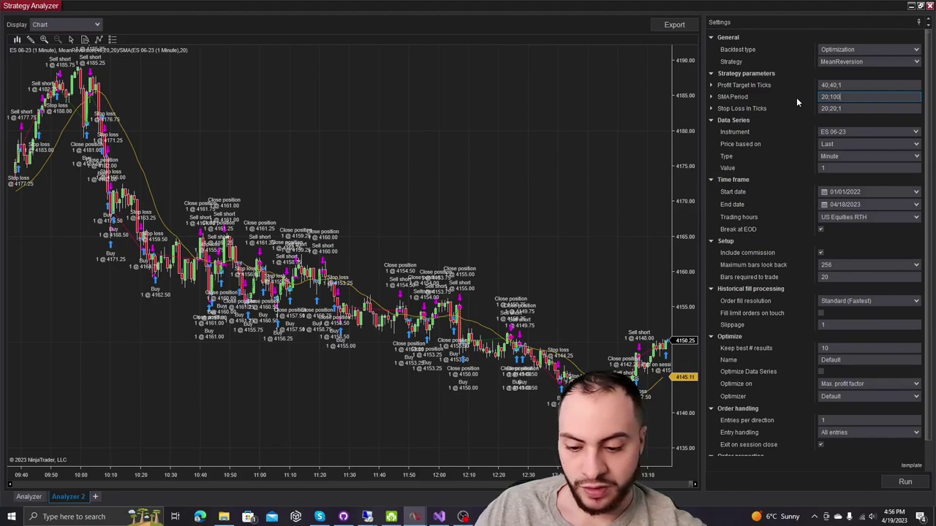
{"action": "type", "text": ";10"}
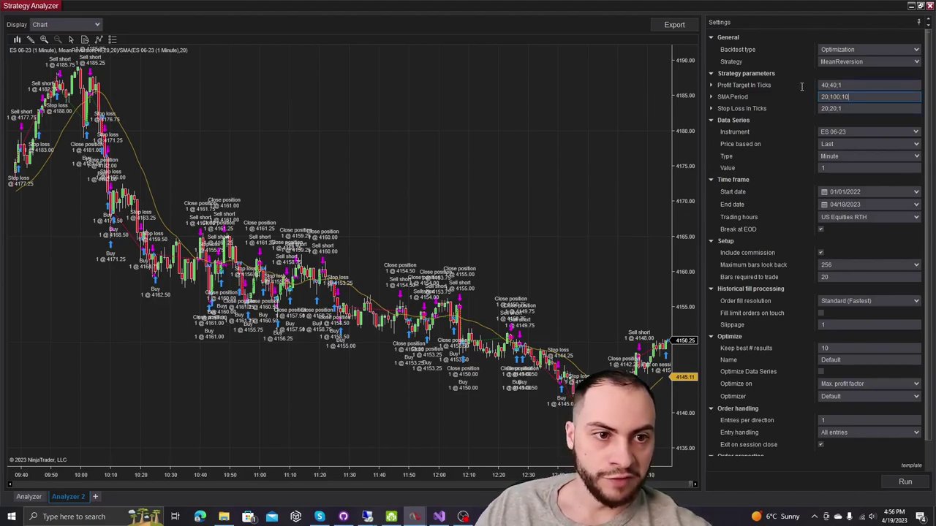
{"action": "left_click", "coordinate": [843, 85]}
{"action": "left_click", "coordinate": [859, 109]}
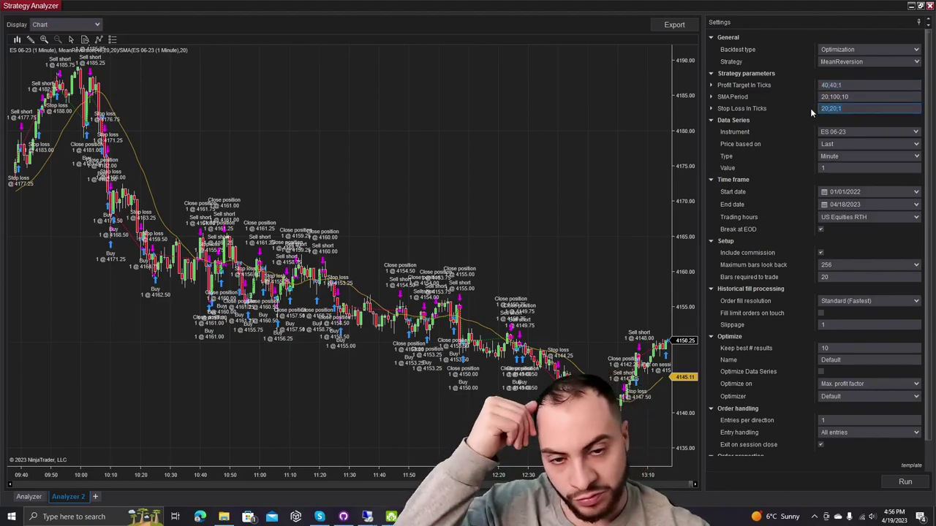
{"action": "left_click", "coordinate": [871, 108]}
{"action": "type", "text": "00;10"}
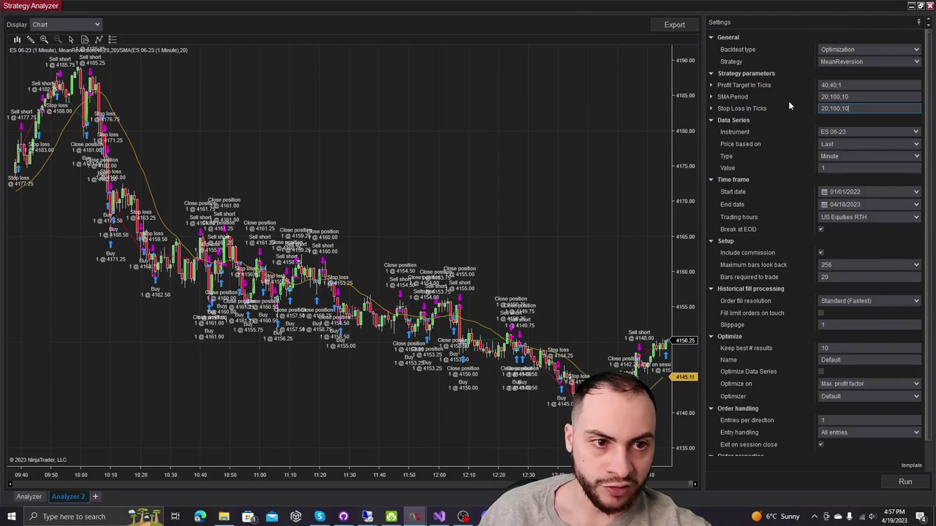
Verify SMA Period and Stop Loss both range 20 to 100 step 10, then run the optimization.
{"action": "left_click", "coordinate": [712, 96]}
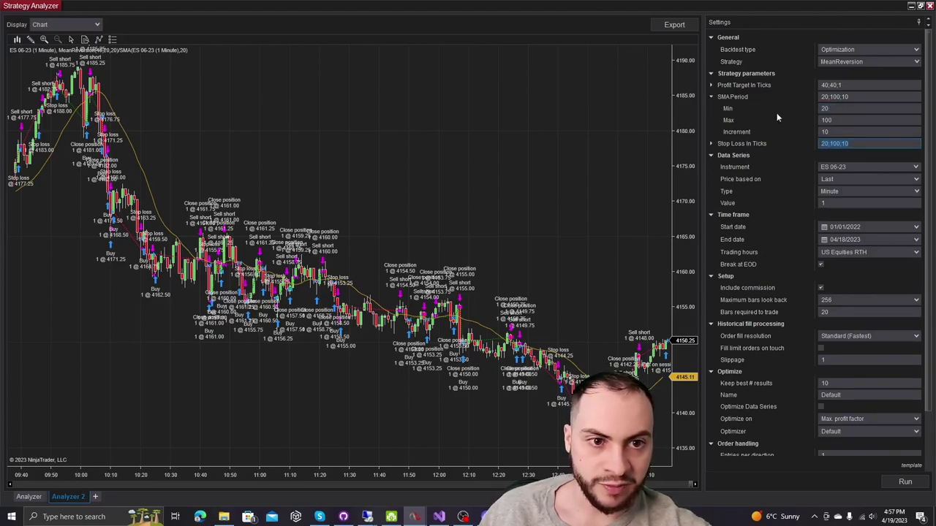
{"action": "left_click", "coordinate": [852, 120]}
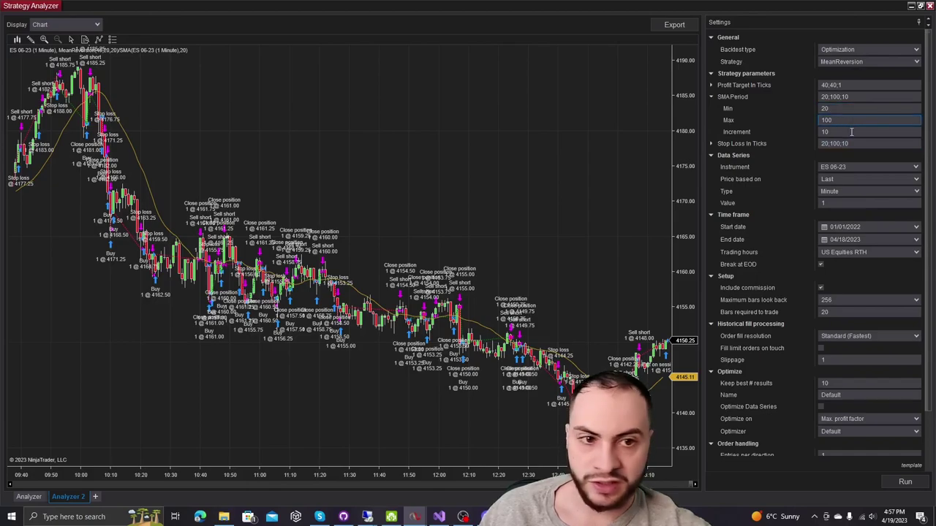
{"action": "key", "text": "Tab"}
{"action": "left_click", "coordinate": [713, 144]}
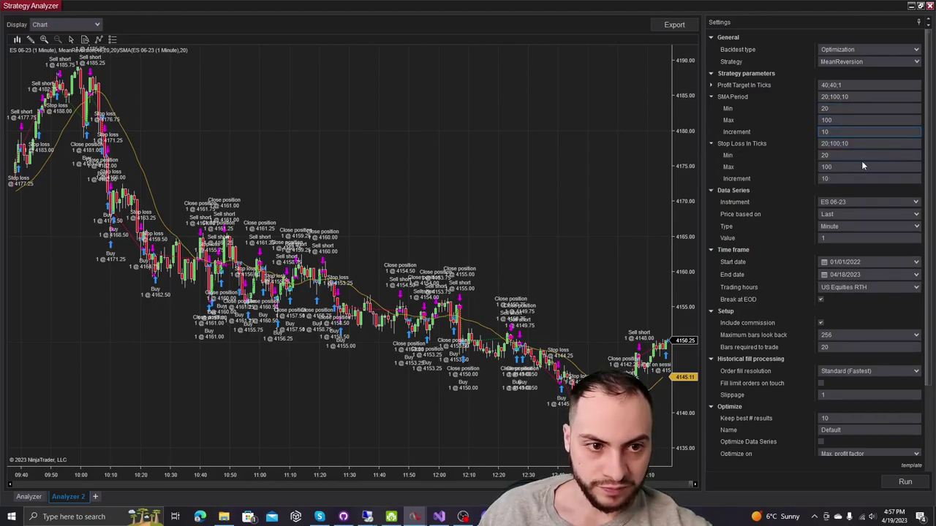
{"action": "left_click", "coordinate": [825, 108]}
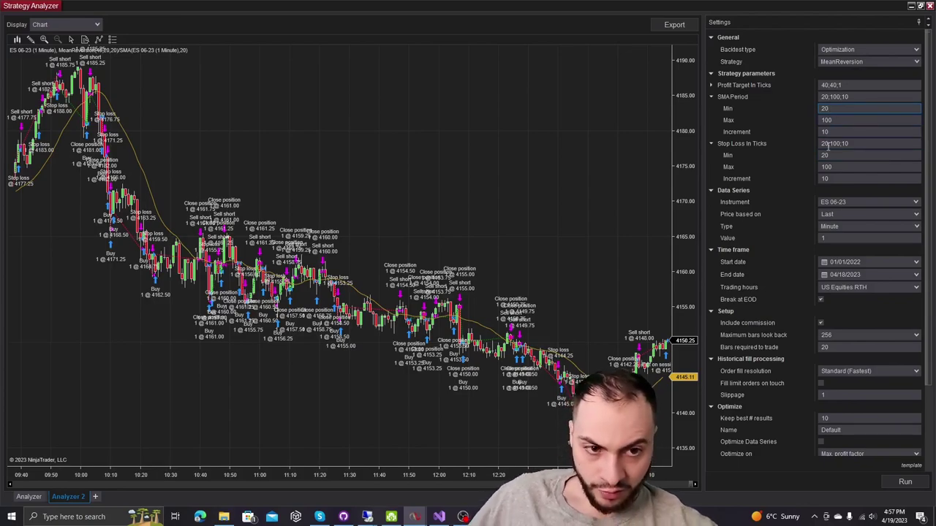
{"action": "left_click", "coordinate": [746, 144]}
{"action": "left_click", "coordinate": [731, 97]}
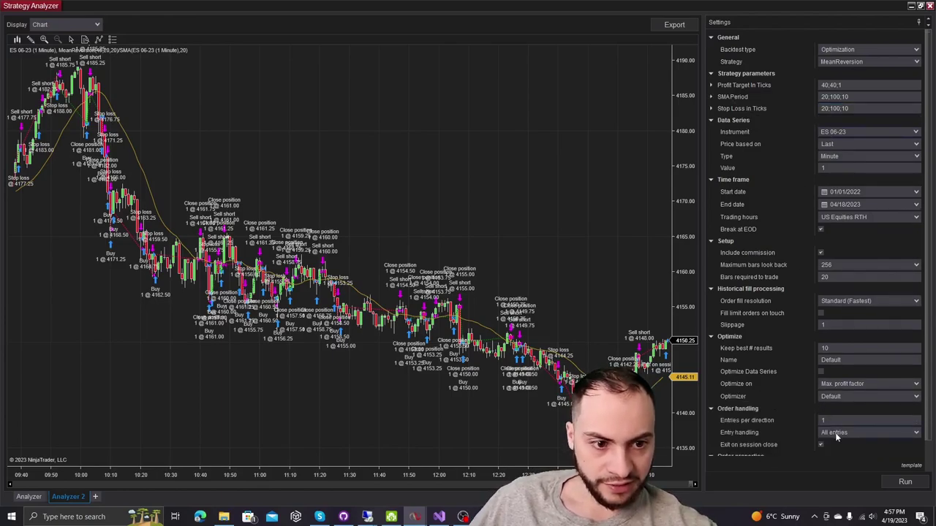
{"action": "left_click", "coordinate": [905, 482]}
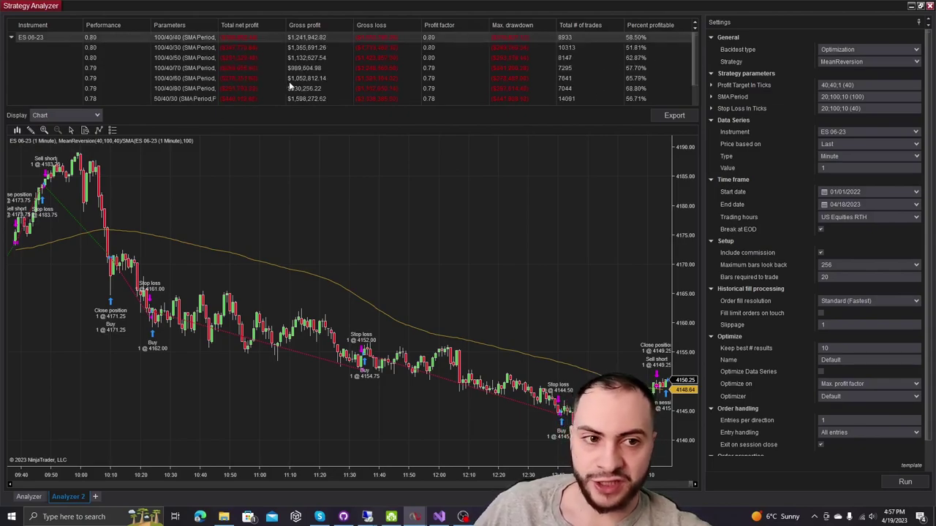
Rerun the optimization with the ES bar period set to 15, then 30, then 60 minutes.
{"action": "left_click", "coordinate": [841, 168]}
{"action": "type", "text": "5"}
{"action": "left_click", "coordinate": [906, 482]}
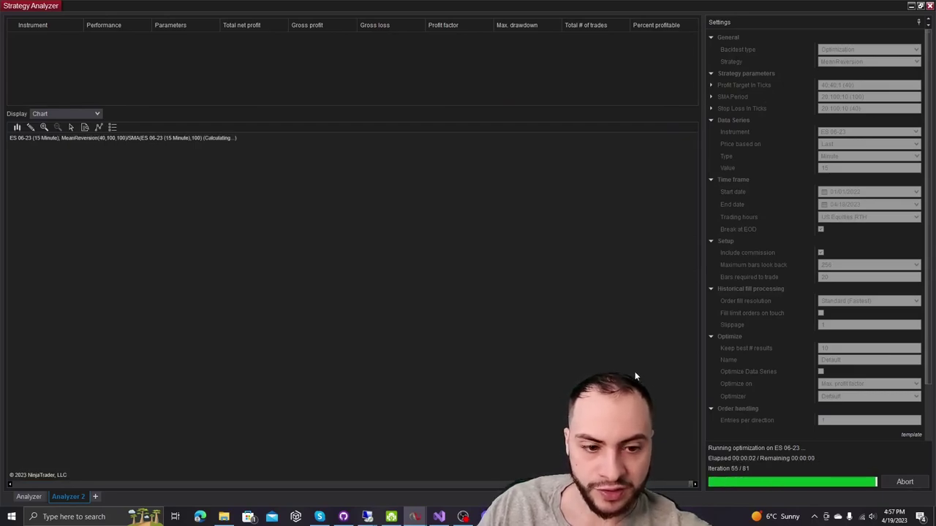
{"action": "scroll", "coordinate": [351, 66], "scroll_direction": "down", "scroll_amount": 1}
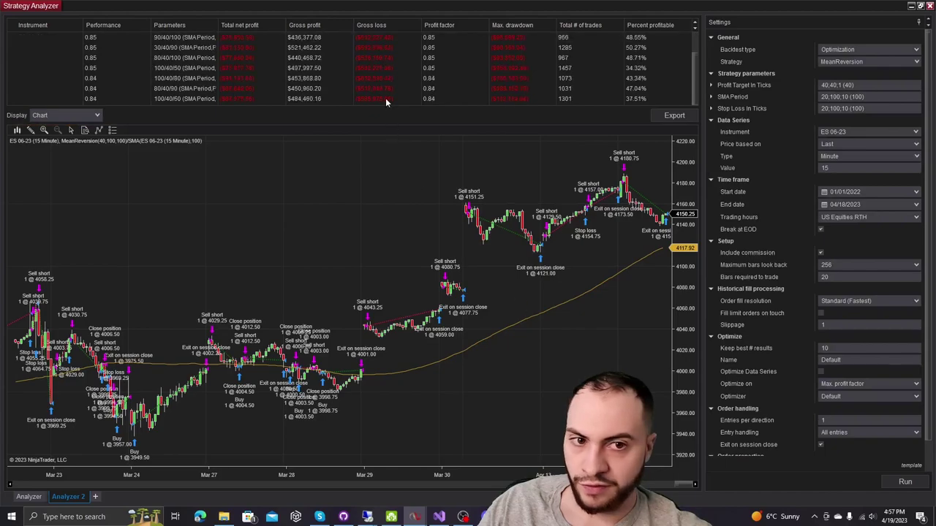
{"action": "double_click", "coordinate": [839, 171]}
{"action": "type", "text": "30"}
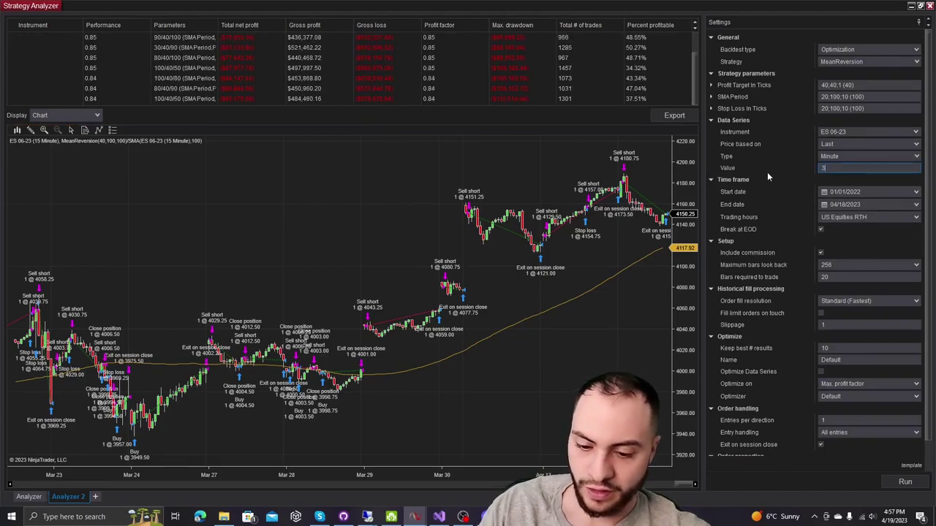
{"action": "left_click", "coordinate": [905, 482]}
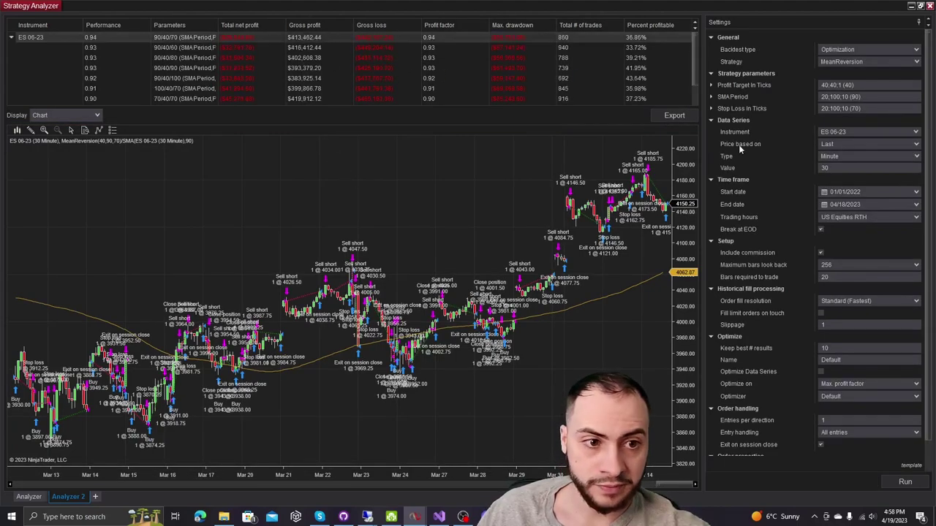
{"action": "left_click", "coordinate": [841, 168]}
{"action": "type", "text": "60"}
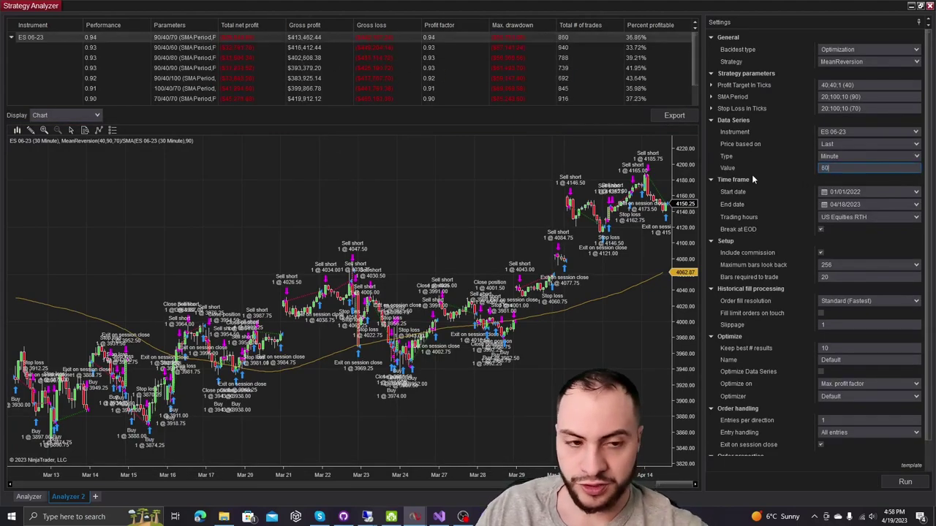
{"action": "key", "text": "Return"}
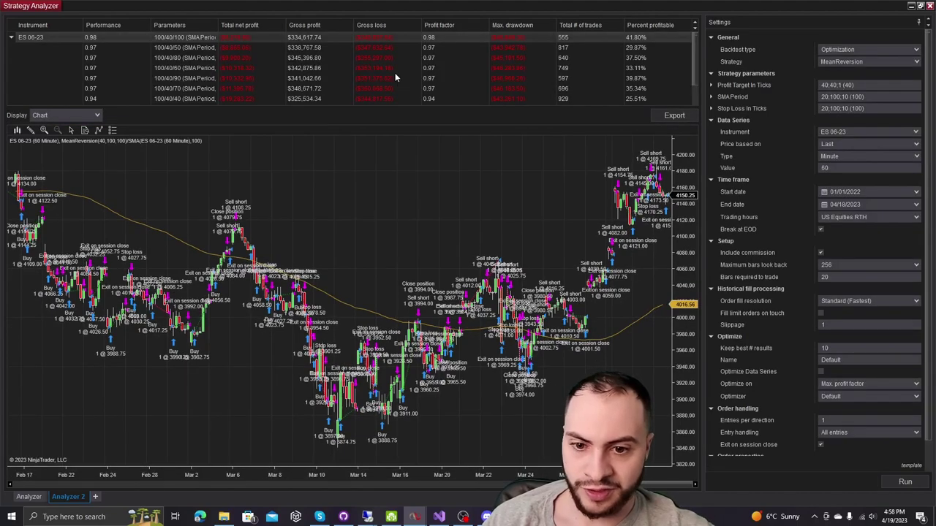
{"action": "scroll", "coordinate": [308, 37], "scroll_direction": "down", "scroll_amount": 1}
{"action": "scroll", "coordinate": [221, 64], "scroll_direction": "up", "scroll_amount": 1}
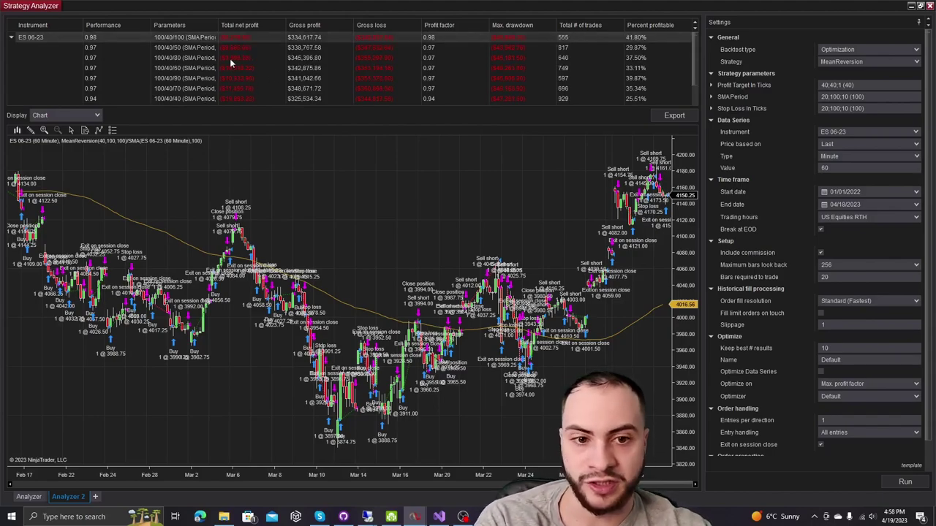
{"action": "scroll", "coordinate": [435, 184], "scroll_direction": "up", "scroll_amount": 2}
{"action": "scroll", "coordinate": [434, 183], "scroll_direction": "up", "scroll_amount": 2}
{"action": "scroll", "coordinate": [436, 185], "scroll_direction": "up", "scroll_amount": 4}
{"action": "scroll", "coordinate": [436, 186], "scroll_direction": "up", "scroll_amount": 3}
{"action": "scroll", "coordinate": [434, 176], "scroll_direction": "up", "scroll_amount": 3}
{"action": "scroll", "coordinate": [454, 180], "scroll_direction": "up", "scroll_amount": 3}
{"action": "scroll", "coordinate": [473, 191], "scroll_direction": "up", "scroll_amount": 3}
{"action": "scroll", "coordinate": [490, 263], "scroll_direction": "up", "scroll_amount": 3}
{"action": "scroll", "coordinate": [473, 313], "scroll_direction": "up", "scroll_amount": 3}
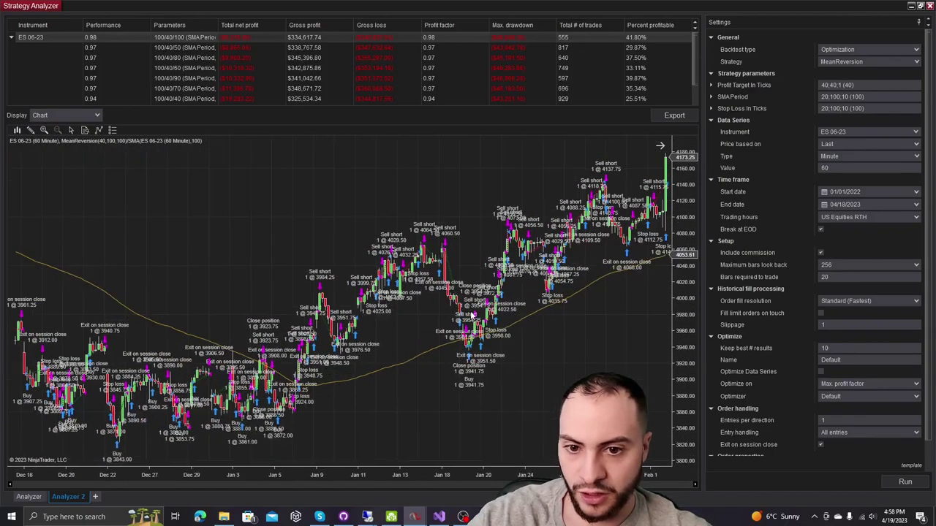
{"action": "left_click", "coordinate": [50, 114]}
{"action": "left_click", "coordinate": [54, 119]}
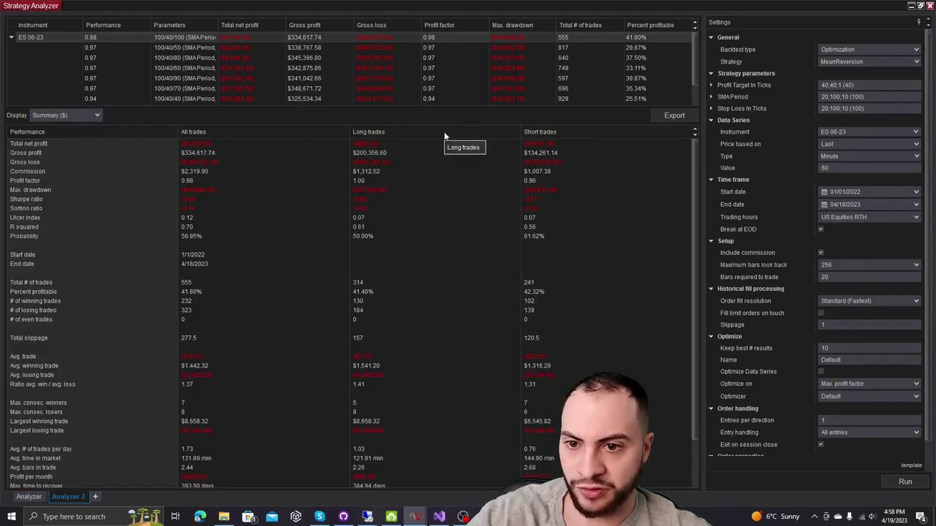
{"action": "left_click", "coordinate": [231, 282]}
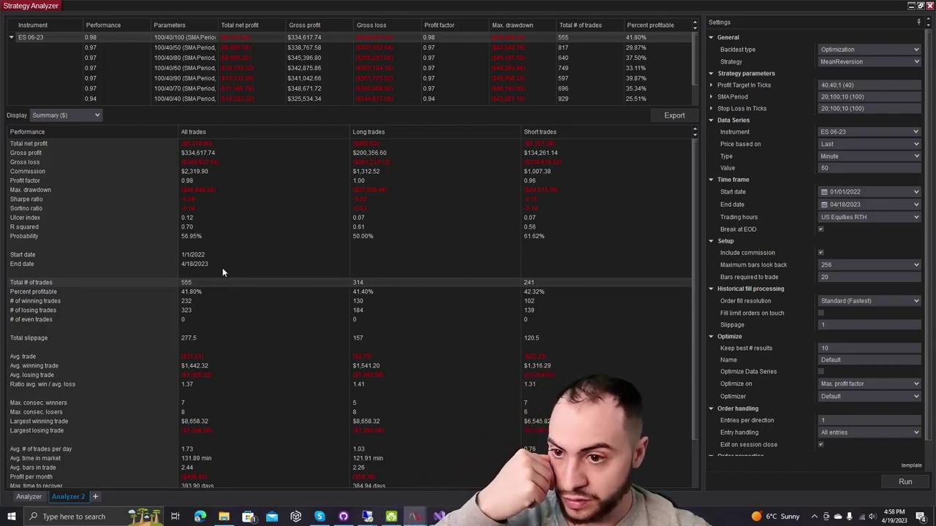
{"action": "left_click", "coordinate": [201, 291]}
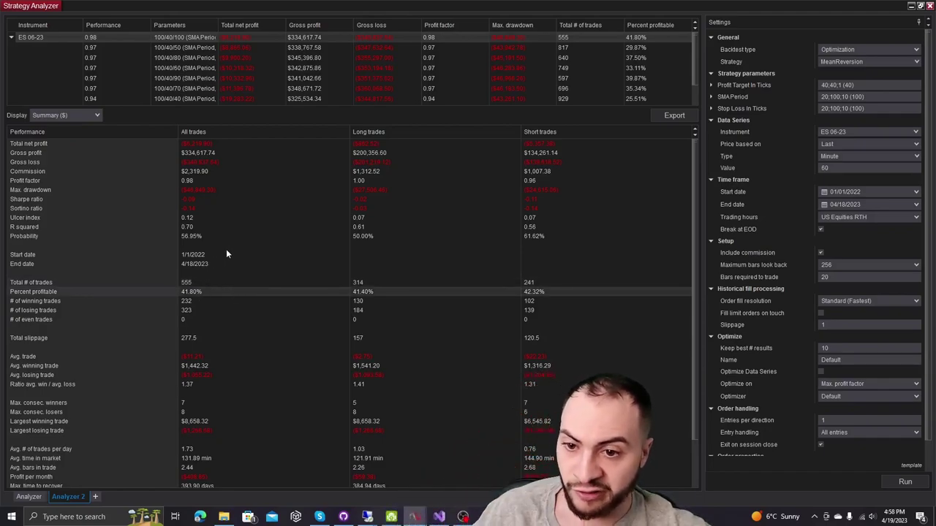
{"action": "left_click", "coordinate": [65, 115]}
{"action": "left_click", "coordinate": [85, 147]}
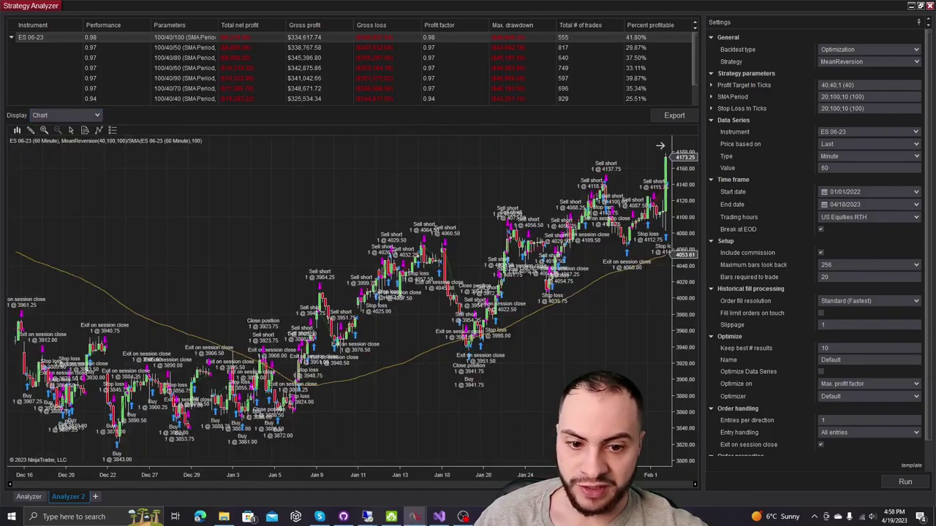
{"action": "scroll", "coordinate": [356, 461], "scroll_direction": "up", "scroll_amount": 2}
{"action": "scroll", "coordinate": [357, 461], "scroll_direction": "up", "scroll_amount": 2}
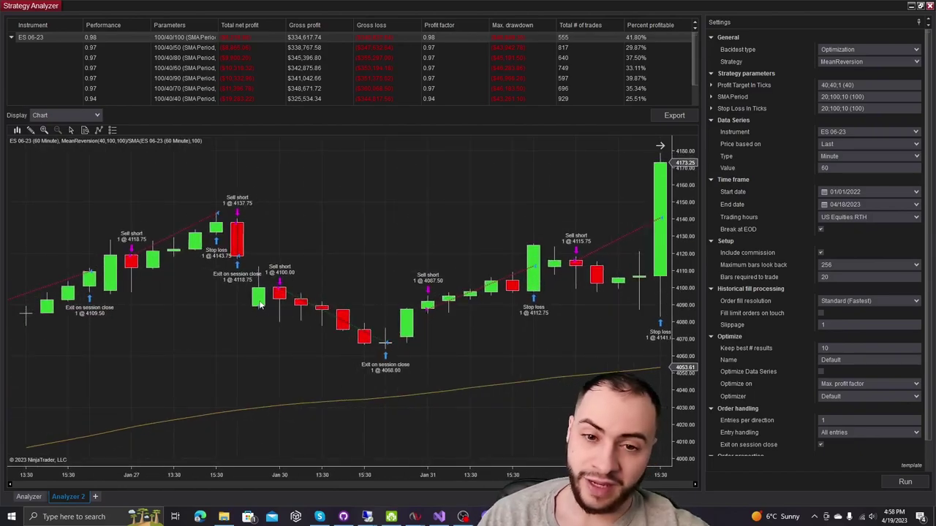
{"action": "scroll", "coordinate": [451, 471], "scroll_direction": "down", "scroll_amount": 10}
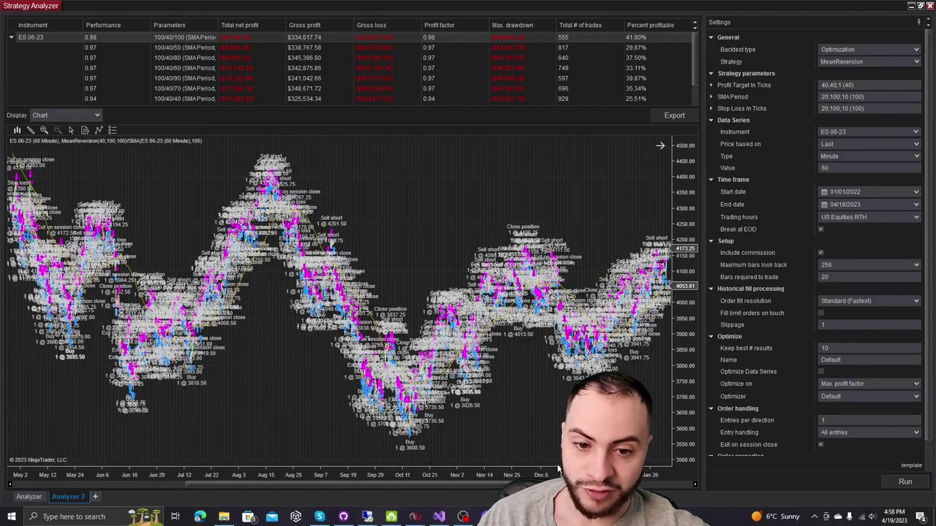
{"action": "scroll", "coordinate": [285, 475], "scroll_direction": "up", "scroll_amount": 5}
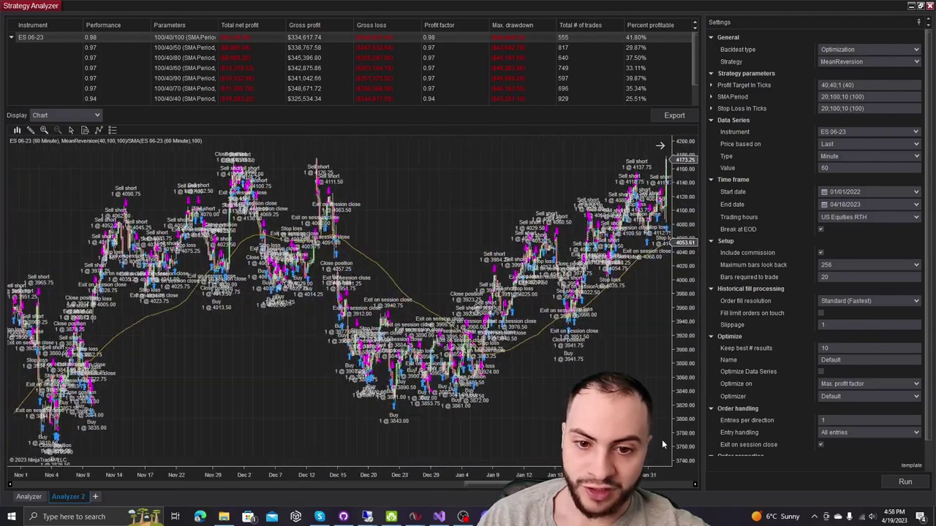
{"action": "scroll", "coordinate": [373, 423], "scroll_direction": "up", "scroll_amount": 3}
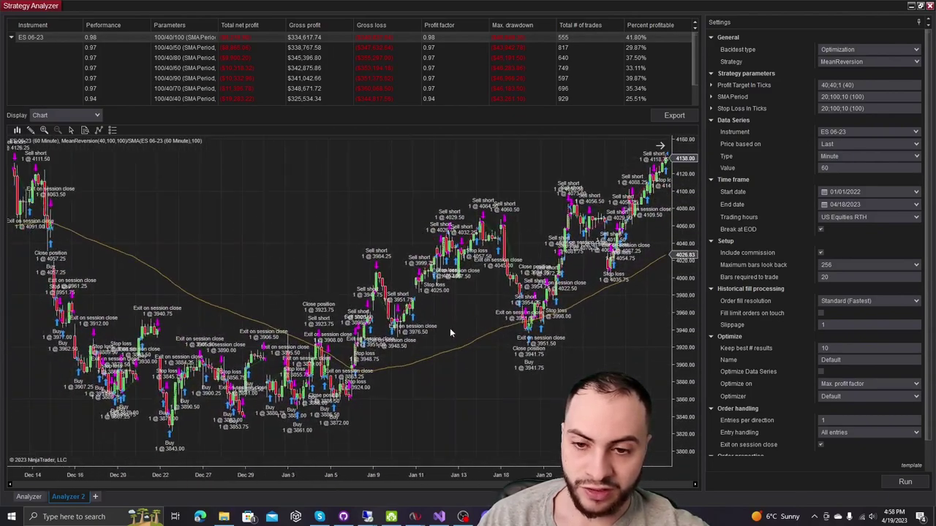
{"action": "scroll", "coordinate": [455, 329], "scroll_direction": "down", "scroll_amount": 1}
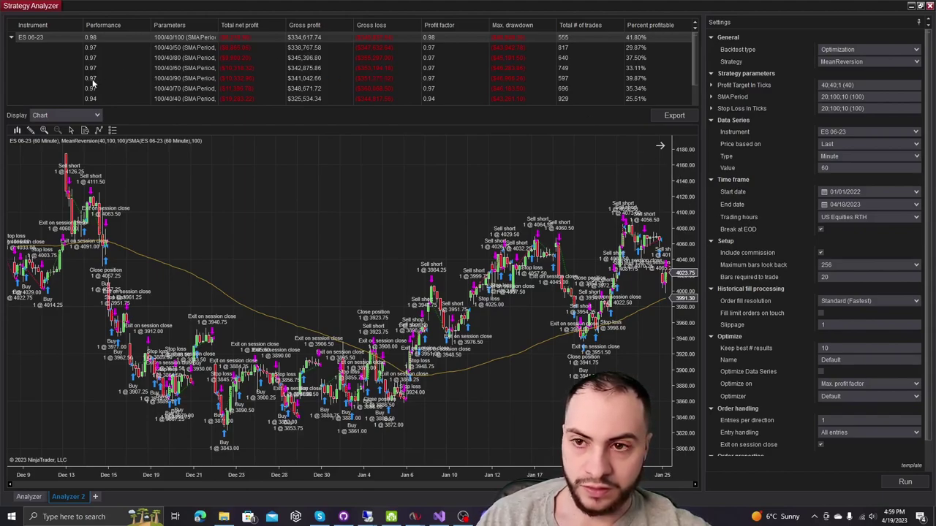
{"action": "mouse_move", "coordinate": [414, 517]}
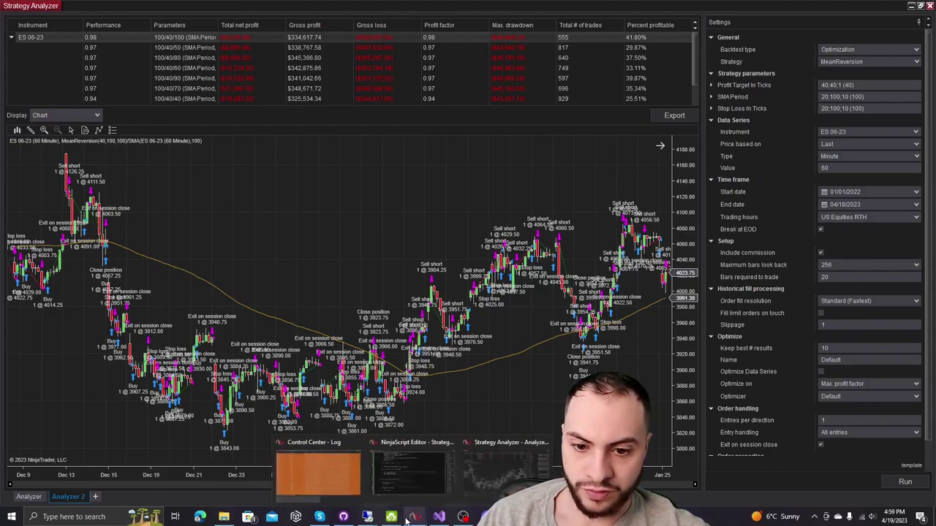
{"action": "left_click", "coordinate": [414, 446]}
{"action": "scroll", "coordinate": [405, 269], "scroll_direction": "down", "scroll_amount": 4}
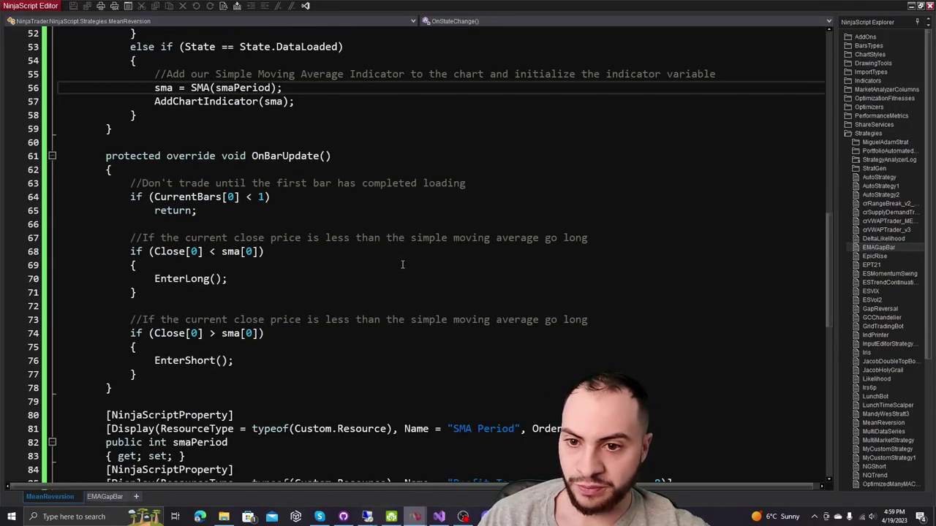
{"action": "left_click", "coordinate": [260, 252]}
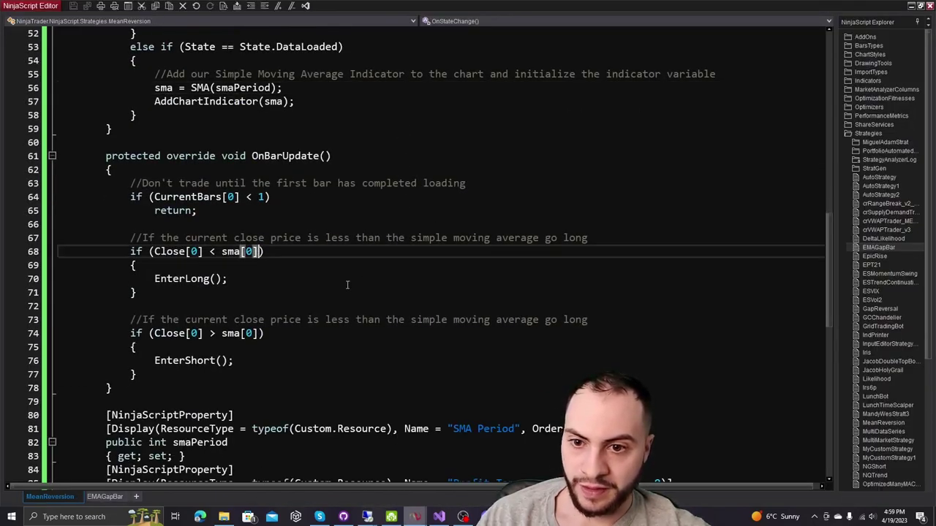
{"action": "scroll", "coordinate": [235, 271], "scroll_direction": "down", "scroll_amount": 2}
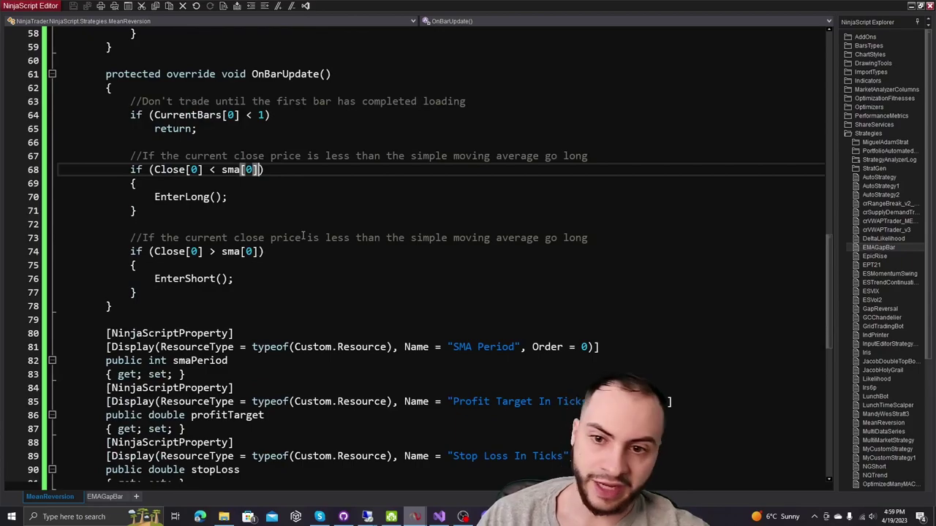
{"action": "left_click", "coordinate": [262, 251]}
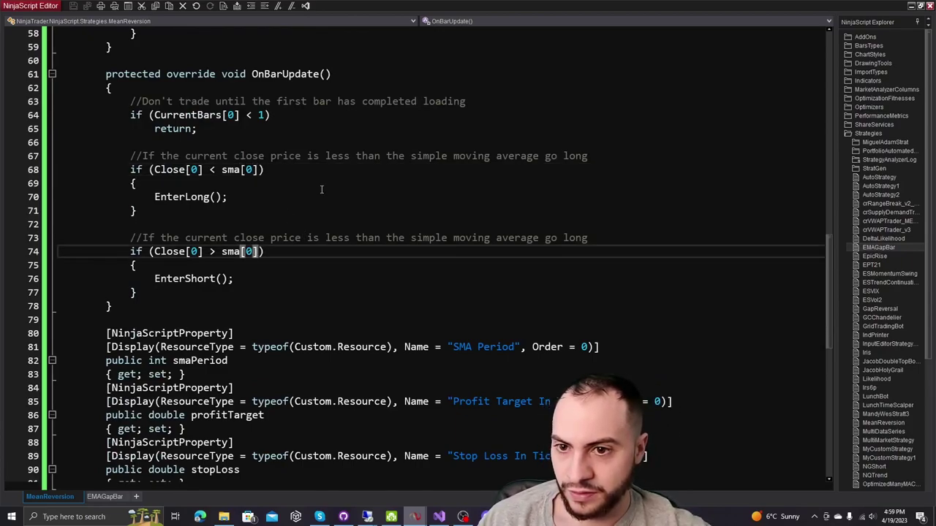
{"action": "scroll", "coordinate": [316, 193], "scroll_direction": "up", "scroll_amount": 7}
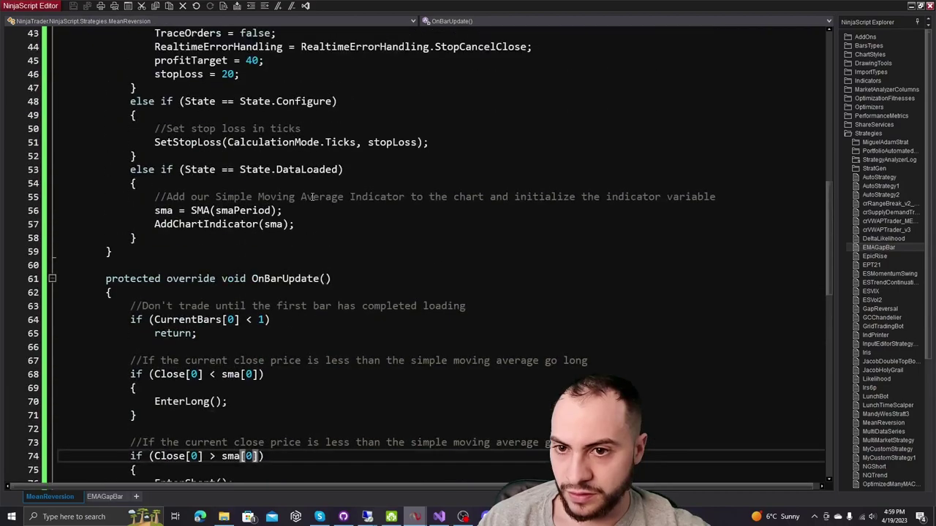
{"action": "scroll", "coordinate": [313, 197], "scroll_direction": "down", "scroll_amount": 6}
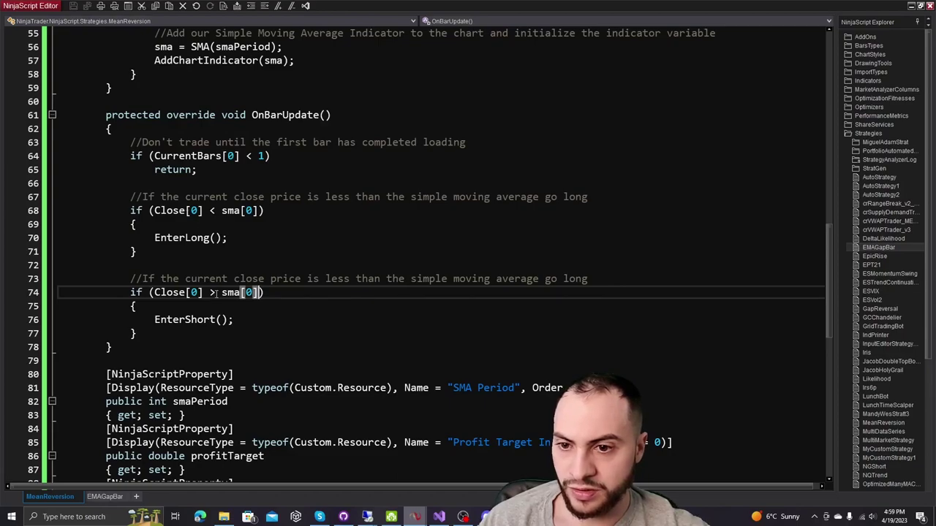
{"action": "scroll", "coordinate": [278, 257], "scroll_direction": "up", "scroll_amount": 3}
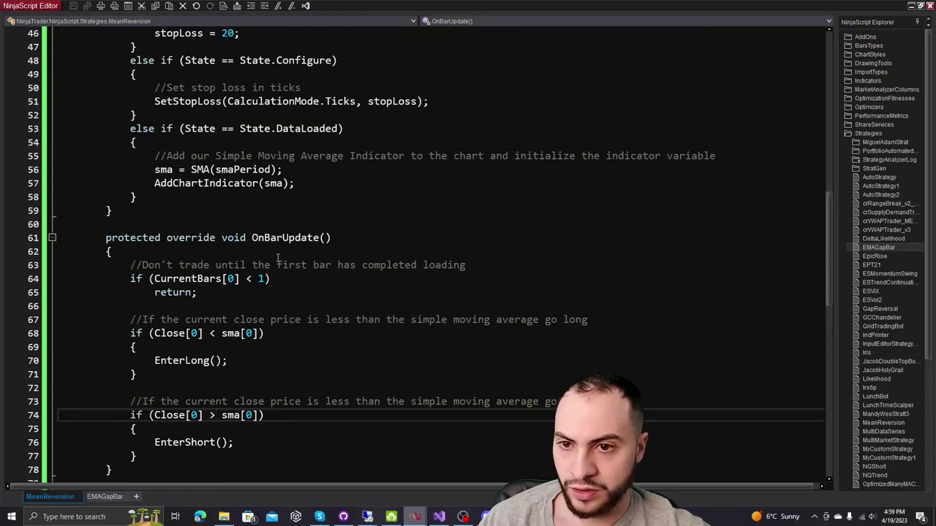
{"action": "scroll", "coordinate": [277, 258], "scroll_direction": "up", "scroll_amount": 2}
{"action": "scroll", "coordinate": [278, 258], "scroll_direction": "up", "scroll_amount": 1}
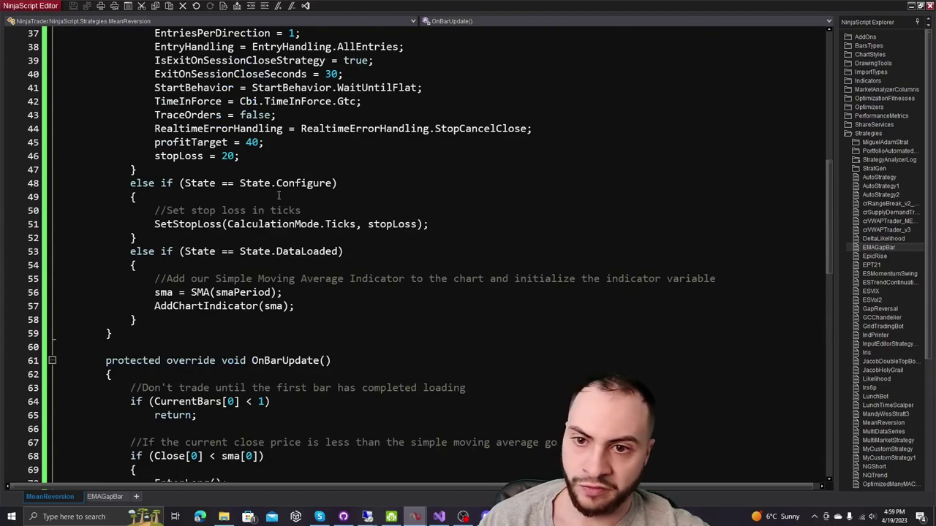
{"action": "left_click", "coordinate": [161, 196]}
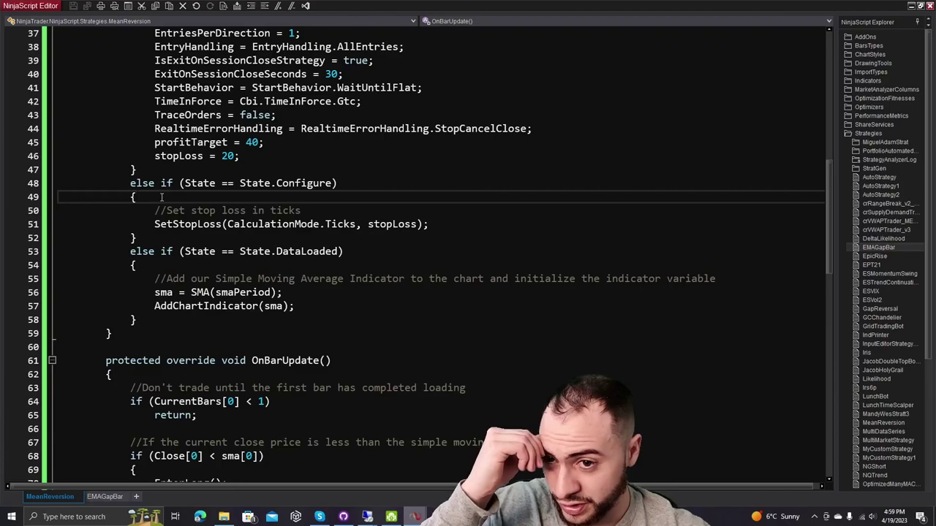
{"action": "scroll", "coordinate": [162, 197], "scroll_direction": "up", "scroll_amount": 1}
{"action": "scroll", "coordinate": [161, 205], "scroll_direction": "up", "scroll_amount": 1}
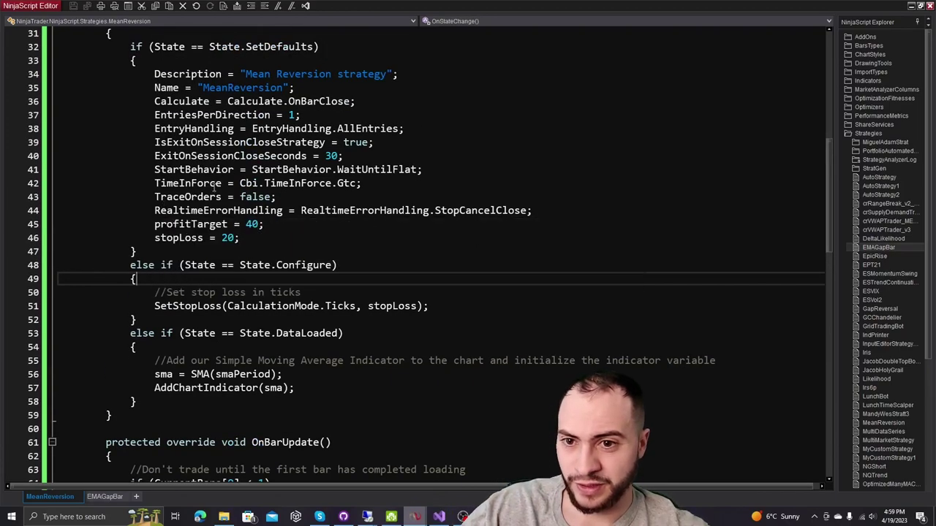
Add '//Set profit target in ticks' and SetProfitTarget(CalculationMode.Ticks, profitTarget); above the stop-loss line.
{"action": "key", "text": "Return"}
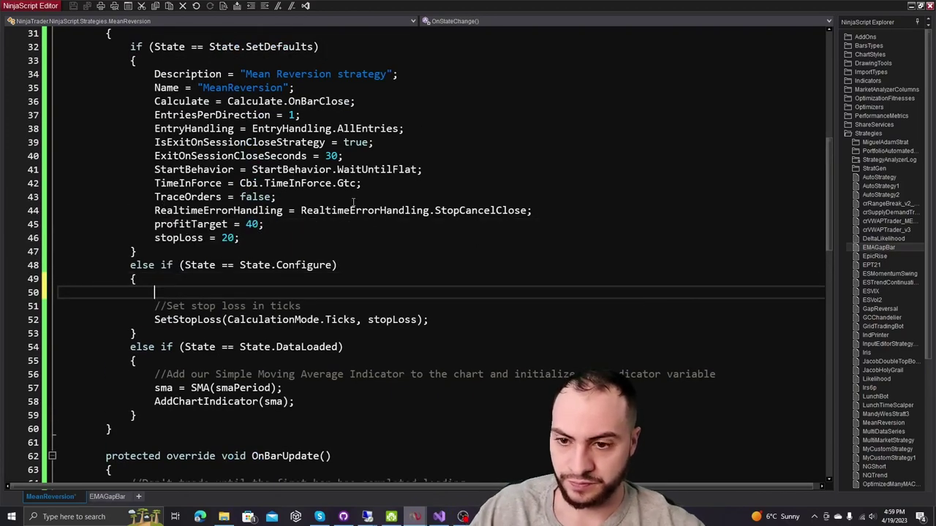
{"action": "type", "text": "//Set profit target in ticks"}
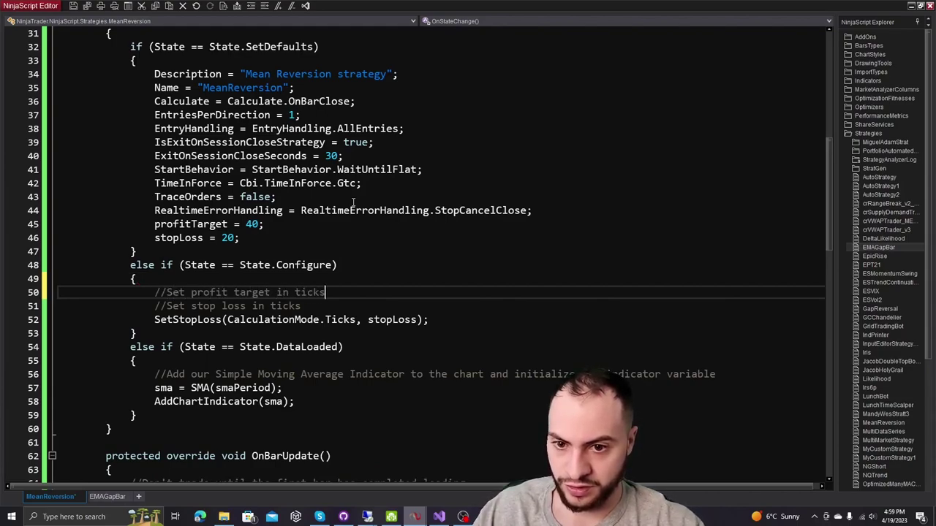
{"action": "key", "text": "Return"}
{"action": "type", "text": "SetProfi"}
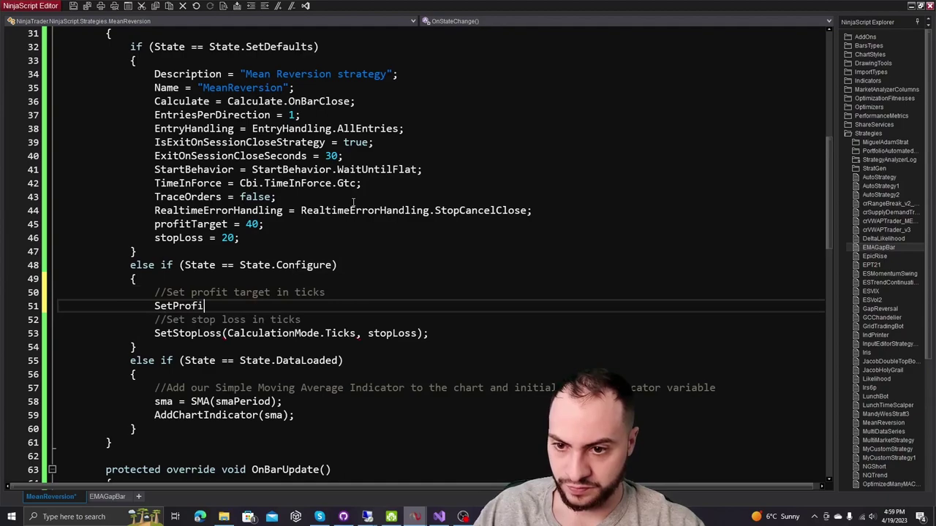
{"action": "type", "text": "tTarget(CalculationMode"}
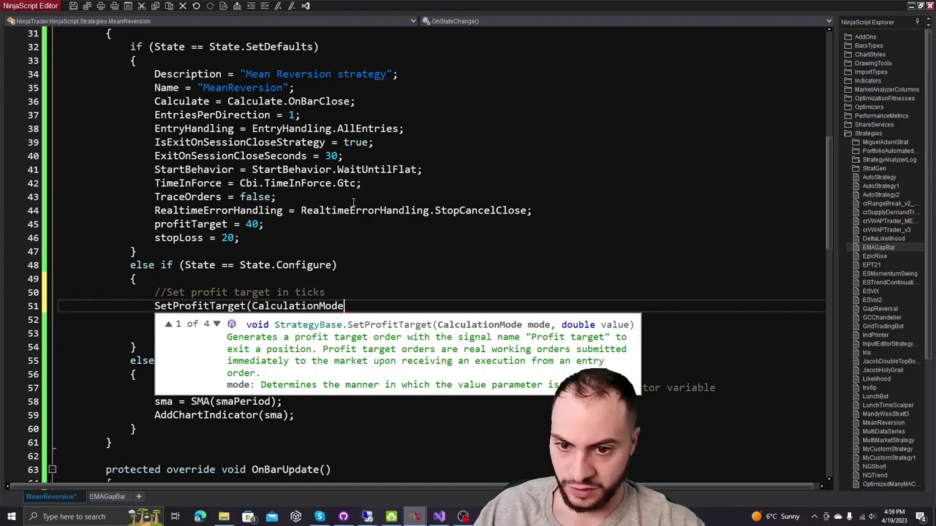
{"action": "type", "text": ".Ti"}
{"action": "key", "text": "Tab"}
{"action": "type", "text": ","}
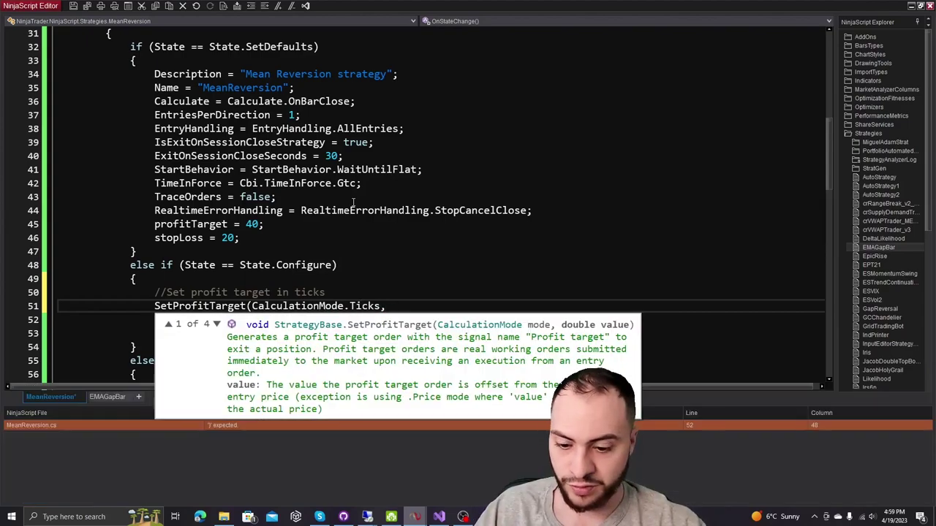
{"action": "type", "text": "get)"}
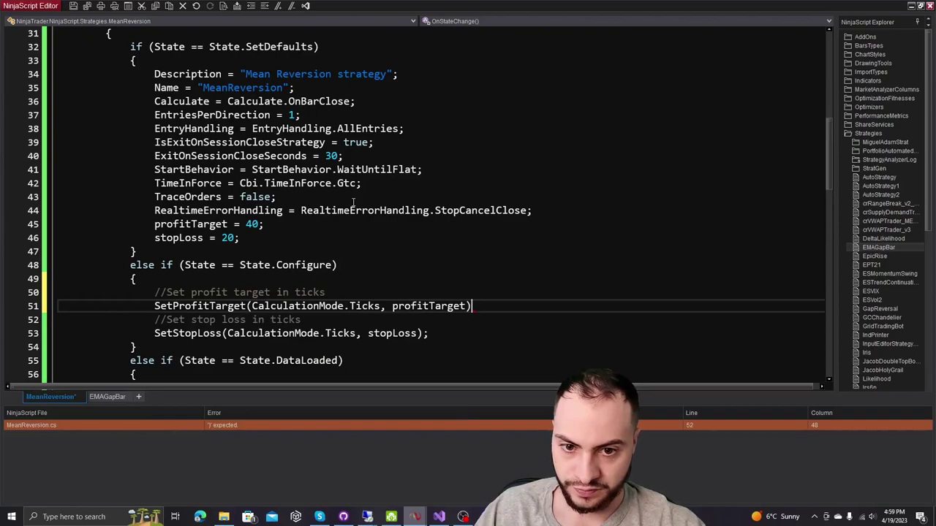
{"action": "type", "text": ";"}
{"action": "scroll", "coordinate": [434, 166], "scroll_direction": "down", "scroll_amount": 4}
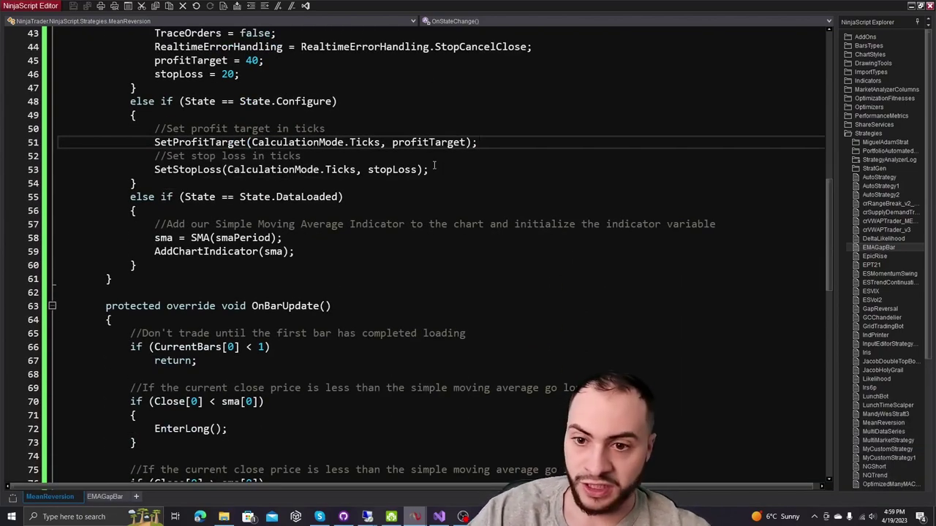
{"action": "scroll", "coordinate": [426, 170], "scroll_direction": "down", "scroll_amount": 4}
{"action": "scroll", "coordinate": [421, 173], "scroll_direction": "down", "scroll_amount": 1}
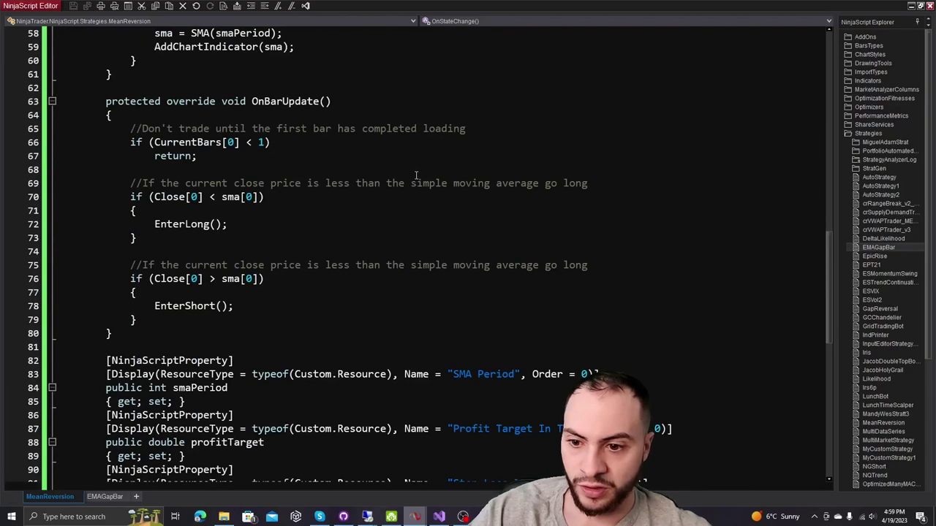
{"action": "scroll", "coordinate": [416, 174], "scroll_direction": "up", "scroll_amount": 5}
{"action": "scroll", "coordinate": [426, 170], "scroll_direction": "up", "scroll_amount": 3}
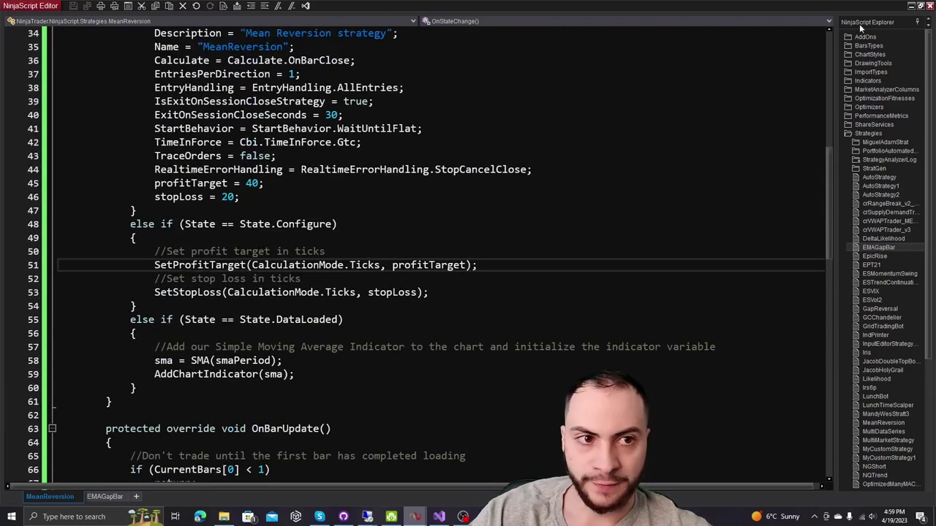
Set the Profit Target In Ticks range to 40;200;20 in Strategy Analyzer and run the optimization.
{"action": "left_click", "coordinate": [910, 8]}
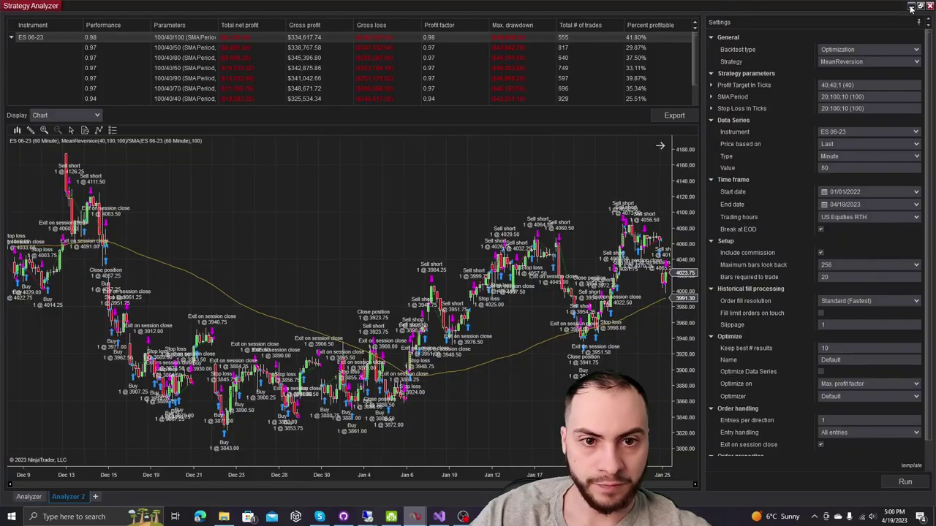
{"action": "left_click", "coordinate": [879, 85]}
{"action": "type", "text": "40"}
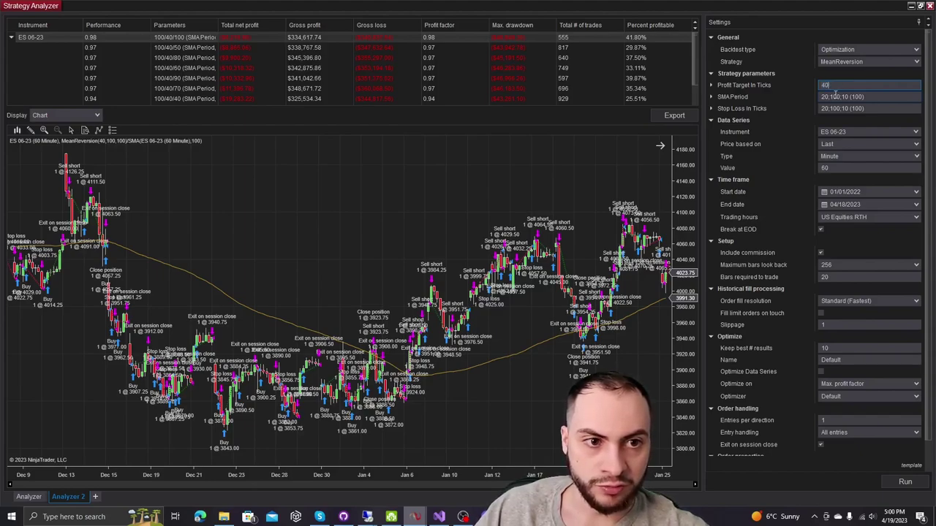
{"action": "type", "text": ";20"}
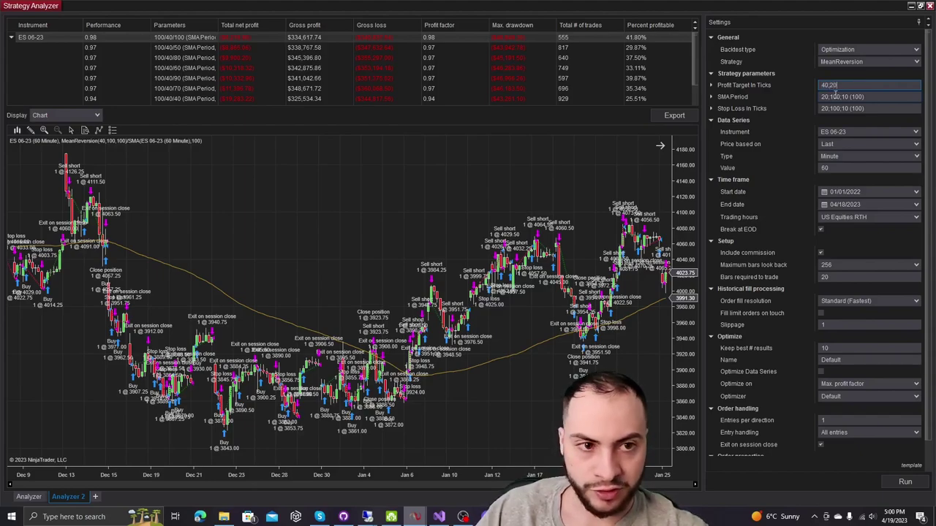
{"action": "type", "text": "0;20"}
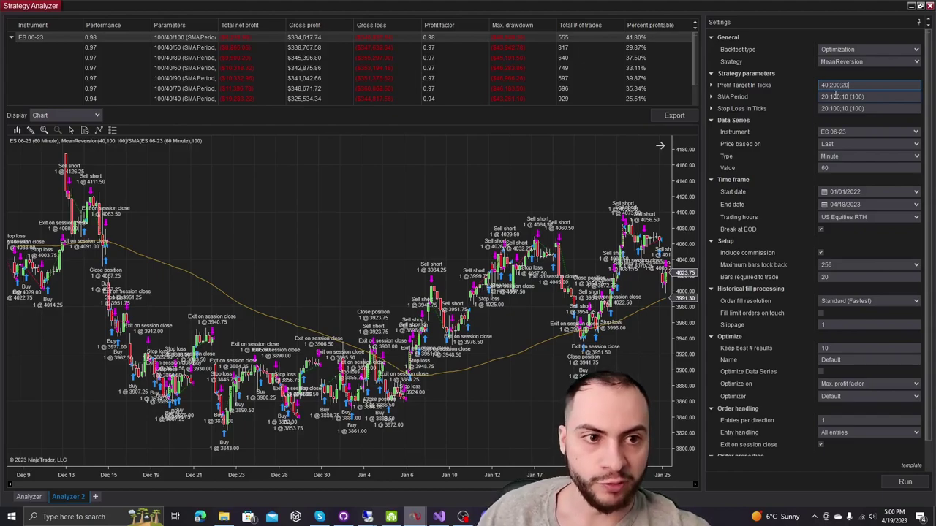
{"action": "left_click", "coordinate": [910, 487]}
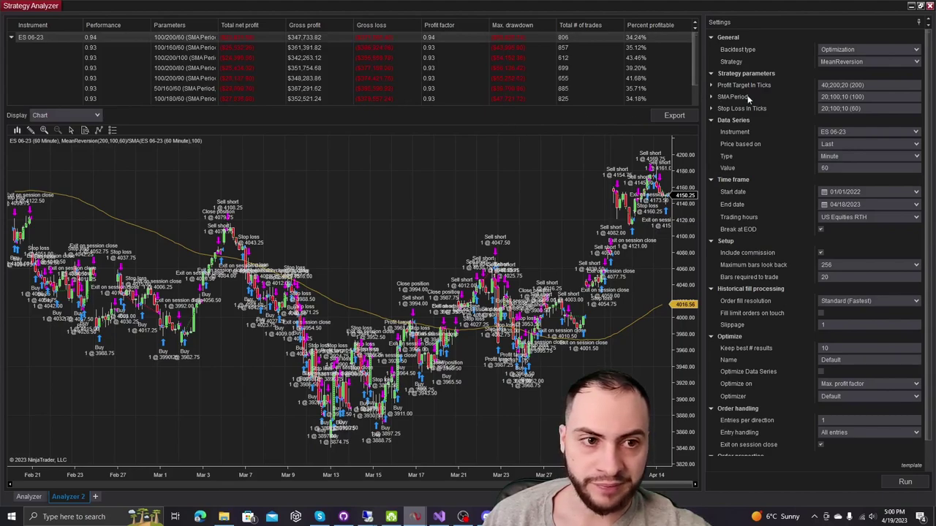
{"action": "key", "text": "alt+Tab"}
Duplicate the SMA Period property block and change its display name to 'SMA Offset'.
{"action": "scroll", "coordinate": [302, 237], "scroll_direction": "up", "scroll_amount": 1}
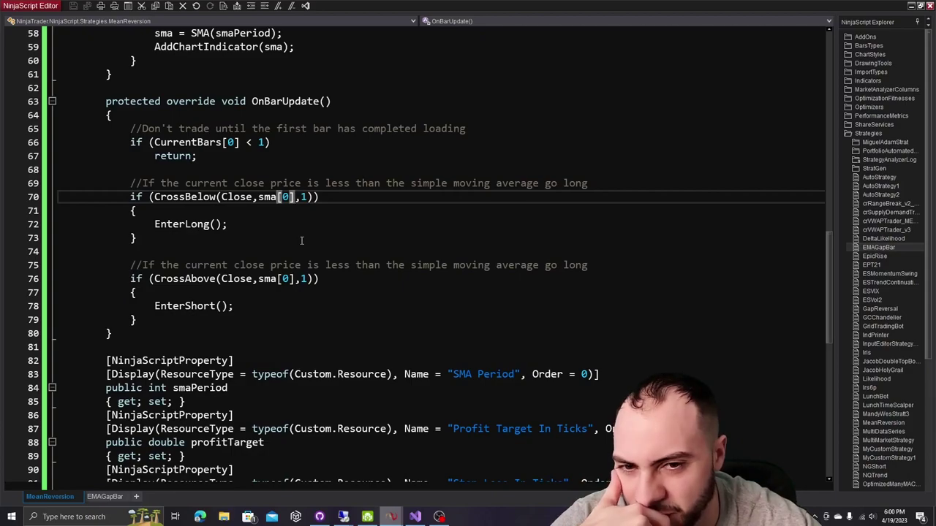
{"action": "scroll", "coordinate": [302, 238], "scroll_direction": "down", "scroll_amount": 1}
{"action": "scroll", "coordinate": [307, 249], "scroll_direction": "up", "scroll_amount": 1}
{"action": "scroll", "coordinate": [314, 260], "scroll_direction": "down", "scroll_amount": 3}
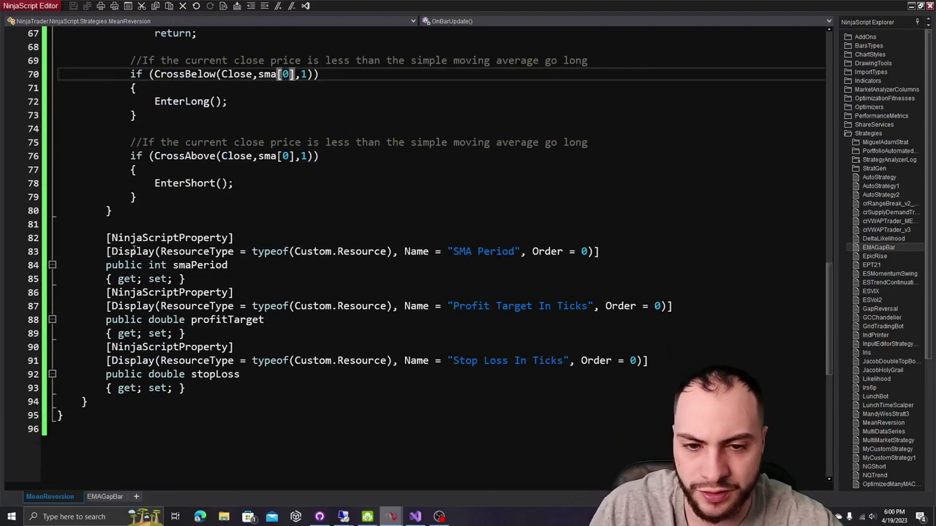
{"action": "left_click_drag", "start_coordinate": [186, 279], "coordinate": [106, 237]}
{"action": "key", "text": "ctrl+c"}
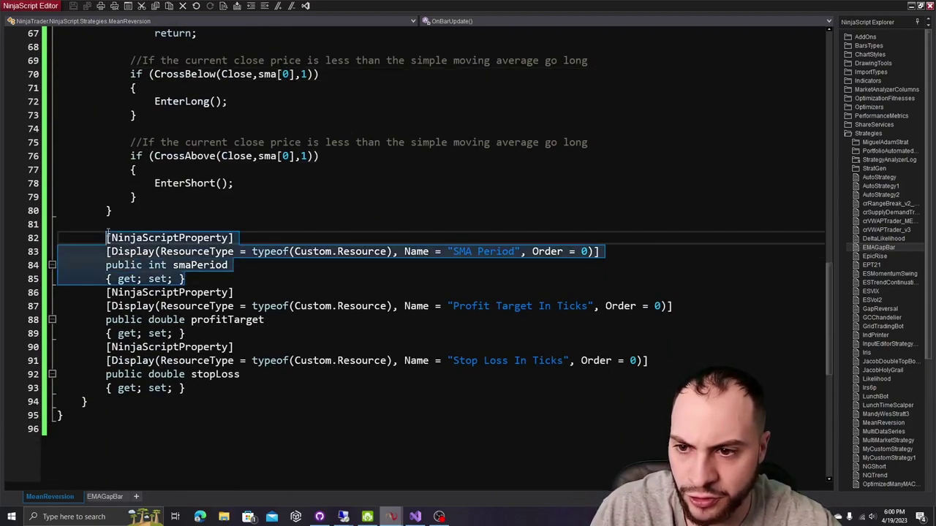
{"action": "left_click", "coordinate": [202, 279]}
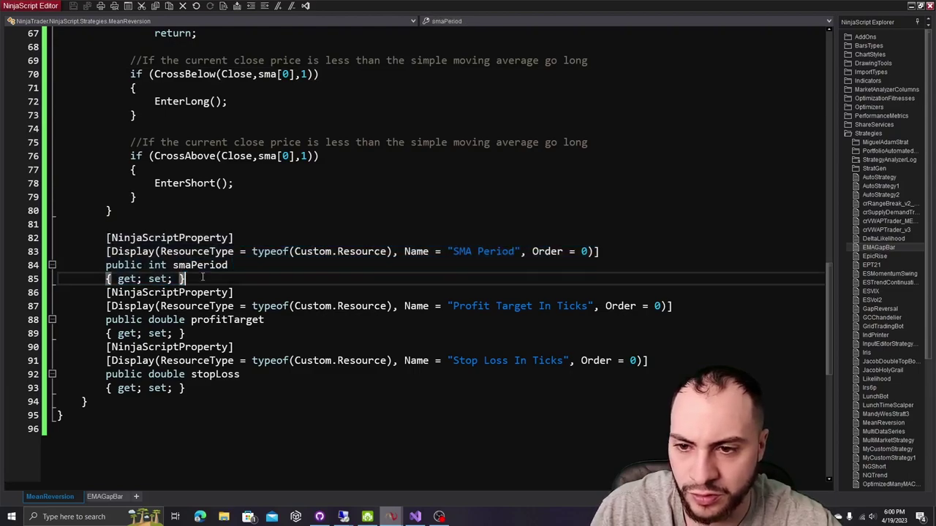
{"action": "key", "text": "Return"}
{"action": "key", "text": "ctrl+v"}
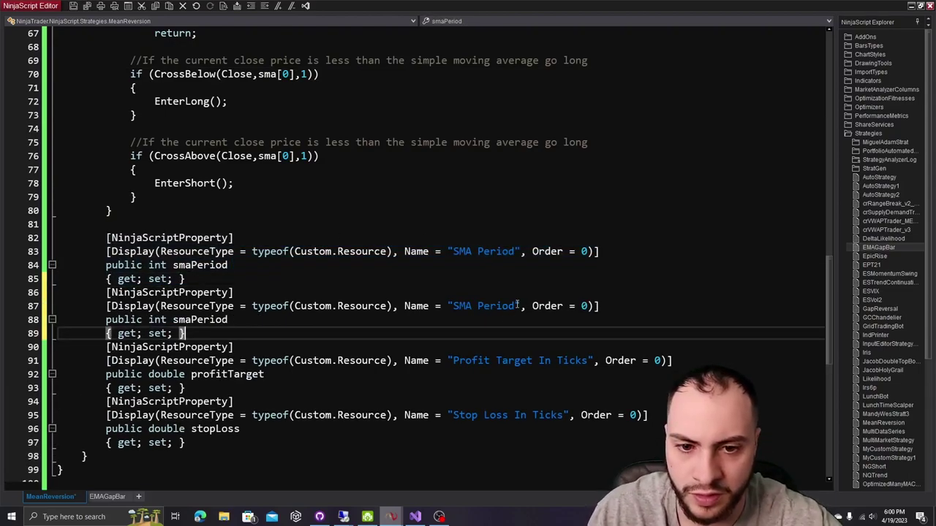
{"action": "double_click", "coordinate": [500, 306]}
{"action": "type", "text": "Offset"}
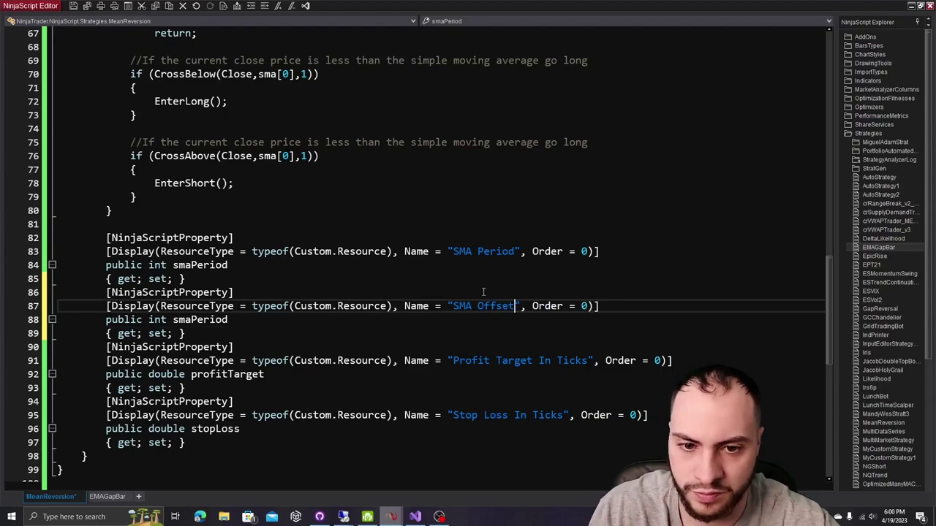
Rename the copied property to a double named smaOffset.
{"action": "scroll", "coordinate": [483, 285], "scroll_direction": "up", "scroll_amount": 7}
{"action": "scroll", "coordinate": [481, 271], "scroll_direction": "up", "scroll_amount": 4}
{"action": "scroll", "coordinate": [454, 267], "scroll_direction": "down", "scroll_amount": 8}
{"action": "scroll", "coordinate": [365, 259], "scroll_direction": "down", "scroll_amount": 6}
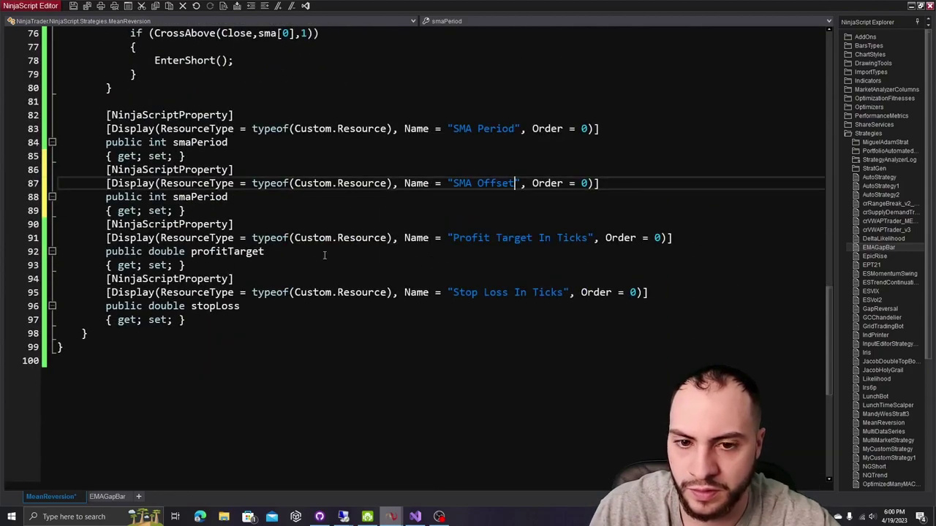
{"action": "left_click_drag", "start_coordinate": [228, 197], "coordinate": [191, 197]}
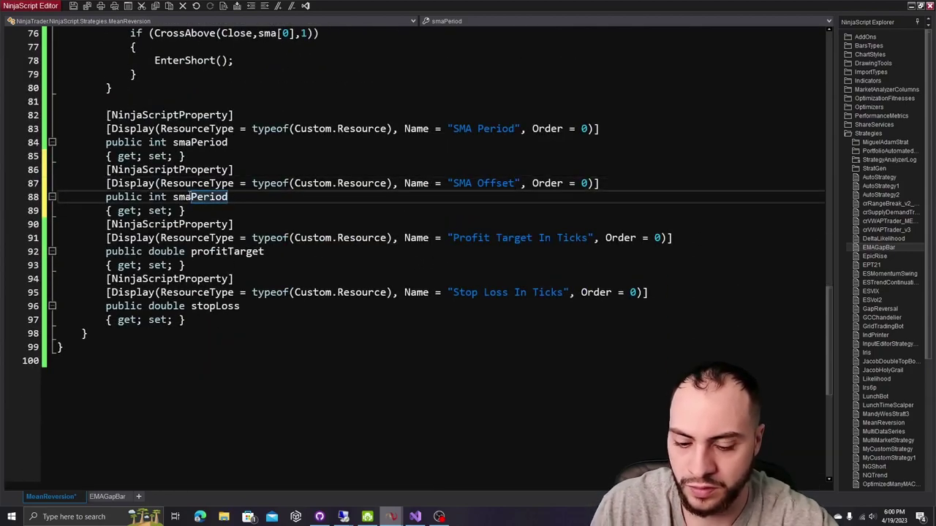
{"action": "type", "text": "Offset"}
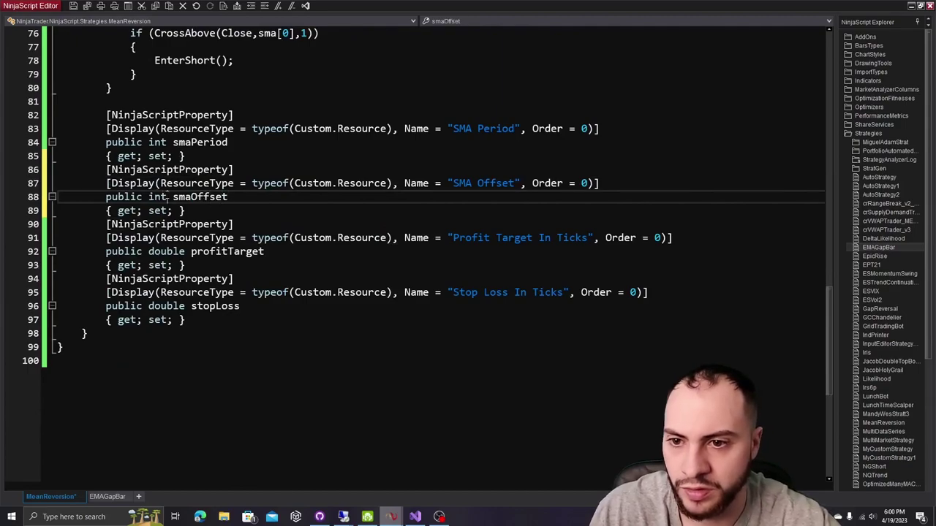
{"action": "type", "text": "double"}
{"action": "scroll", "coordinate": [277, 215], "scroll_direction": "up", "scroll_amount": 5}
{"action": "scroll", "coordinate": [289, 211], "scroll_direction": "up", "scroll_amount": 9}
Add an smaOffset default and subtract sma[0]*(smaOffset/100) in the long-entry CrossBelow condition.
{"action": "left_click", "coordinate": [287, 196]}
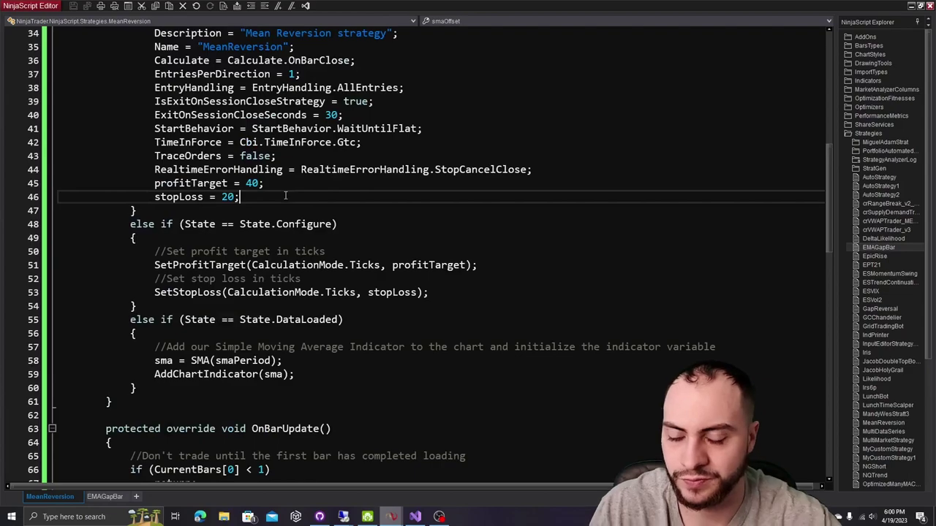
{"action": "key", "text": "Return"}
{"action": "type", "text": "smaOffset"}
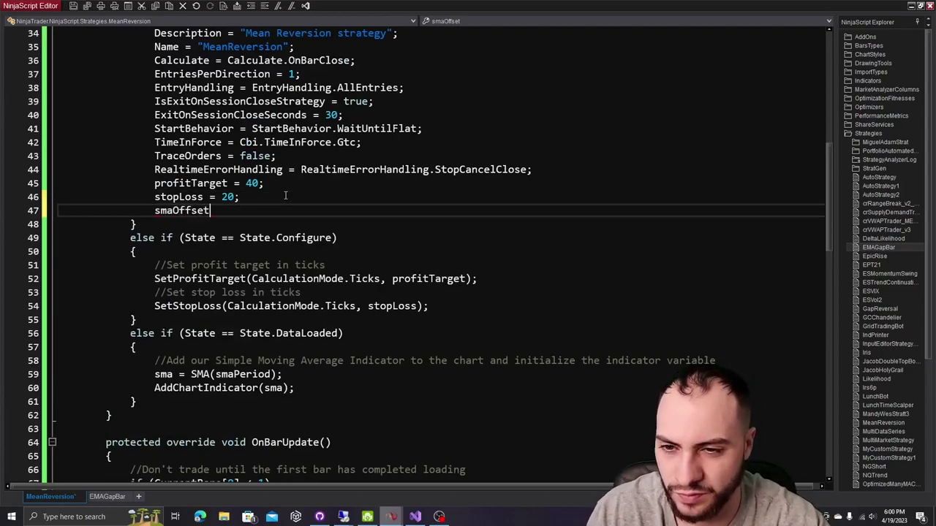
{"action": "type", "text": " = 1."}
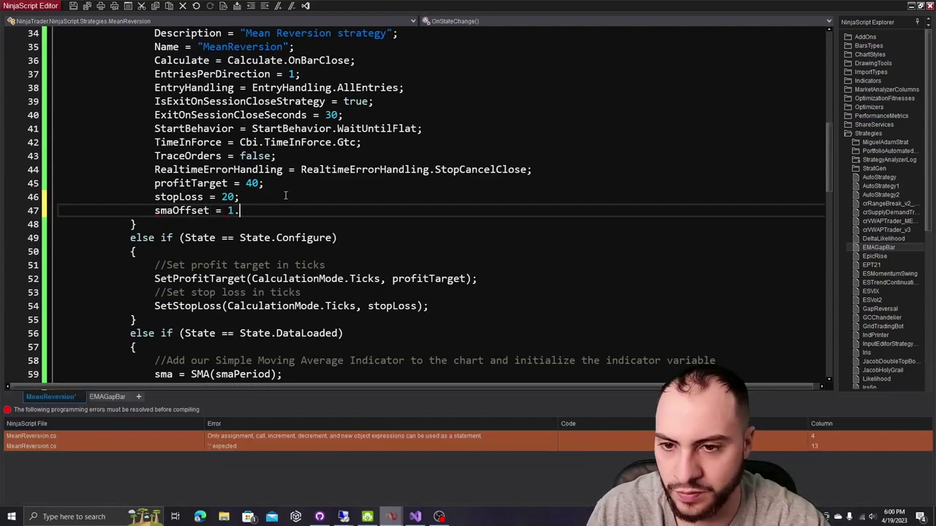
{"action": "type", "text": "0d;"}
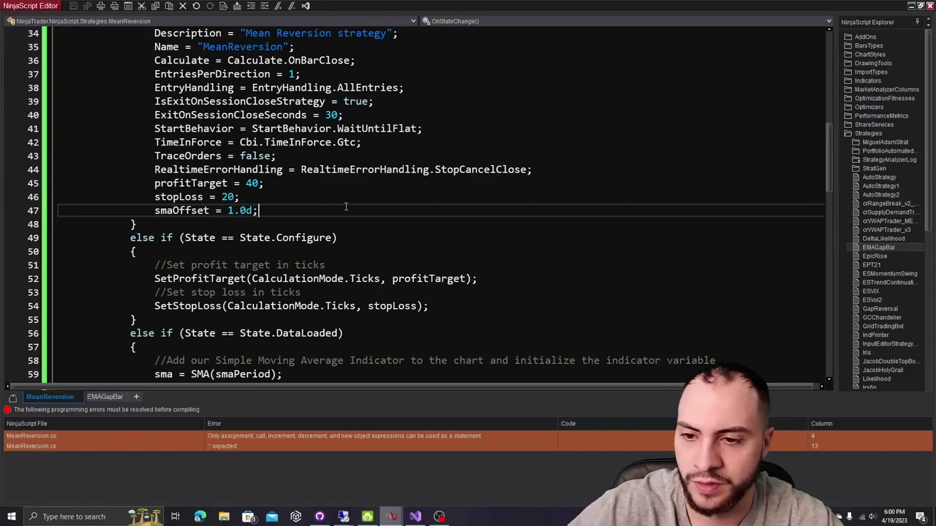
{"action": "scroll", "coordinate": [372, 218], "scroll_direction": "down", "scroll_amount": 4}
{"action": "scroll", "coordinate": [358, 214], "scroll_direction": "down", "scroll_amount": 3}
{"action": "scroll", "coordinate": [343, 211], "scroll_direction": "down", "scroll_amount": 1}
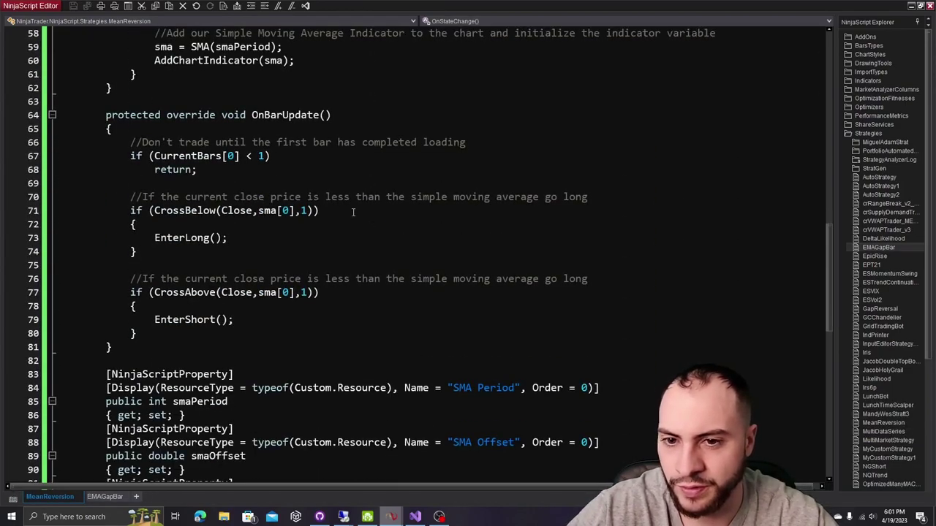
{"action": "left_click", "coordinate": [297, 210]}
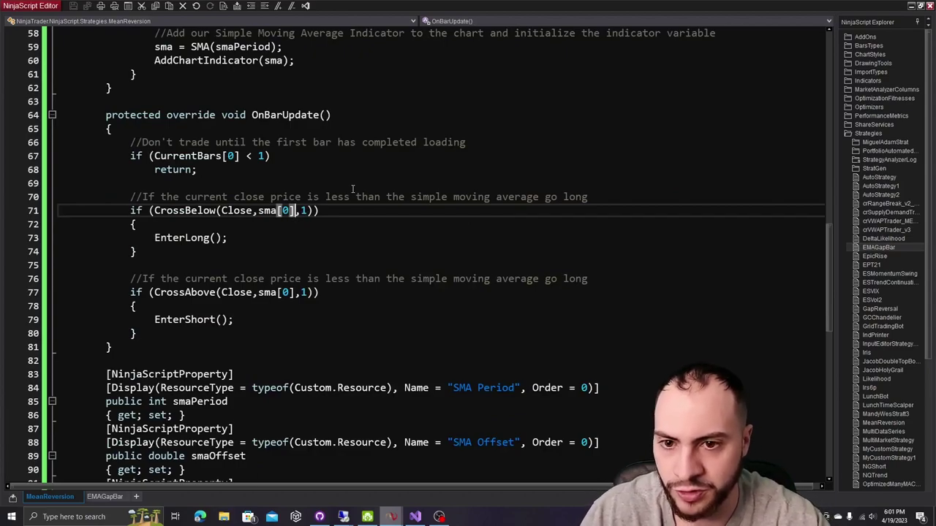
{"action": "type", "text": "-"}
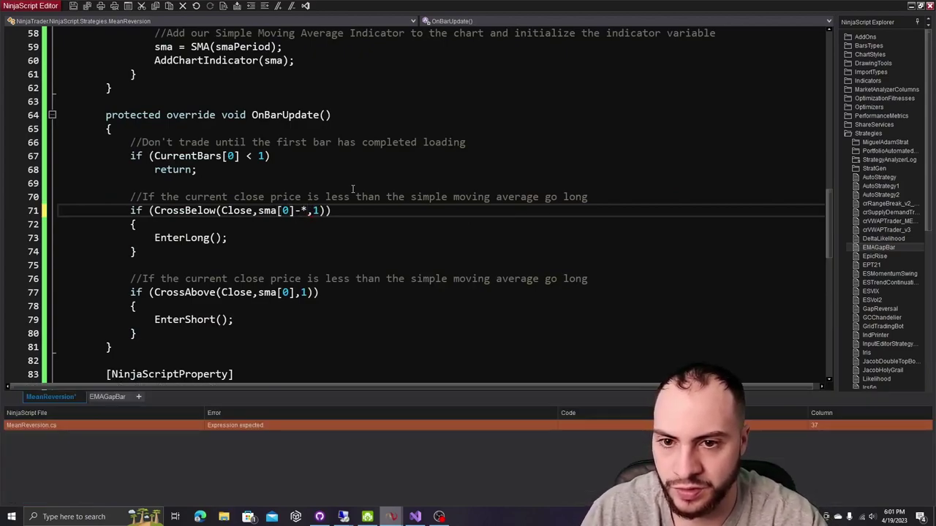
{"action": "type", "text": ")"}
{"action": "key", "text": "Left"}
{"action": "type", "text": "(sma"}
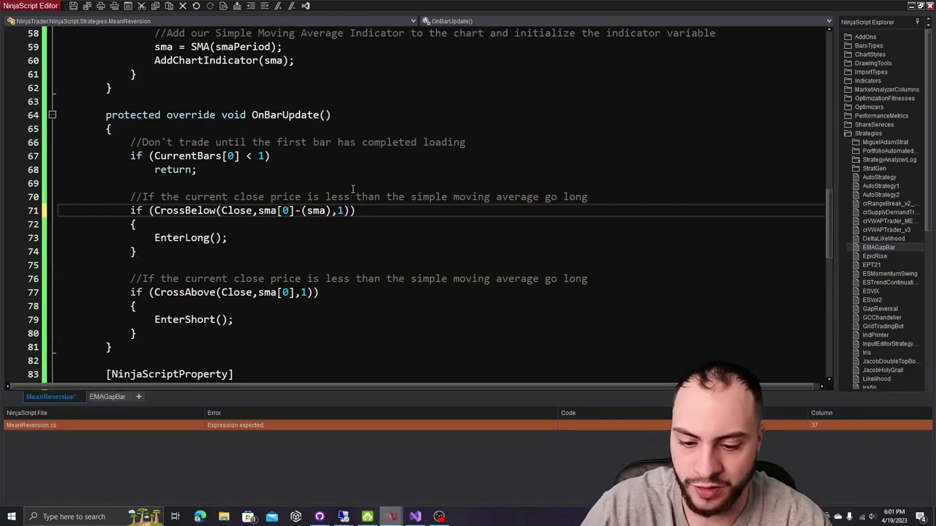
{"action": "type", "text": "[0]*"}
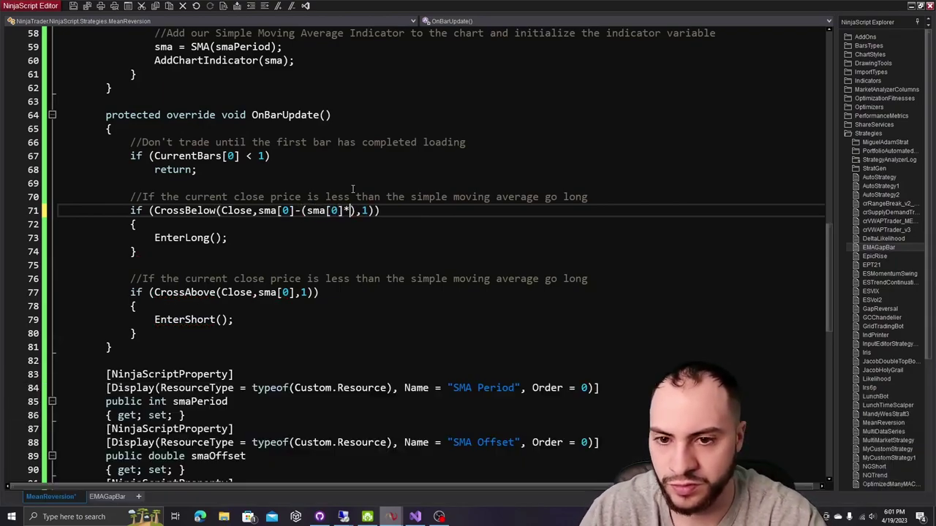
{"action": "type", "text": "()"}
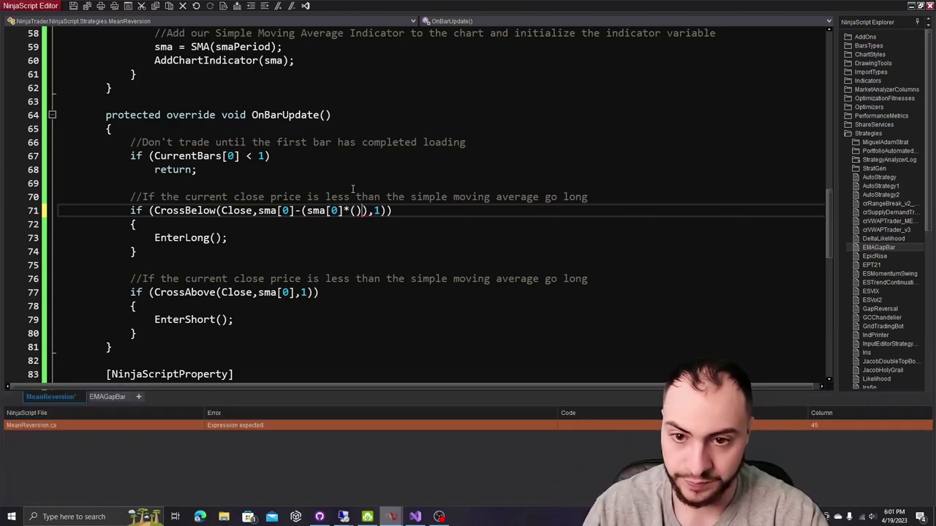
{"action": "type", "text": "smaOf"}
{"action": "type", "text": "fset/"}
{"action": "type", "text": "100.00d"}
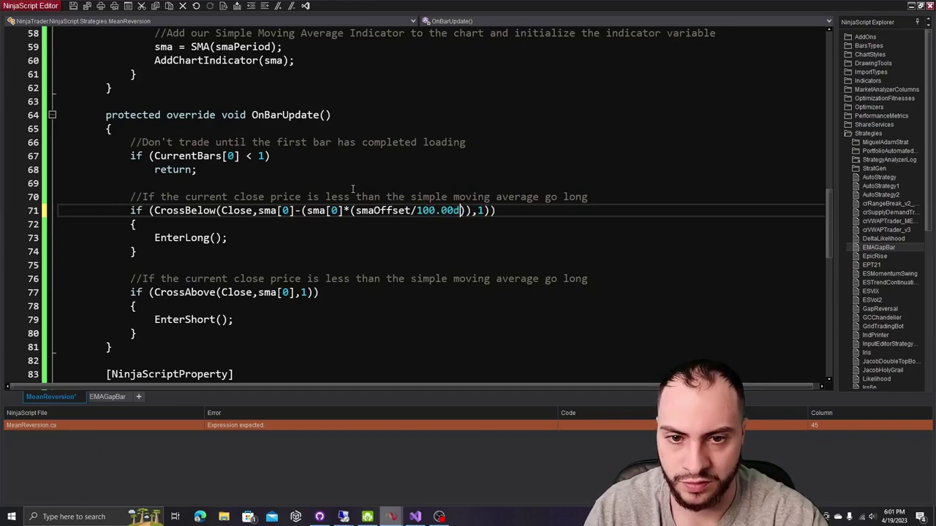
{"action": "key", "text": "F5"}
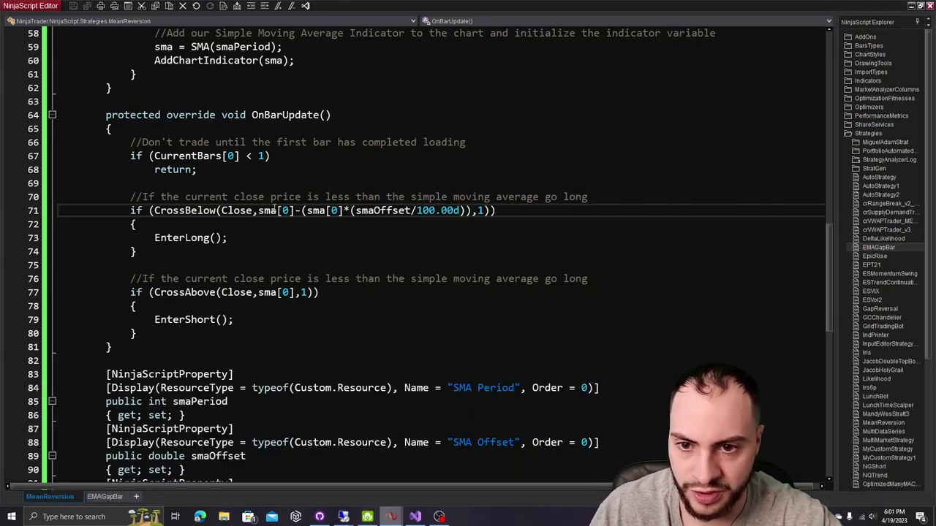
Copy the offset term into the short-entry CrossAbove condition as an addition.
{"action": "left_click_drag", "start_coordinate": [260, 211], "coordinate": [451, 211]}
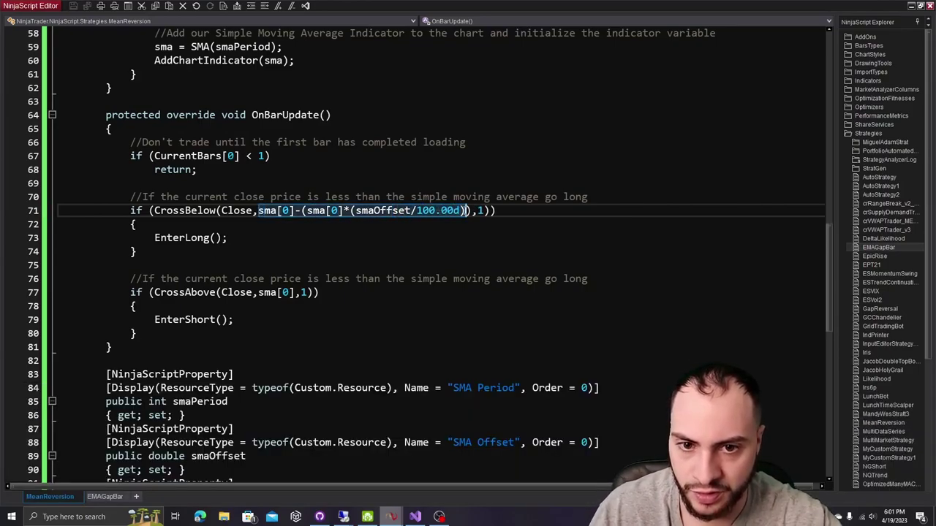
{"action": "left_click_drag", "start_coordinate": [292, 292], "coordinate": [264, 292]}
{"action": "type", "text": "sma[0]-(sma[0]*(smaOffset/100.00d)"}
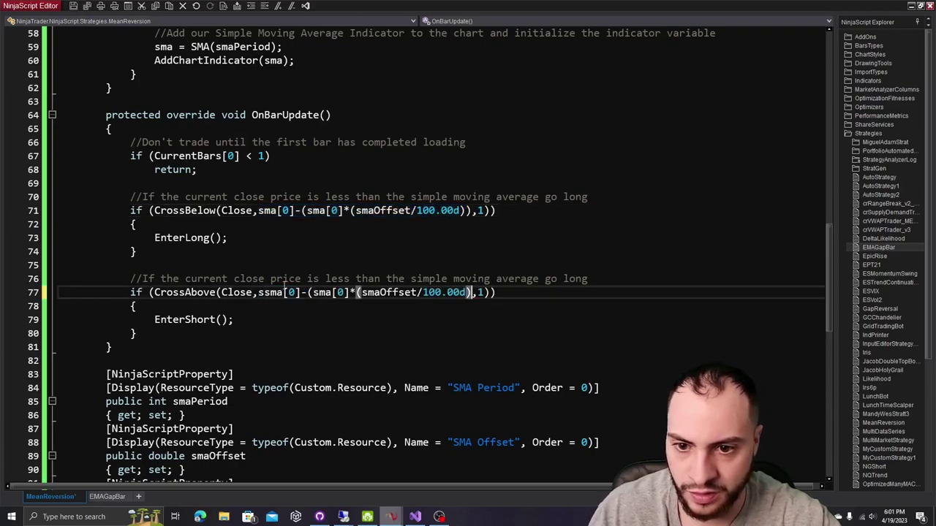
{"action": "key", "text": "ctrl+z"}
{"action": "key", "text": "BackSpace"}
{"action": "type", "text": "ma[0]-(sma[0]*(smaOffset/100.00d)"}
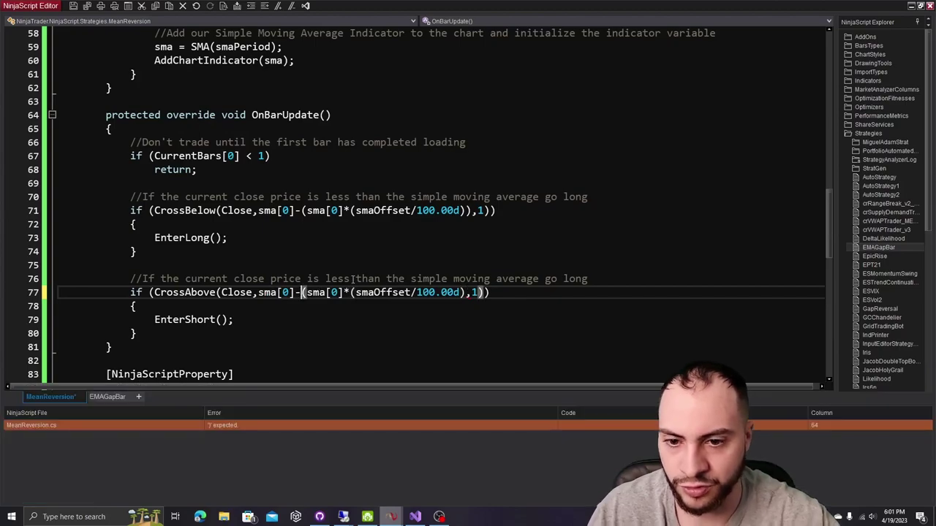
{"action": "left_click", "coordinate": [300, 293]}
{"action": "key", "text": "BackSpace"}
{"action": "type", "text": "+"}
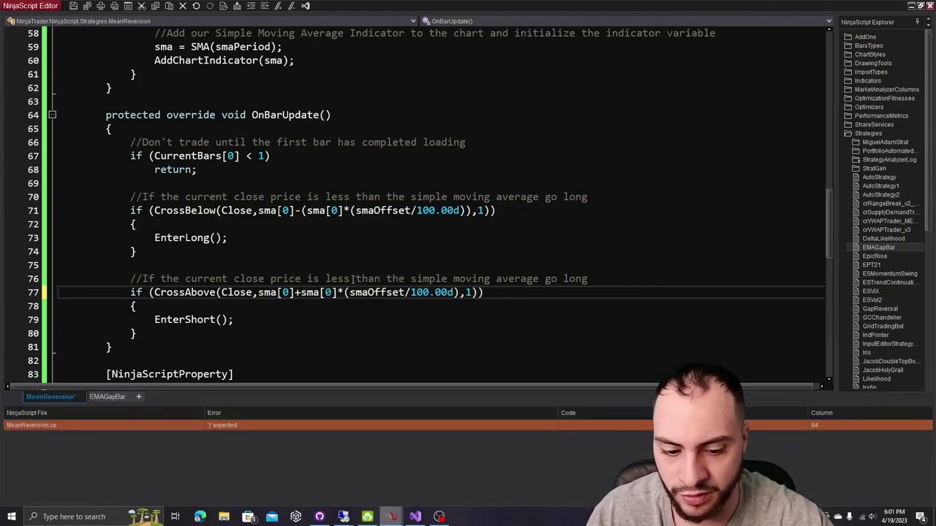
{"action": "type", "text": ")"}
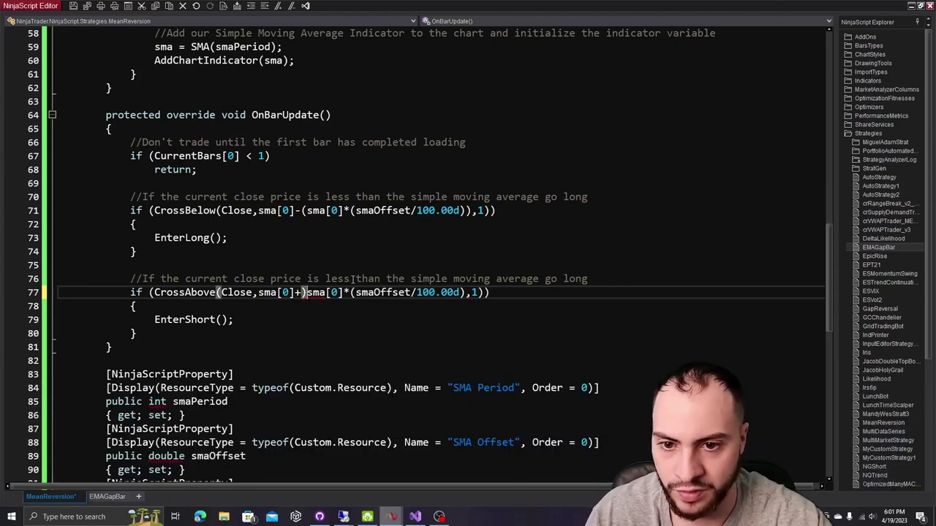
{"action": "key", "text": "BackSpace"}
Fix the parentheses on the short-entry line and compile with F5.
{"action": "type", "text": "("}
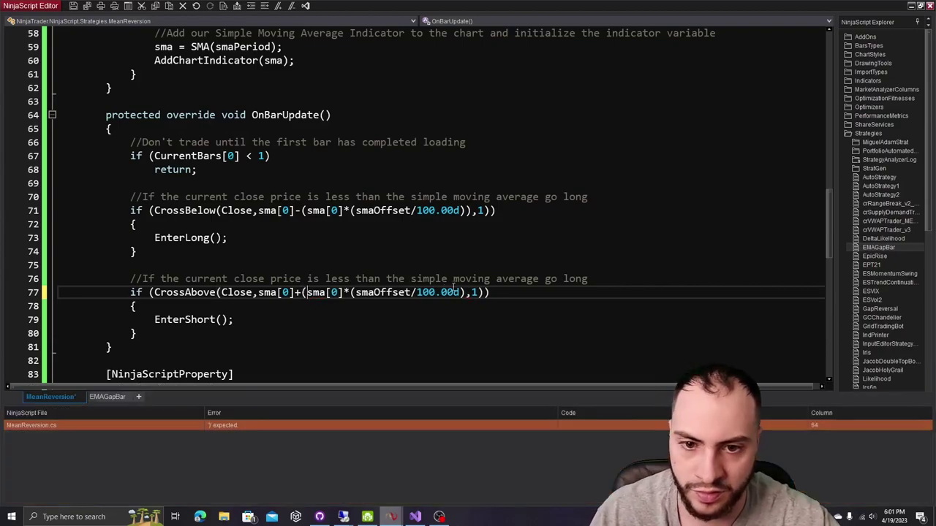
{"action": "left_click", "coordinate": [467, 293]}
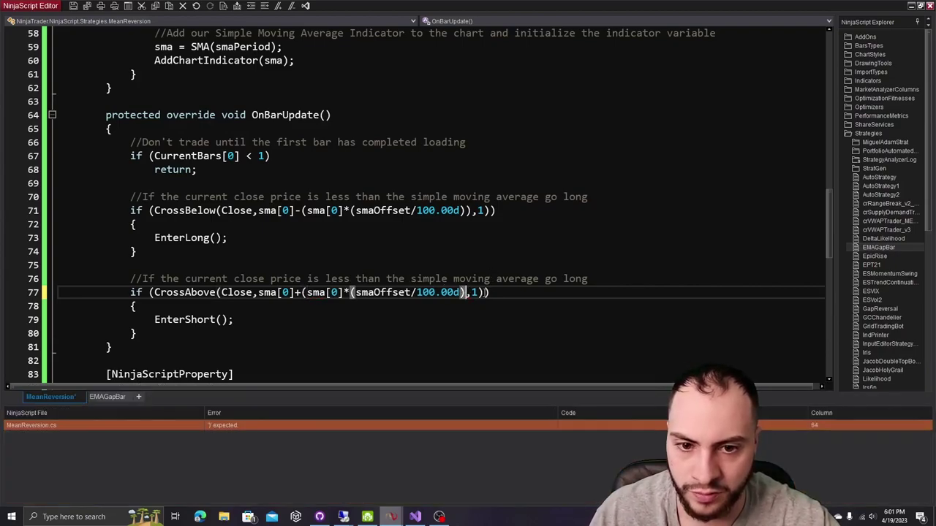
{"action": "left_click", "coordinate": [490, 292]}
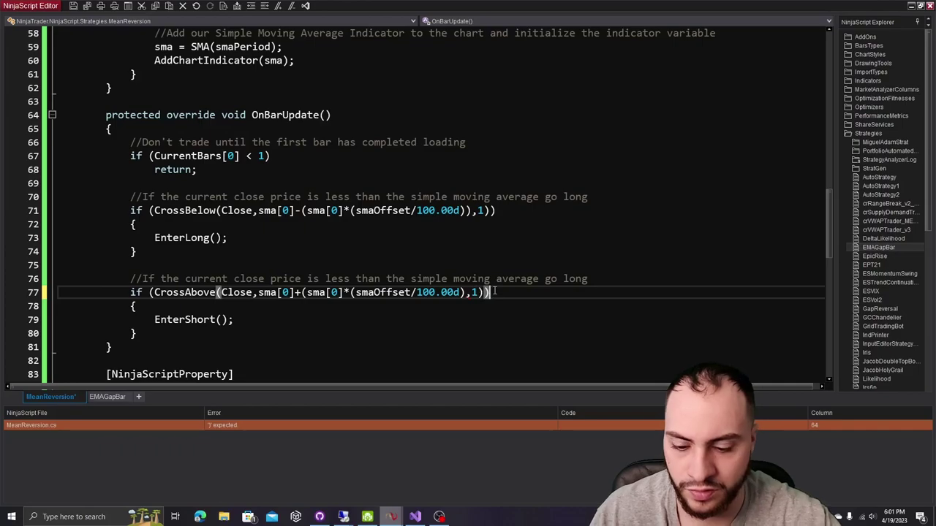
{"action": "type", "text": ")"}
{"action": "key", "text": "F5"}
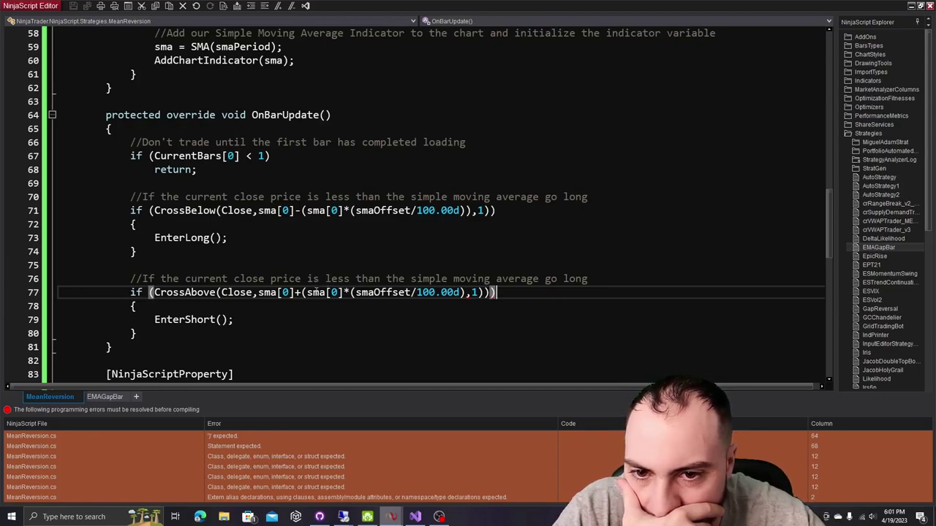
{"action": "left_click", "coordinate": [466, 292]}
{"action": "type", "text": ")"}
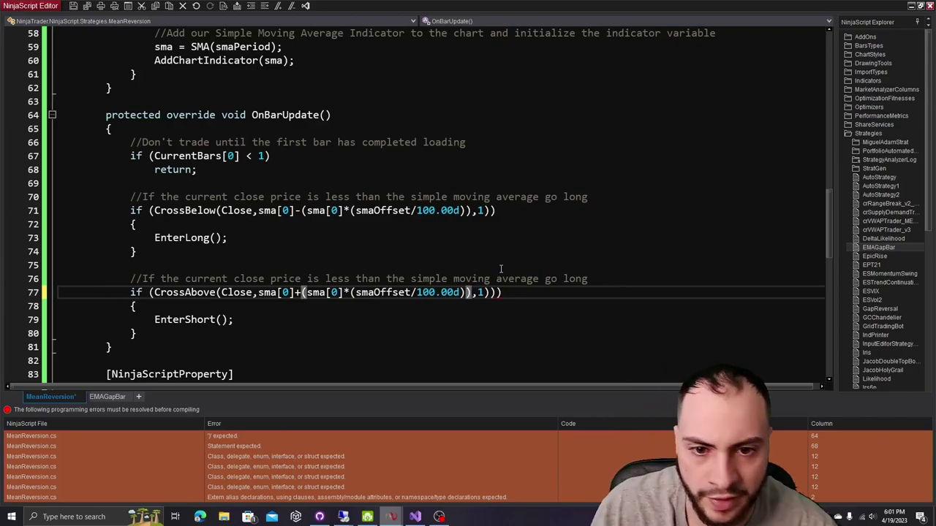
{"action": "key", "text": "End"}
{"action": "key", "text": "BackSpace"}
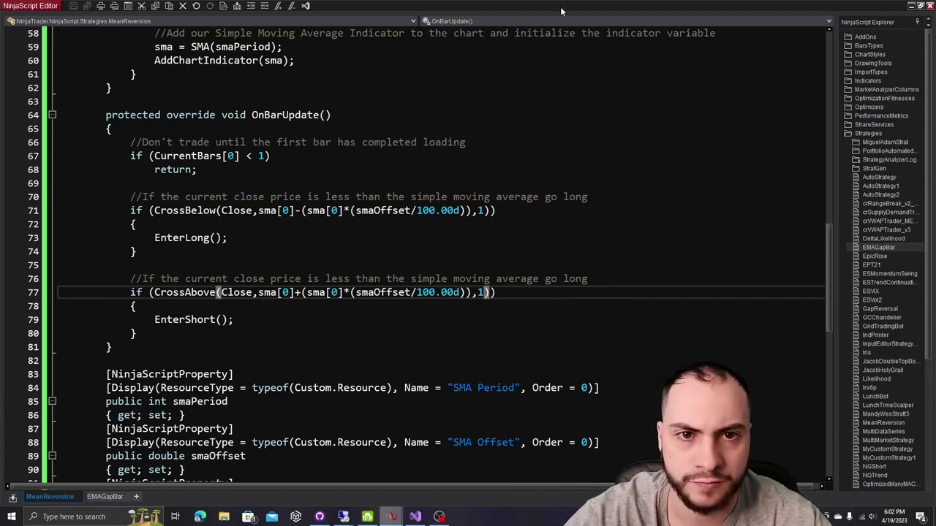
Rerun the backtest with SMA Offset 1 and view the Summary showing $4,918.78 net profit.
{"action": "left_click", "coordinate": [910, 5]}
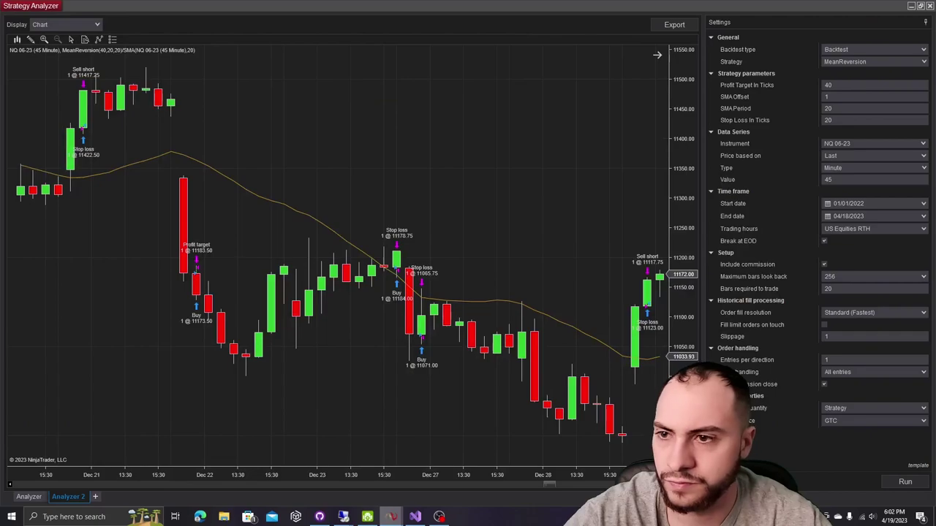
{"action": "left_click", "coordinate": [847, 96]}
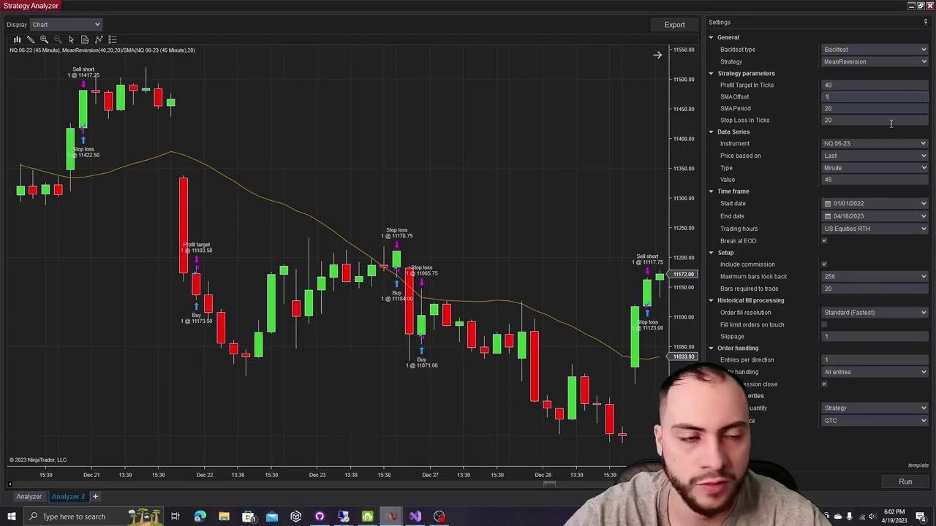
{"action": "left_click", "coordinate": [895, 484]}
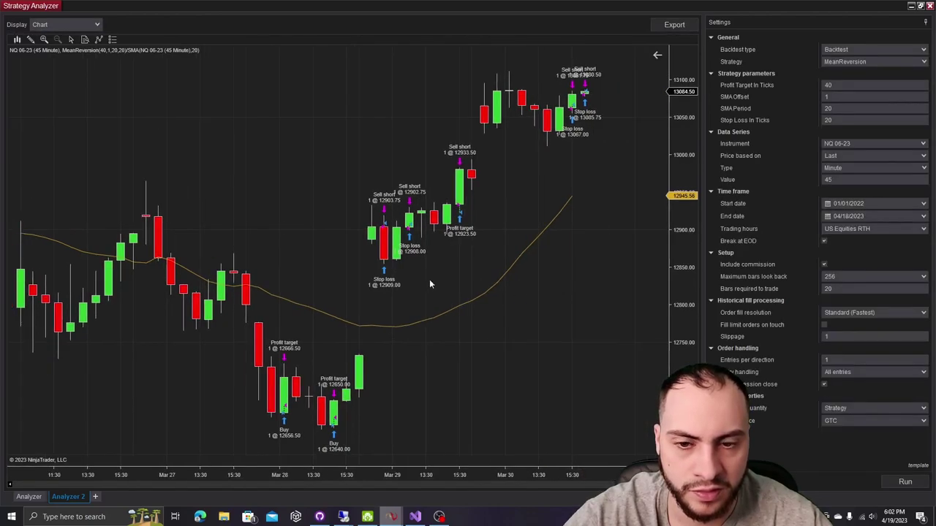
{"action": "scroll", "coordinate": [466, 221], "scroll_direction": "up", "scroll_amount": 3}
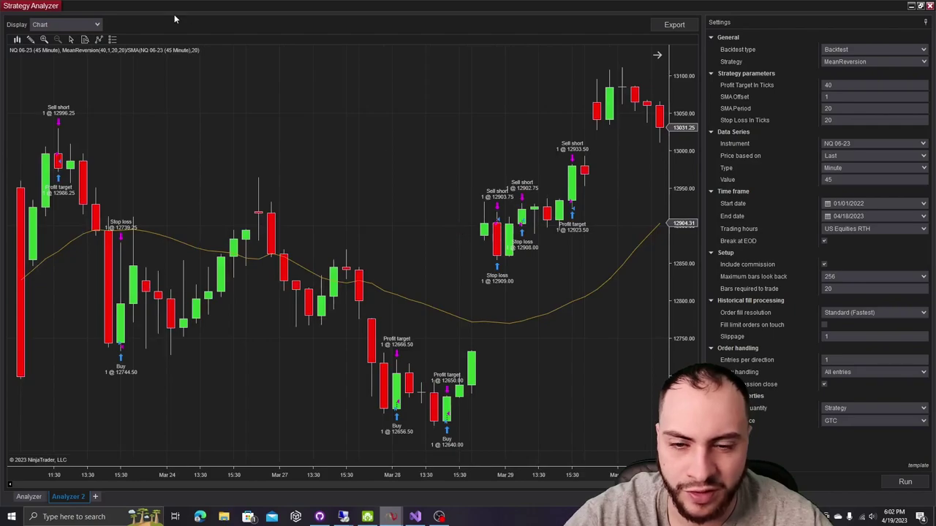
{"action": "left_click", "coordinate": [65, 25]}
{"action": "left_click", "coordinate": [55, 147]}
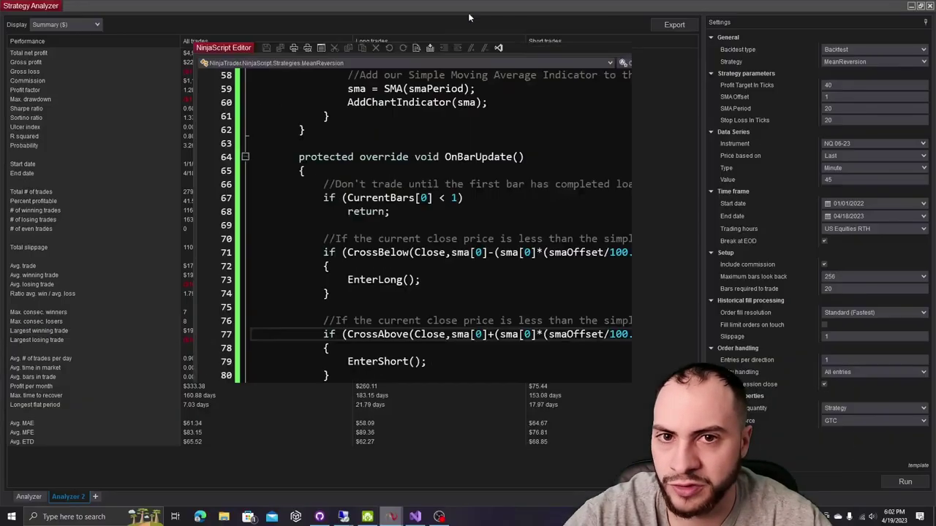
{"action": "left_click", "coordinate": [468, 13]}
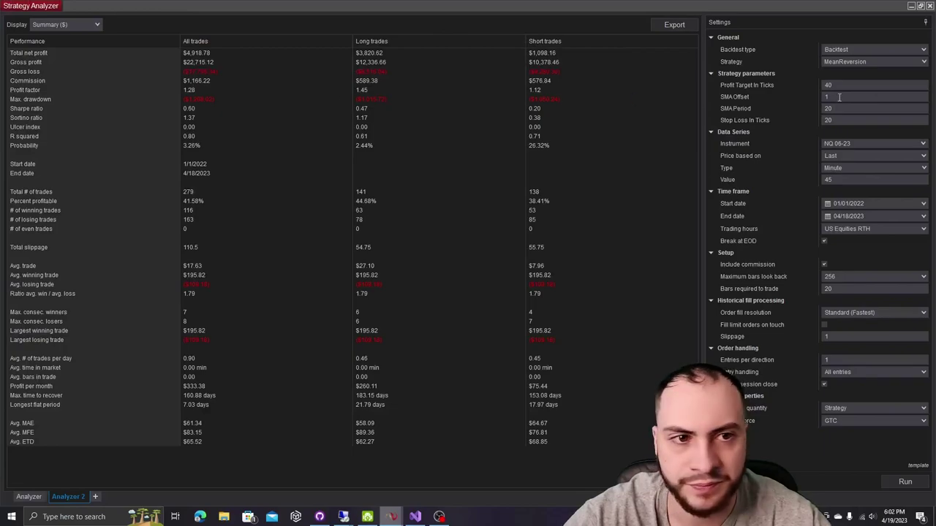
{"action": "left_click", "coordinate": [848, 49]}
Switch to Optimization and enter 40;200;40 as the Profit Target In Ticks range.
{"action": "left_click", "coordinate": [847, 71]}
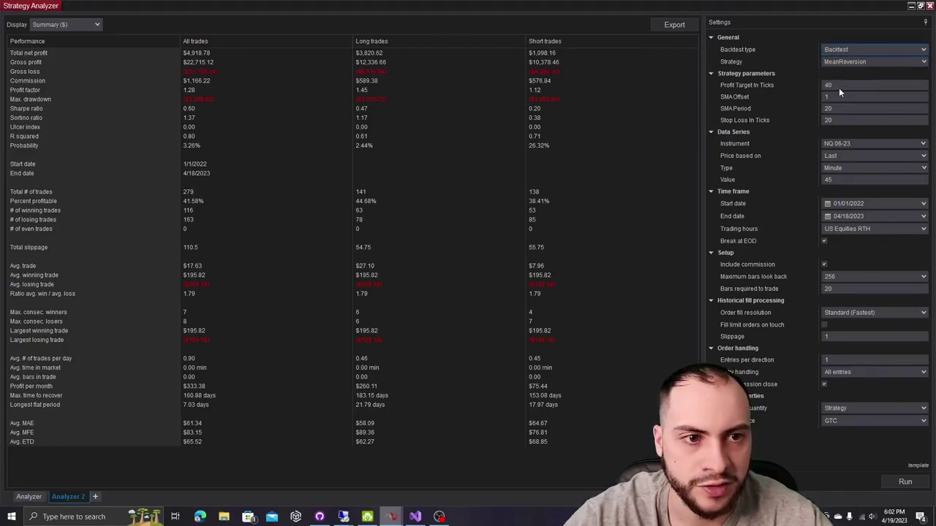
{"action": "key", "text": "Down"}
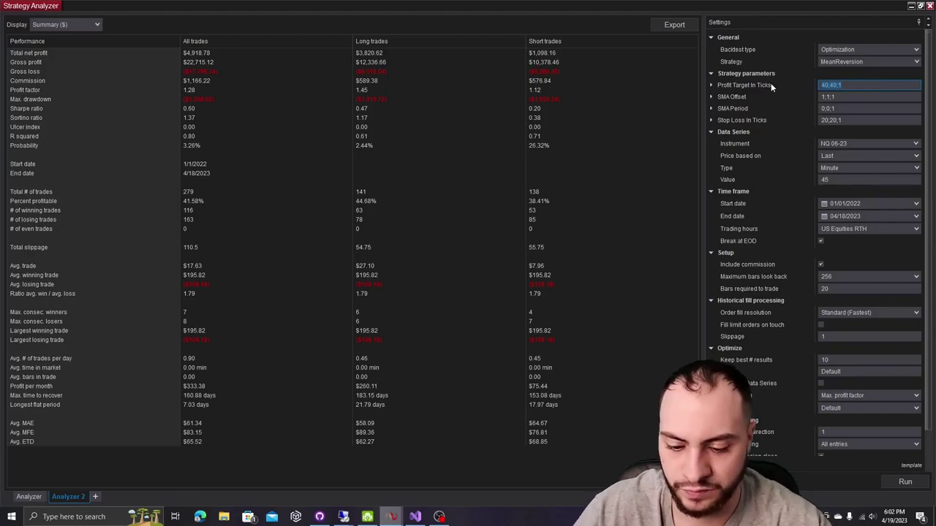
{"action": "type", "text": "40;100"}
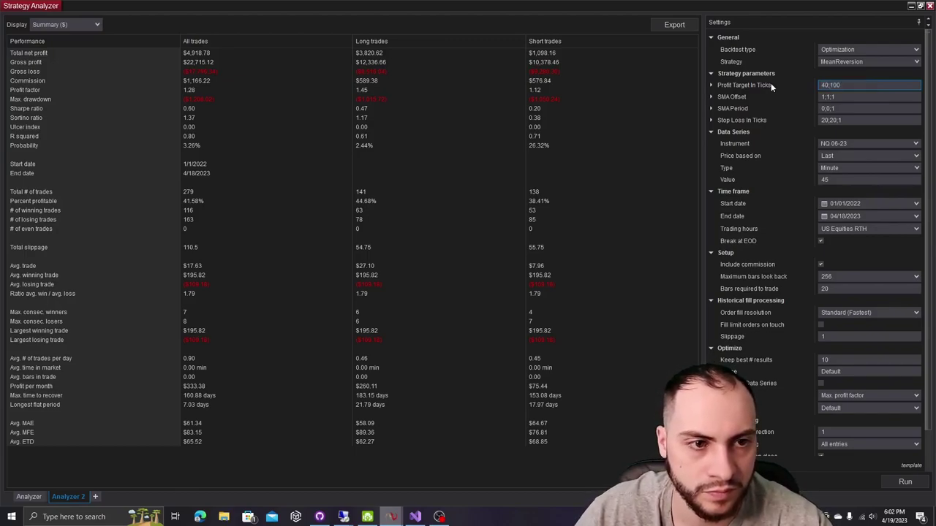
{"action": "key", "text": "BackSpace"}
{"action": "key", "text": "BackSpace"}
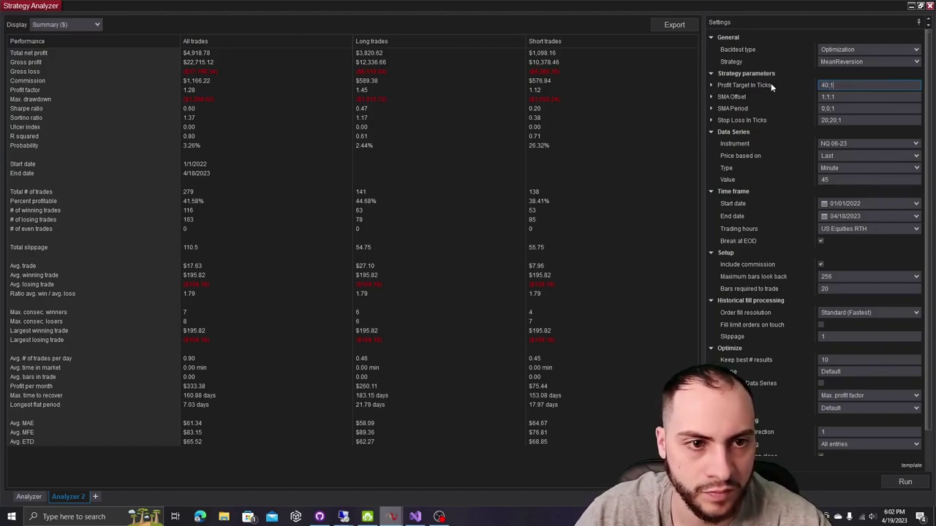
{"action": "key", "text": "BackSpace"}
{"action": "key", "text": "BackSpace"}
{"action": "key", "text": "BackSpace"}
{"action": "key", "text": "BackSpace"}
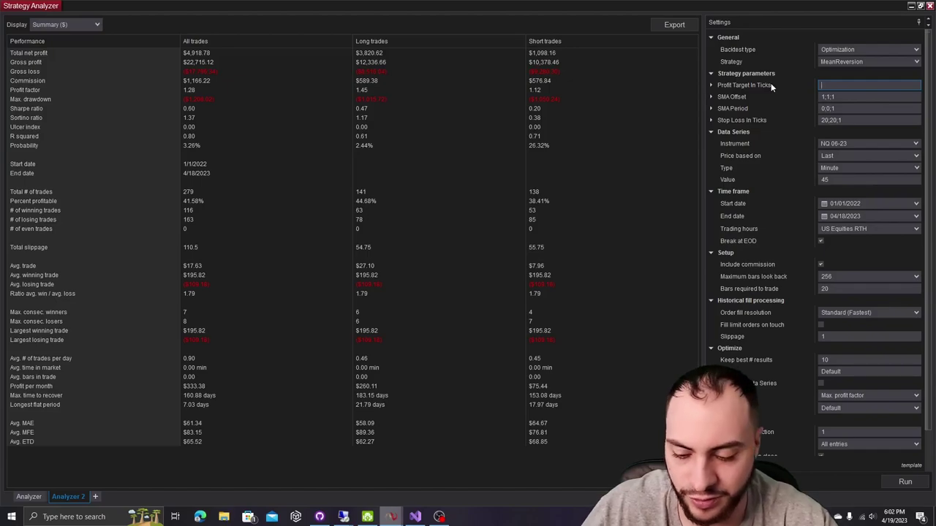
{"action": "type", "text": "40;"}
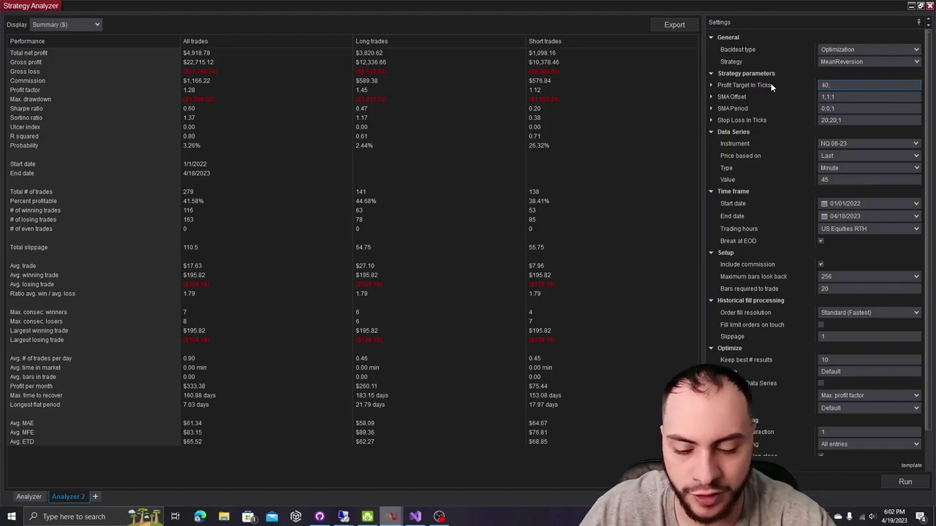
{"action": "type", "text": "200;"}
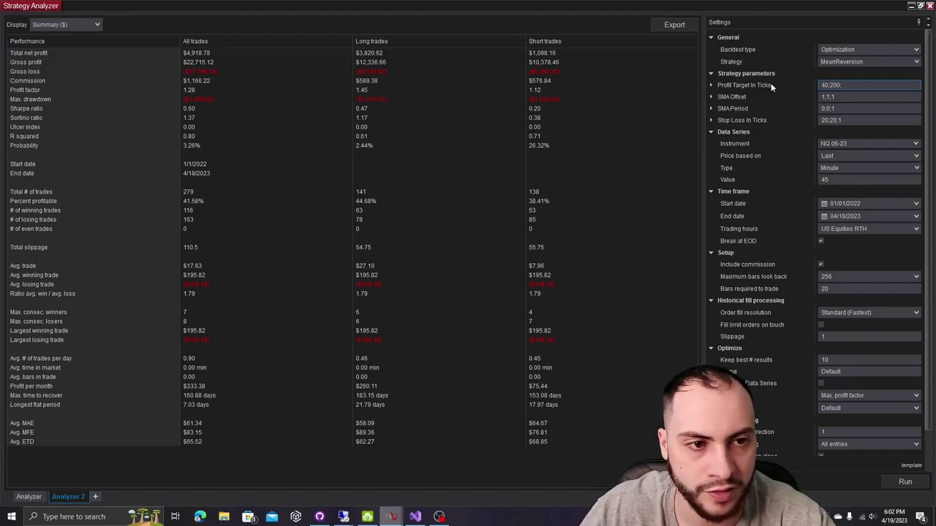
{"action": "type", "text": "40"}
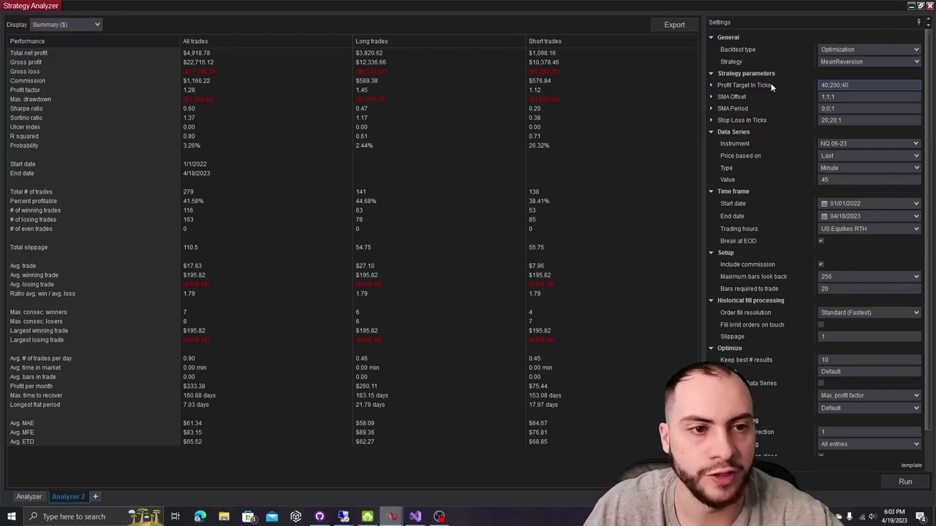
Set SMA Offset to 0;5;1 and SMA Period to 20;100;20, then close the older results tab.
{"action": "left_click", "coordinate": [844, 96]}
{"action": "type", "text": "0;"}
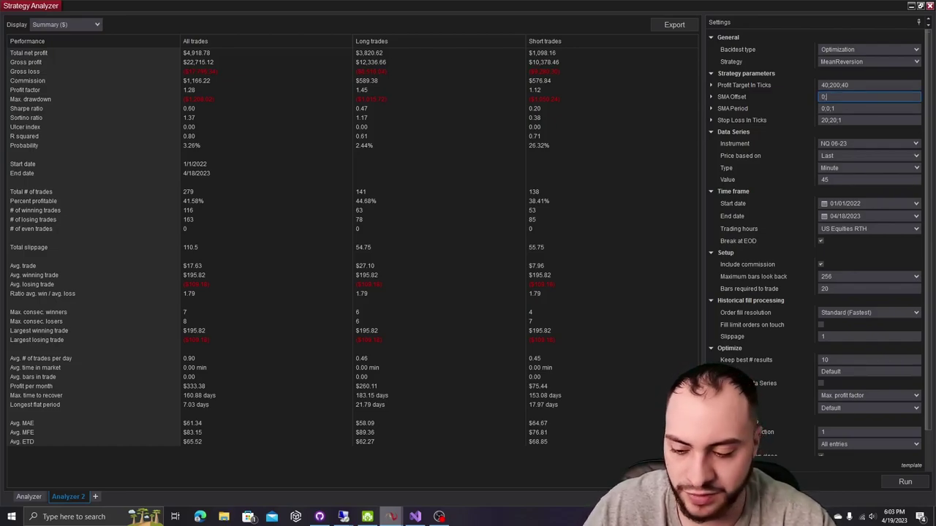
{"action": "type", "text": "5;1"}
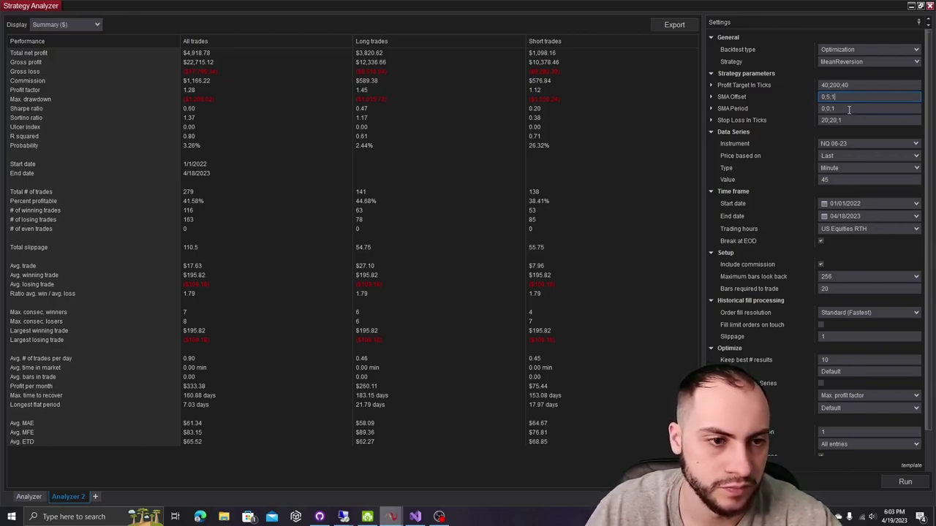
{"action": "key", "text": "Tab"}
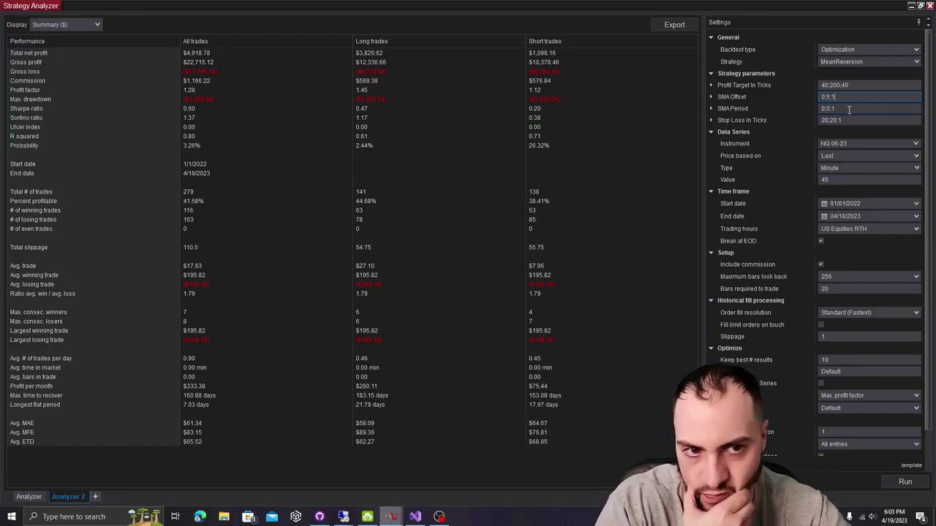
{"action": "type", "text": "20;100"}
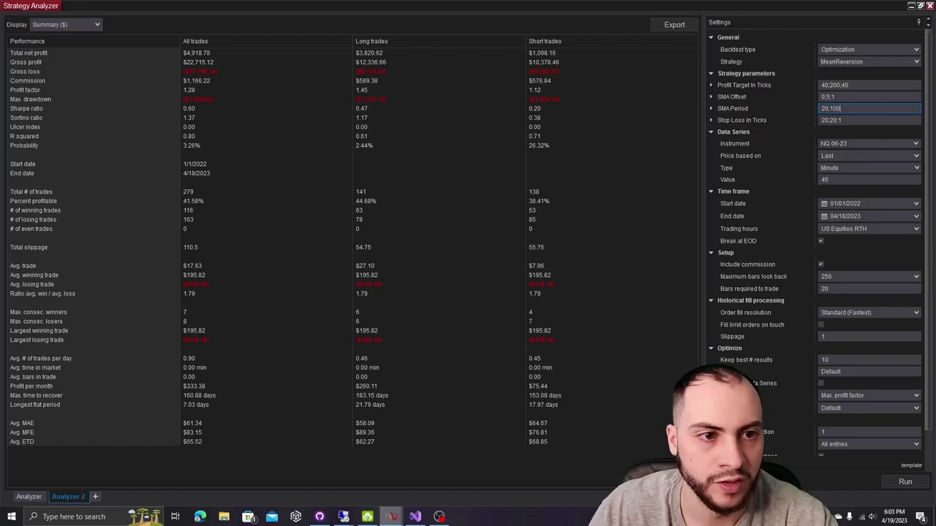
{"action": "type", "text": ";20"}
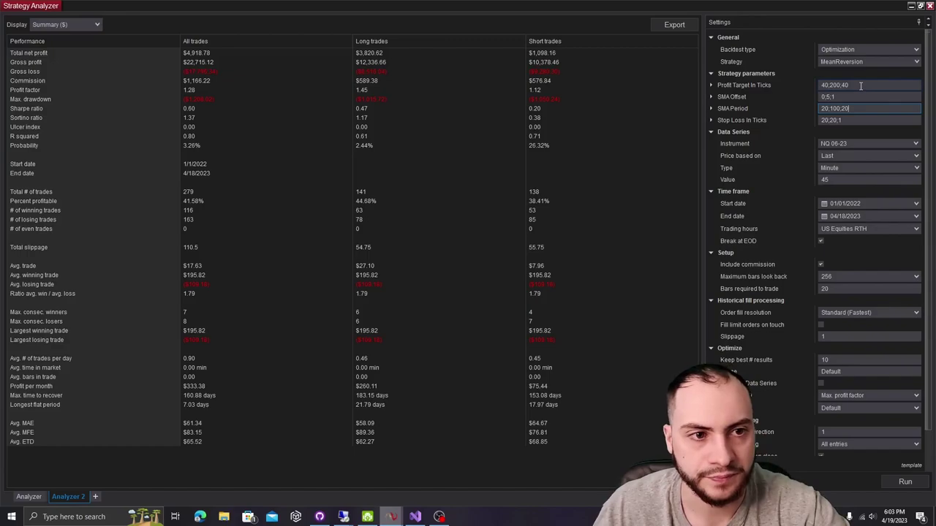
{"action": "left_click", "coordinate": [861, 86]}
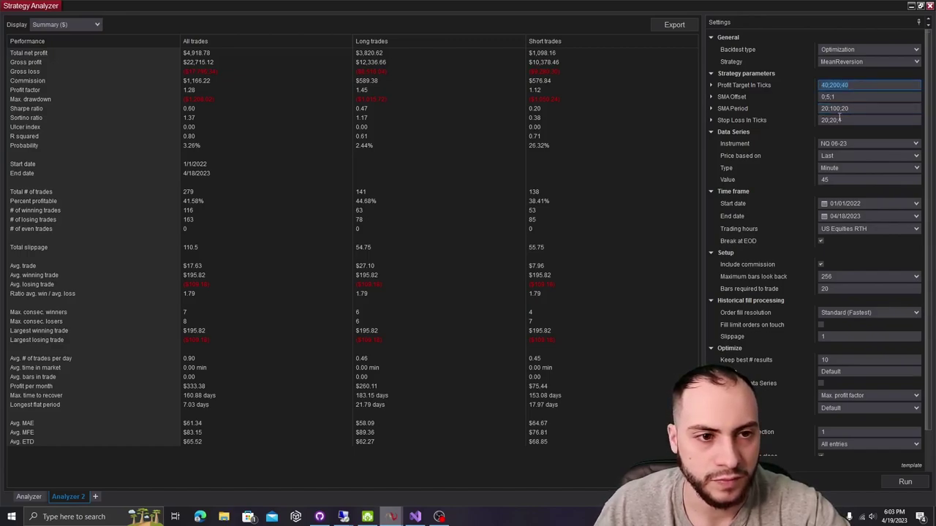
{"action": "left_click", "coordinate": [848, 120]}
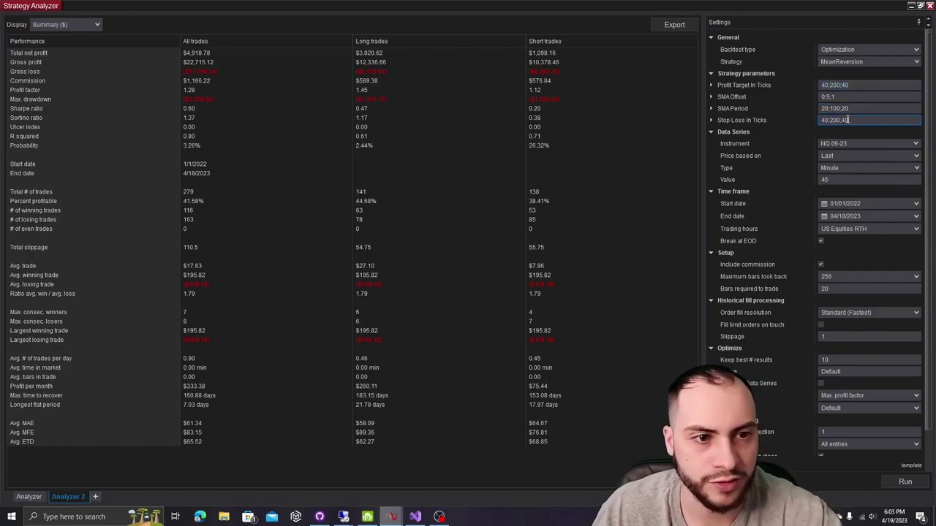
{"action": "key", "text": "ctrl+v"}
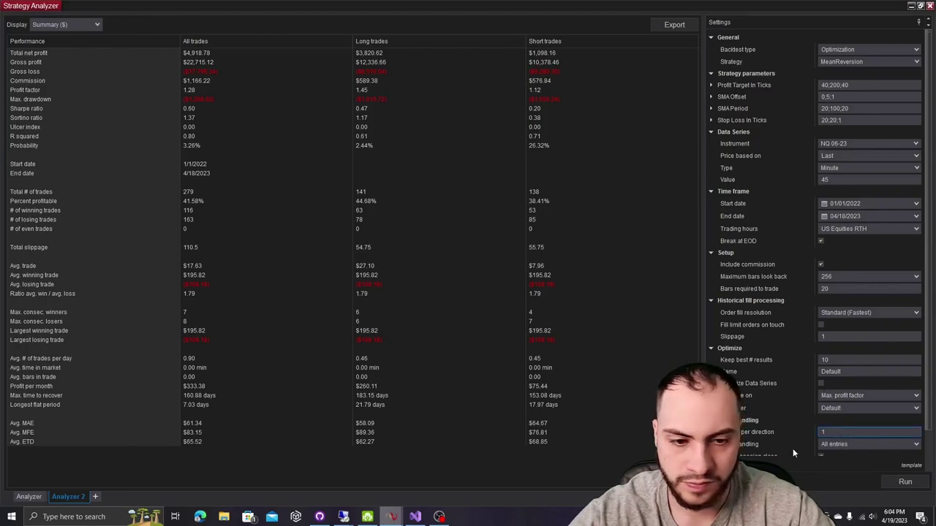
{"action": "left_click", "coordinate": [49, 497]}
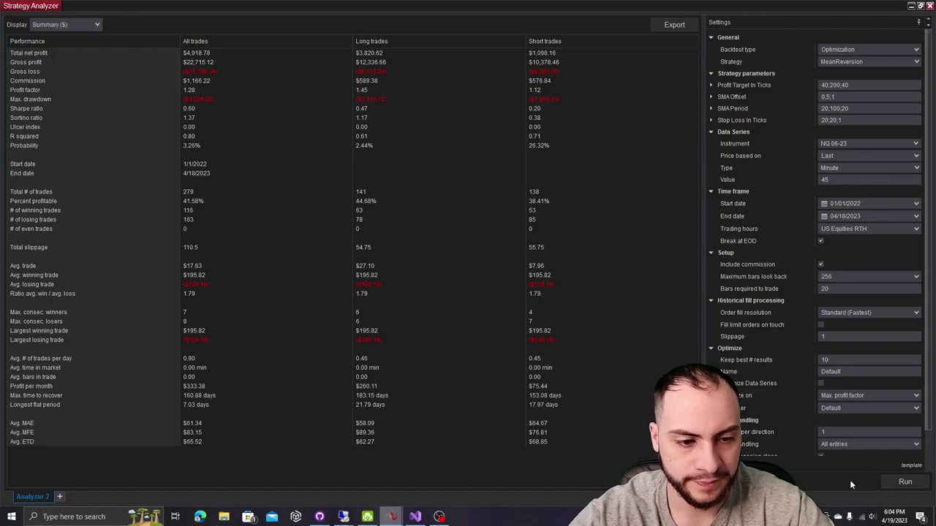
Switch the optimization criterion to Max. net profit and rerun the walk-forward optimization.
{"action": "left_click", "coordinate": [868, 352]}
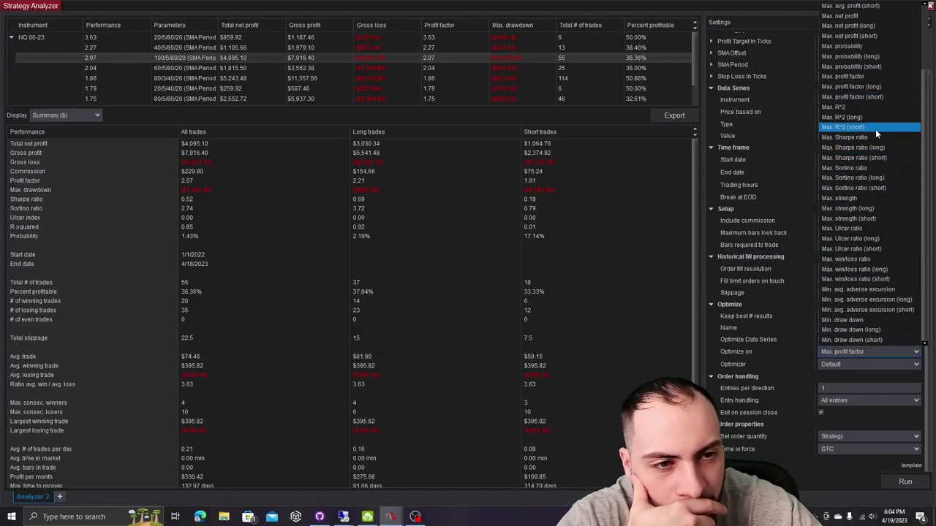
{"action": "scroll", "coordinate": [878, 170], "scroll_direction": "up", "scroll_amount": 1}
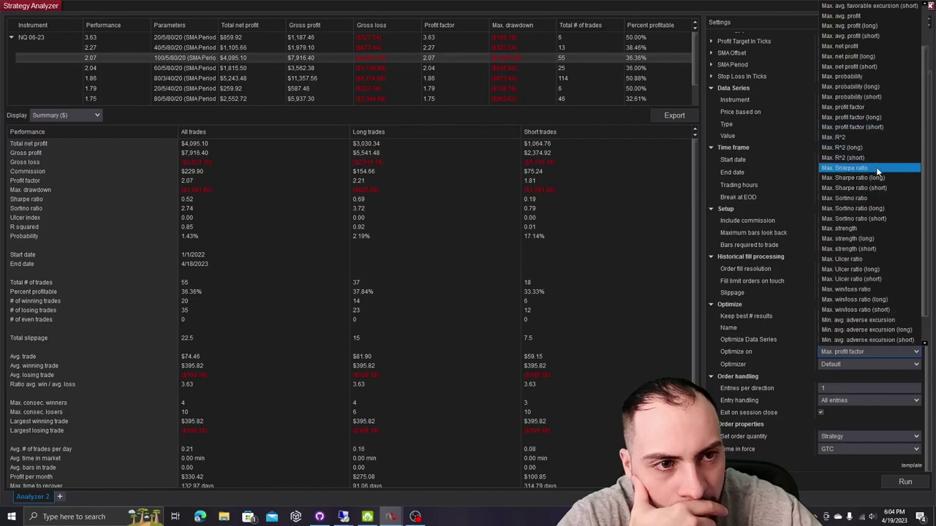
{"action": "left_click", "coordinate": [866, 46]}
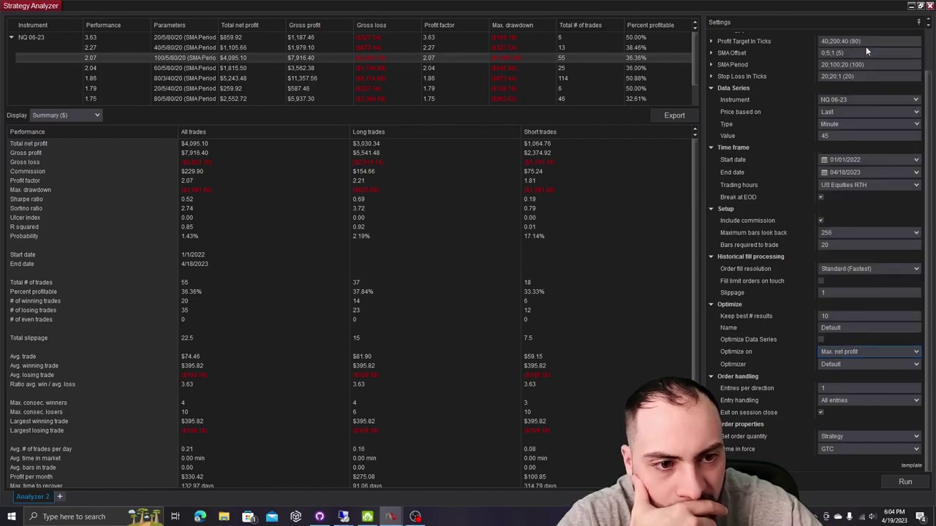
{"action": "left_click", "coordinate": [904, 482]}
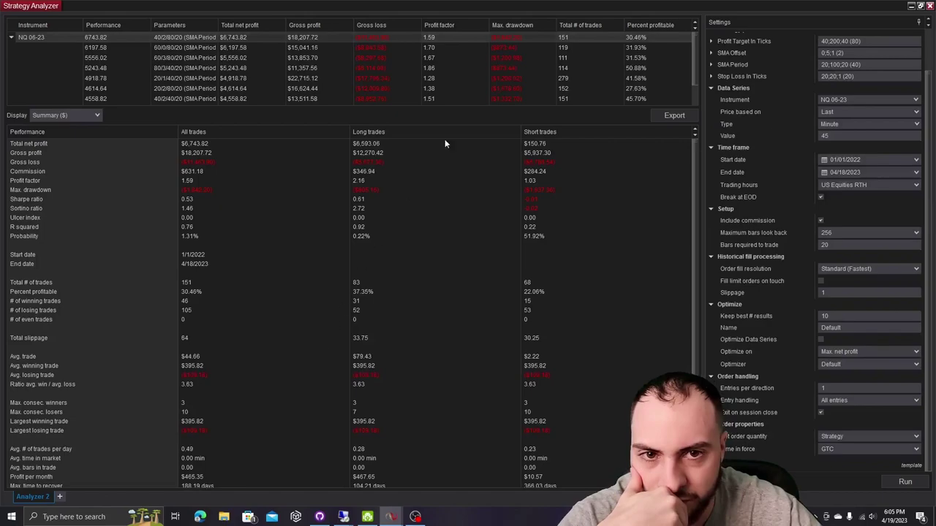
View the best result in Analysis ($), then chart its trades and scroll back through them.
{"action": "left_click", "coordinate": [60, 117]}
{"action": "left_click", "coordinate": [62, 139]}
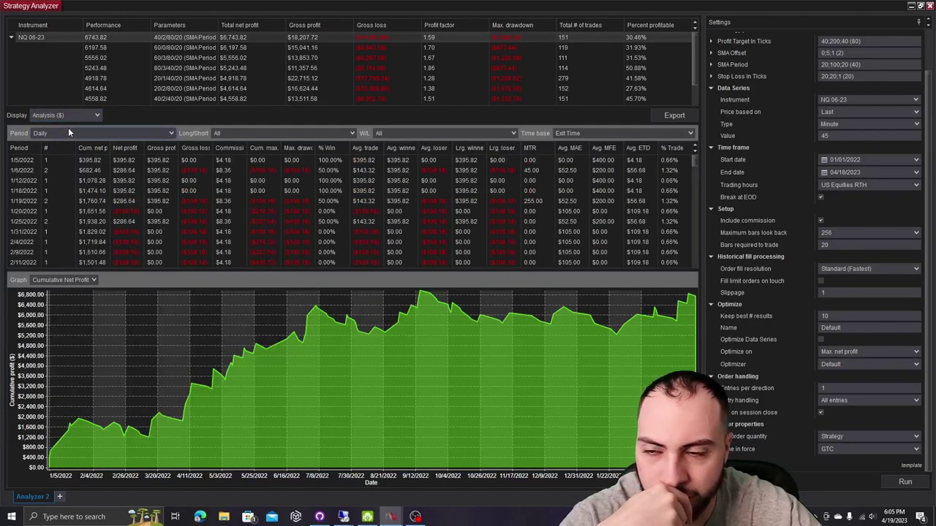
{"action": "left_click", "coordinate": [66, 115]}
{"action": "left_click", "coordinate": [58, 143]}
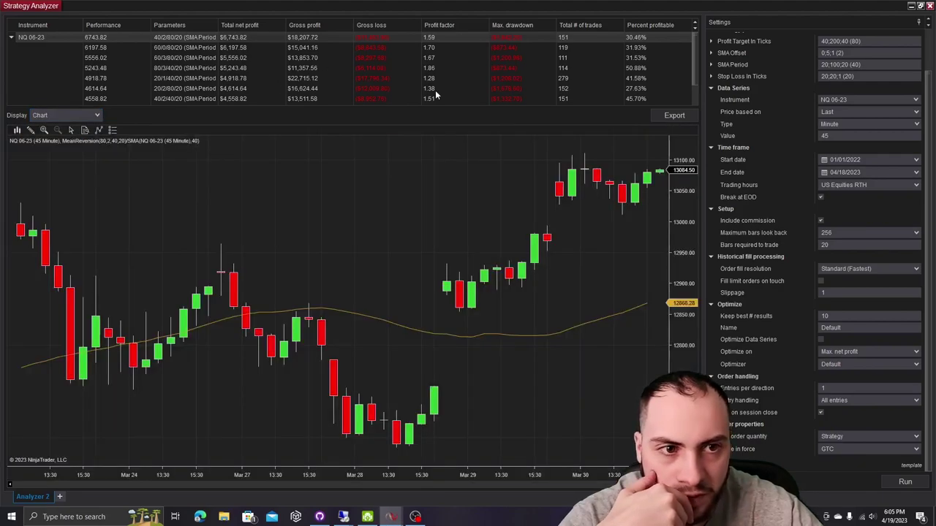
{"action": "scroll", "coordinate": [395, 271], "scroll_direction": "up", "scroll_amount": 2}
{"action": "scroll", "coordinate": [402, 293], "scroll_direction": "up", "scroll_amount": 3}
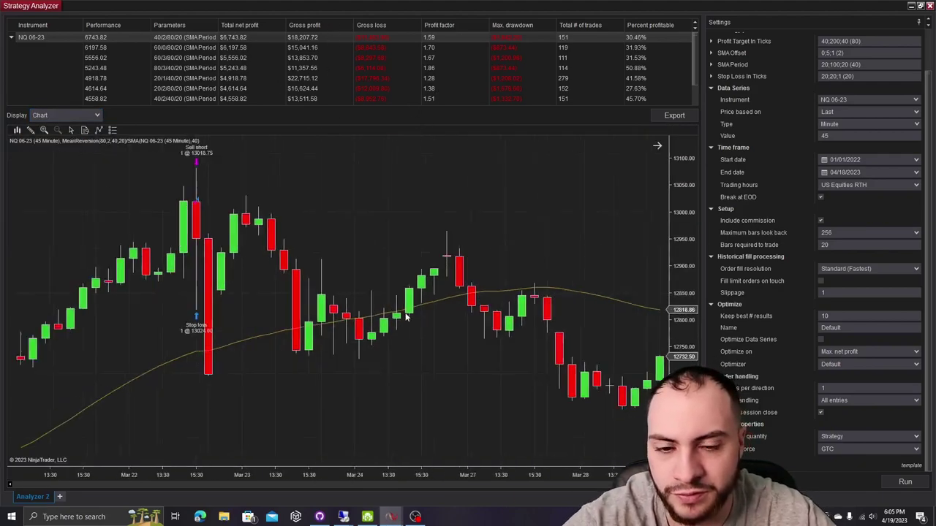
{"action": "scroll", "coordinate": [417, 319], "scroll_direction": "up", "scroll_amount": 5}
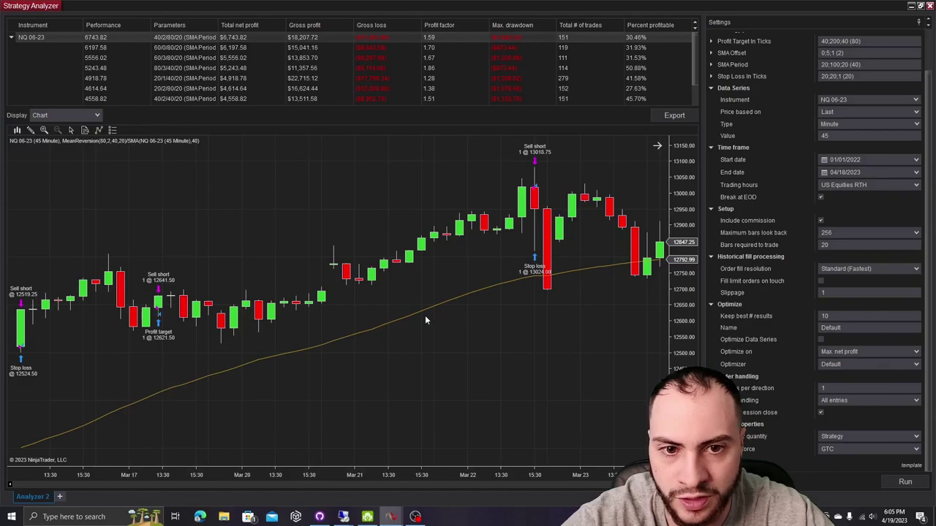
{"action": "scroll", "coordinate": [424, 319], "scroll_direction": "up", "scroll_amount": 1}
{"action": "scroll", "coordinate": [425, 319], "scroll_direction": "up", "scroll_amount": 1}
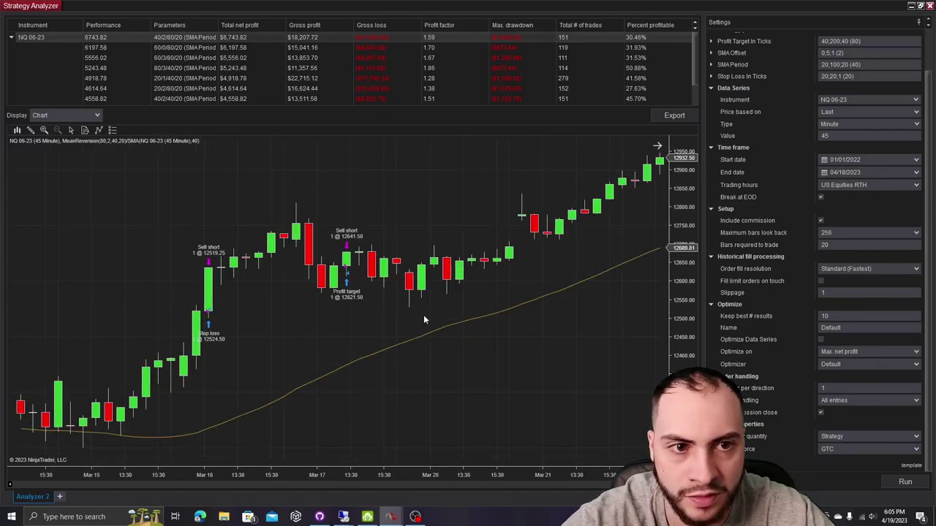
{"action": "scroll", "coordinate": [424, 319], "scroll_direction": "up", "scroll_amount": 1}
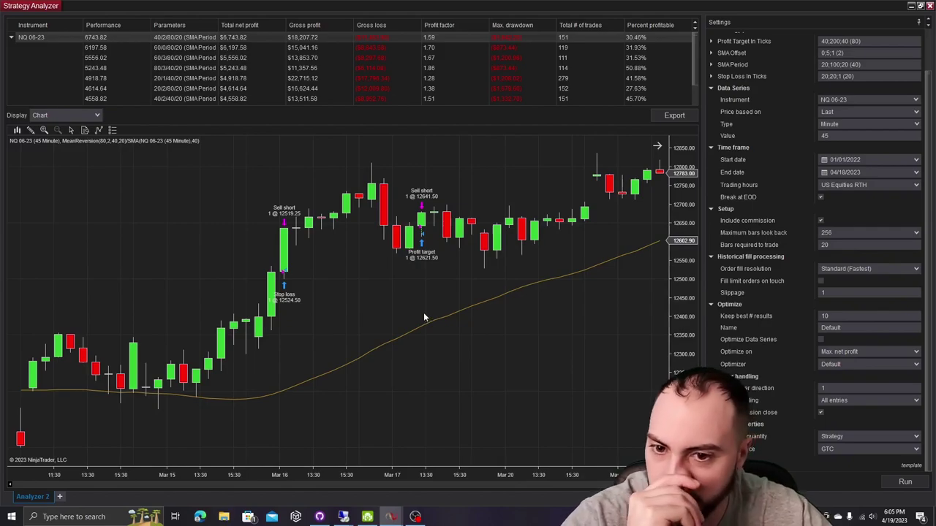
{"action": "scroll", "coordinate": [423, 318], "scroll_direction": "up", "scroll_amount": 2}
{"action": "scroll", "coordinate": [423, 317], "scroll_direction": "up", "scroll_amount": 2}
{"action": "scroll", "coordinate": [423, 317], "scroll_direction": "up", "scroll_amount": 2}
{"action": "scroll", "coordinate": [423, 318], "scroll_direction": "up", "scroll_amount": 2}
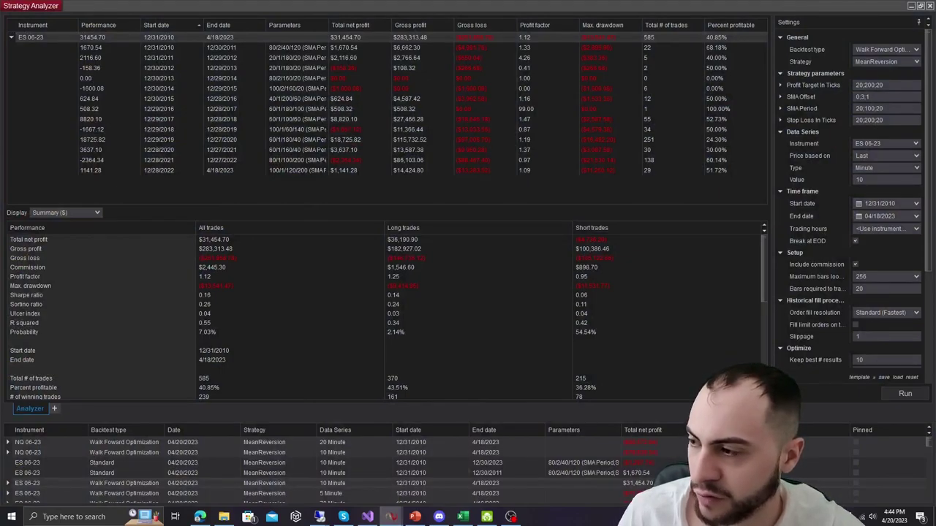
Bring up the MeanReversion code maximized and scroll to its entry conditions.
{"action": "key", "text": "alt+Tab"}
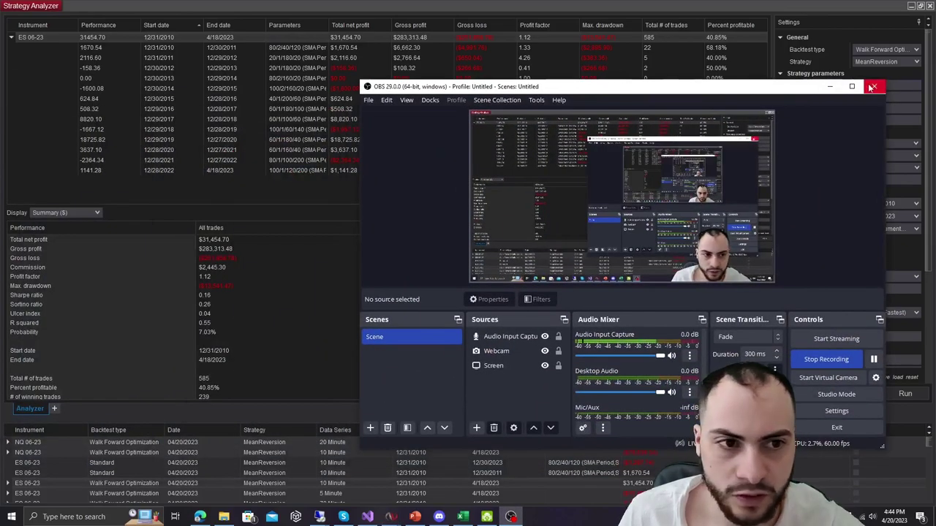
{"action": "left_click", "coordinate": [852, 87]}
{"action": "left_click_drag", "start_coordinate": [472, 6], "coordinate": [305, 126]}
{"action": "key", "text": "alt+Tab"}
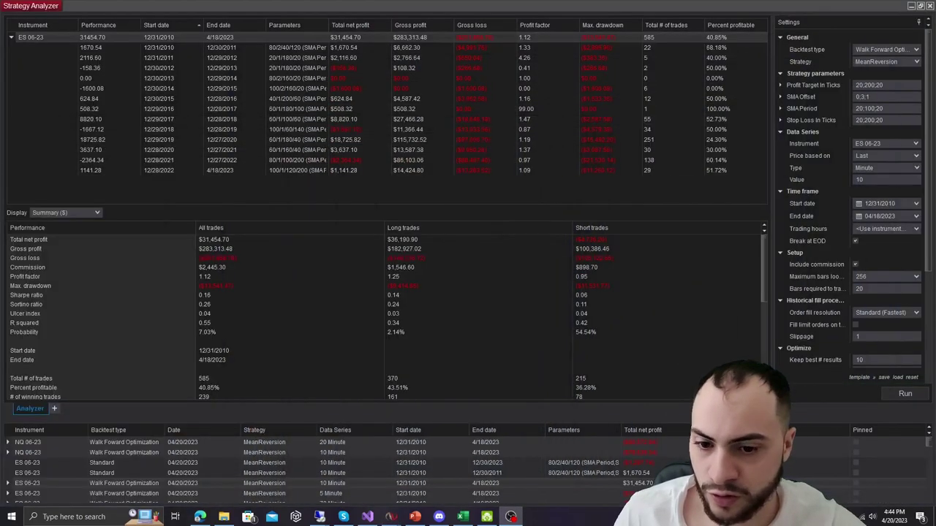
{"action": "mouse_move", "coordinate": [392, 517]}
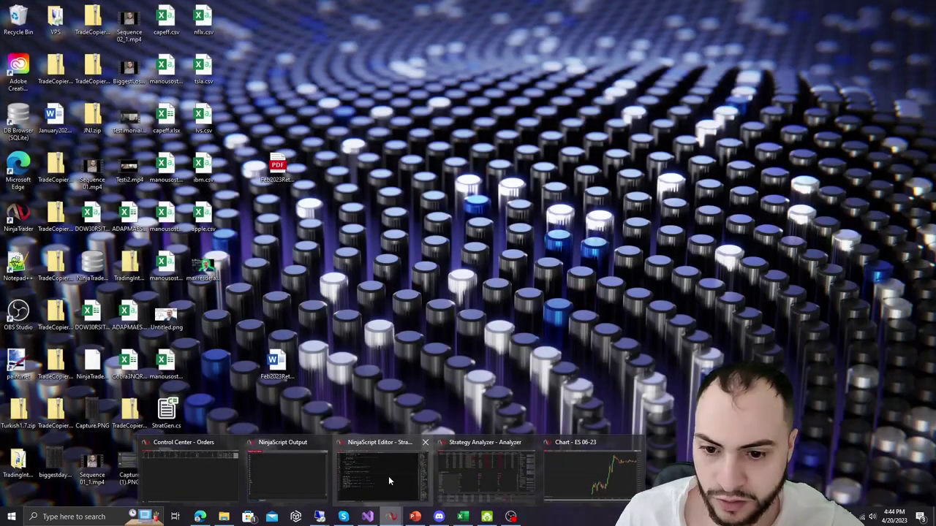
{"action": "left_click", "coordinate": [389, 479]}
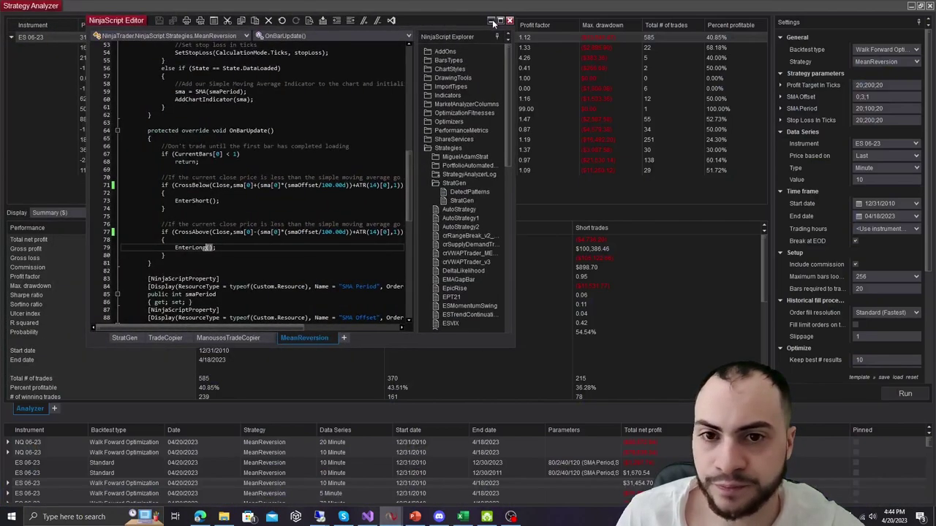
{"action": "key", "text": "super+Up"}
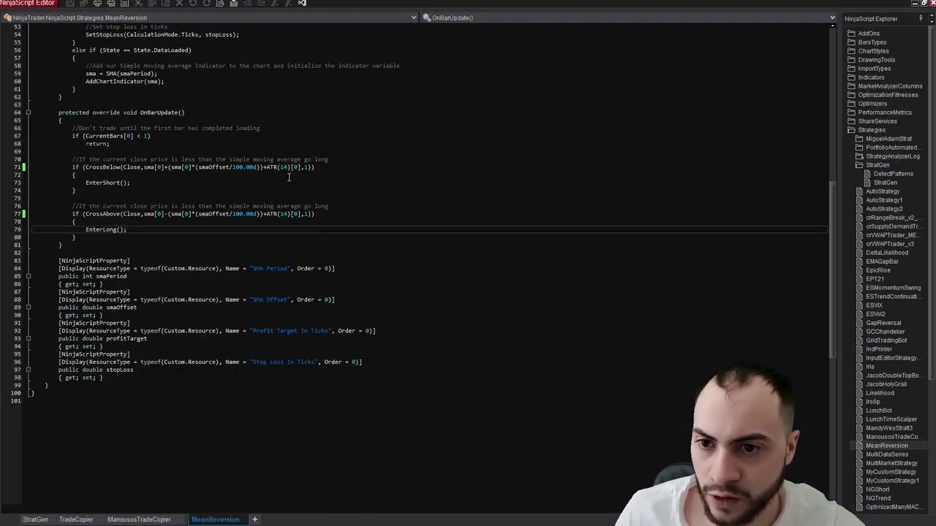
{"action": "scroll", "coordinate": [238, 185], "scroll_direction": "up", "scroll_amount": 2, "text": "ctrl"}
{"action": "scroll", "coordinate": [293, 183], "scroll_direction": "up", "scroll_amount": 3, "text": "ctrl"}
{"action": "scroll", "coordinate": [371, 175], "scroll_direction": "up", "scroll_amount": 3, "text": "ctrl"}
{"action": "scroll", "coordinate": [370, 176], "scroll_direction": "up", "scroll_amount": 2, "text": "ctrl"}
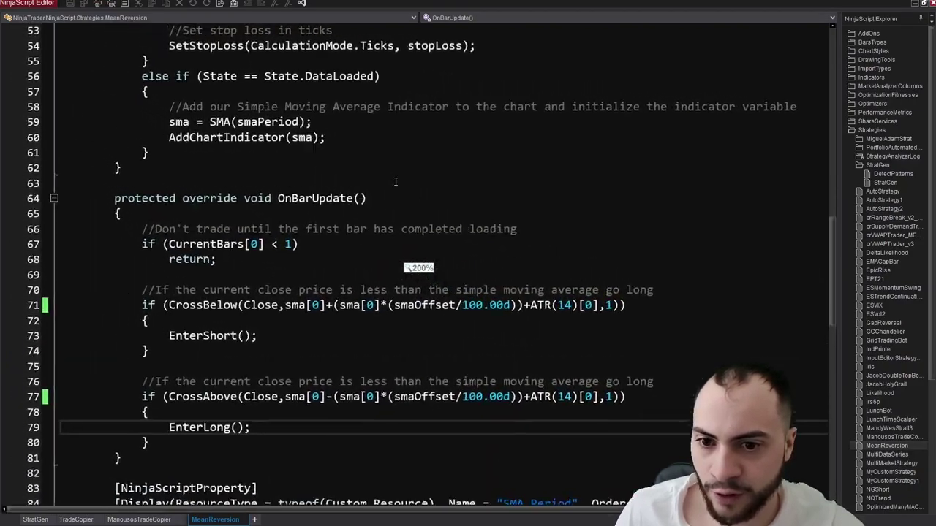
{"action": "scroll", "coordinate": [370, 176], "scroll_direction": "up", "scroll_amount": 2, "text": "ctrl"}
{"action": "scroll", "coordinate": [569, 285], "scroll_direction": "up", "scroll_amount": 1, "text": "ctrl"}
{"action": "scroll", "coordinate": [569, 285], "scroll_direction": "up", "scroll_amount": 1, "text": "ctrl"}
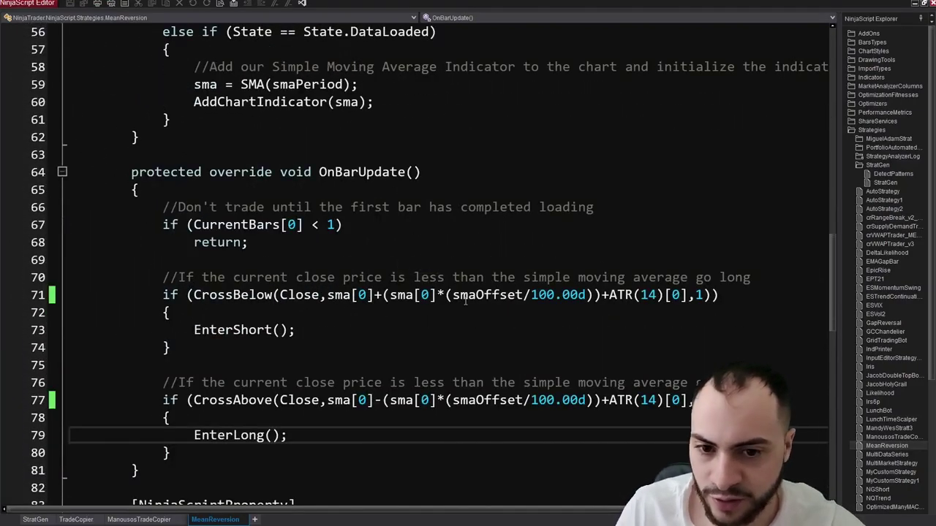
Review the CrossBelow/CrossAbove SMA offset plus ATR(14) conditions on lines 71 and 77.
{"action": "left_click_drag", "start_coordinate": [609, 295], "coordinate": [664, 295]}
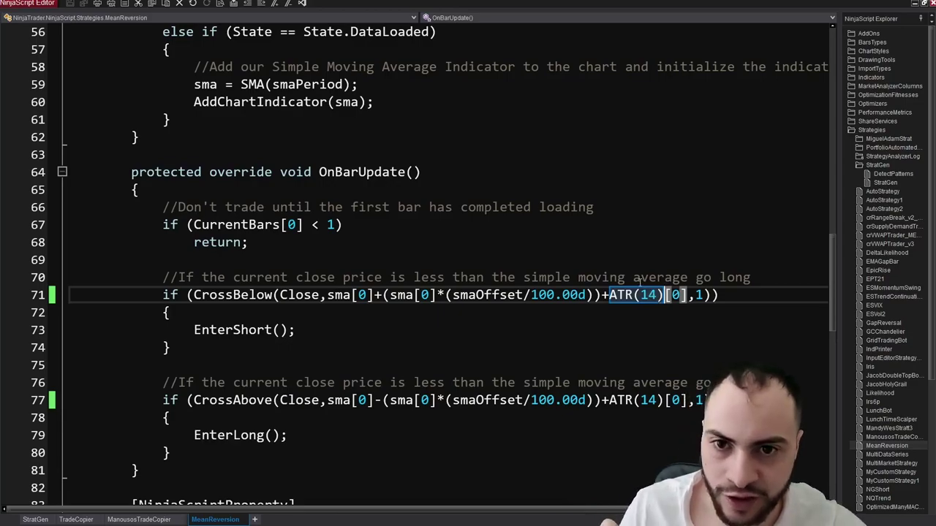
{"action": "left_click", "coordinate": [329, 260]}
{"action": "scroll", "coordinate": [291, 279], "scroll_direction": "down", "scroll_amount": 1}
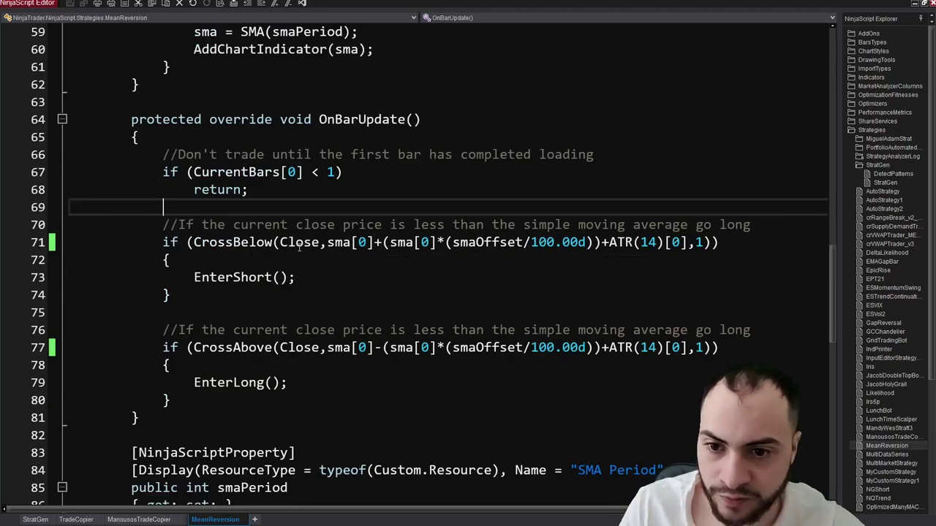
{"action": "left_click_drag", "start_coordinate": [329, 242], "coordinate": [594, 249]}
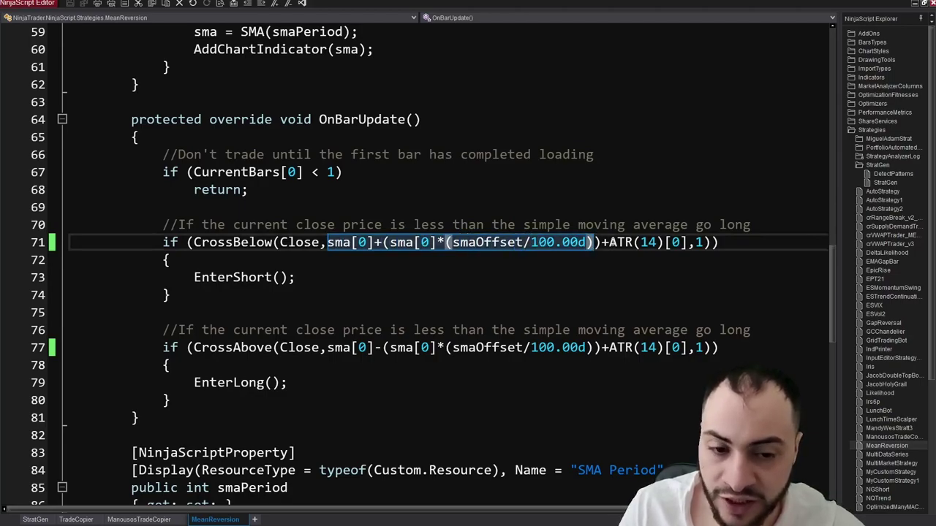
{"action": "left_click_drag", "start_coordinate": [295, 278], "coordinate": [188, 278]}
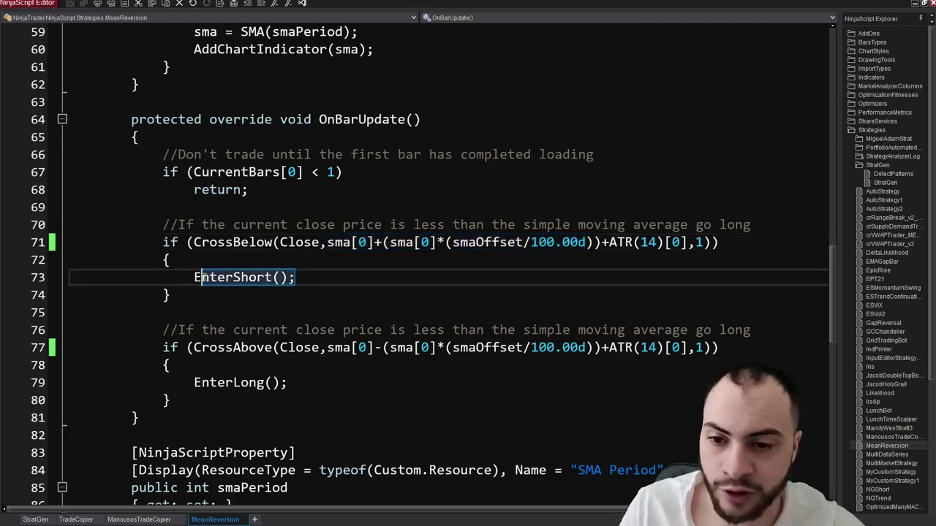
{"action": "left_click_drag", "start_coordinate": [163, 348], "coordinate": [374, 348]}
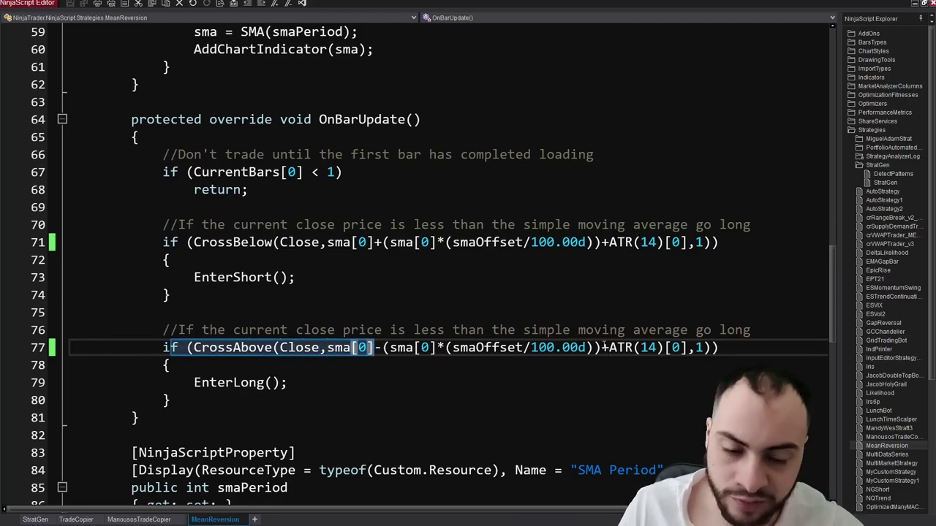
{"action": "left_click_drag", "start_coordinate": [287, 383], "coordinate": [194, 386]}
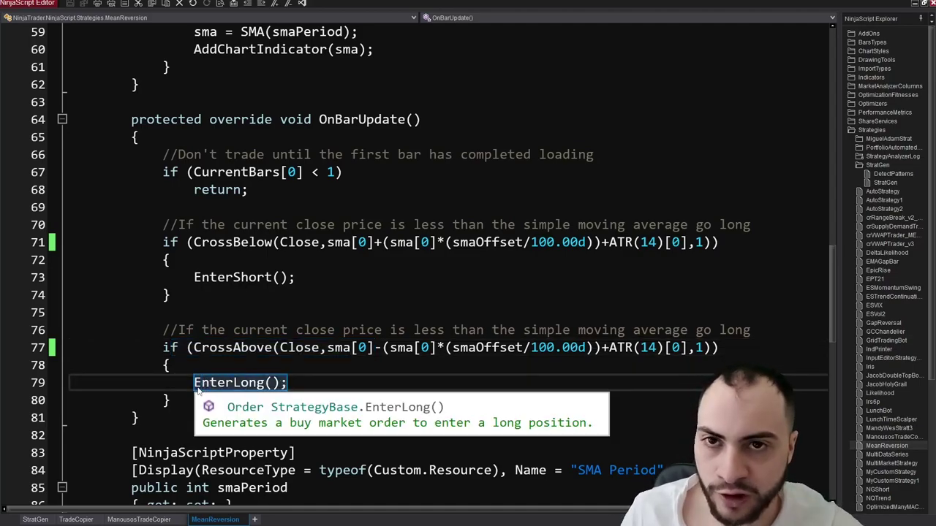
{"action": "left_click", "coordinate": [296, 382]}
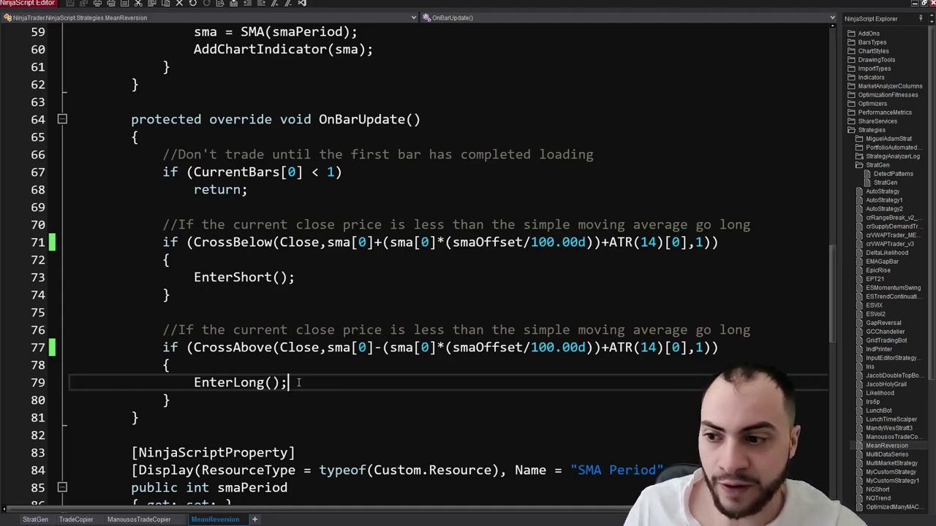
Minimize the editor and hide the run history grid in Strategy Analyzer.
{"action": "left_click", "coordinate": [914, 6]}
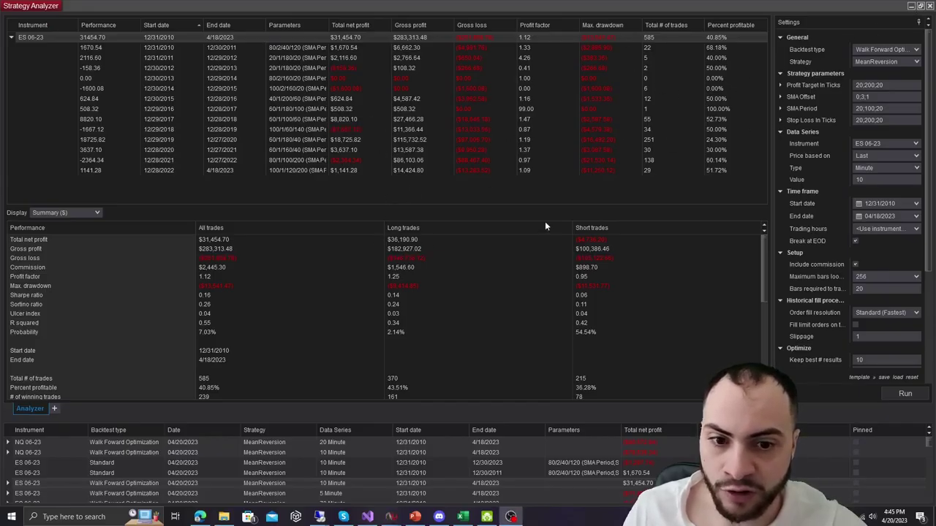
{"action": "left_click", "coordinate": [419, 240]}
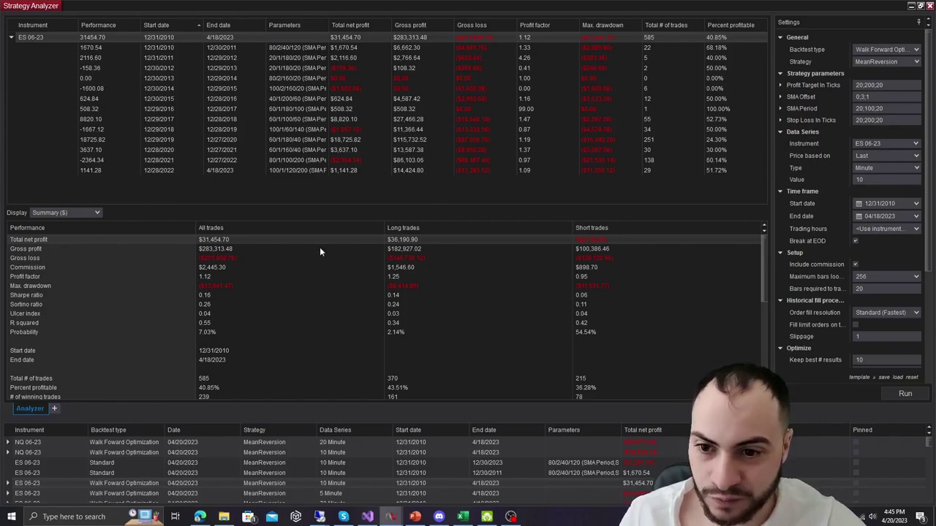
{"action": "right_click", "coordinate": [293, 401]}
{"action": "left_click", "coordinate": [343, 441]}
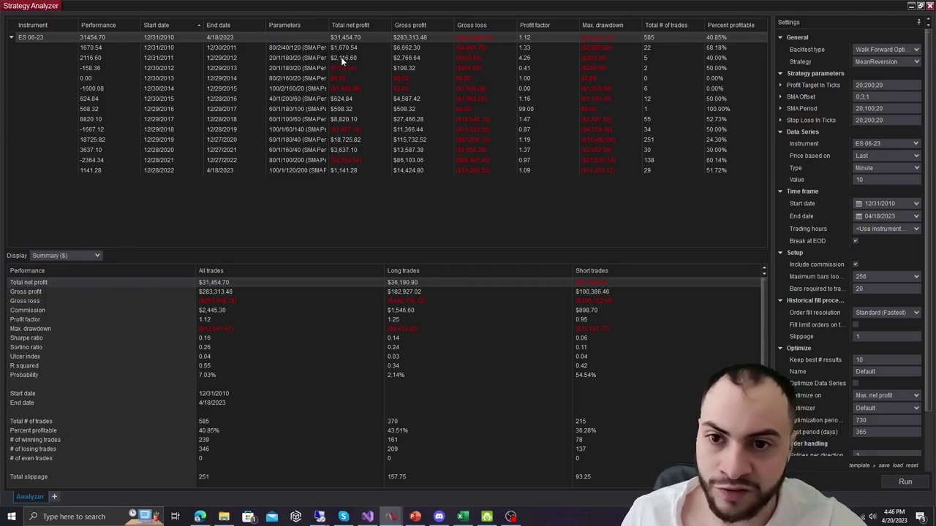
Step through the walk-forward period rows, then enlarge the summary statistics panel.
{"action": "key", "text": "Down"}
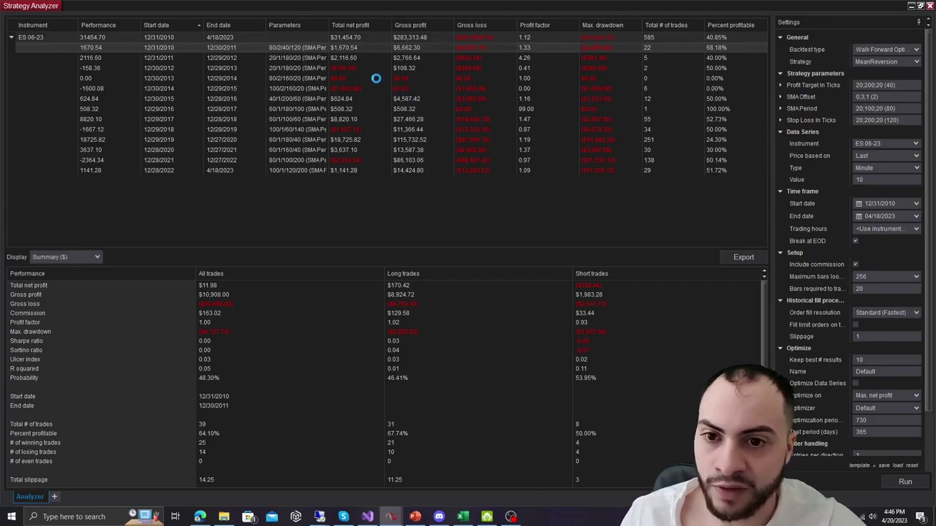
{"action": "key", "text": "Down"}
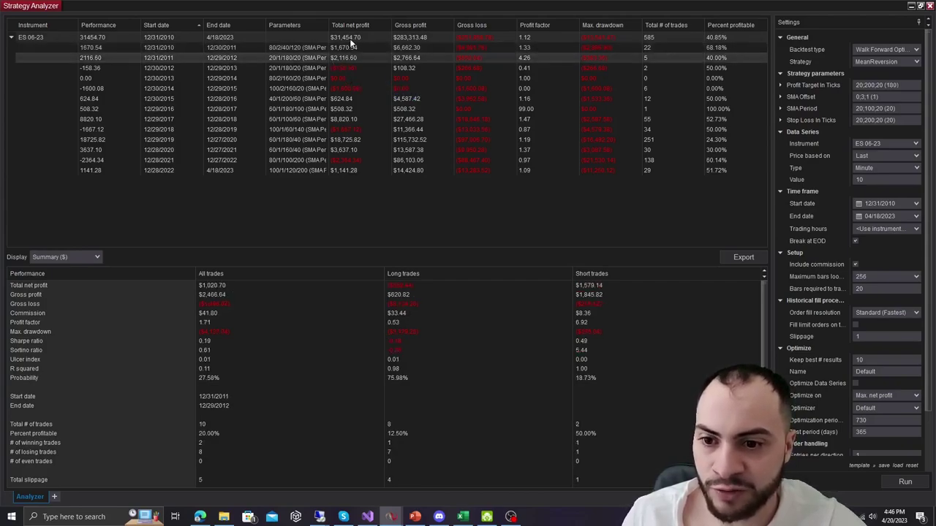
{"action": "key", "text": "Up"}
{"action": "key", "text": "Up"}
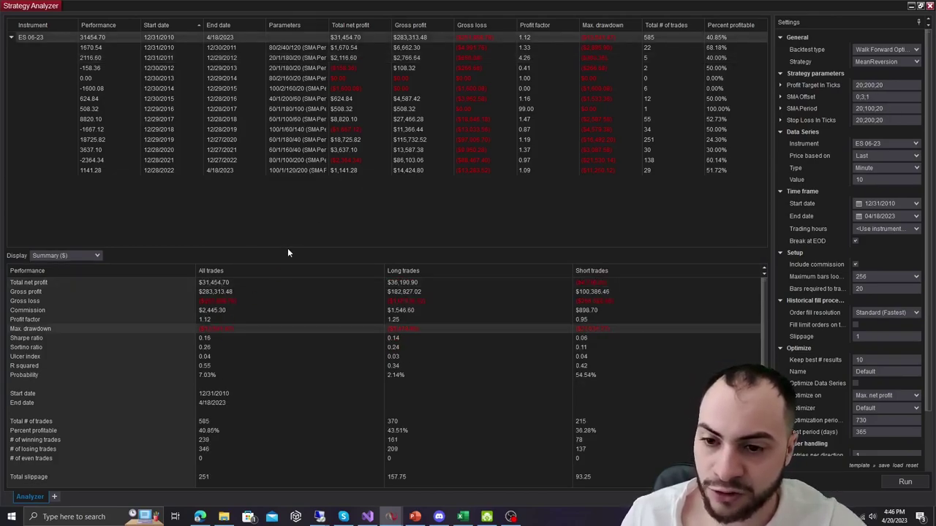
{"action": "left_click_drag", "start_coordinate": [290, 247], "coordinate": [293, 204]}
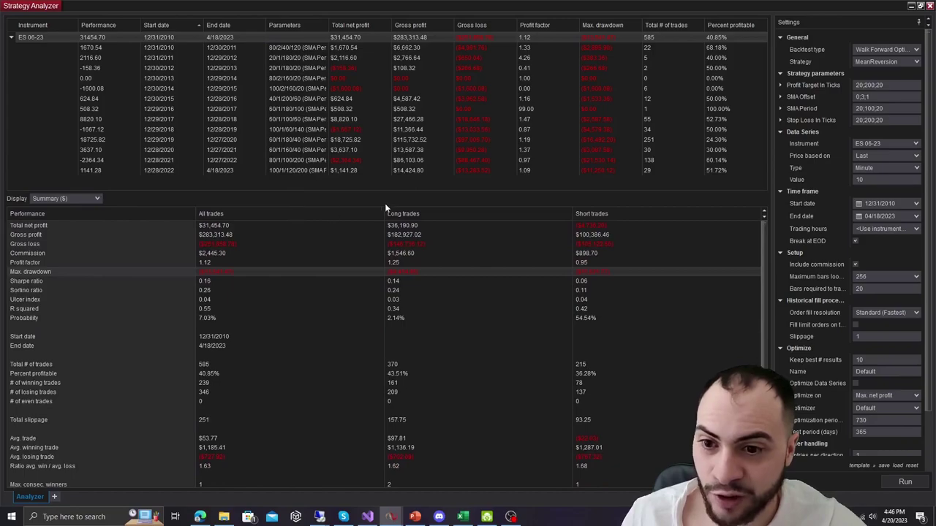
{"action": "scroll", "coordinate": [309, 317], "scroll_direction": "down", "scroll_amount": 5}
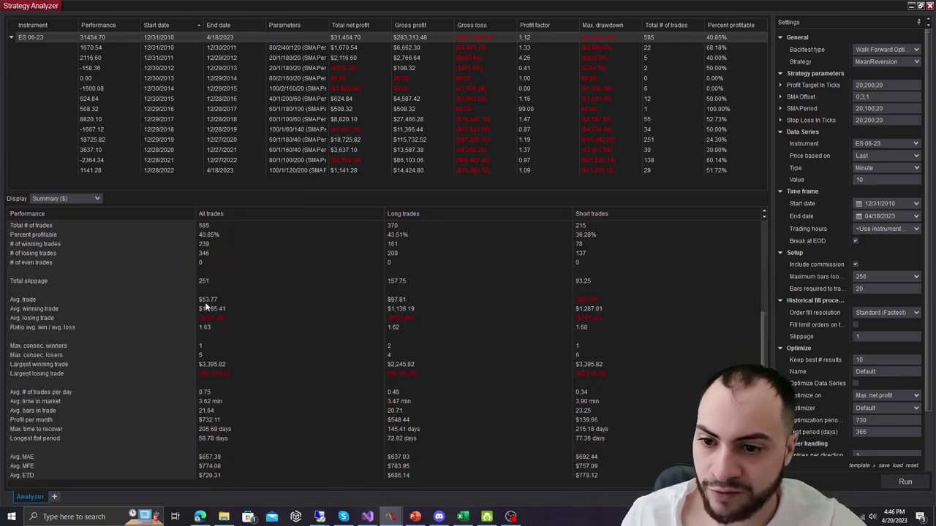
{"action": "scroll", "coordinate": [344, 285], "scroll_direction": "up", "scroll_amount": 5}
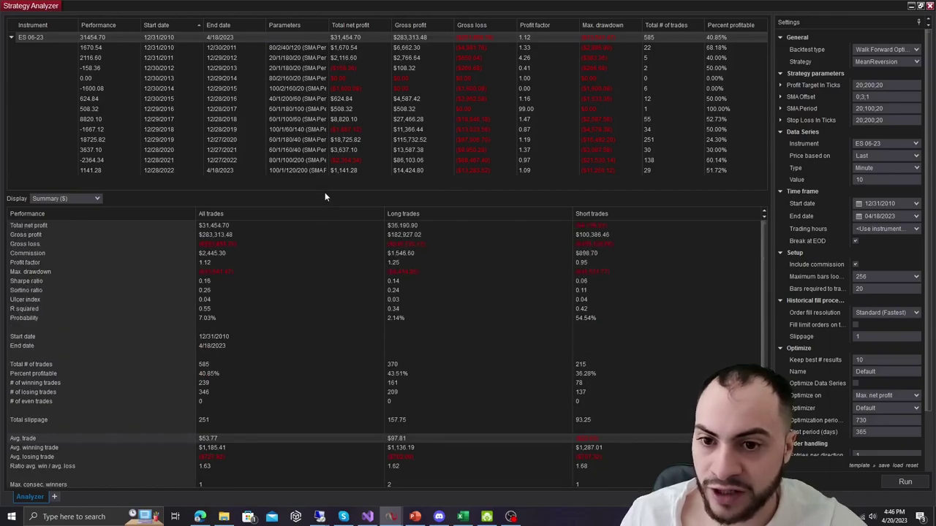
{"action": "mouse_move", "coordinate": [325, 192]}
{"action": "left_mouse_down"}
{"action": "mouse_move", "coordinate": [316, 238]}
{"action": "mouse_move", "coordinate": [315, 194]}
{"action": "left_mouse_up"}
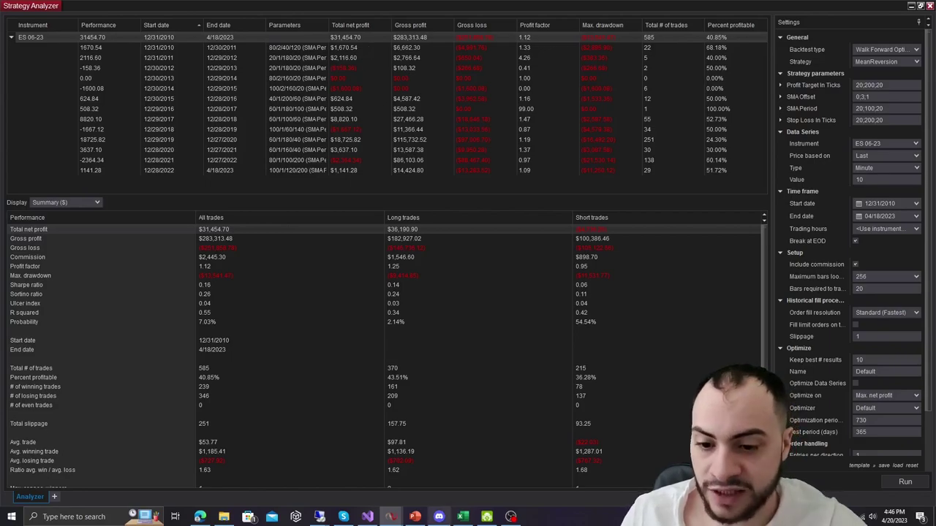
Scroll through MeanReversion's OnStateChange target/stop setup and OnBarUpdate ATR entries.
{"action": "mouse_move", "coordinate": [391, 517]}
{"action": "left_click", "coordinate": [392, 482]}
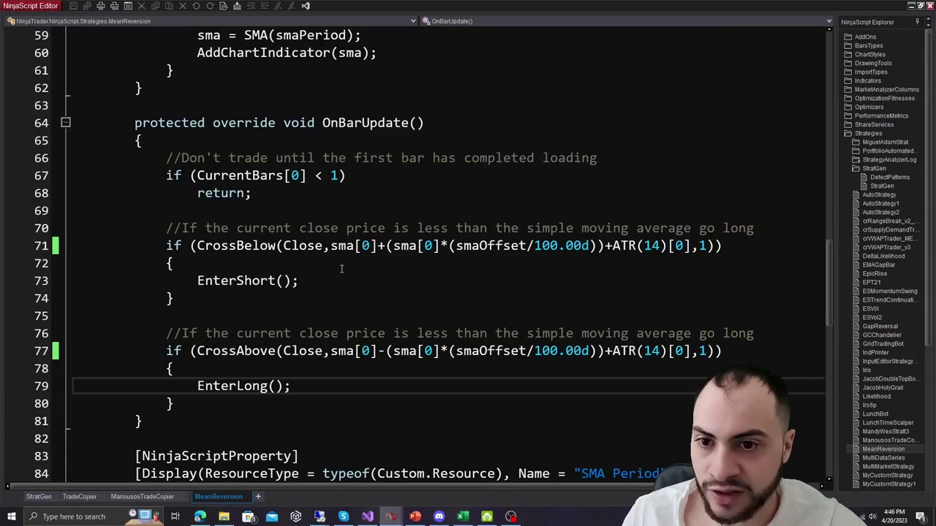
{"action": "scroll", "coordinate": [430, 194], "scroll_direction": "up", "scroll_amount": 4}
{"action": "scroll", "coordinate": [438, 205], "scroll_direction": "up", "scroll_amount": 4}
{"action": "scroll", "coordinate": [451, 218], "scroll_direction": "down", "scroll_amount": 4}
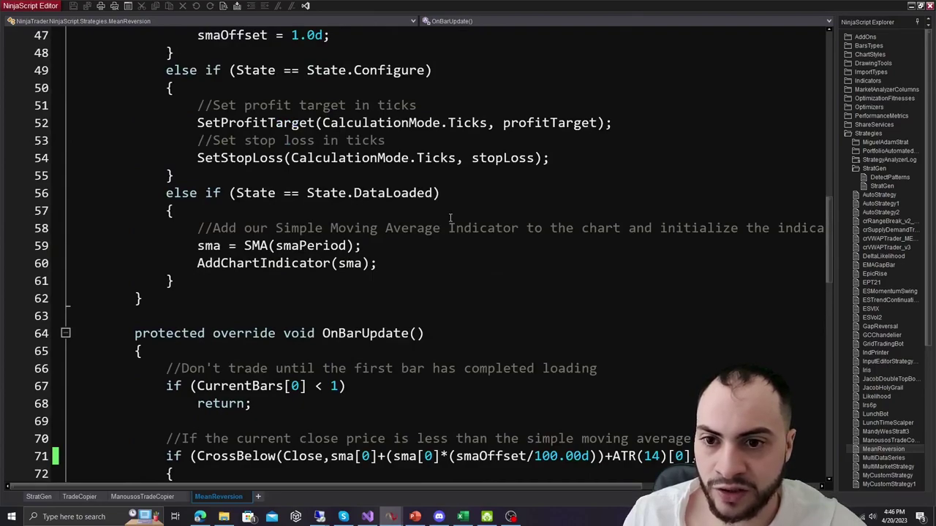
{"action": "scroll", "coordinate": [450, 218], "scroll_direction": "down", "scroll_amount": 2}
{"action": "scroll", "coordinate": [450, 218], "scroll_direction": "down", "scroll_amount": 1}
{"action": "scroll", "coordinate": [451, 218], "scroll_direction": "down", "scroll_amount": 2}
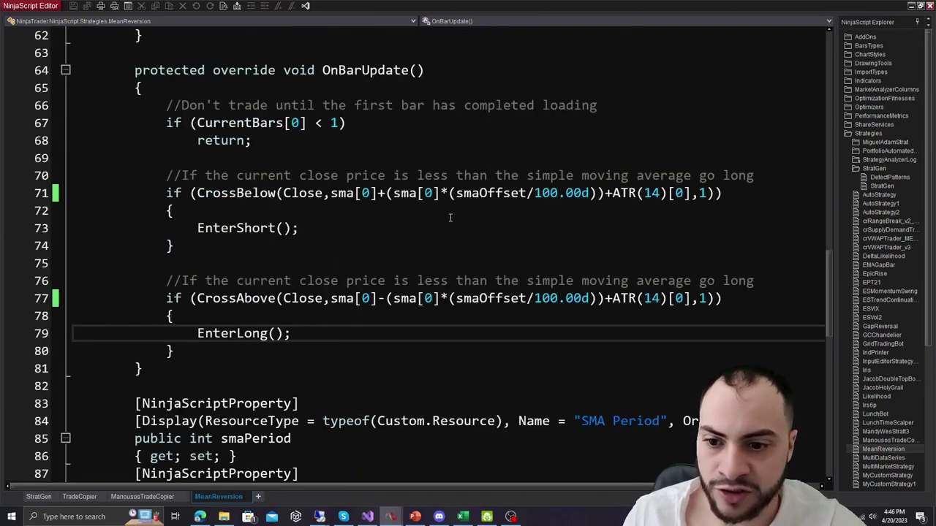
{"action": "scroll", "coordinate": [450, 218], "scroll_direction": "up", "scroll_amount": 2}
{"action": "scroll", "coordinate": [450, 218], "scroll_direction": "up", "scroll_amount": 2}
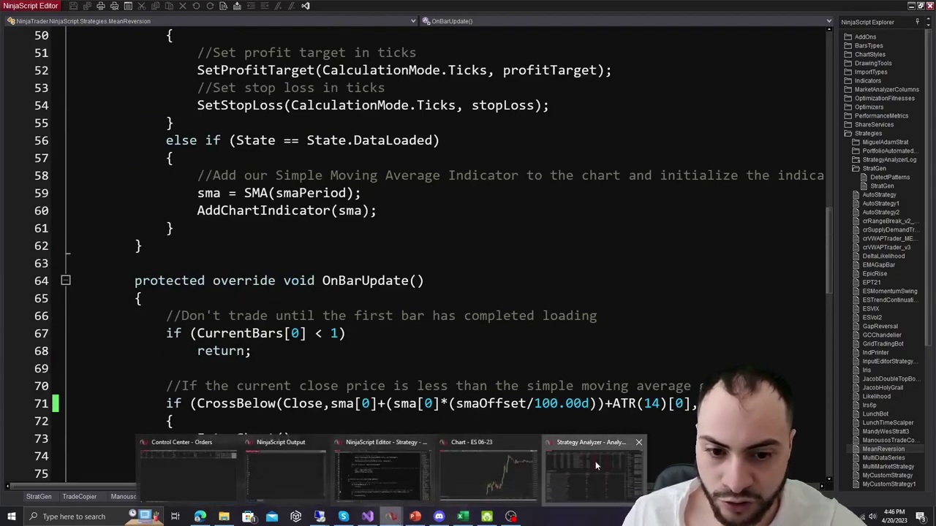
Review the Profit Target, SMA Offset, SMA Period and Stop Loss optimization ranges.
{"action": "left_click", "coordinate": [596, 465]}
{"action": "left_click", "coordinate": [860, 86]}
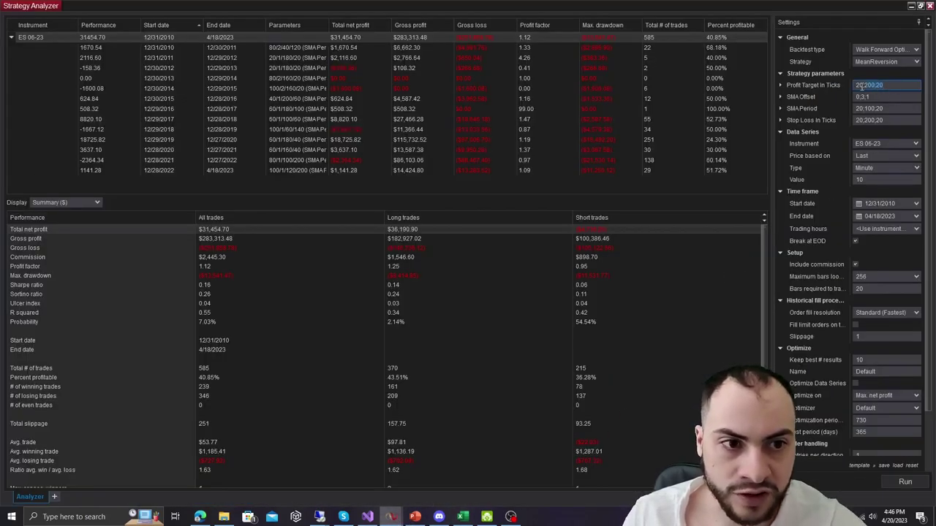
{"action": "left_click", "coordinate": [846, 98]}
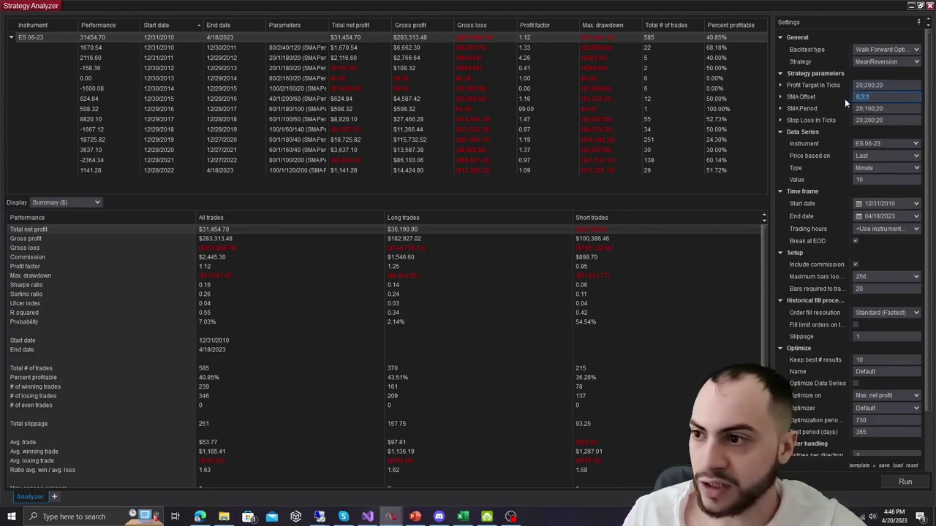
{"action": "left_click", "coordinate": [874, 87]}
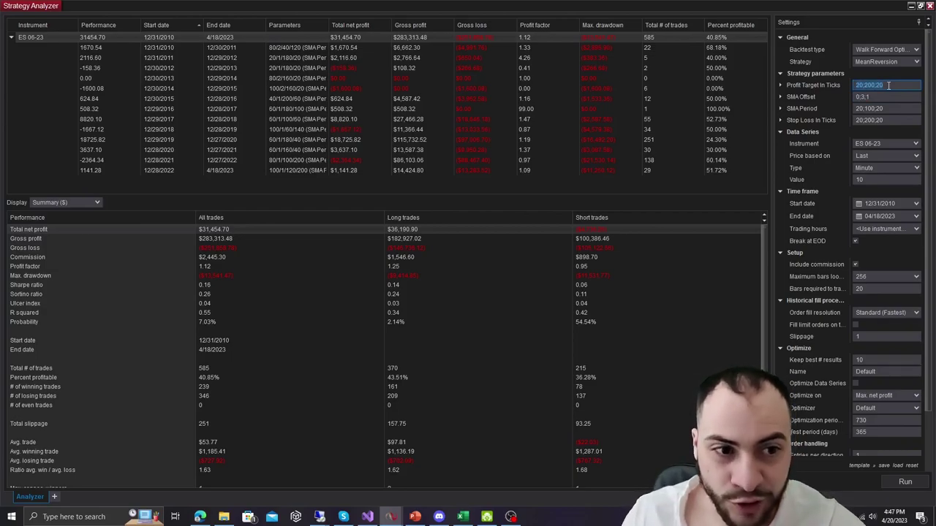
{"action": "left_click", "coordinate": [884, 97]}
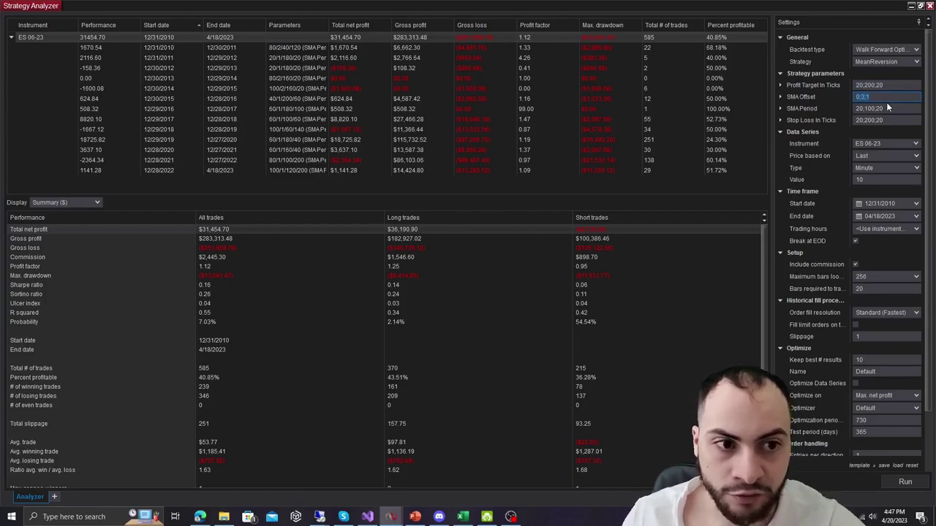
{"action": "left_click", "coordinate": [854, 109]}
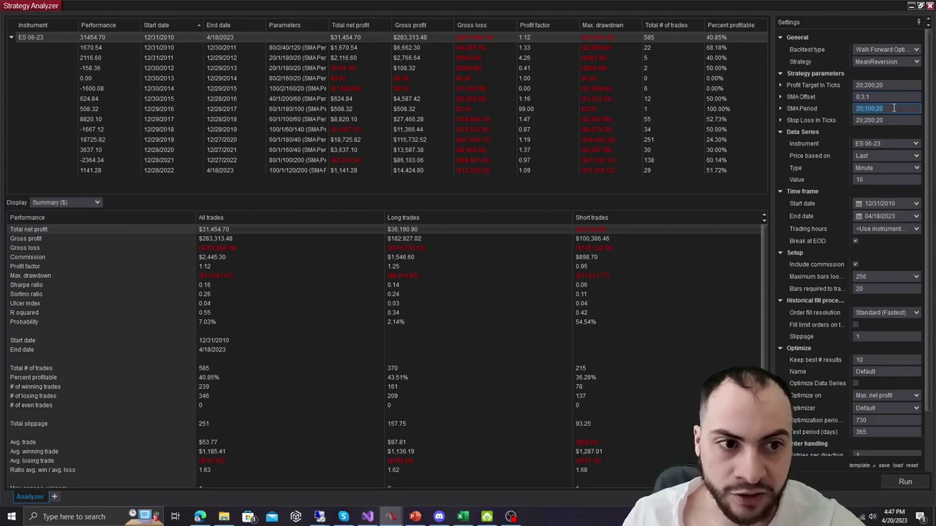
{"action": "left_click", "coordinate": [893, 121]}
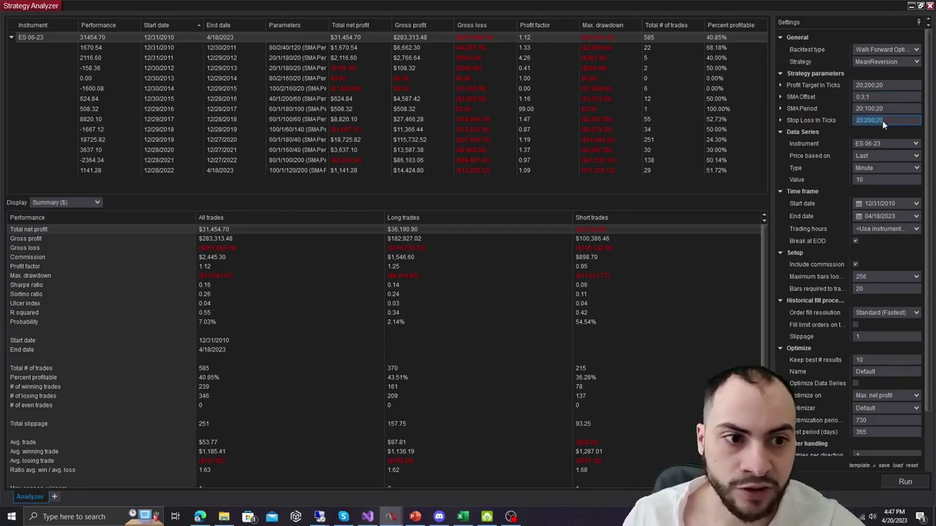
Check the 10-minute bar value, 730-day optimization period and 365-day test period.
{"action": "key", "text": "Tab"}
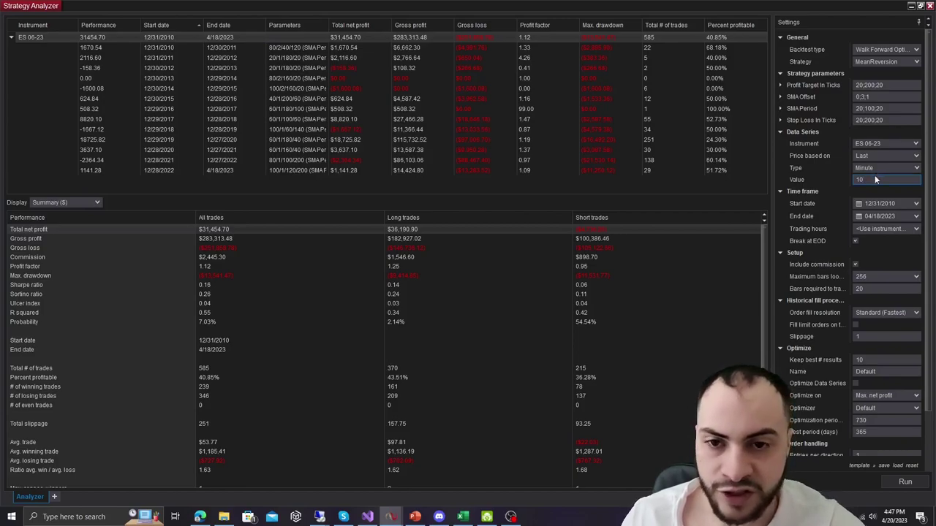
{"action": "scroll", "coordinate": [810, 168], "scroll_direction": "down", "scroll_amount": 2}
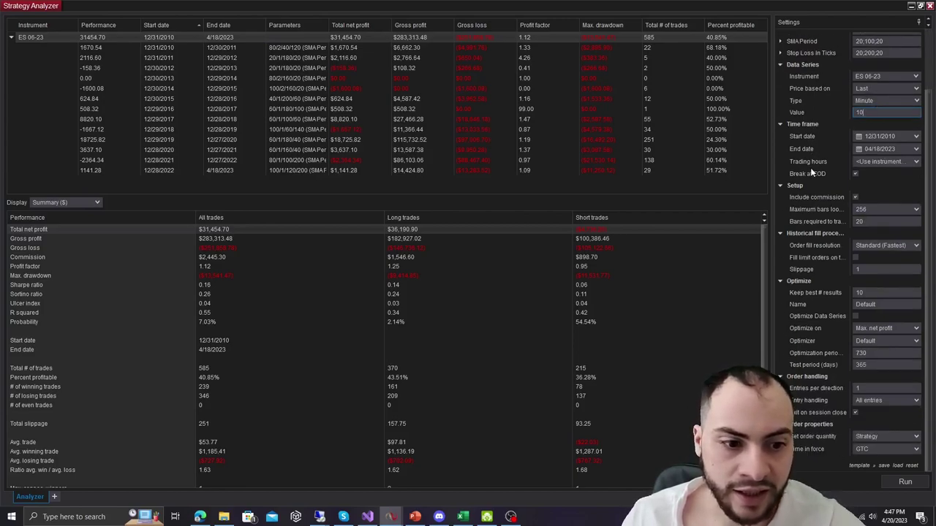
{"action": "left_click", "coordinate": [862, 354]}
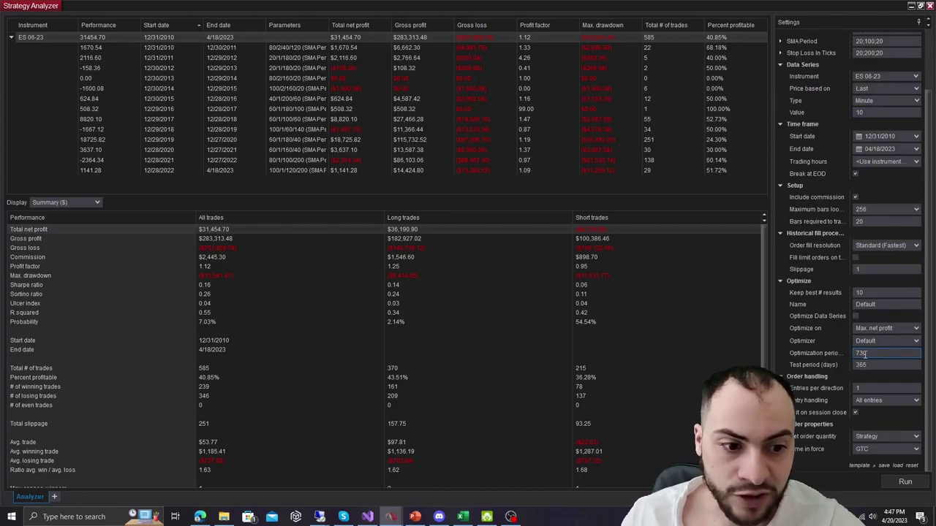
{"action": "left_click", "coordinate": [872, 363]}
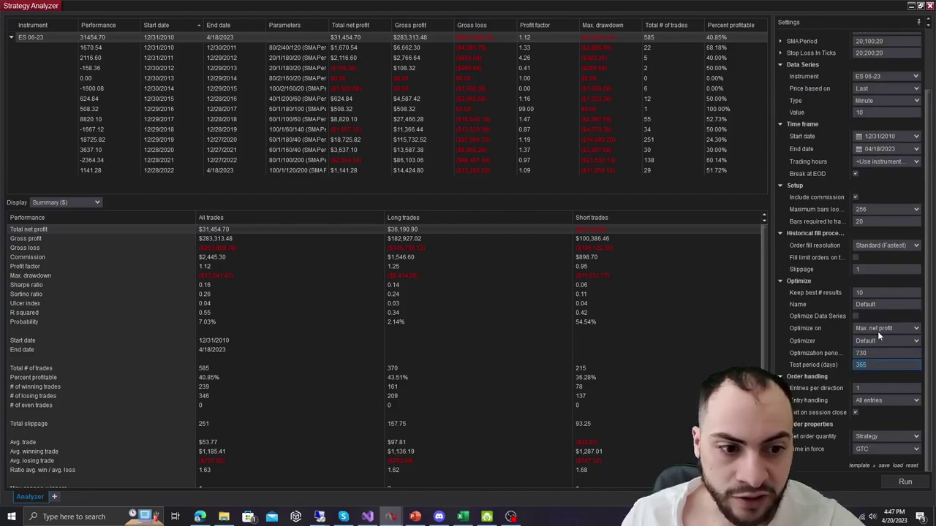
{"action": "scroll", "coordinate": [793, 281], "scroll_direction": "up", "scroll_amount": 1}
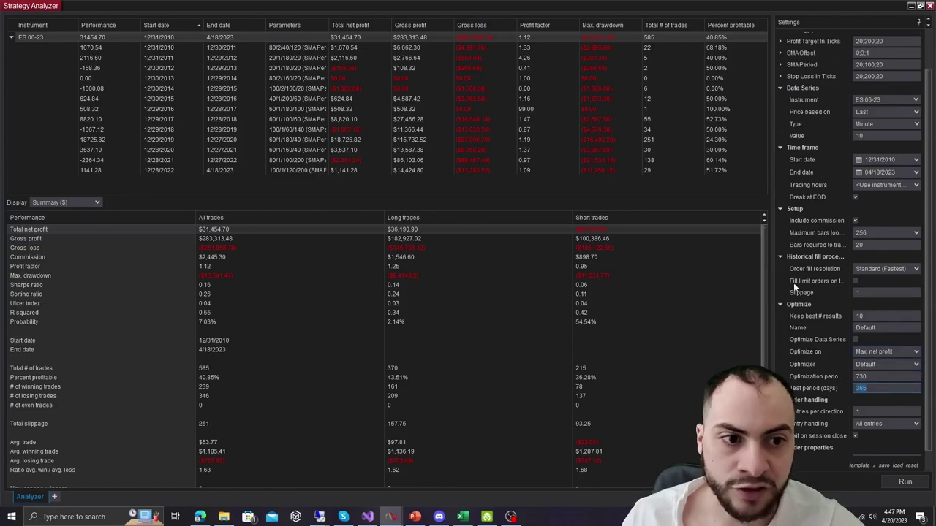
{"action": "scroll", "coordinate": [790, 277], "scroll_direction": "up", "scroll_amount": 1}
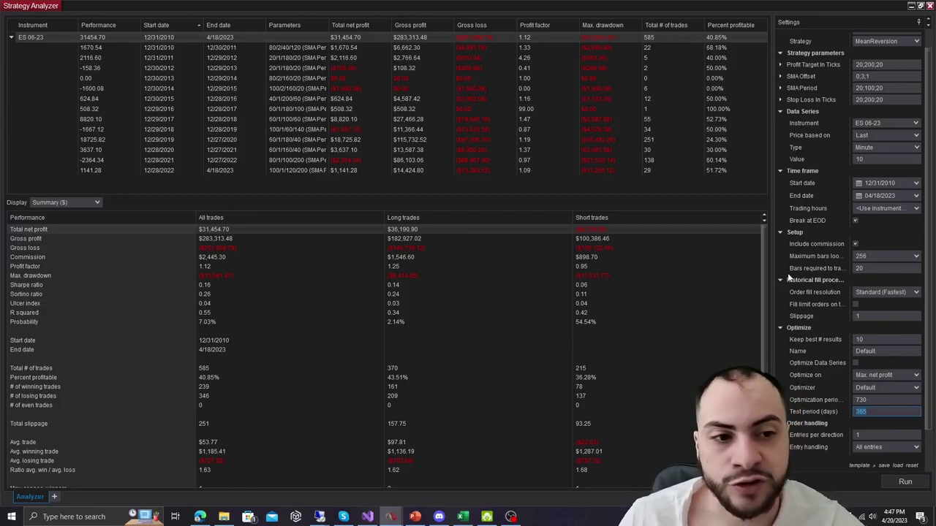
{"action": "scroll", "coordinate": [818, 253], "scroll_direction": "up", "scroll_amount": 2}
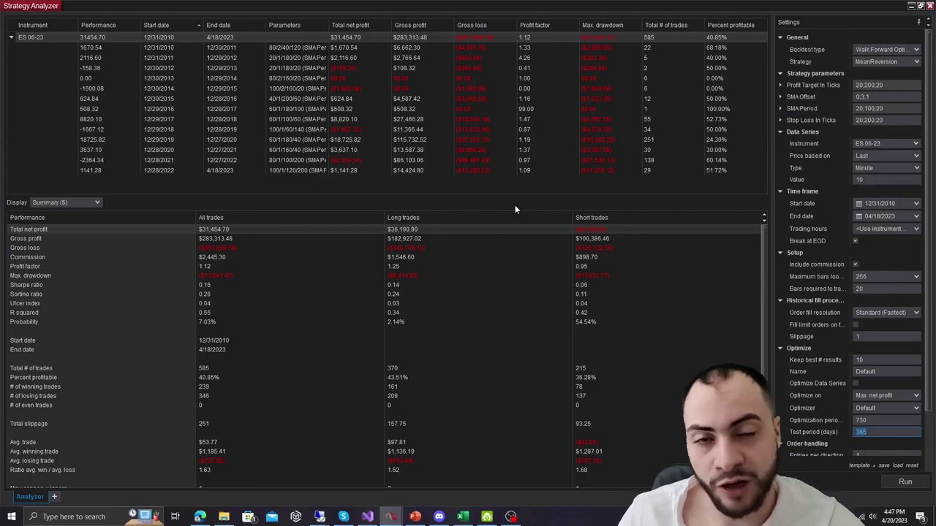